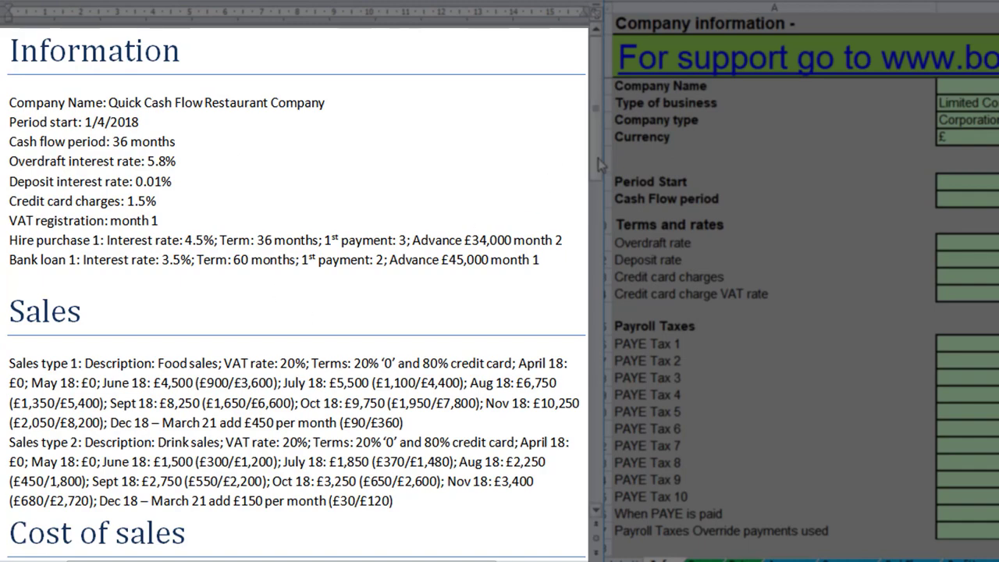
Review the restaurant data document and enter Quick Cash Flow Restaurant Company as the company name in the forecaster workbook.
left_click_drag(599, 164, 594, 414)
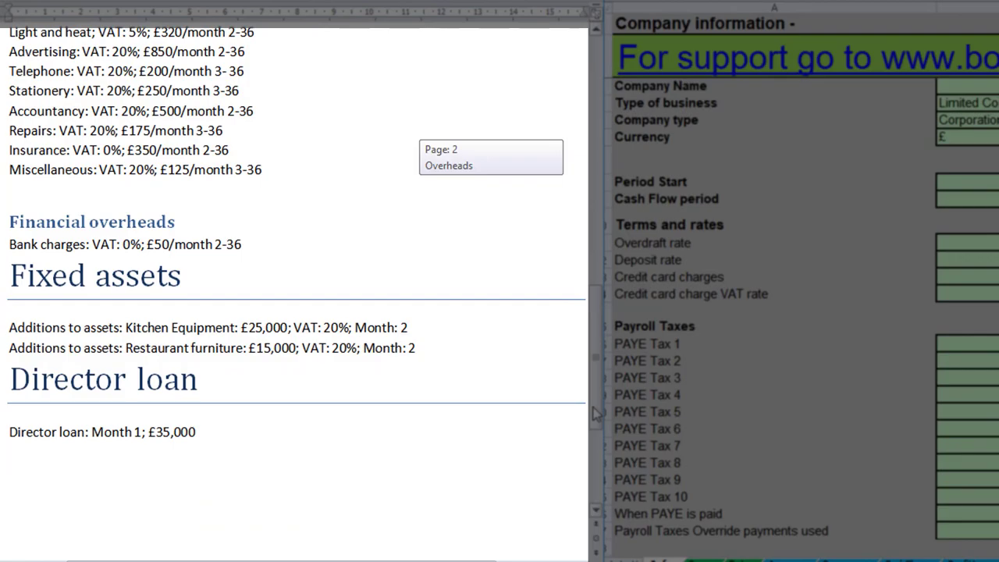
left_click_drag(594, 413, 608, 142)
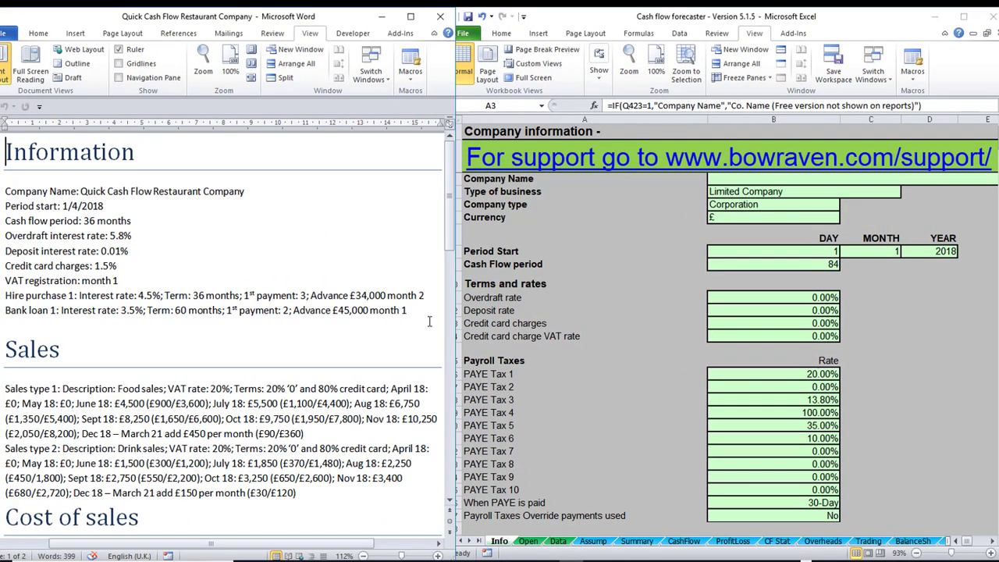
left_click(731, 178)
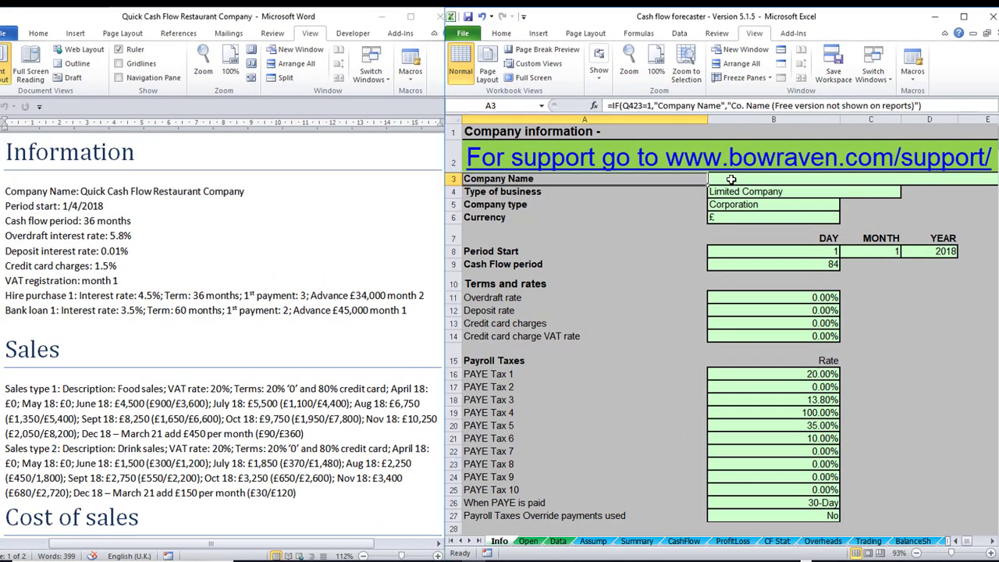
left_click(731, 178)
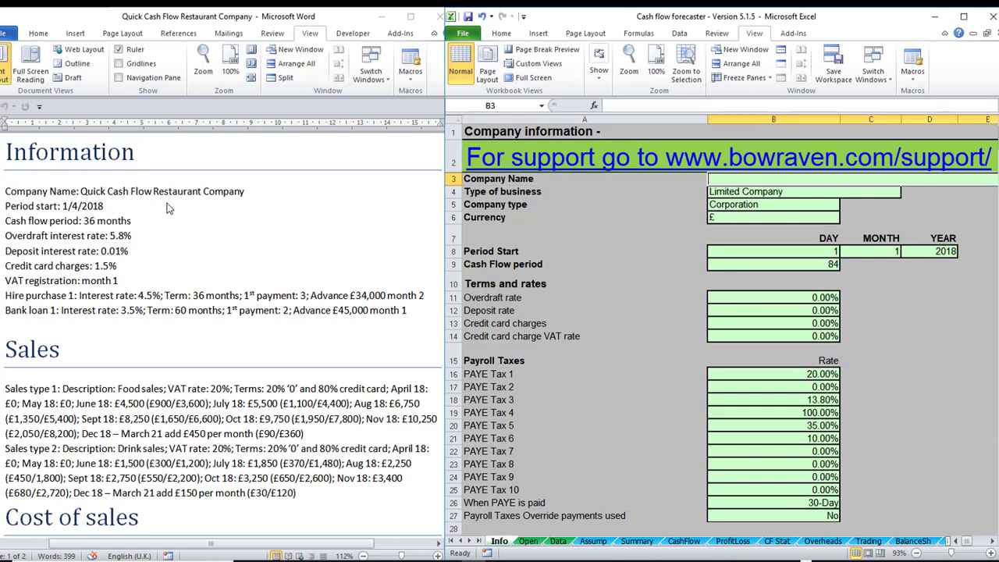
type("Quci")
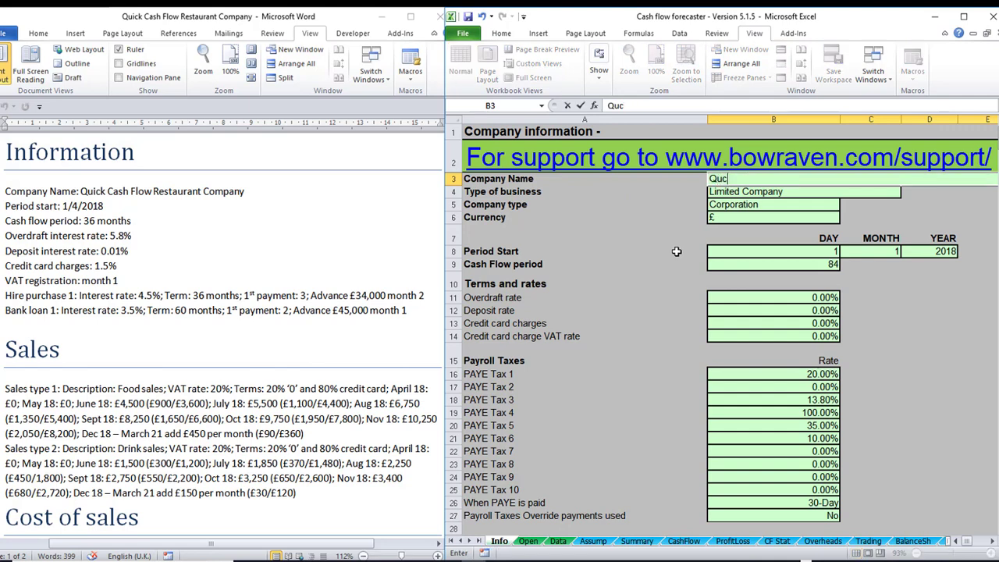
key("BackSpace")
key("BackSpace")
type("ick Cash Flow ")
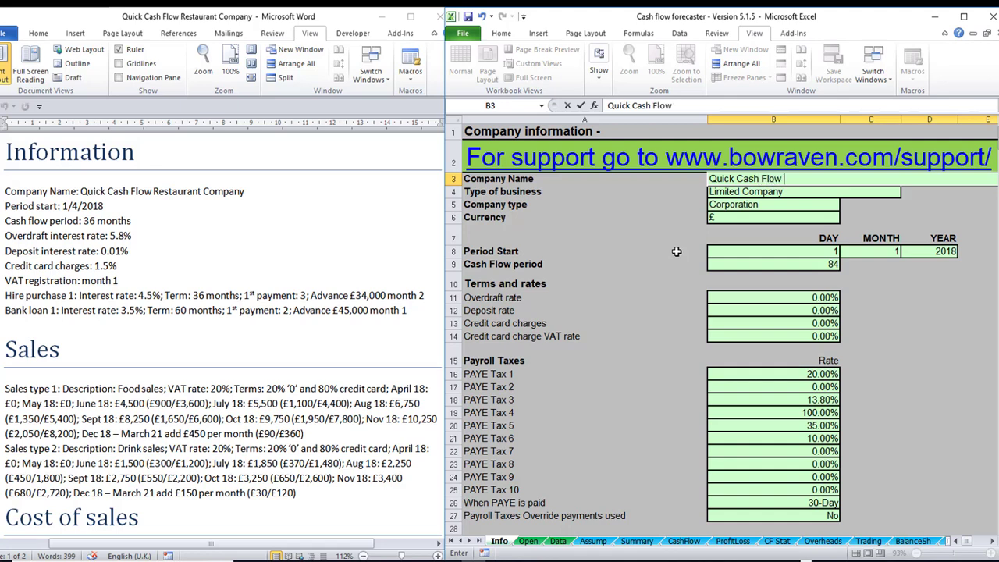
type("Restaurant Company")
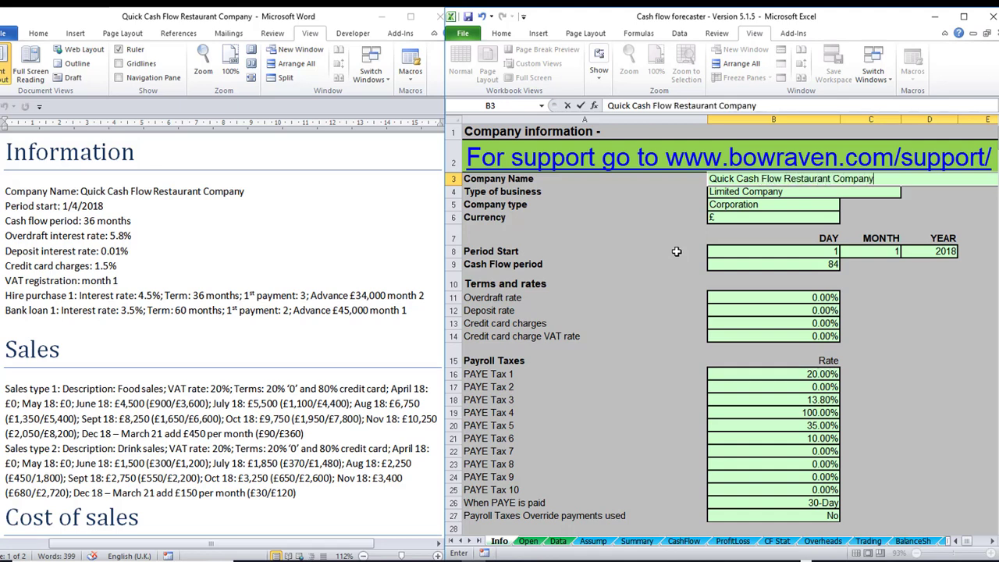
key("Return")
Set the period start month to 4 and the cash flow period to 36 months.
key("Return")
key("Return")
key("Return")
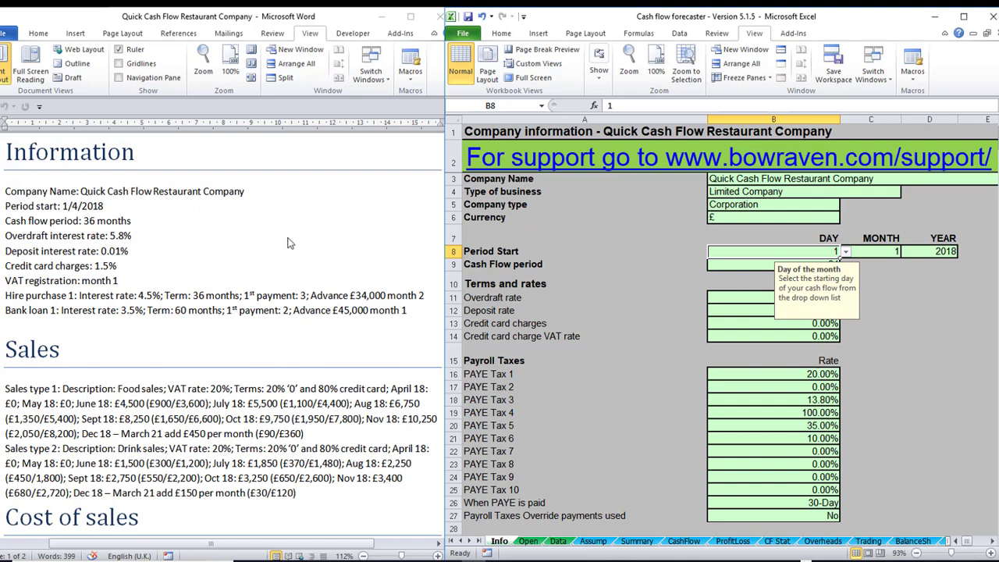
key("Tab")
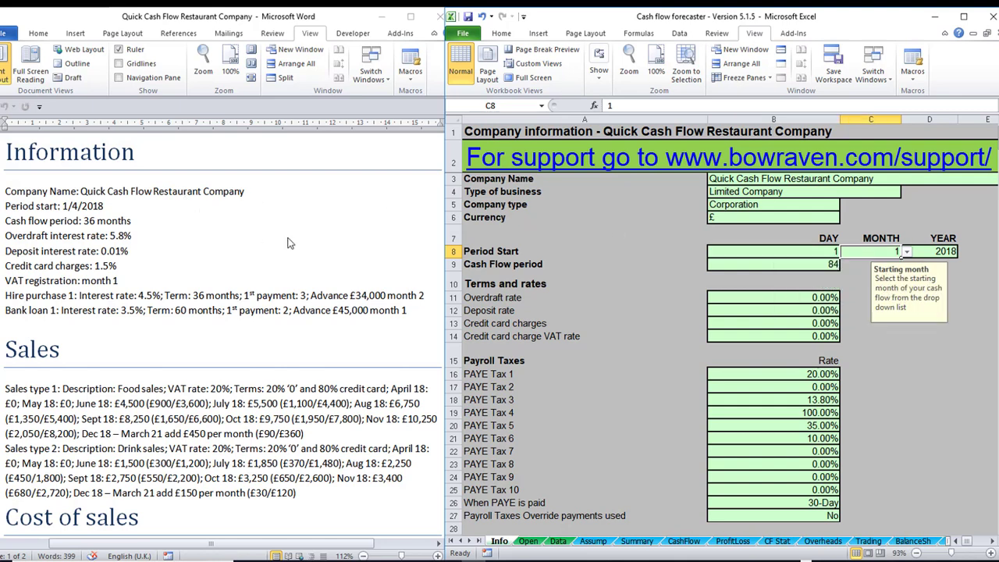
type("4")
key("Return")
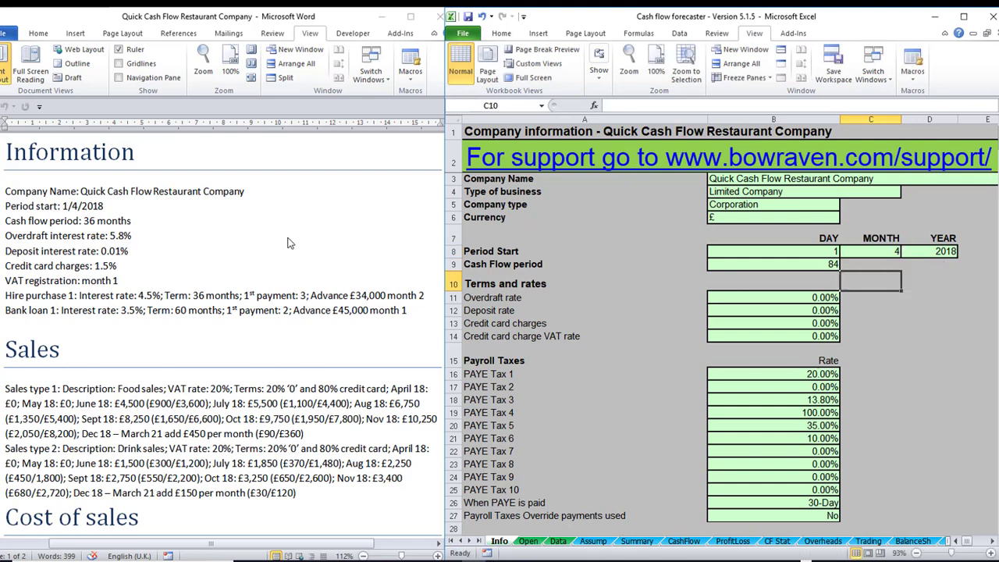
key("Up")
key("Left")
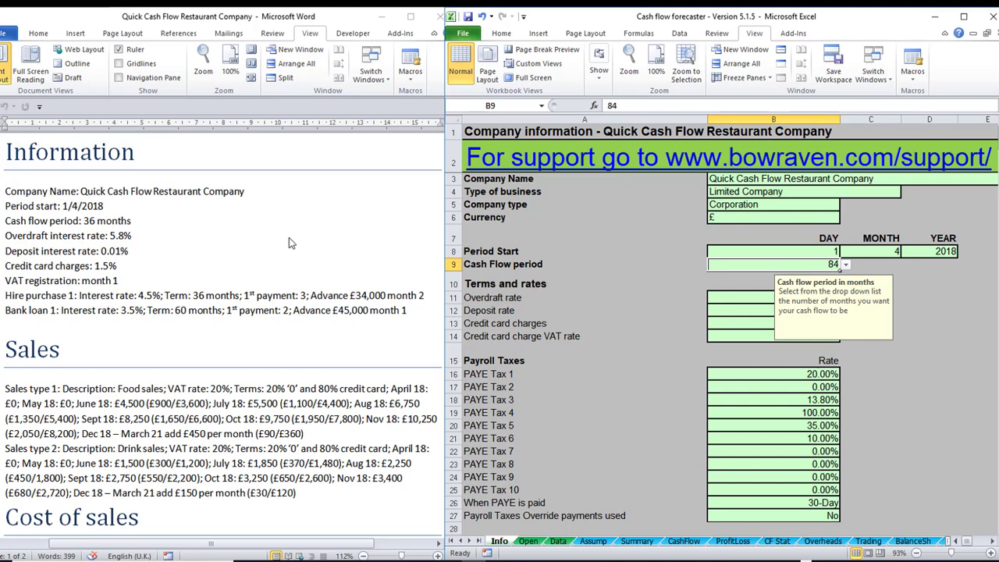
type("36")
key("Return")
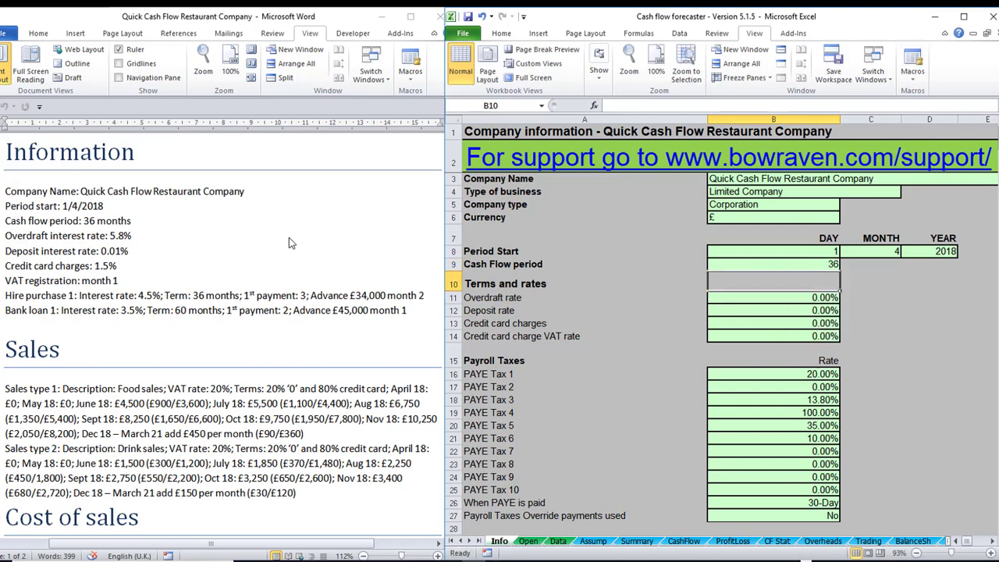
Enter an overdraft rate of 5.8%, a deposit rate of 0.10% and credit card charges of 1.5% under Terms and rates.
key("Return")
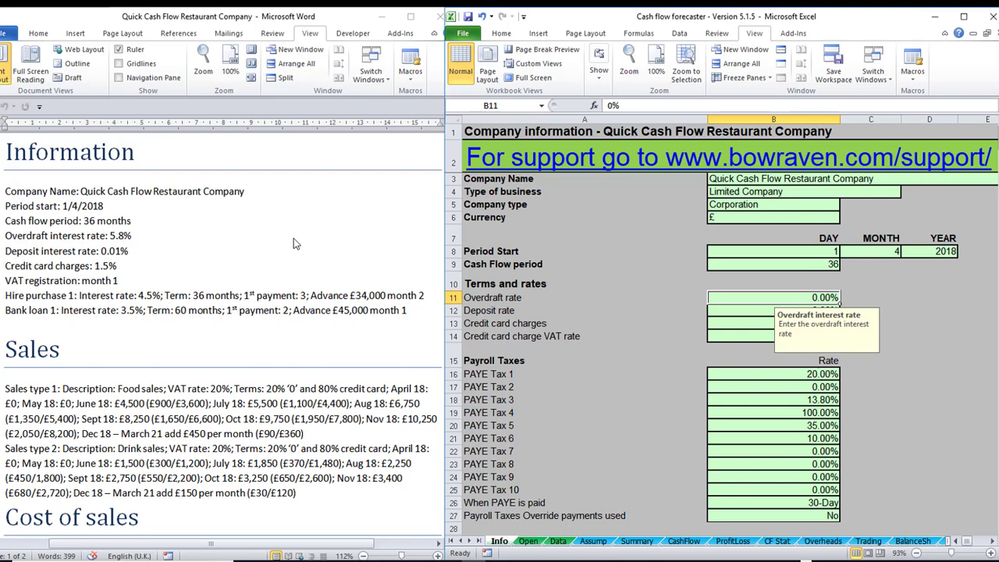
type("5.8")
key("Return")
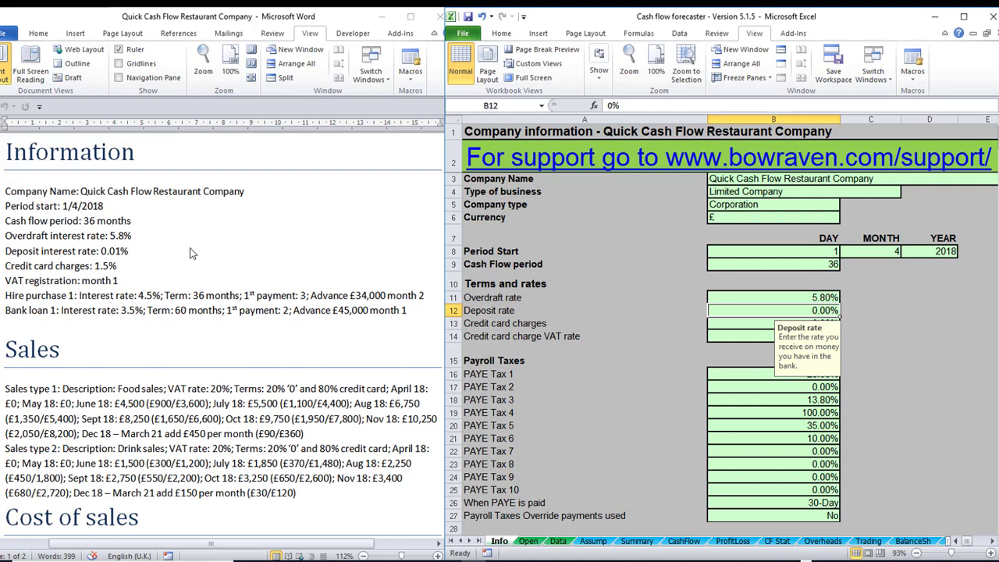
type(".001")
key("Return")
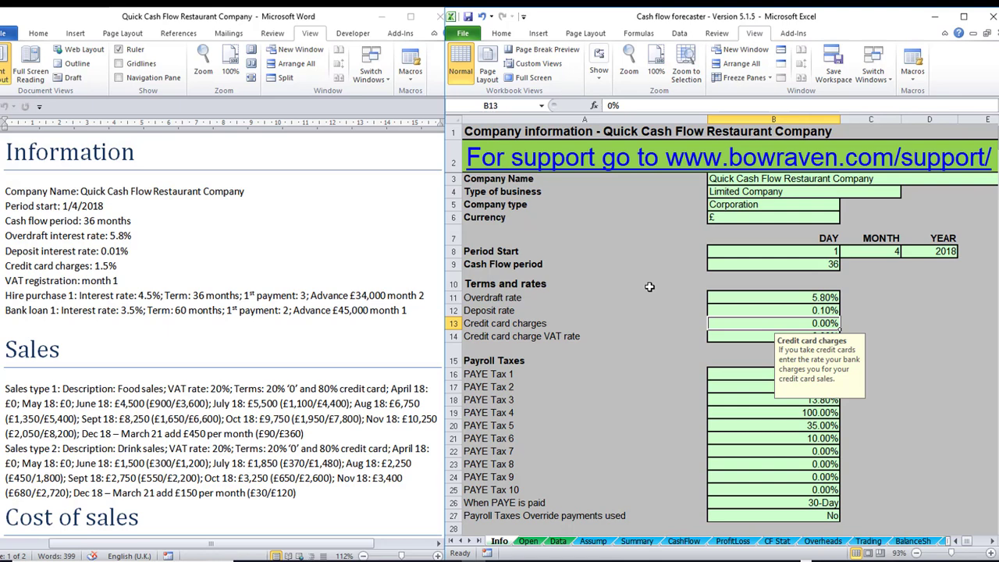
type("1.5")
key("Return")
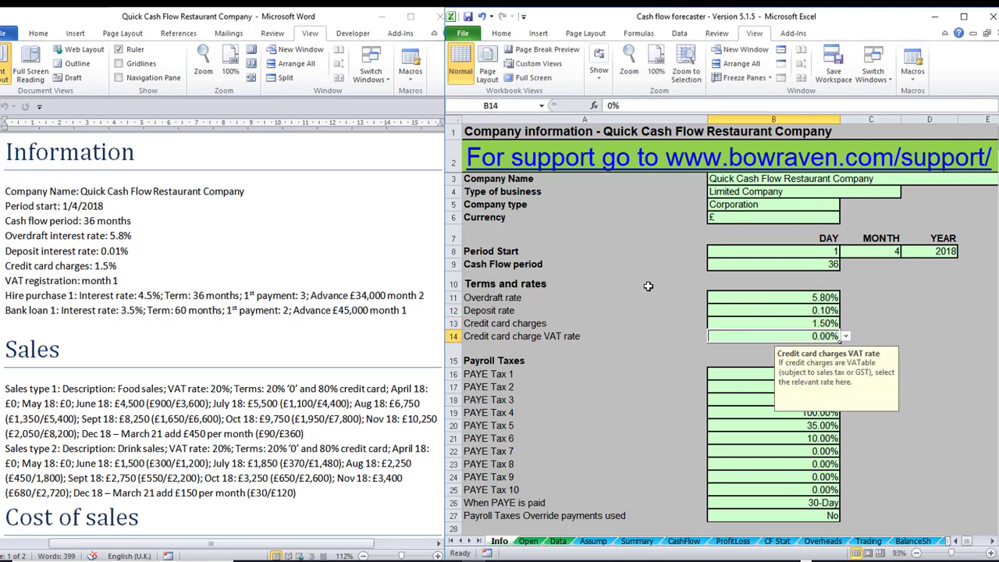
key("Return")
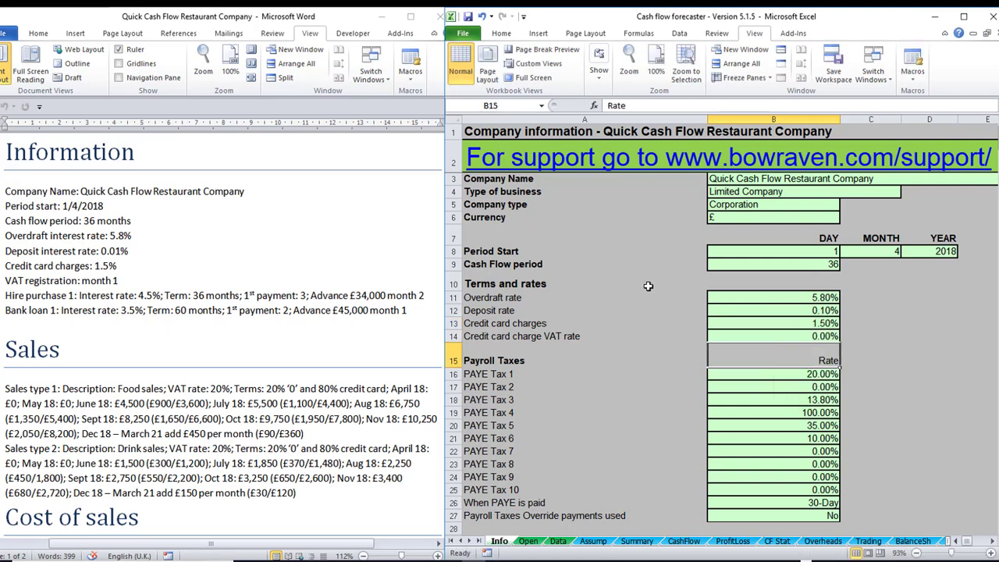
Set the VAT terms to Quarterly and check the month of VAT registration.
scroll(643, 281, "down", 1)
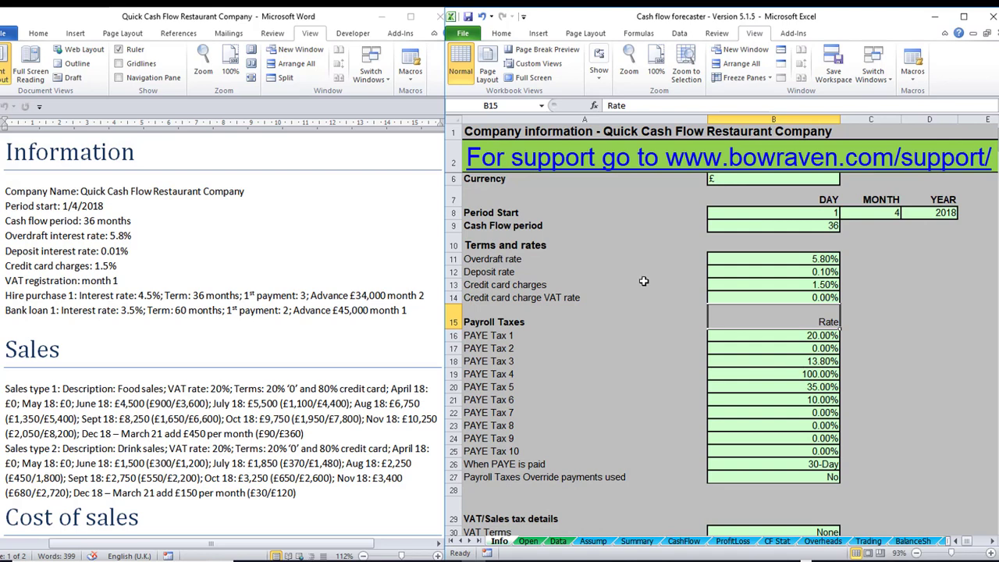
scroll(643, 280, "down", 5)
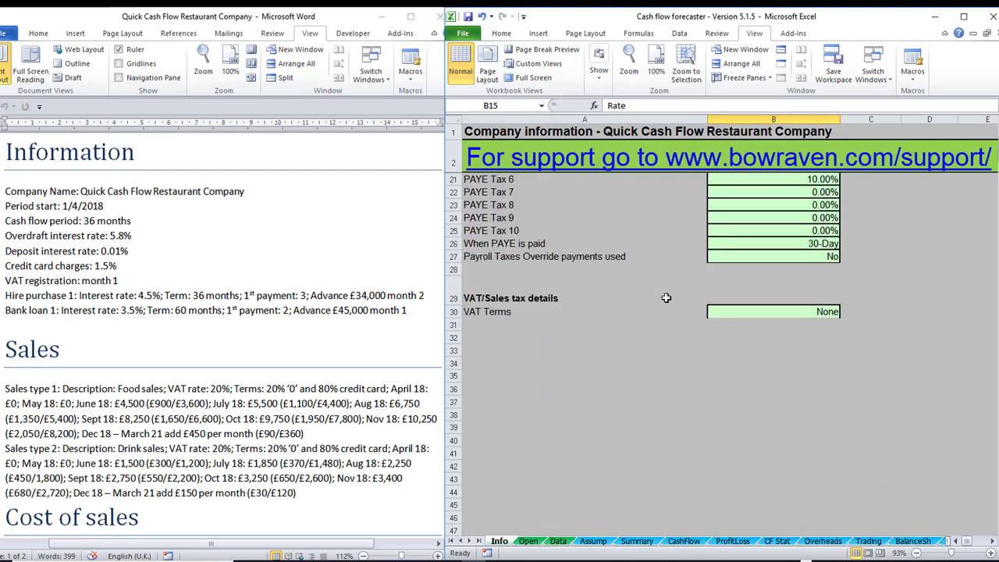
left_click(750, 312)
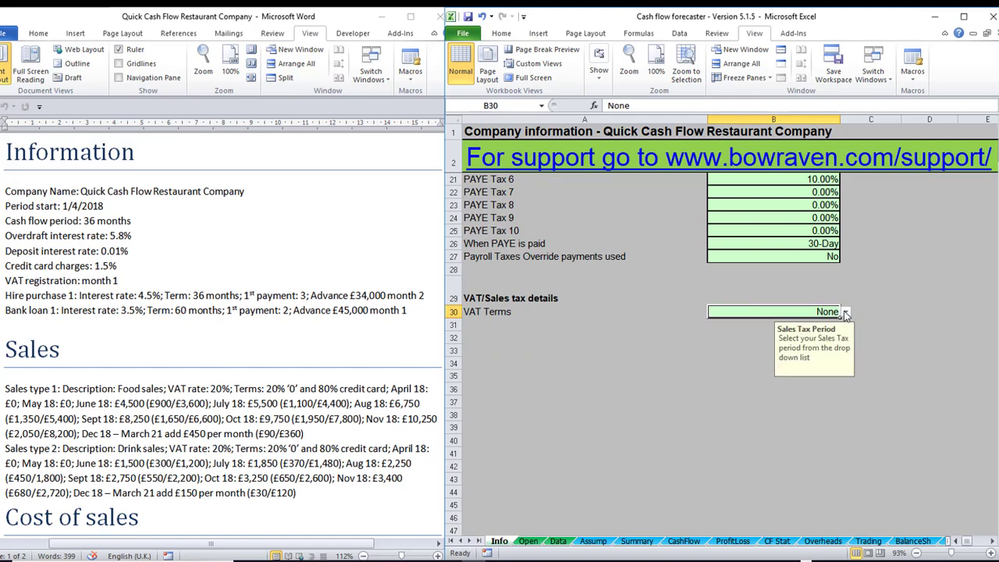
left_click(845, 312)
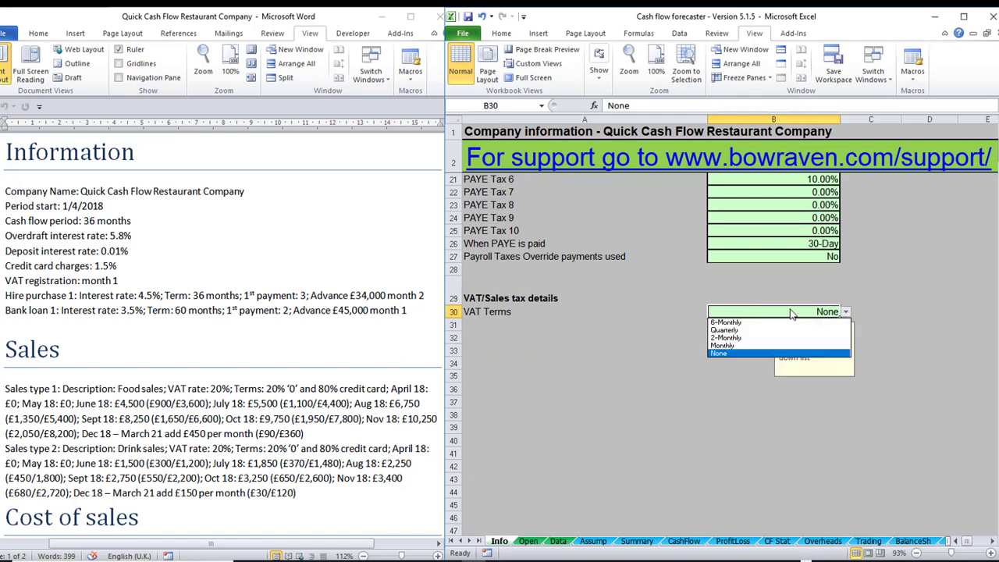
left_click(732, 330)
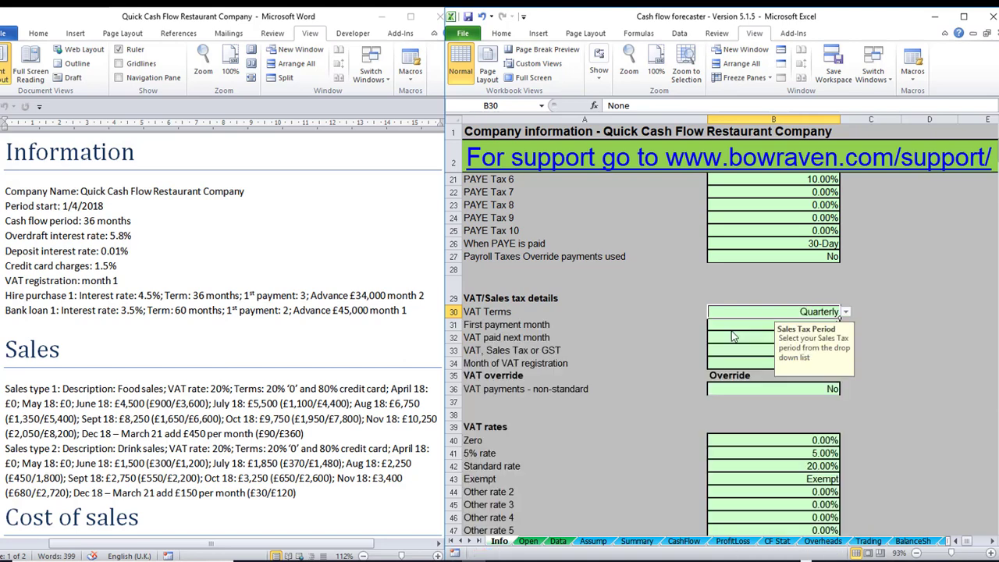
left_click(726, 363)
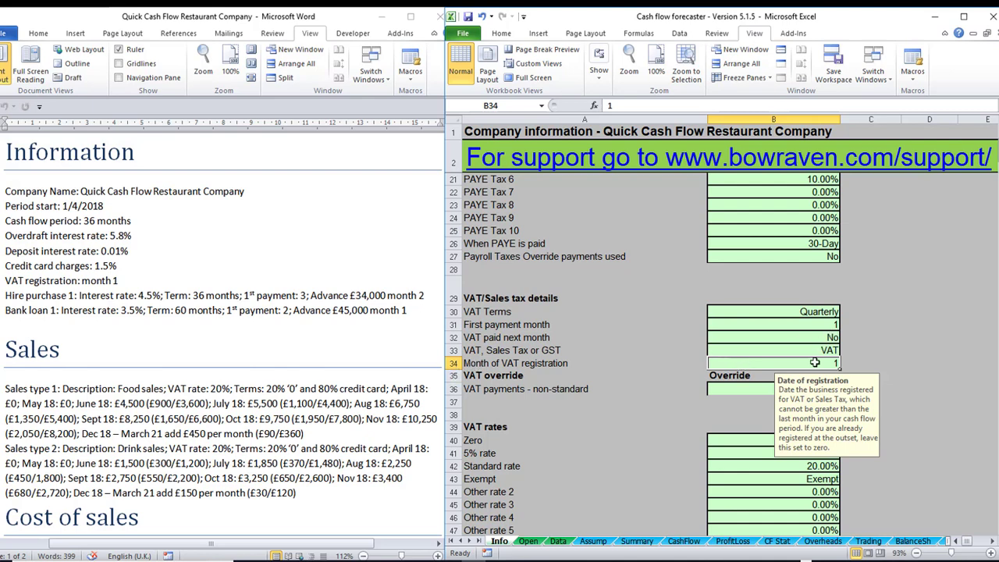
left_click(646, 327)
Enter the Hire purchase 1 details: interest rate 4.5%, term 36 months and first payment in month 3.
scroll(654, 319, "down", 2)
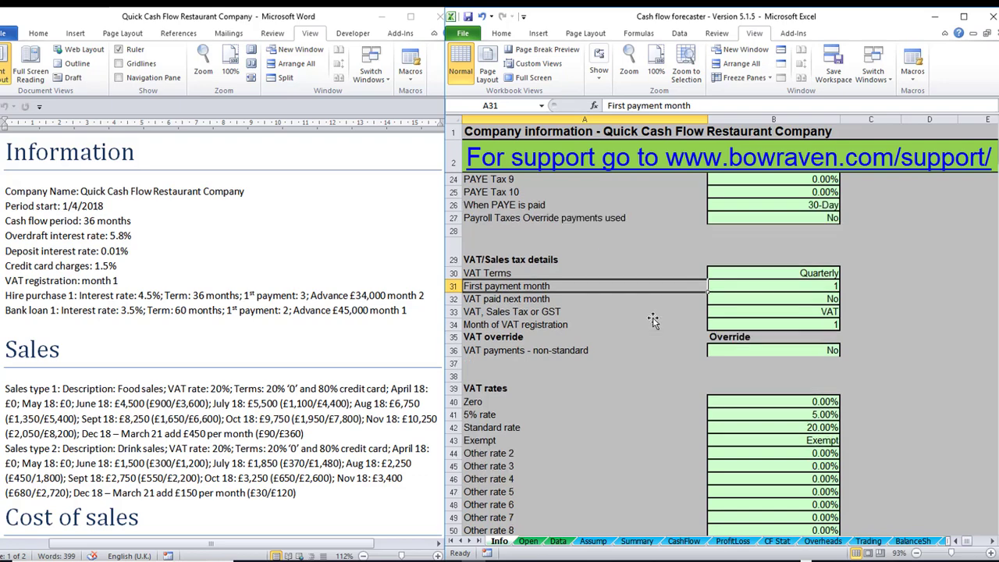
scroll(649, 376, "down", 12)
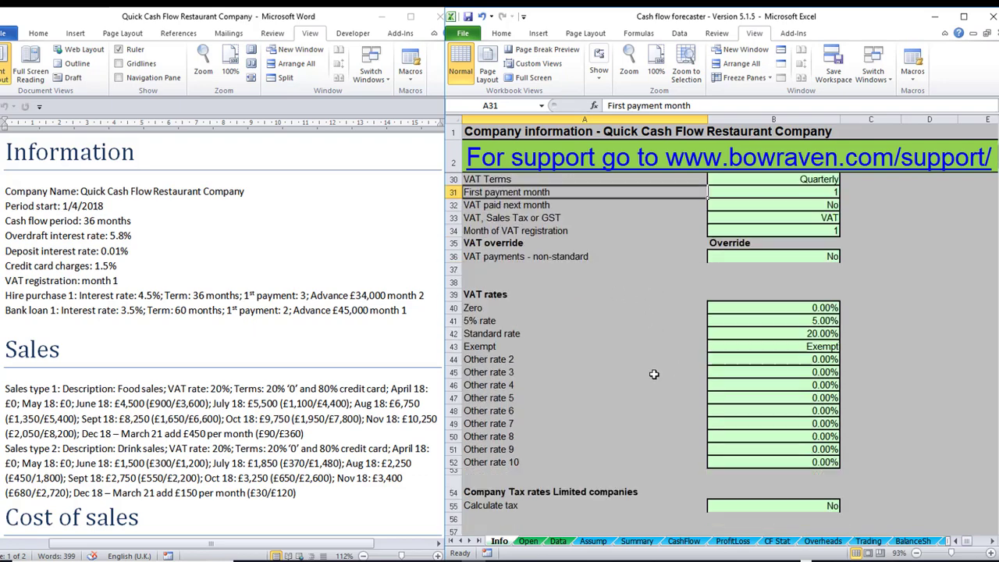
scroll(649, 376, "down", 6)
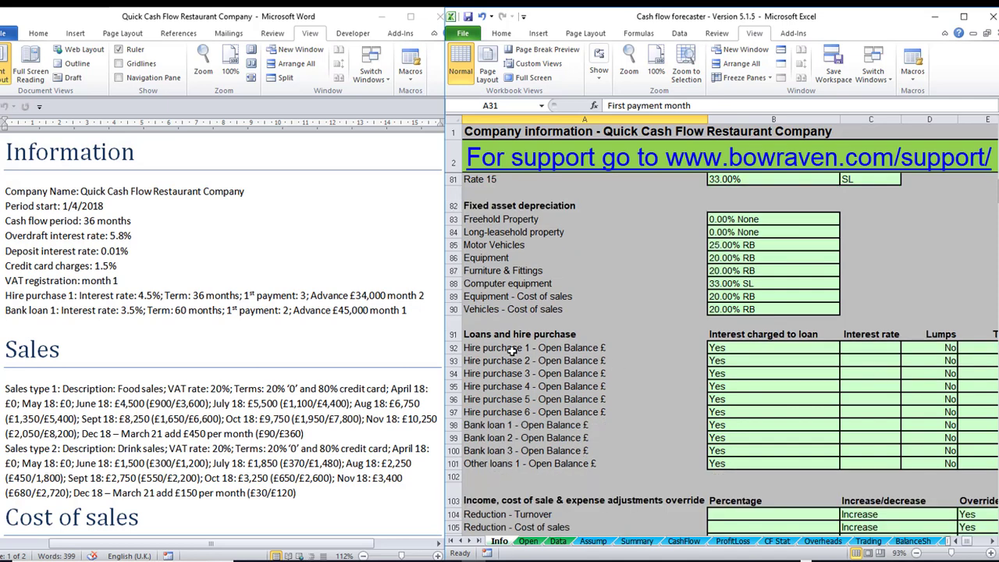
left_click(849, 347)
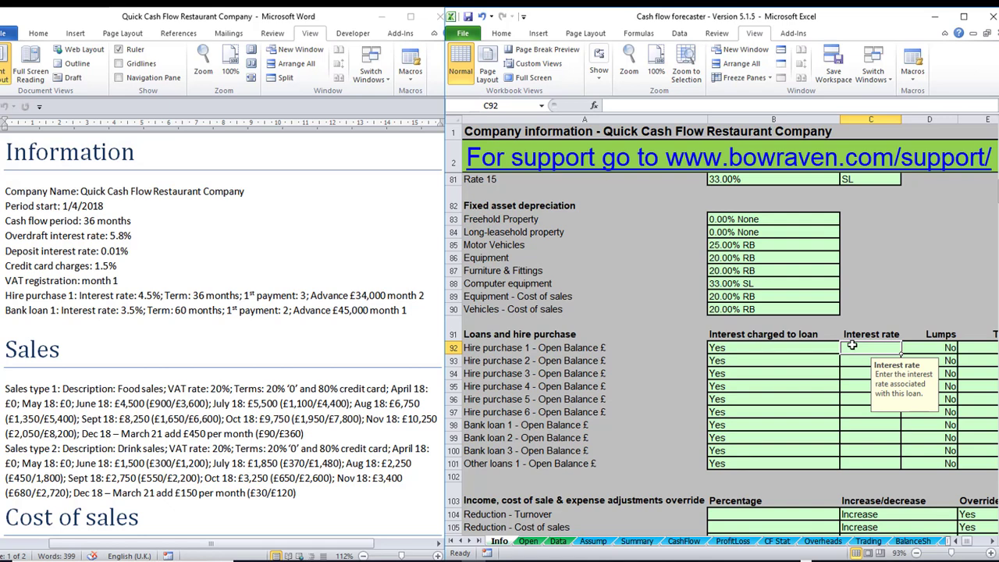
type("4.5%")
key("Tab")
key("Tab")
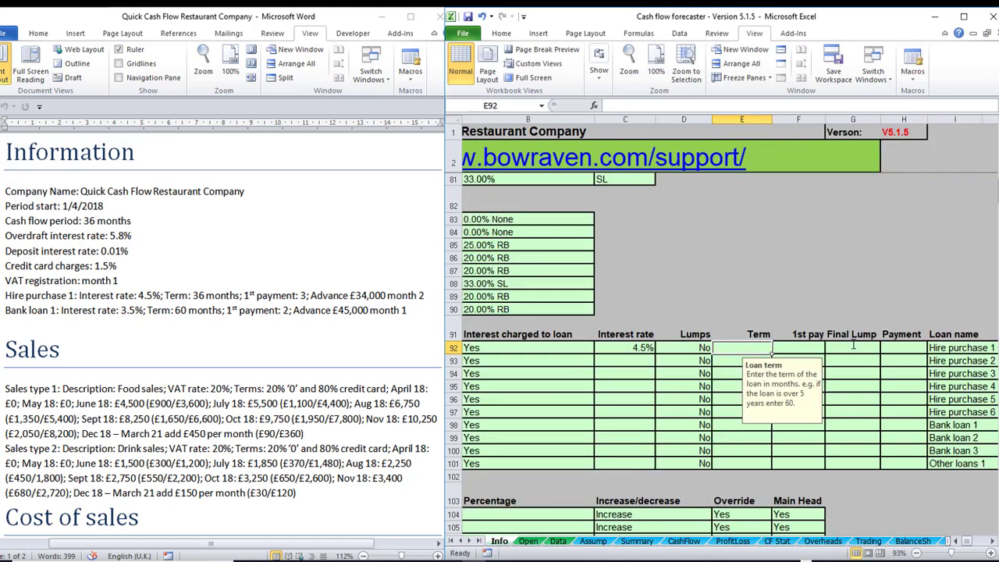
type("36")
key("Tab")
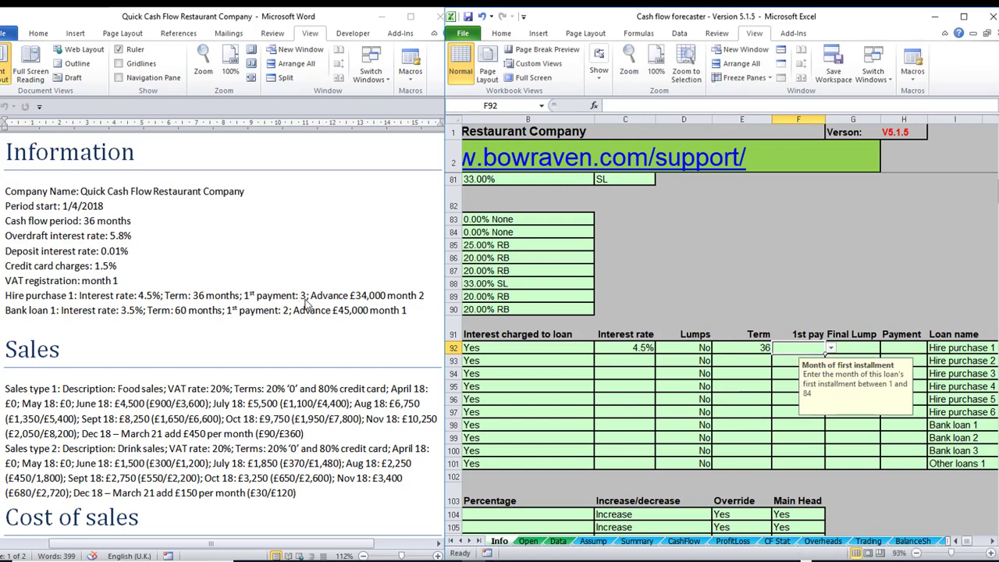
type("3")
key("Return")
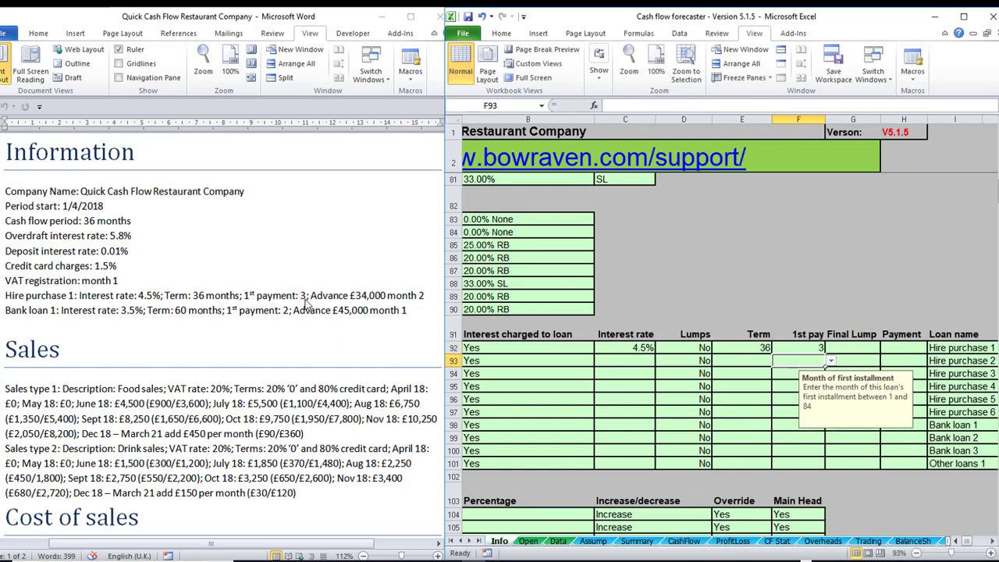
Set the interest rate of Bank loan 1 to 3.5%.
key("Left")
key("Left")
key("Left")
key("Left")
key("Left")
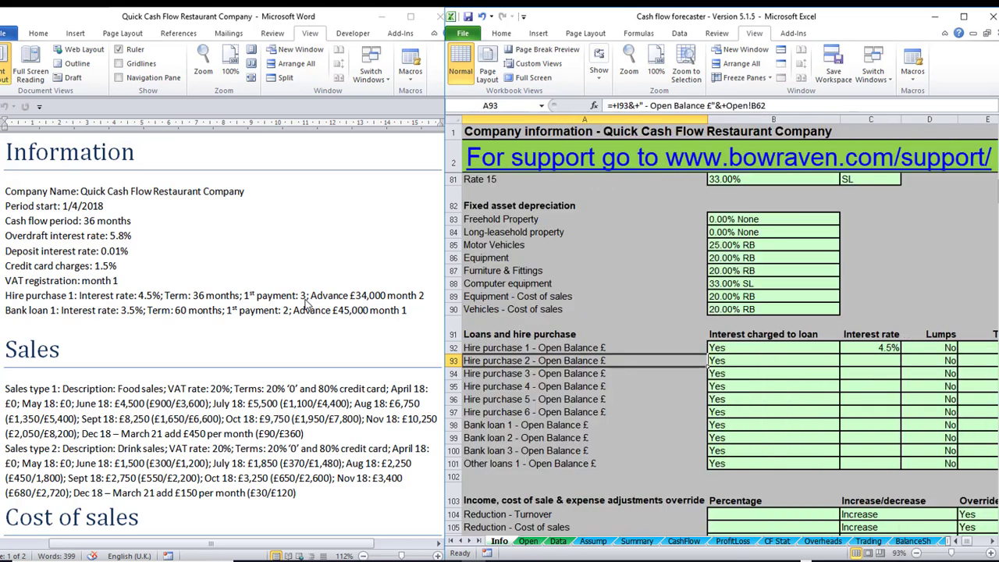
key("Down")
key("Down")
key("Down")
key("Down")
key("Down")
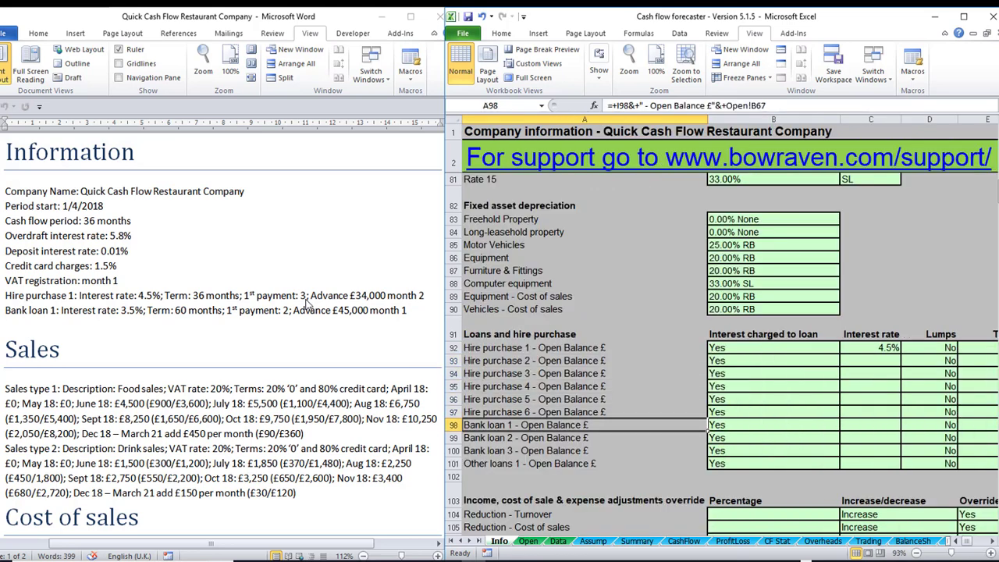
key("Right")
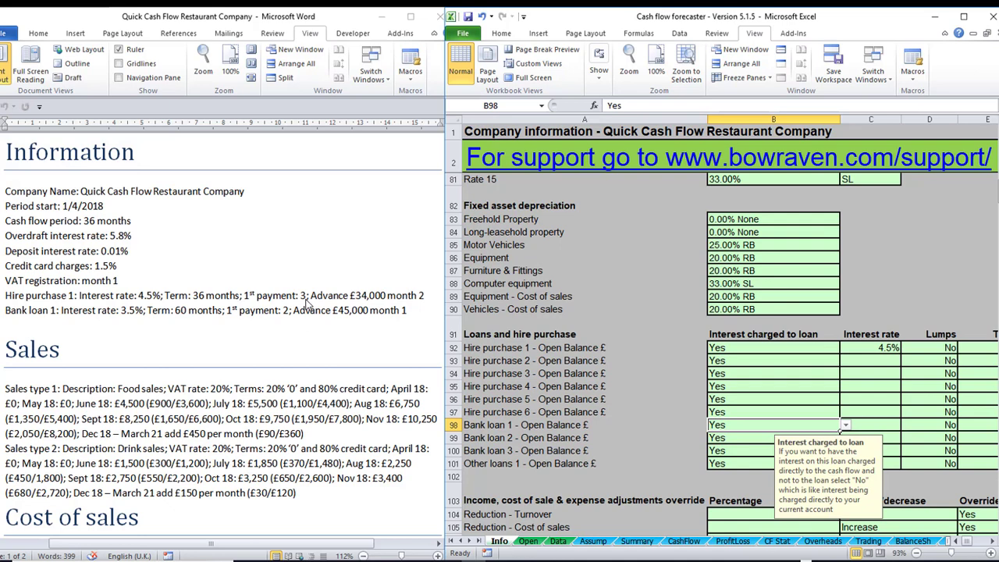
key("Right")
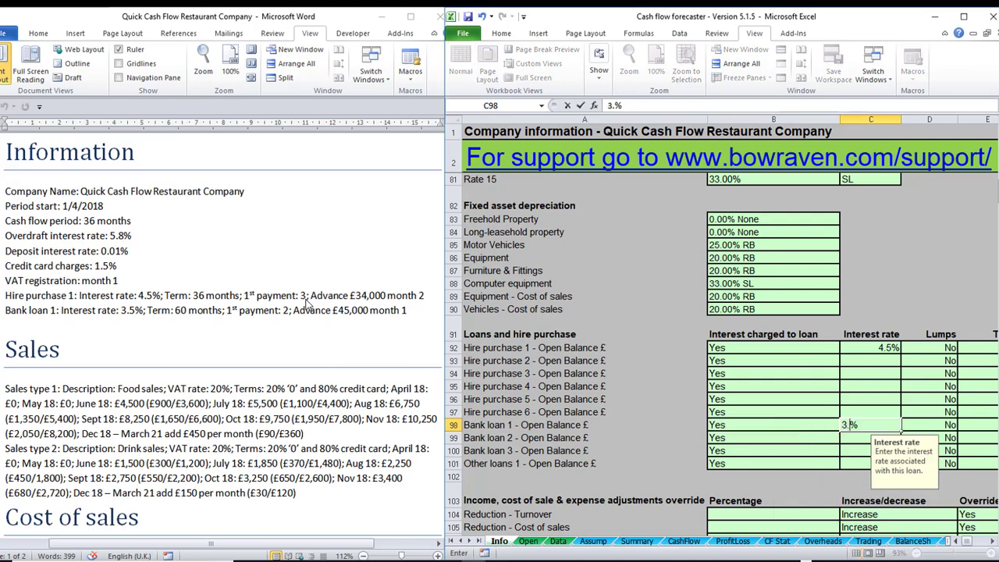
type("3.5")
key("Right")
key("Right")
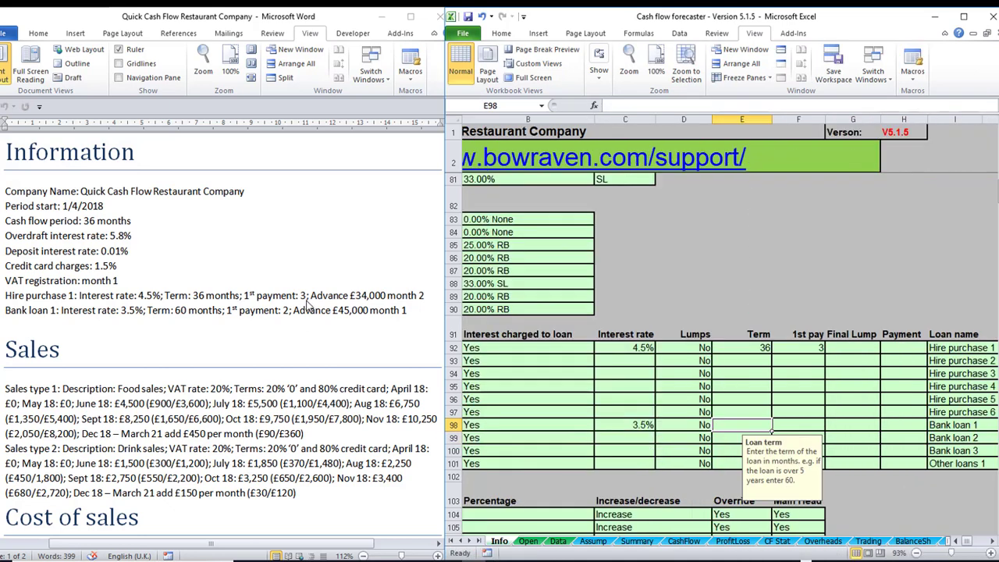
Set the Bank loan 1 term to 60 months and its first payment to month 2.
type("60")
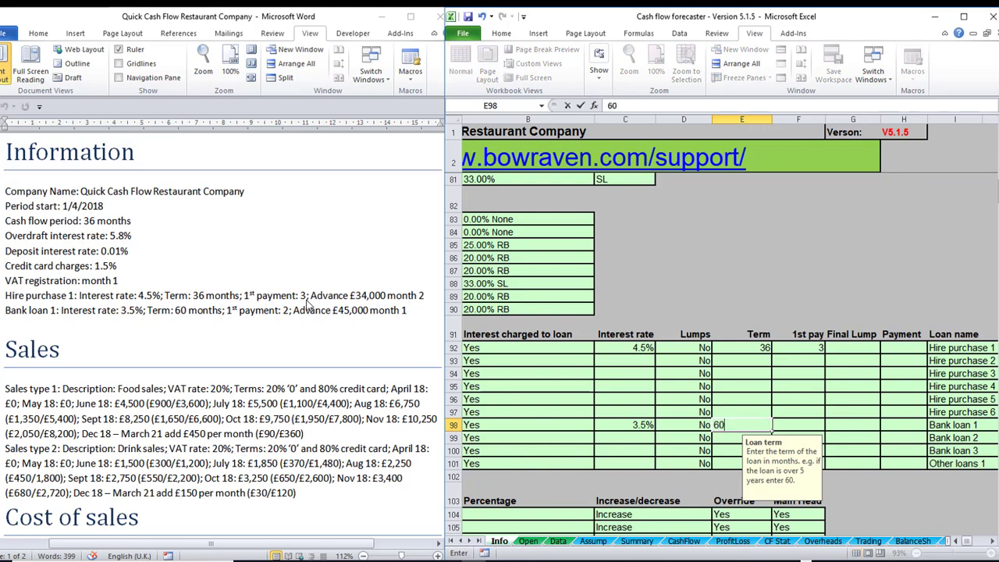
key("Right")
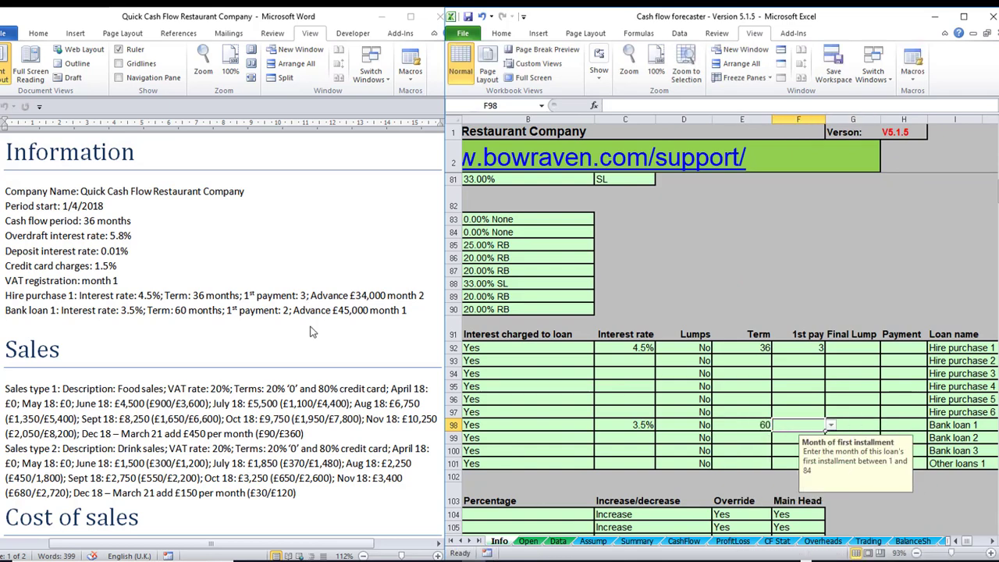
type("2")
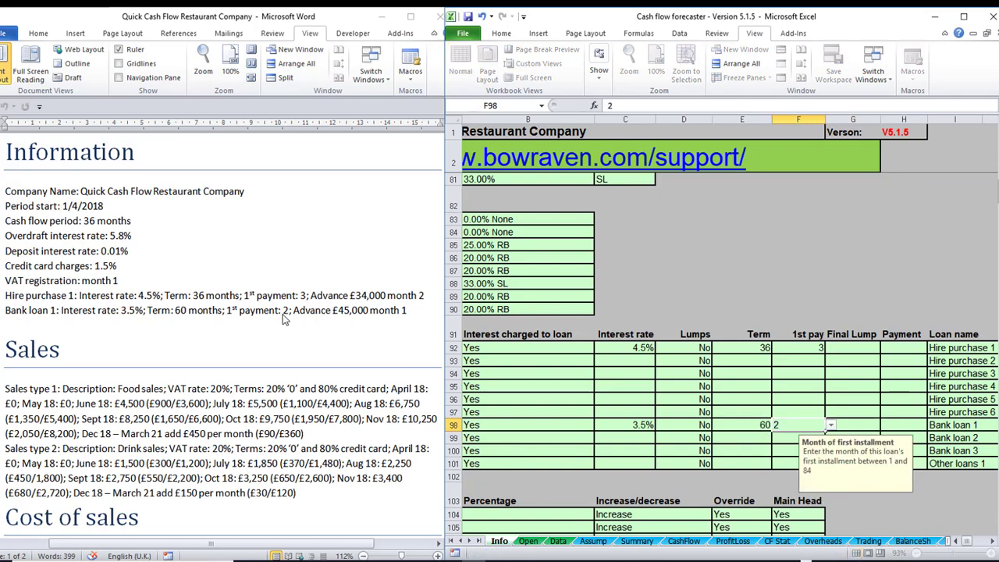
key("Return")
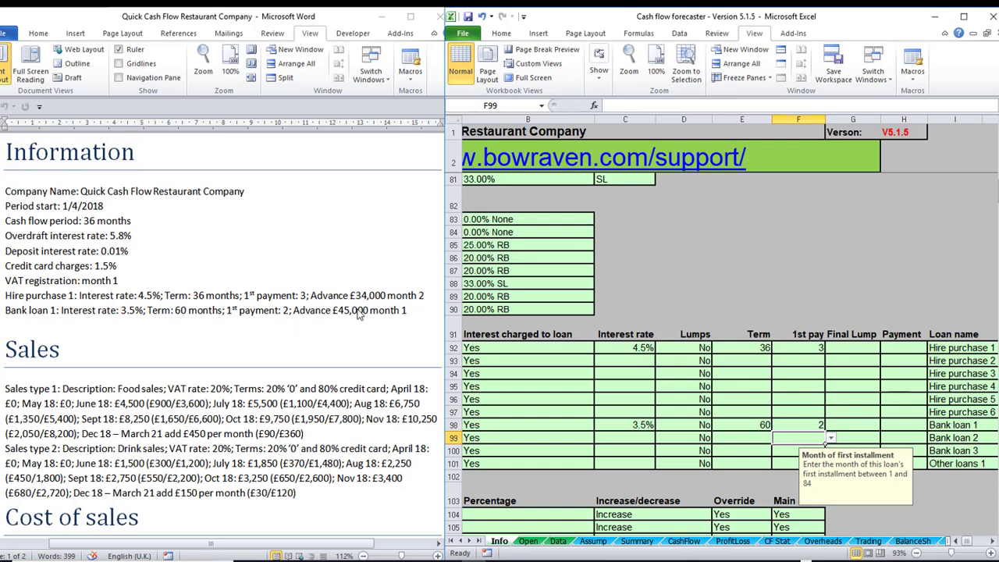
Review the fixed and current asset opening balance sections on the Open sheet.
left_click(528, 542)
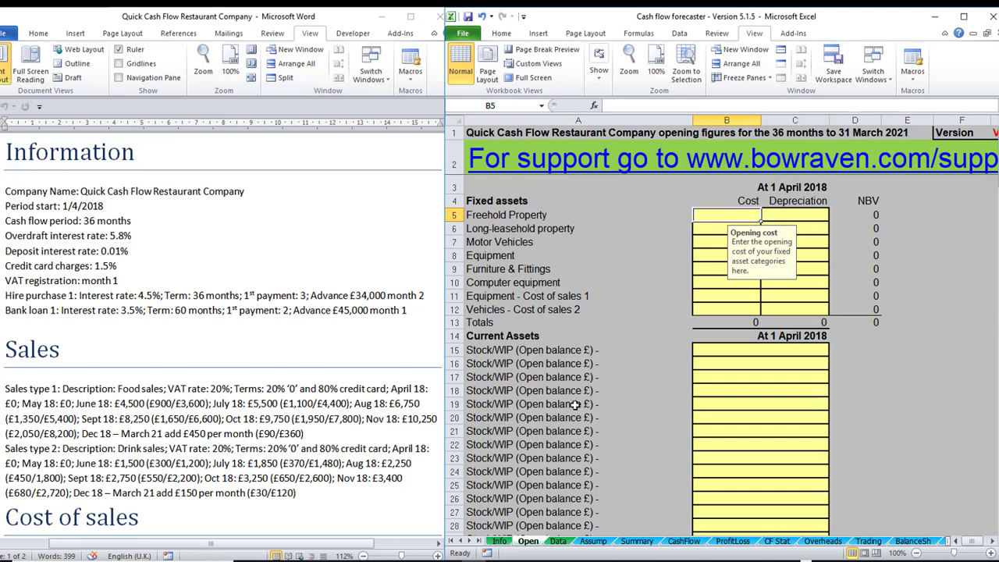
scroll(578, 424, "down", 4)
scroll(576, 425, "down", 5)
scroll(577, 425, "up", 7)
Enter a Hire purchase 1 advance of 34000 in May-18 under Loans and hire purchase advances on the Data sheet.
left_click(557, 542)
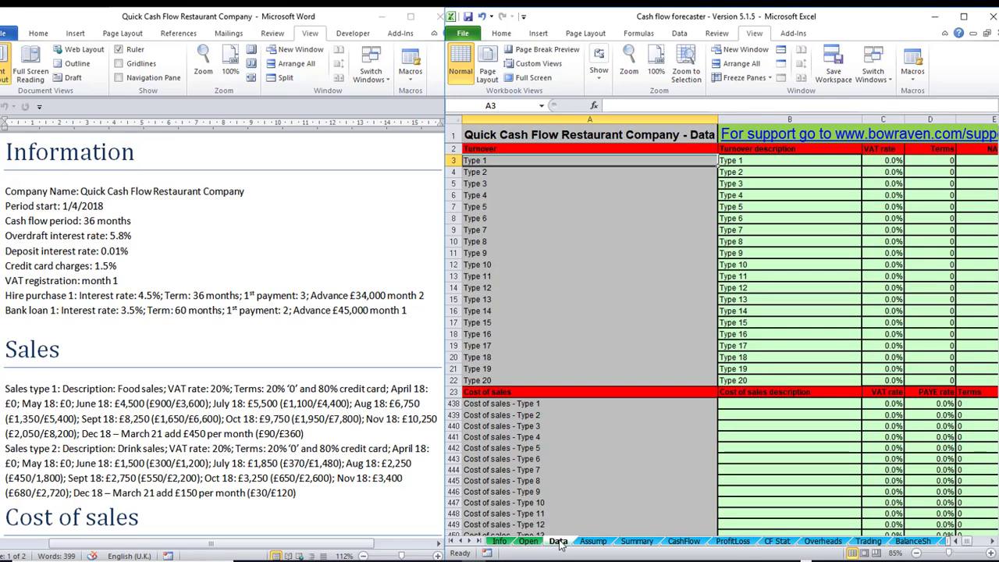
scroll(619, 211, "down", 6)
scroll(619, 211, "down", 20)
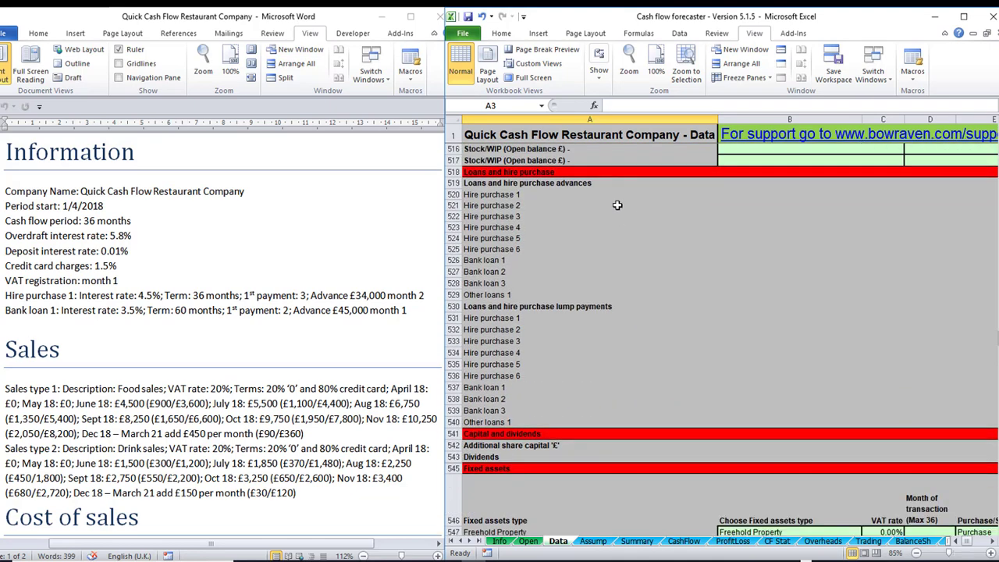
left_click(493, 195)
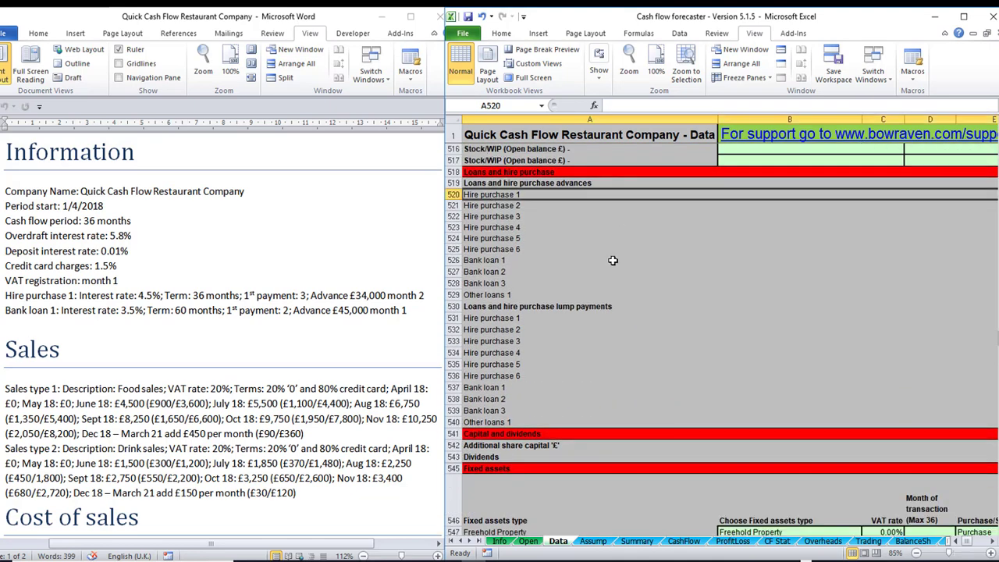
key("Tab")
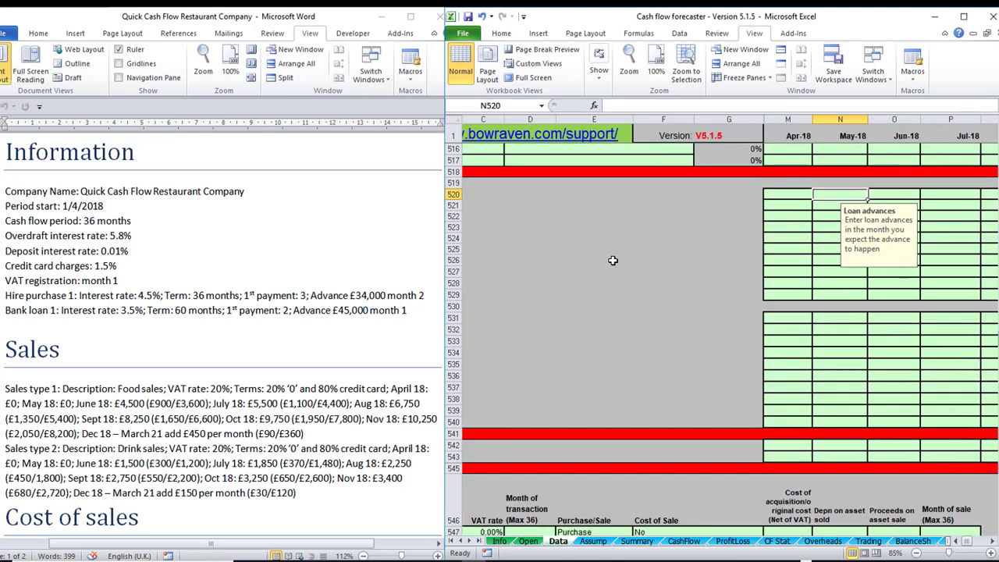
key("Tab")
key("shift+Tab")
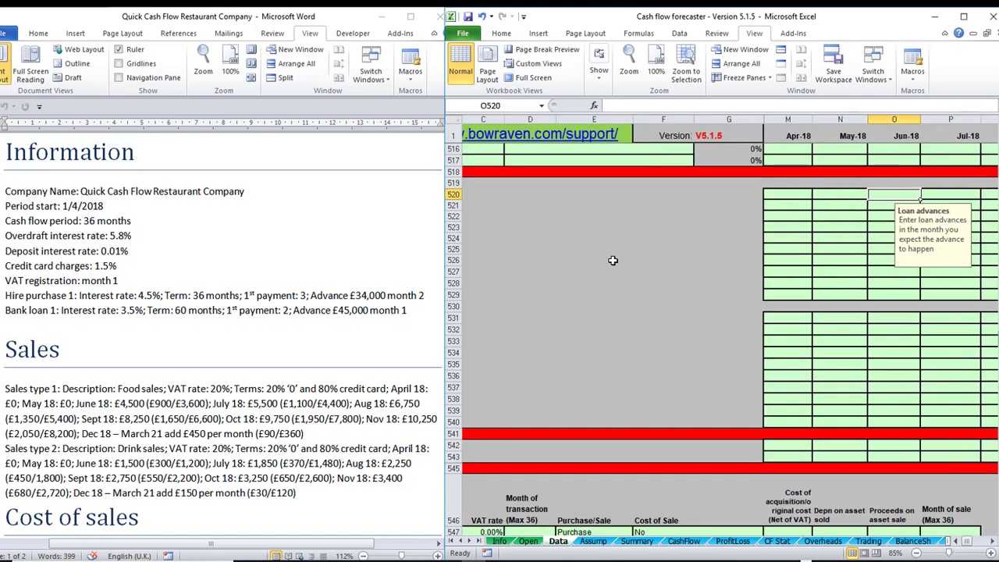
key("shift+Tab")
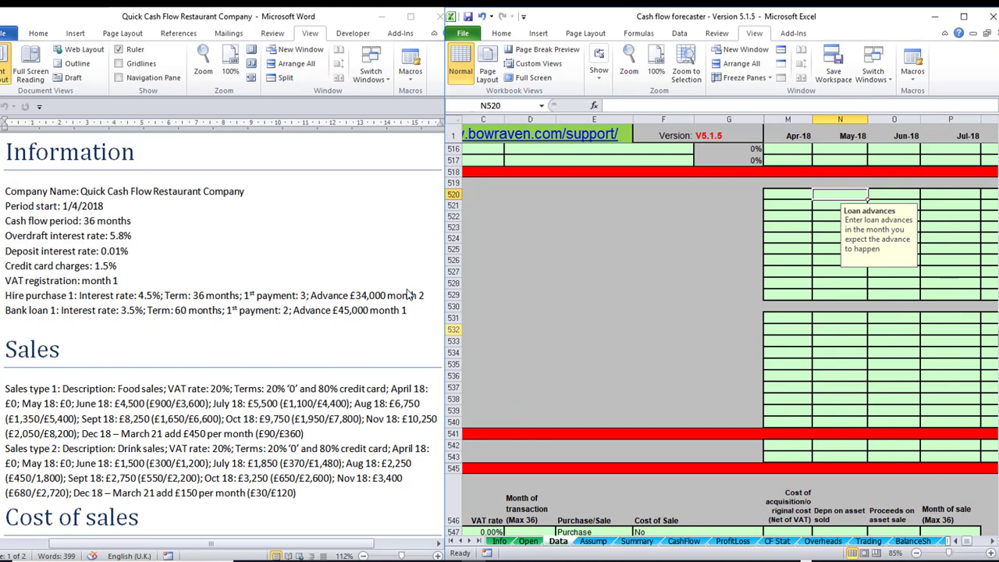
type("3")
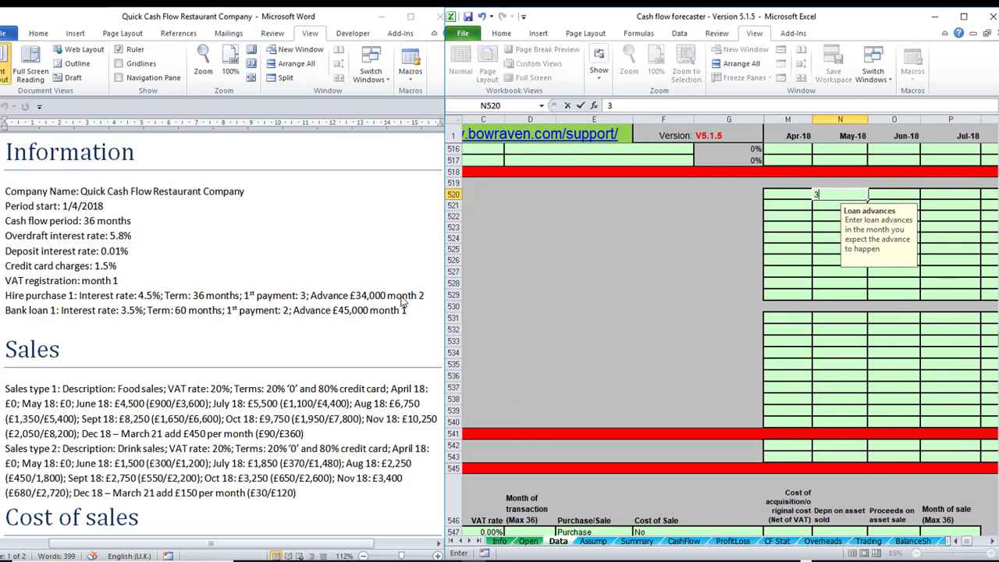
type("4000")
key("Return")
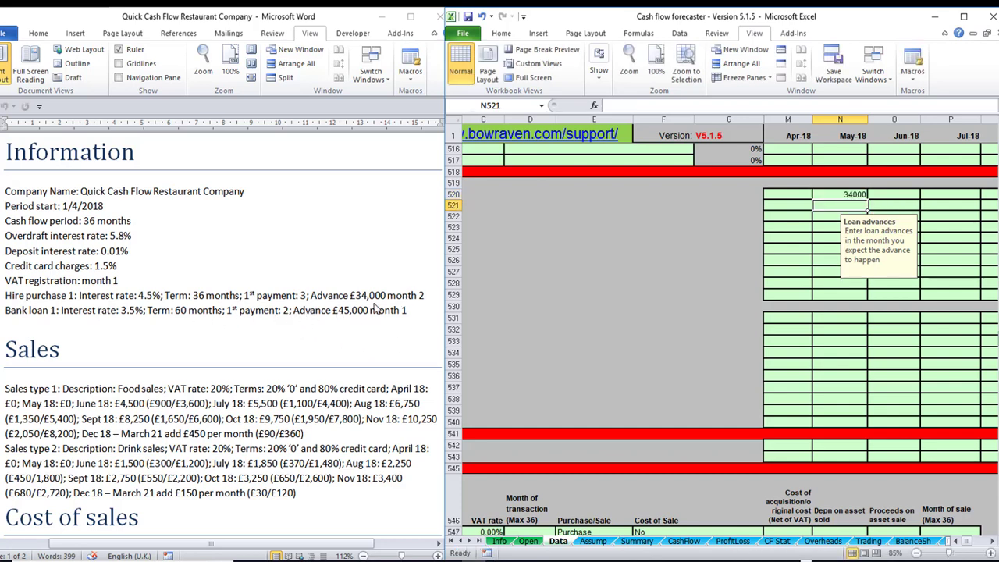
Enter a Bank loan 1 advance of 45000 in Apr-18 under Loans and hire purchase advances.
key("Down")
key("Home")
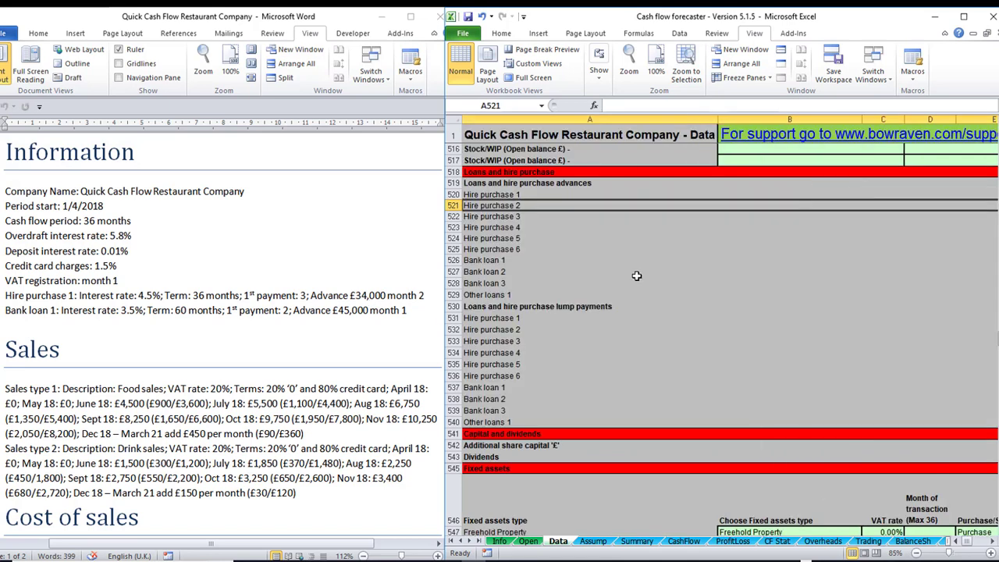
key("Down")
key("Down")
key("Down")
key("Down")
key("Right")
key("Right")
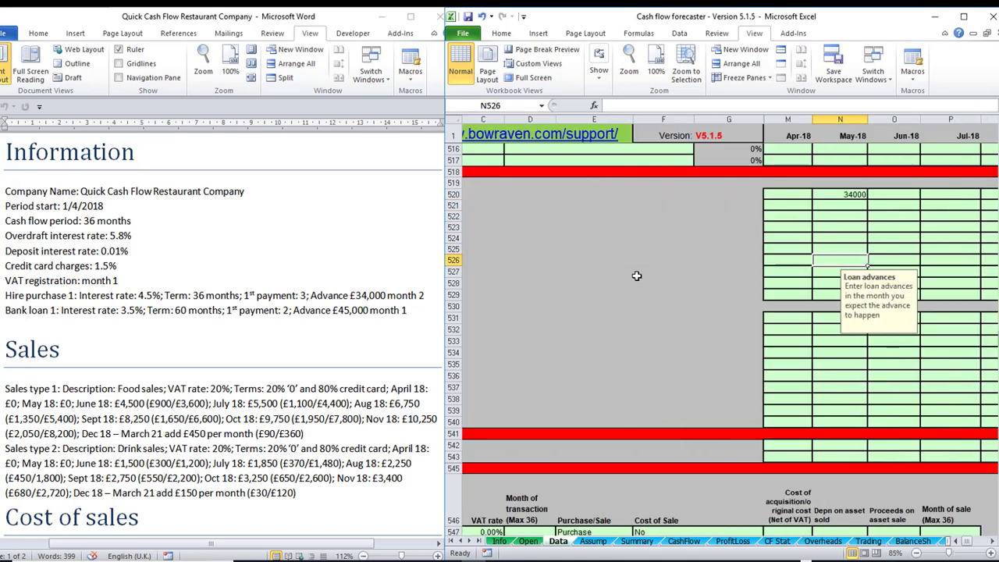
key("Left")
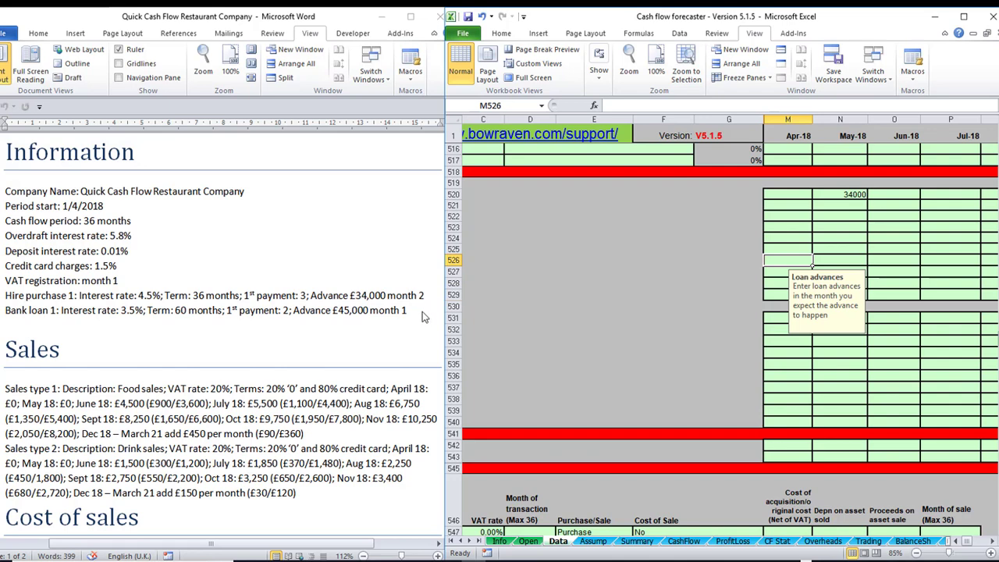
type("45000")
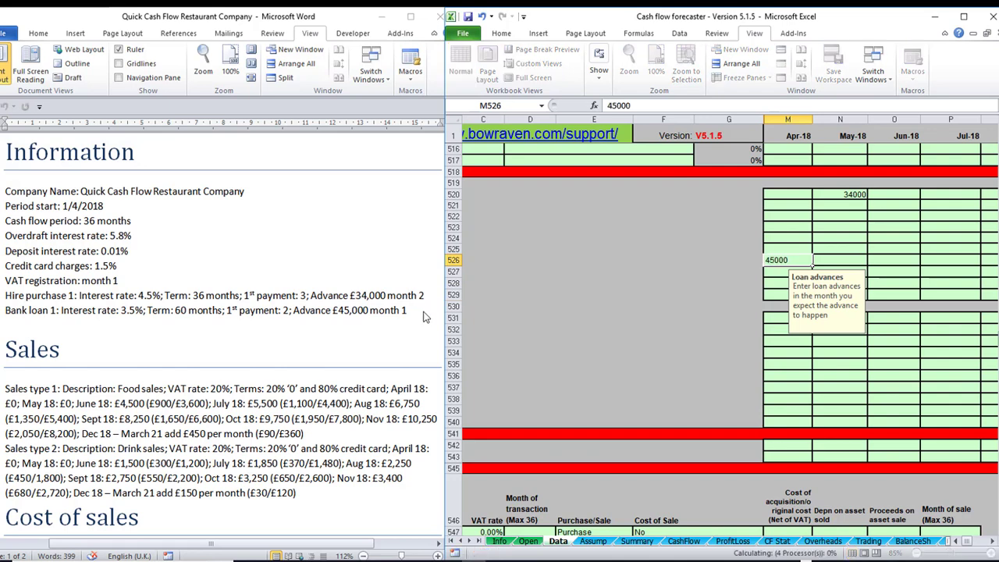
key("Return")
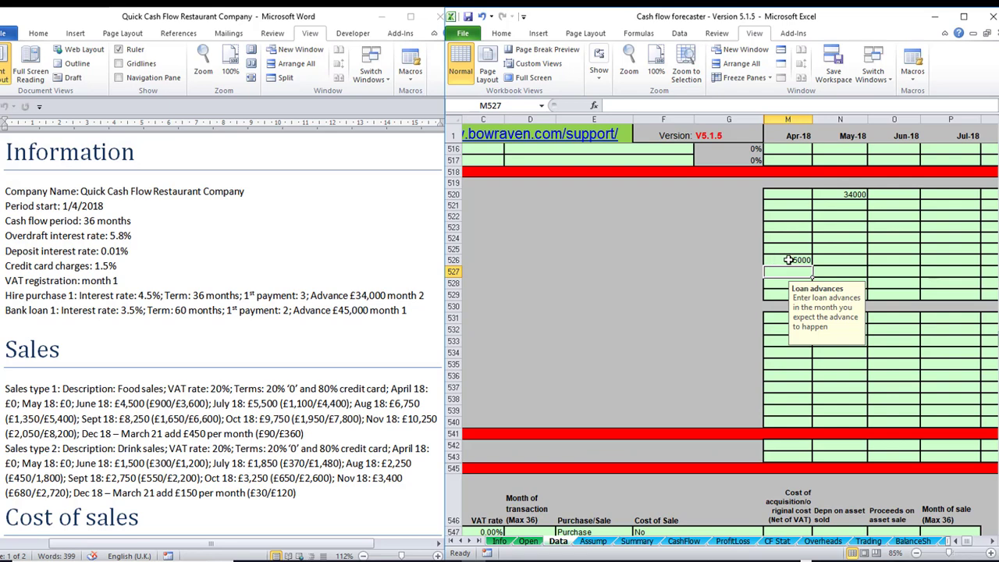
Bring the Sales and Cost of sales notes into view in Word, and return to the Turnover section of the Excel Data sheet.
key("Home")
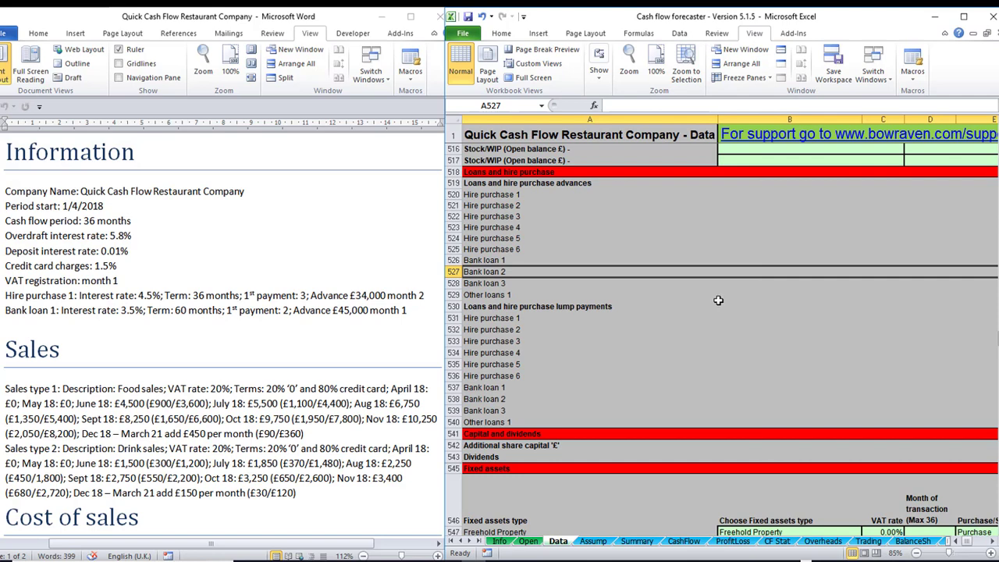
scroll(716, 304, "up", 9)
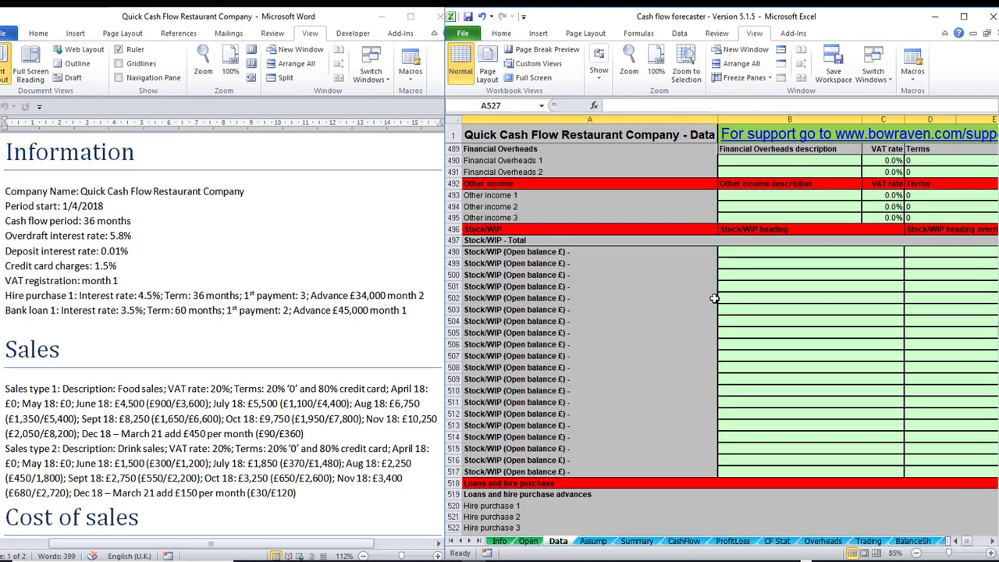
left_click(398, 451)
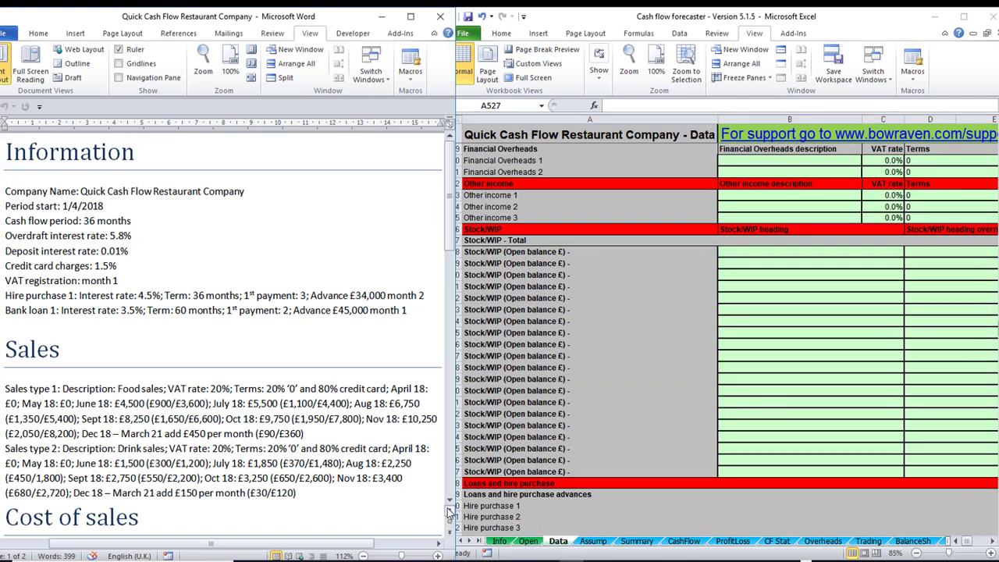
scroll(450, 507, "down", 3)
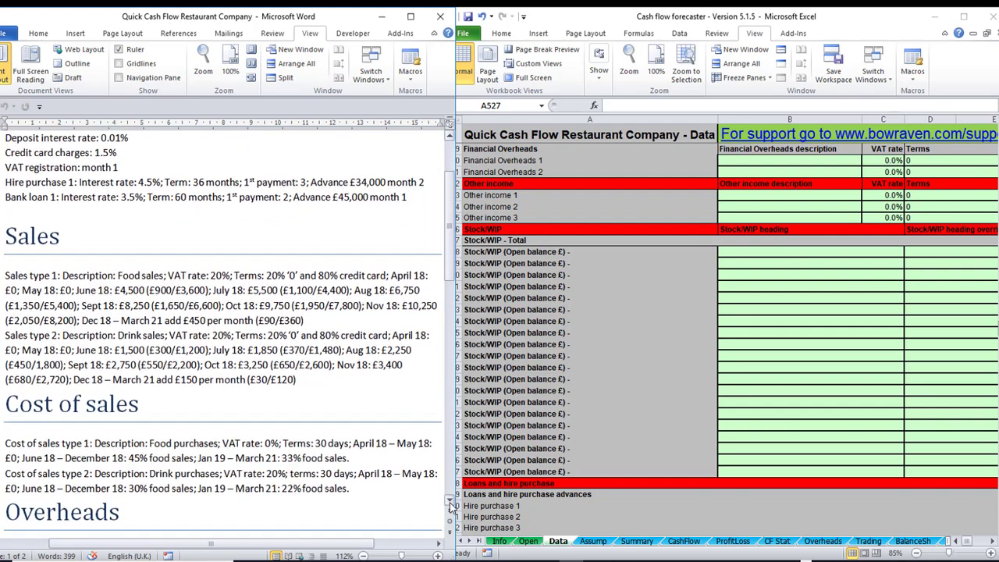
left_click(451, 505)
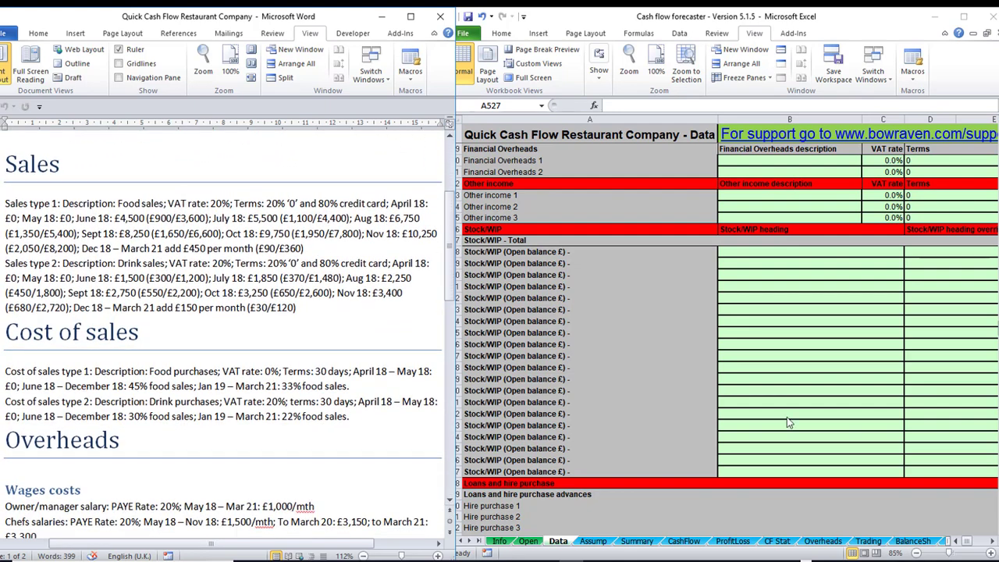
left_click(815, 355)
scroll(819, 344, "up", 10)
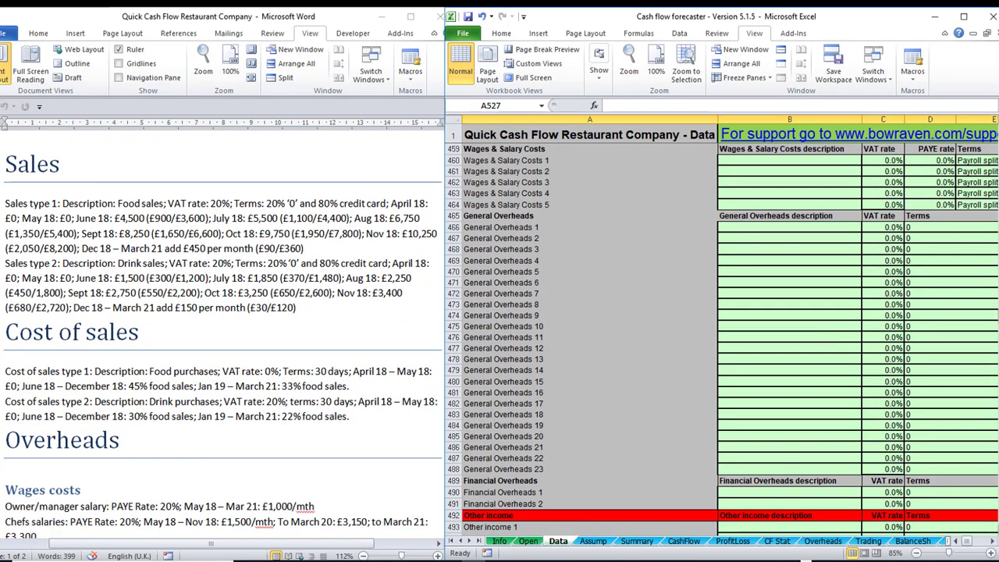
scroll(662, 161, "up", 14)
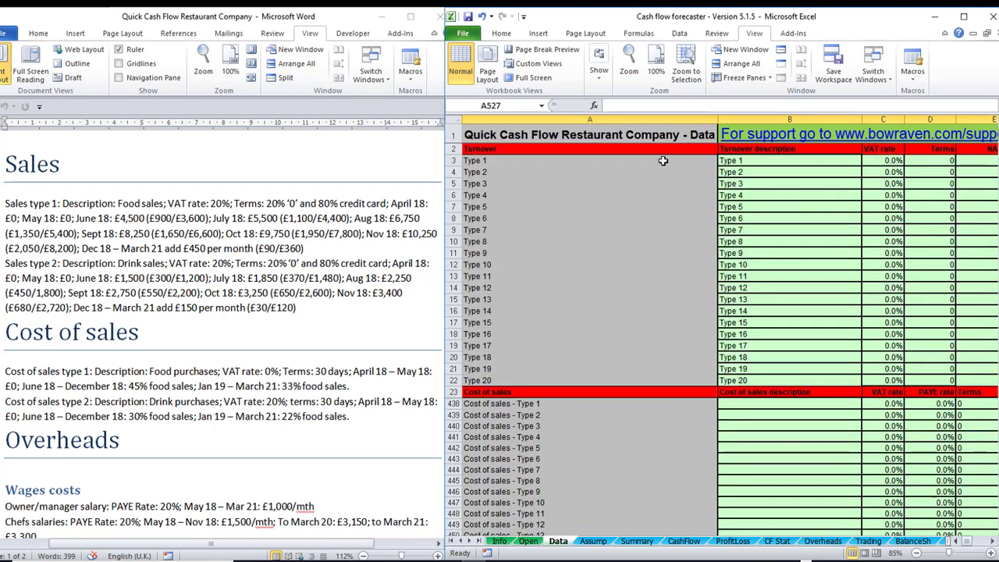
Name the first two turnover descriptions "Food sales - cash" and "Food sales - credit card".
left_click(474, 164)
key("Right")
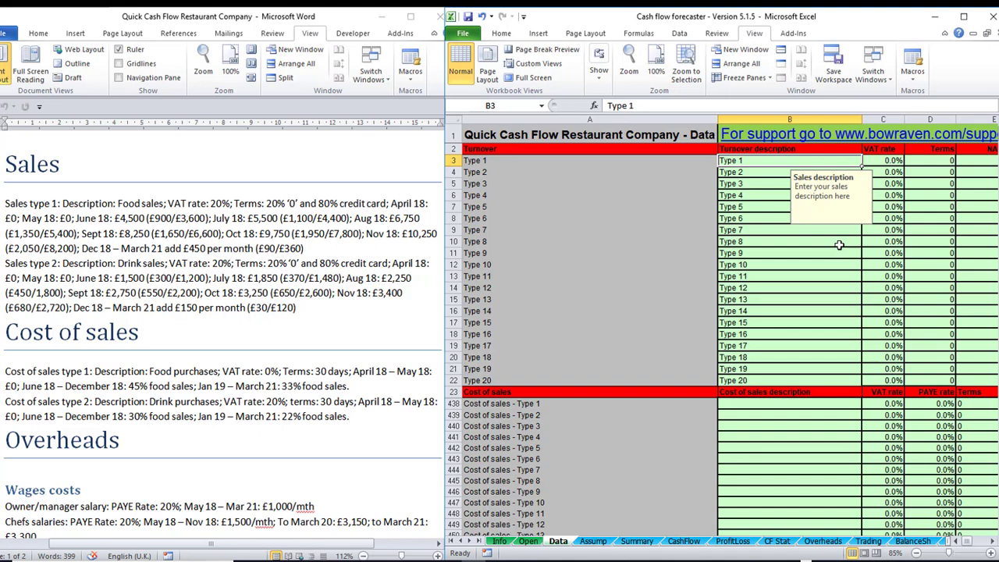
type("Foo")
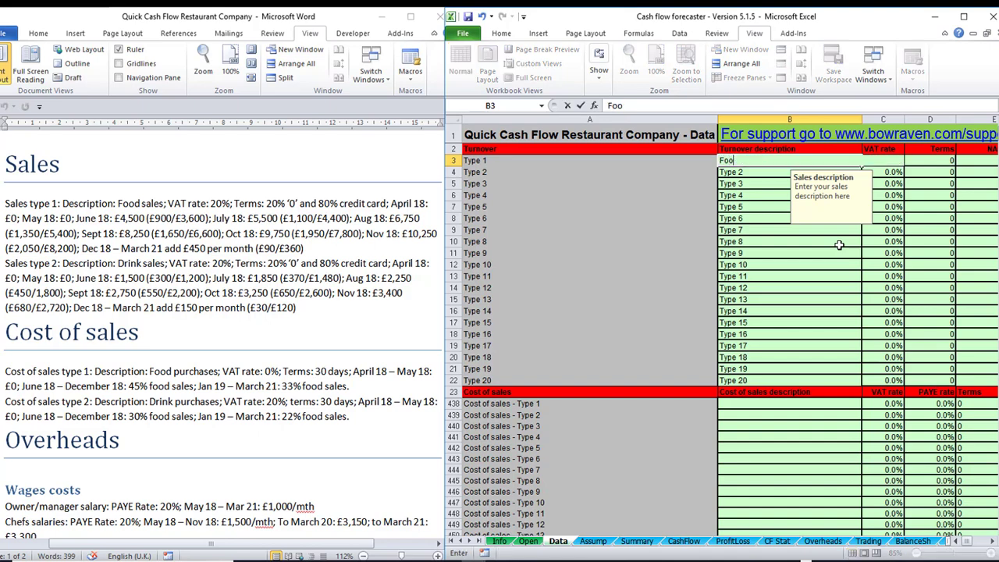
type("d sales - cash")
key("Return")
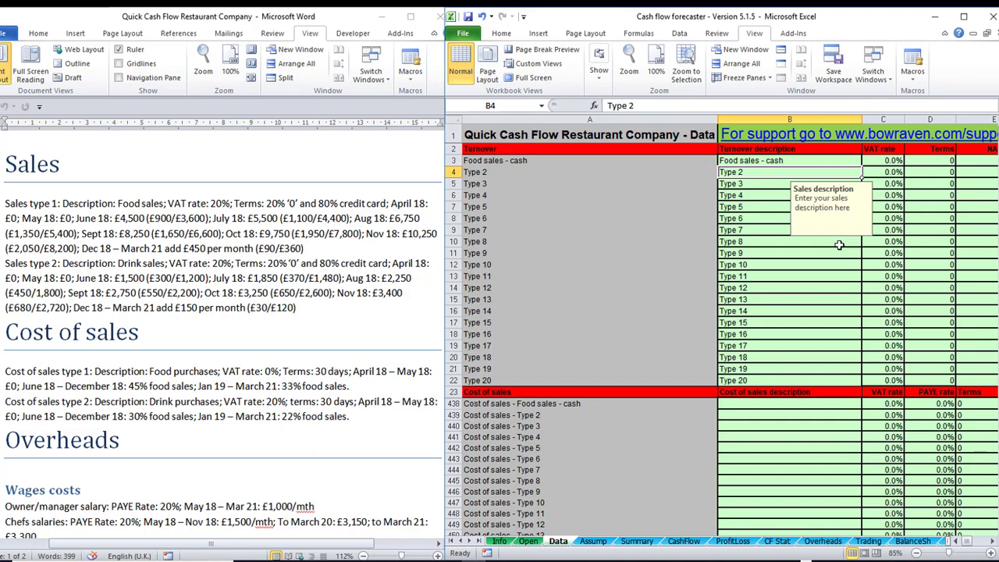
type("Food")
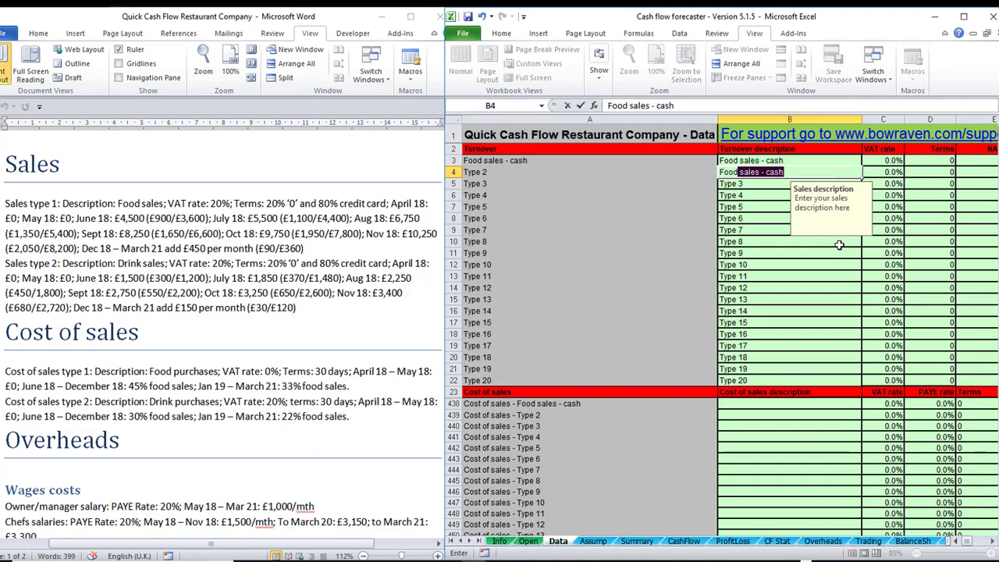
type(" sales - credit card")
key("Return")
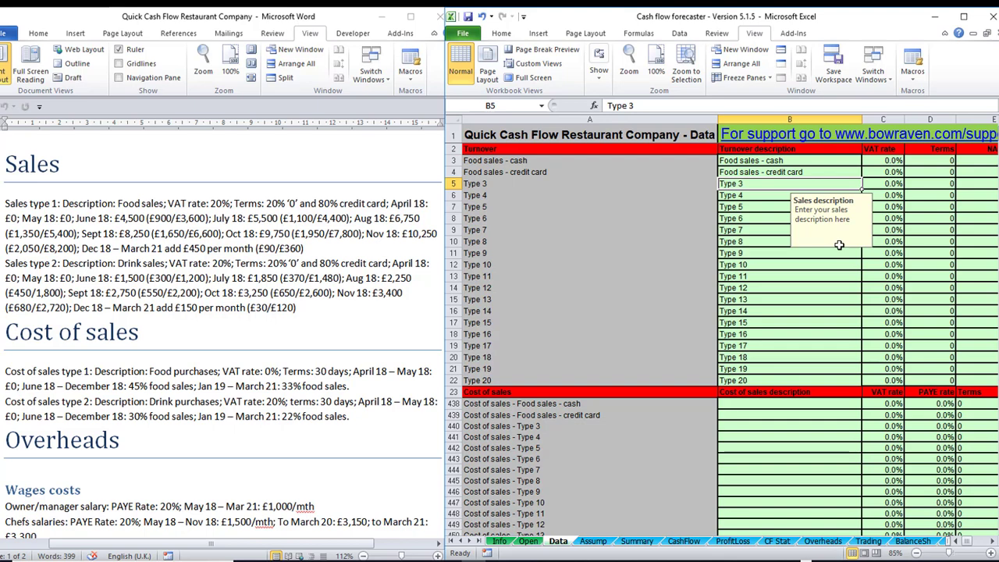
Name the third and fourth turnover descriptions "Drink sales - cash" and "Drink sales - credit card".
type("Drink sal")
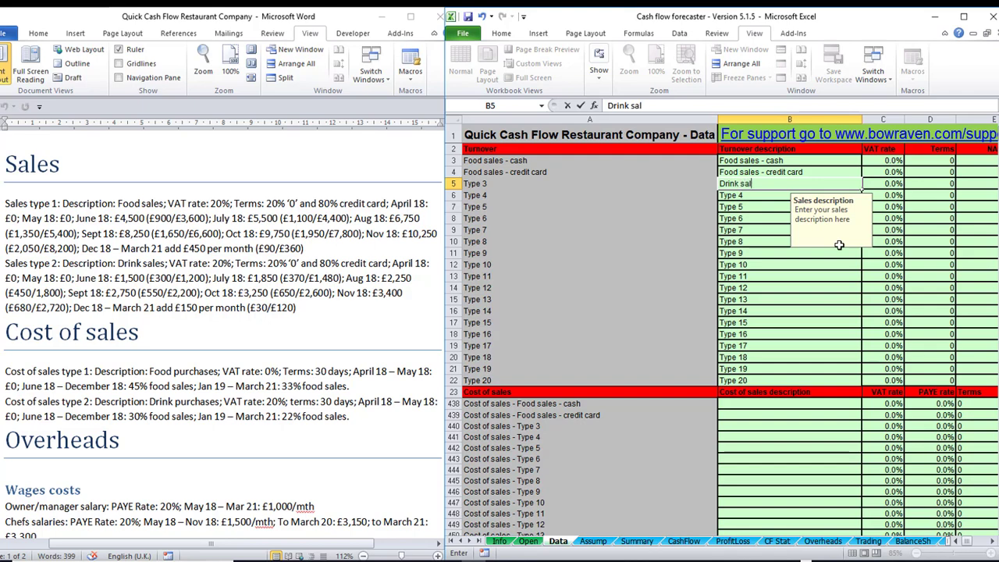
type("es - cash")
key("Return")
type("Drin")
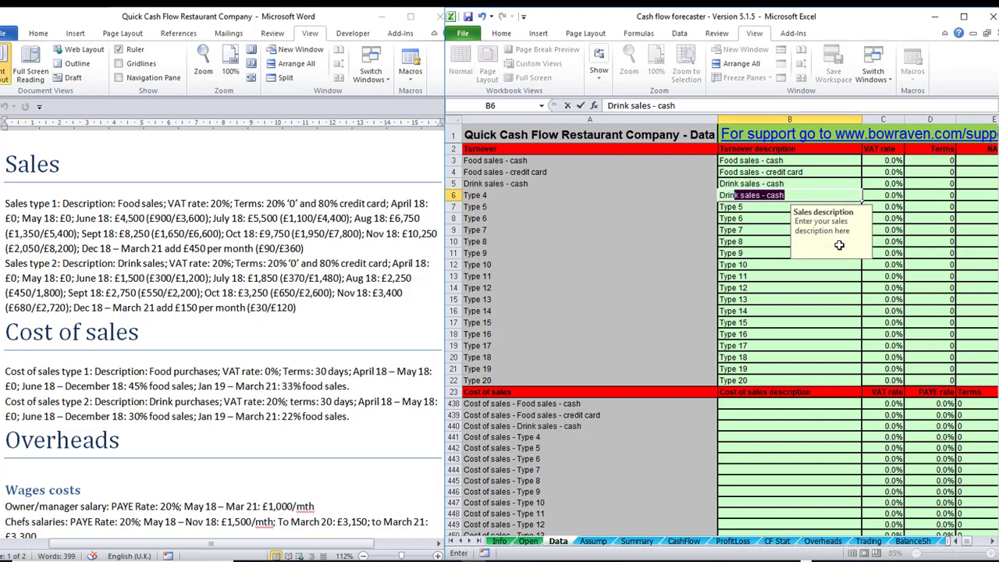
type("k sales - credit card")
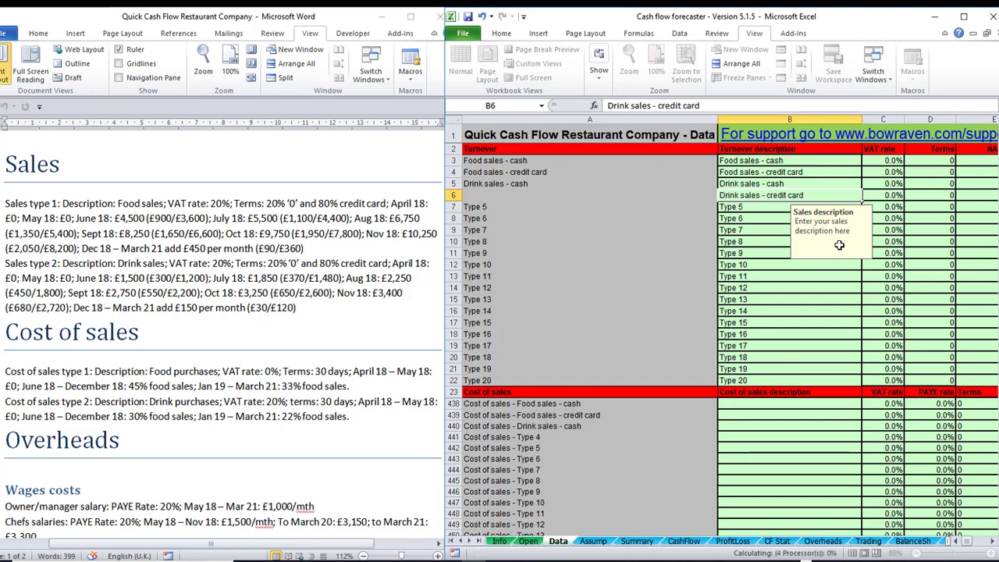
key("Return")
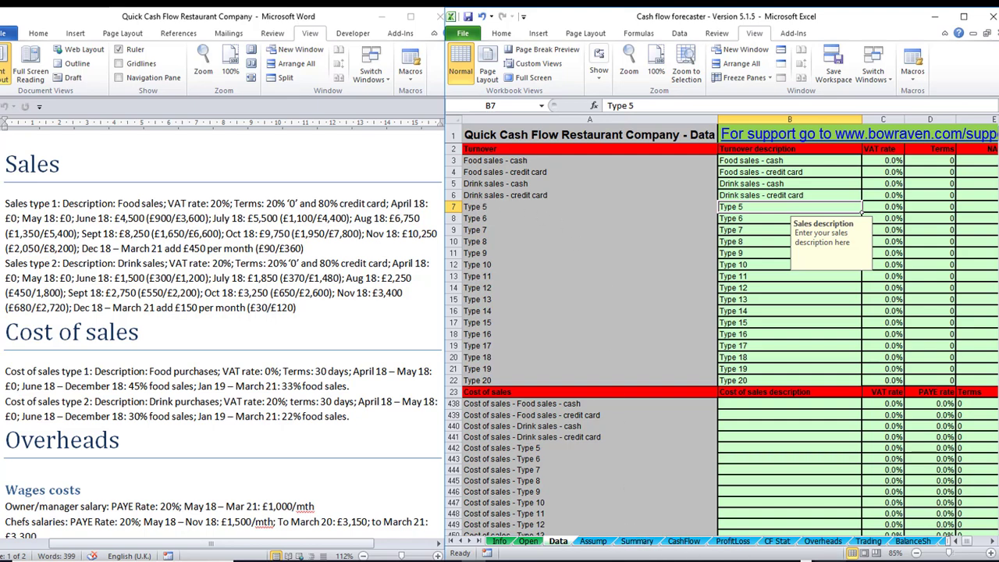
left_click(792, 162)
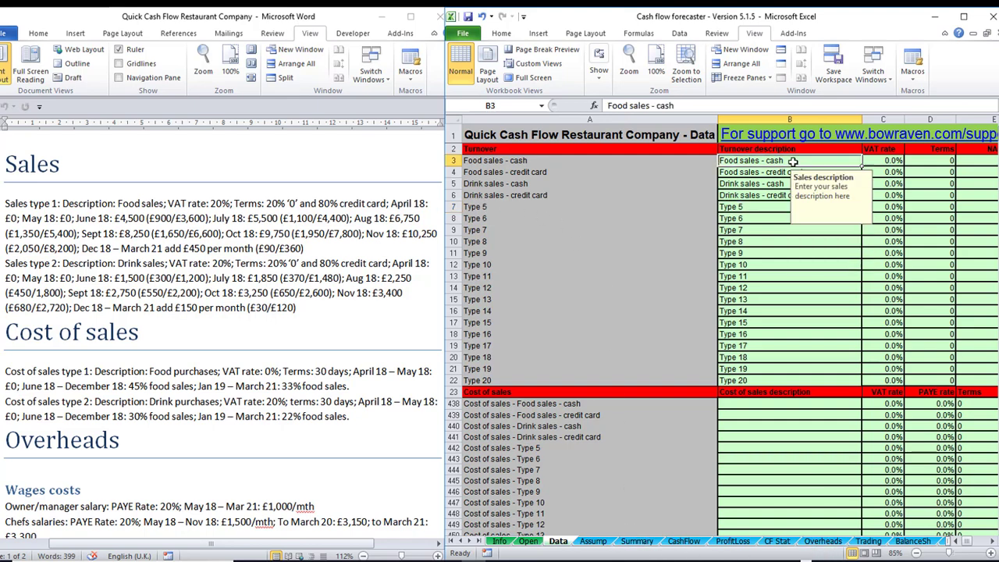
Set the VAT rate to 20% for all four food and drink sales lines in Turnover.
key("Right")
key("Right")
key("Right")
key("Left")
key("Left")
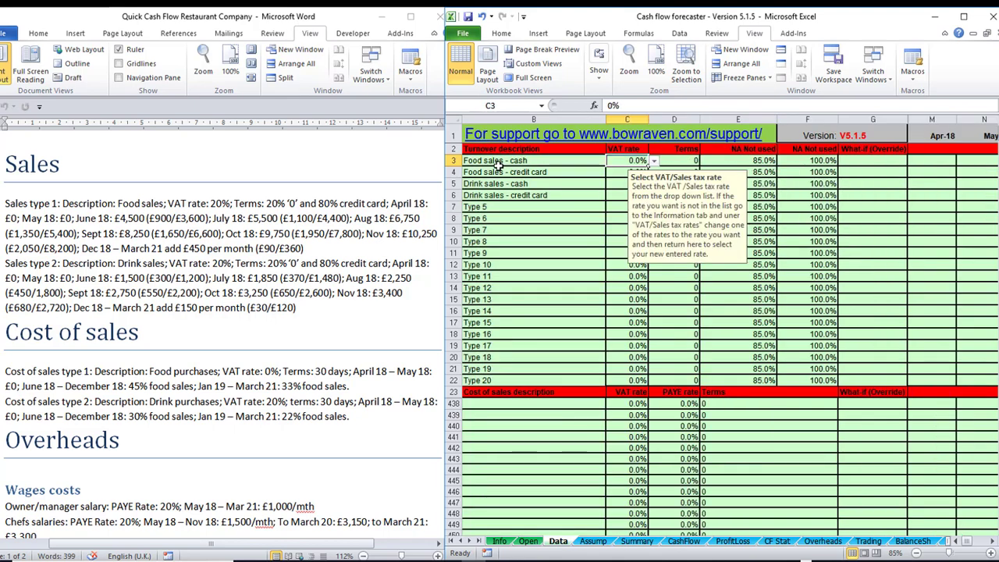
type("20")
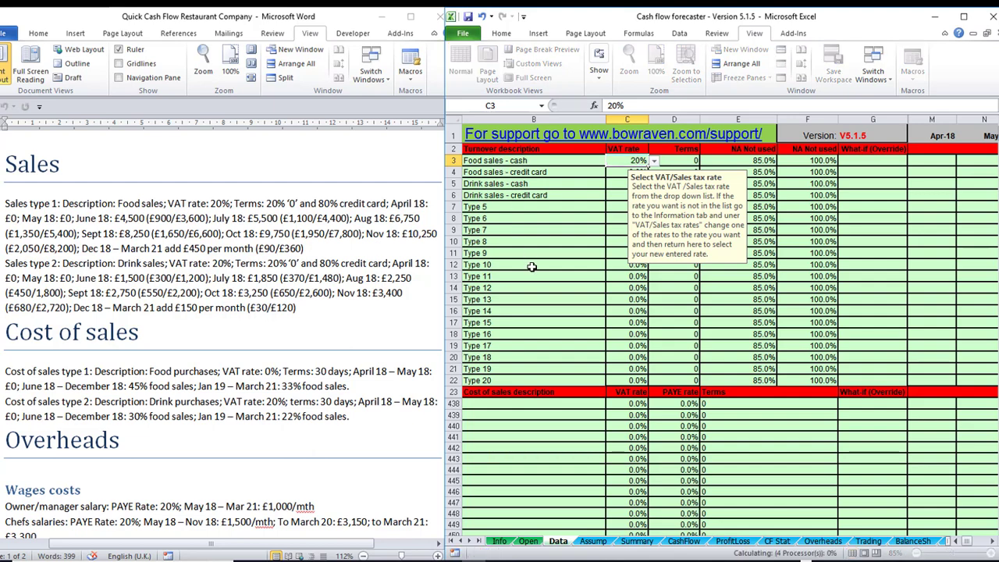
key("Return")
type("20")
key("Return")
type("20")
key("Return")
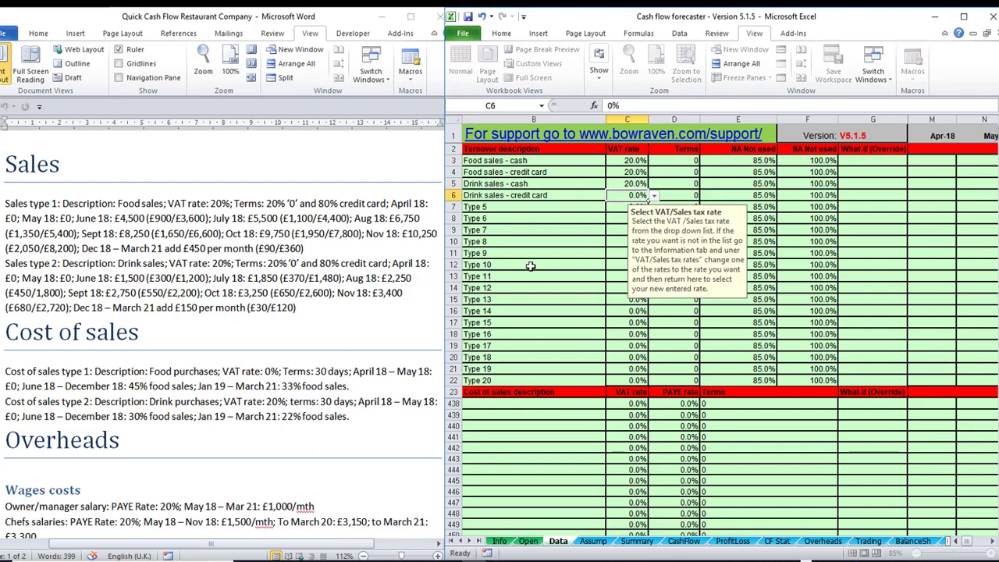
key("Up")
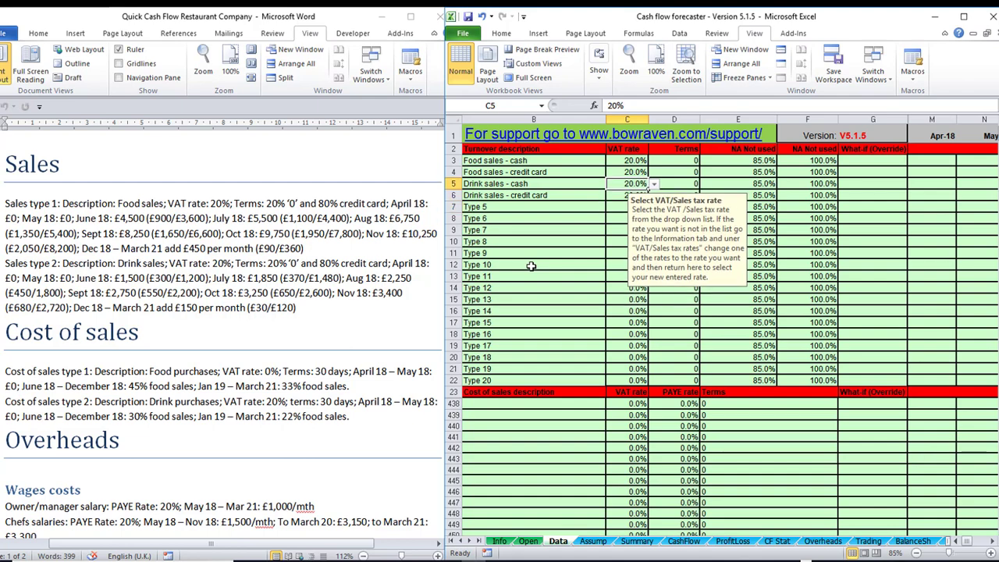
Set the payment terms of the "Food sales - credit card" line to Credit Card.
key("Up")
key("Up")
key("Right")
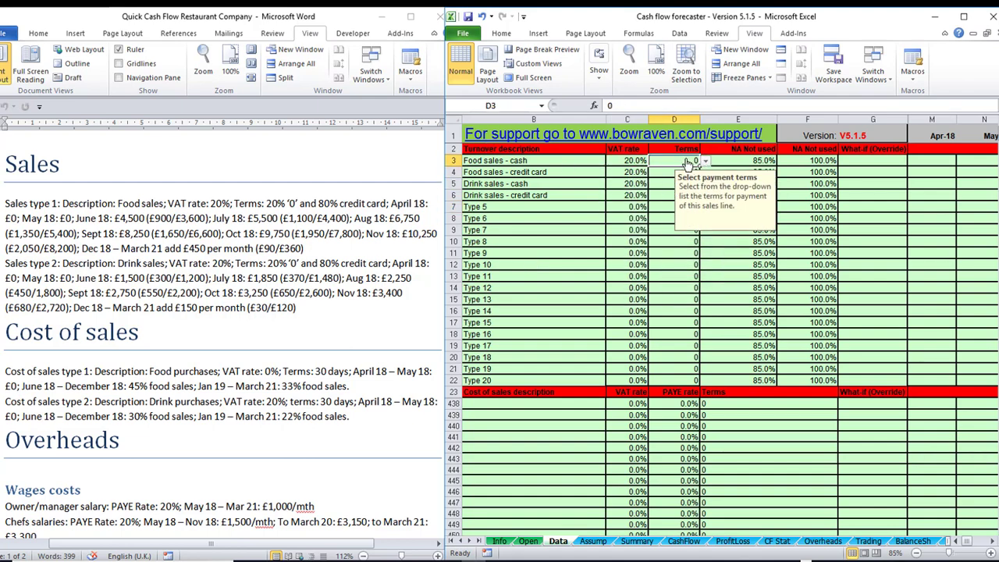
key("Down")
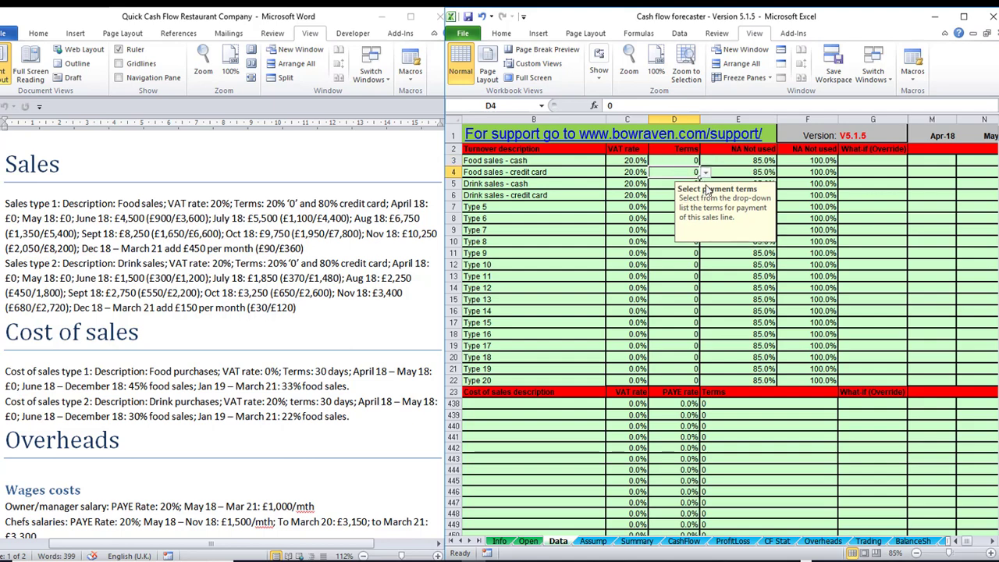
left_click(704, 172)
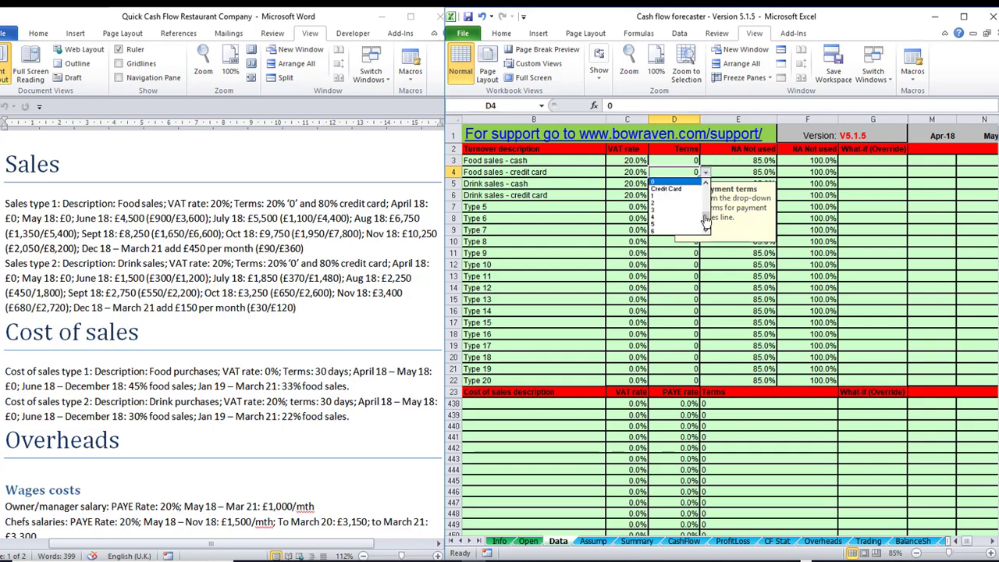
left_click(706, 224)
left_click_drag(706, 226, 711, 191)
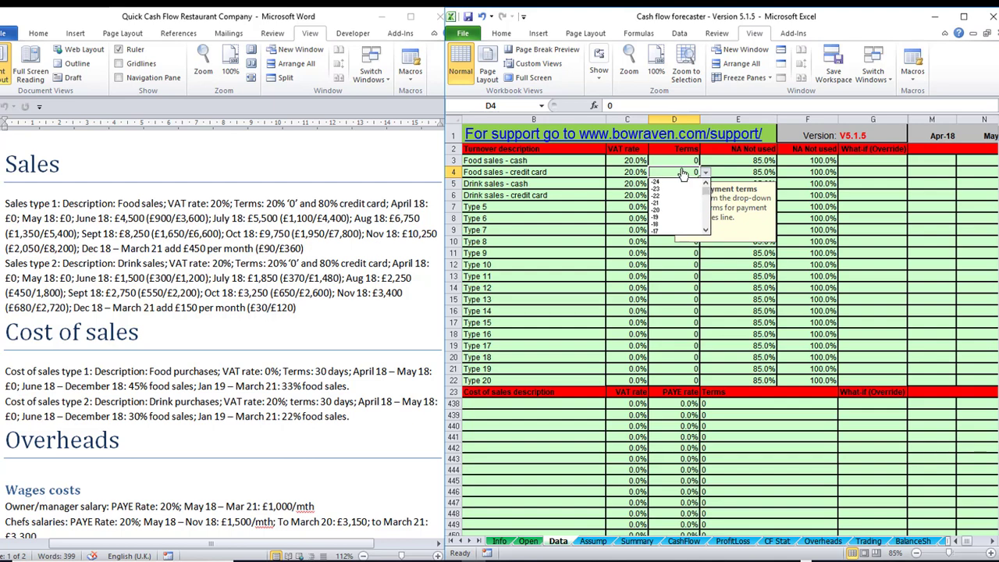
left_click(682, 173)
left_click(705, 173)
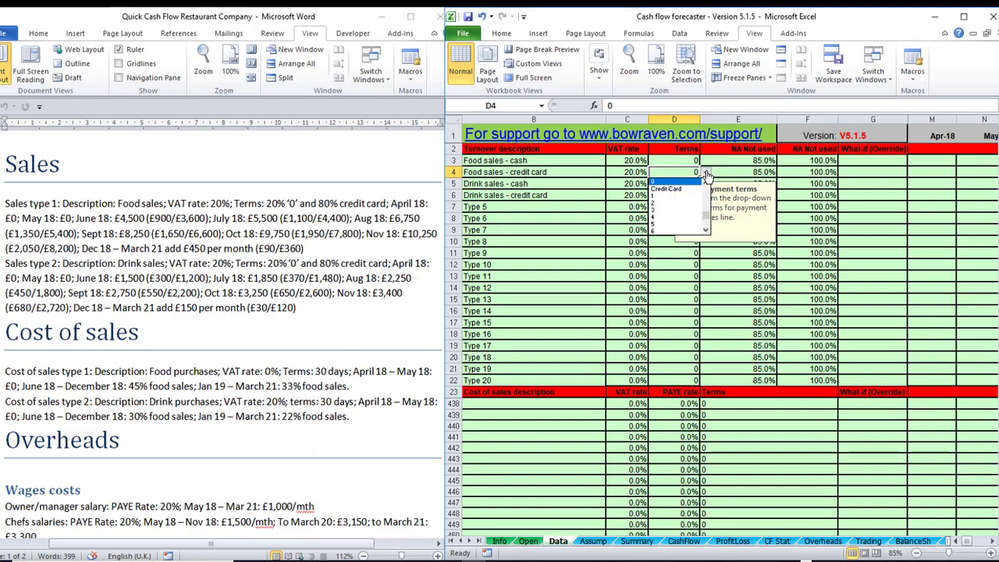
left_click(675, 194)
Set the payment terms of the "Drink sales - credit card" line to Credit Card.
key("Down")
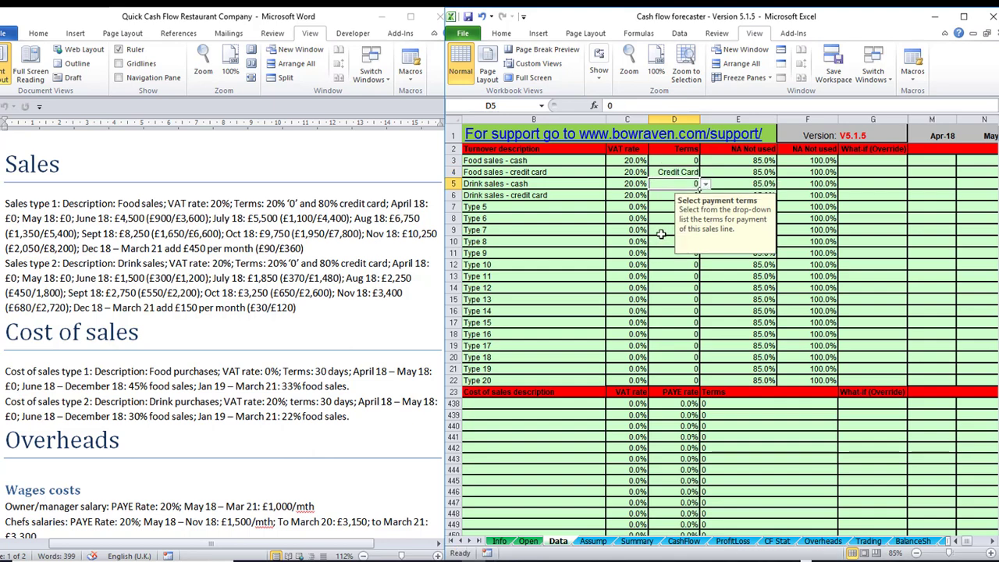
key("Down")
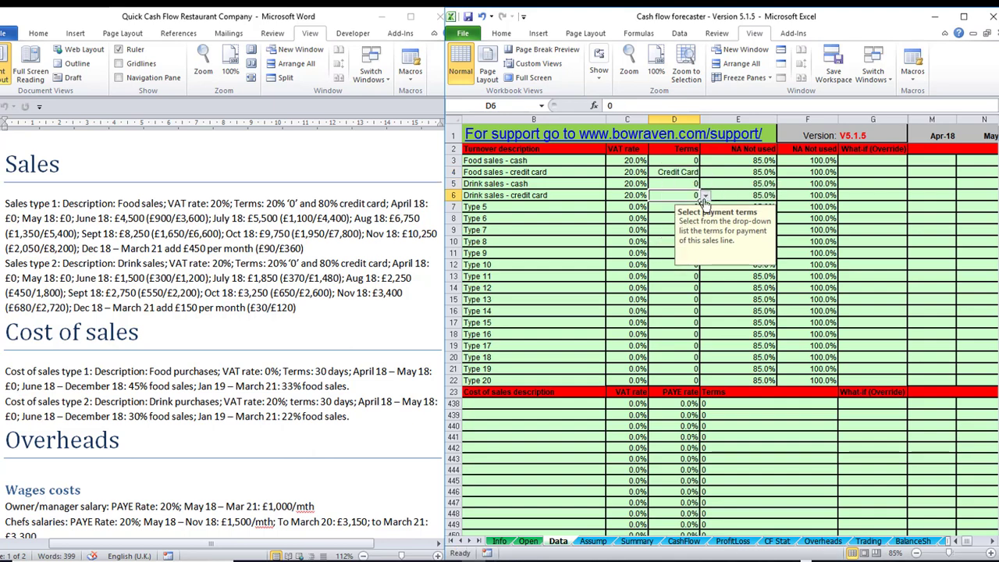
left_click(705, 196)
left_click(684, 213)
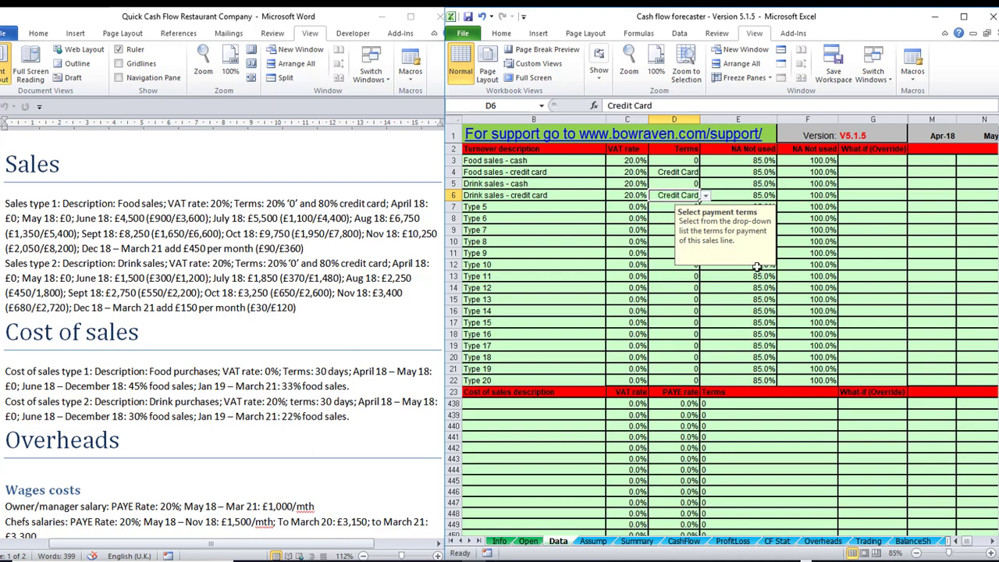
Enter the Jun-18 food sales as 900 for cash and 3600 for credit card.
key("Right")
key("Right")
key("Right")
key("Right")
key("Right")
key("Right")
key("Right")
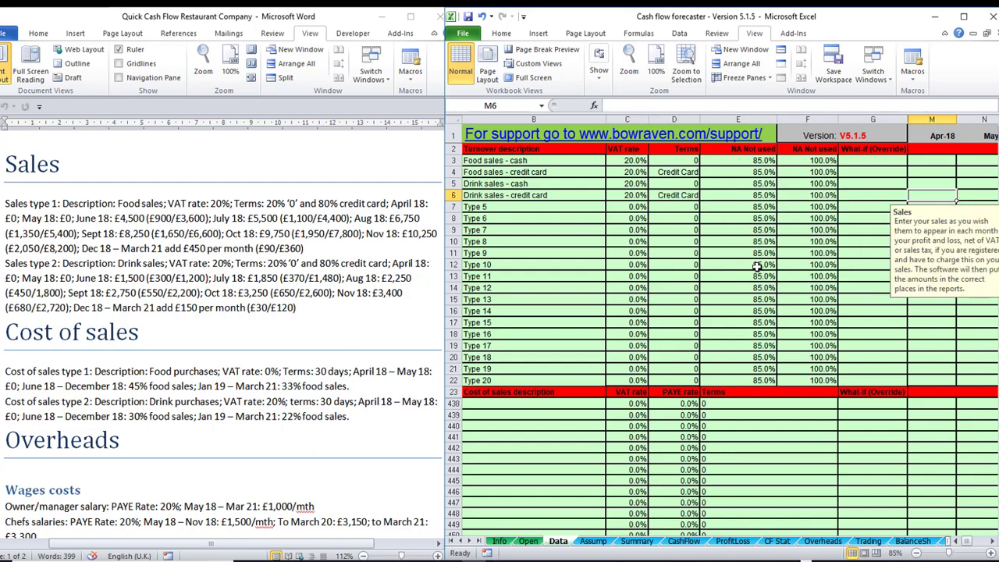
left_click(776, 160)
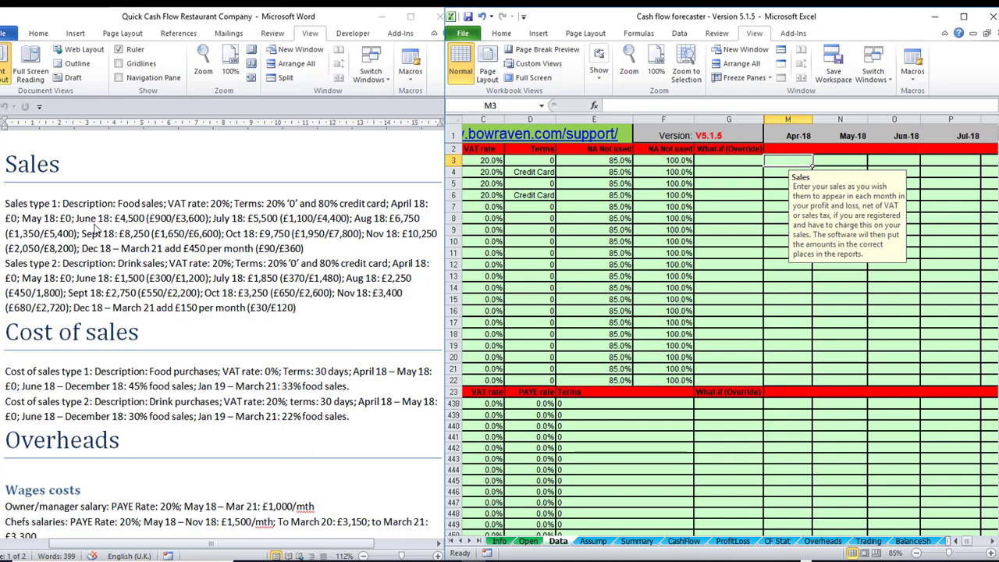
key("Right")
key("Right")
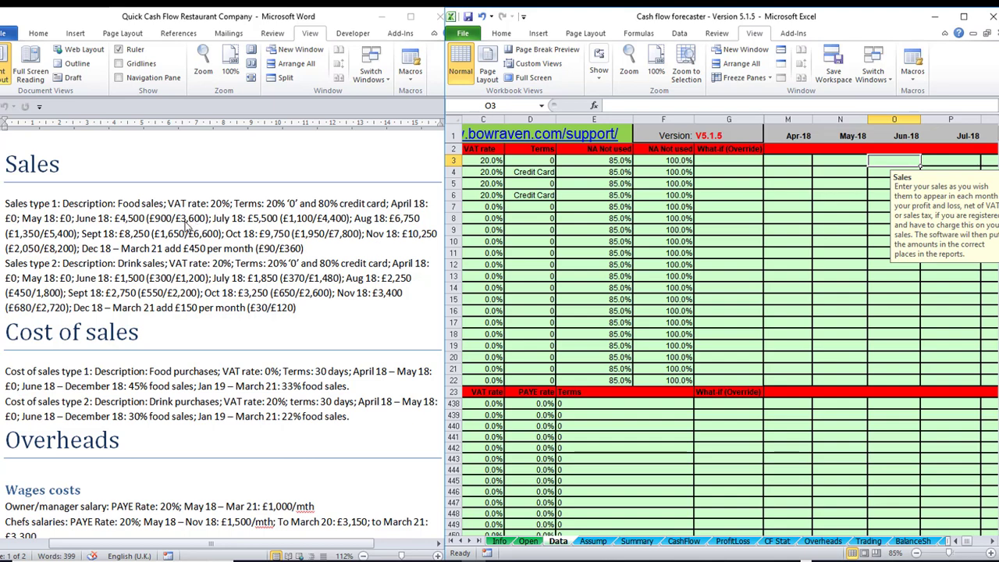
type("00")
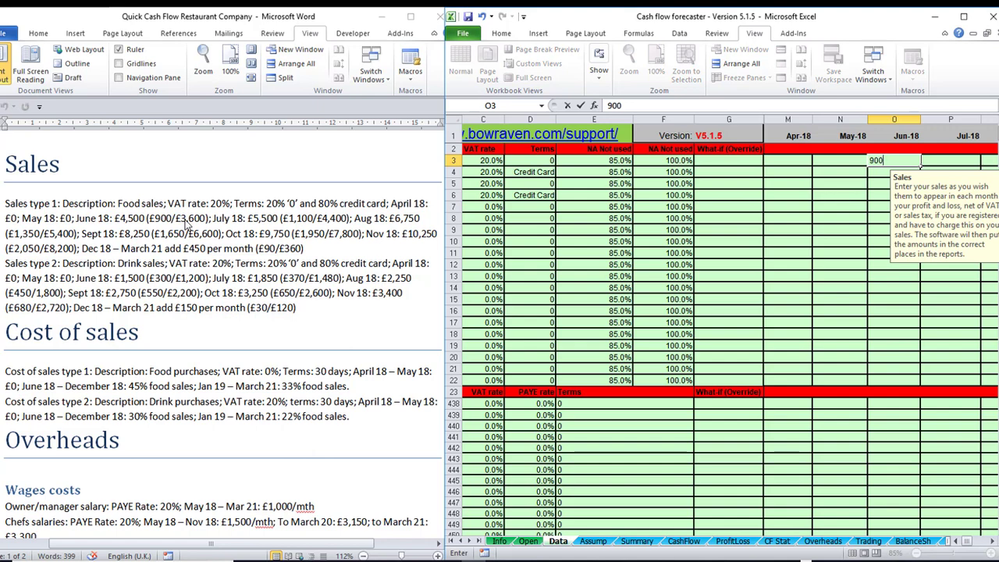
key("Return")
type("3600")
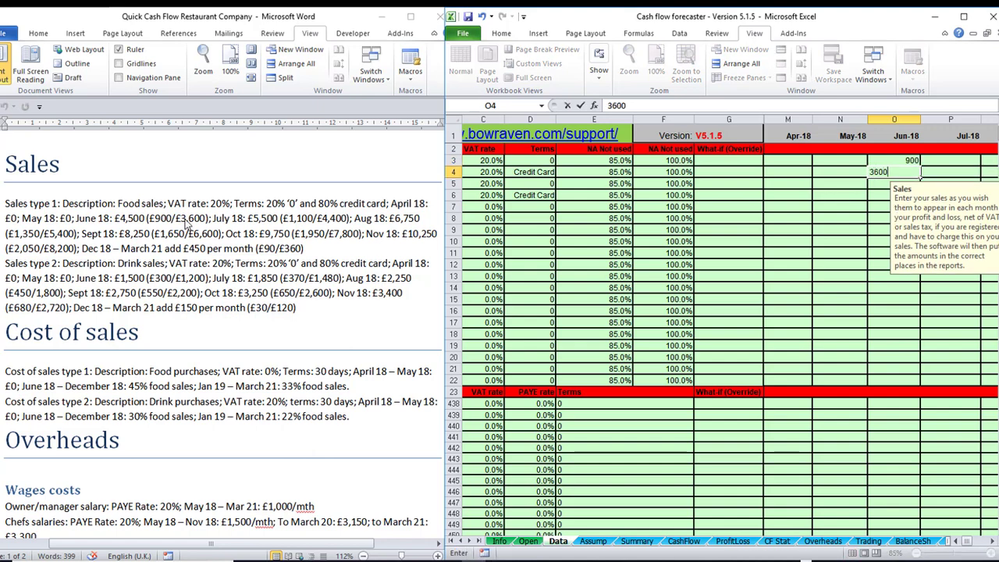
key("Tab")
Enter the Jul-18 food sales as 1100 for cash and 4400 for credit card.
key("Up")
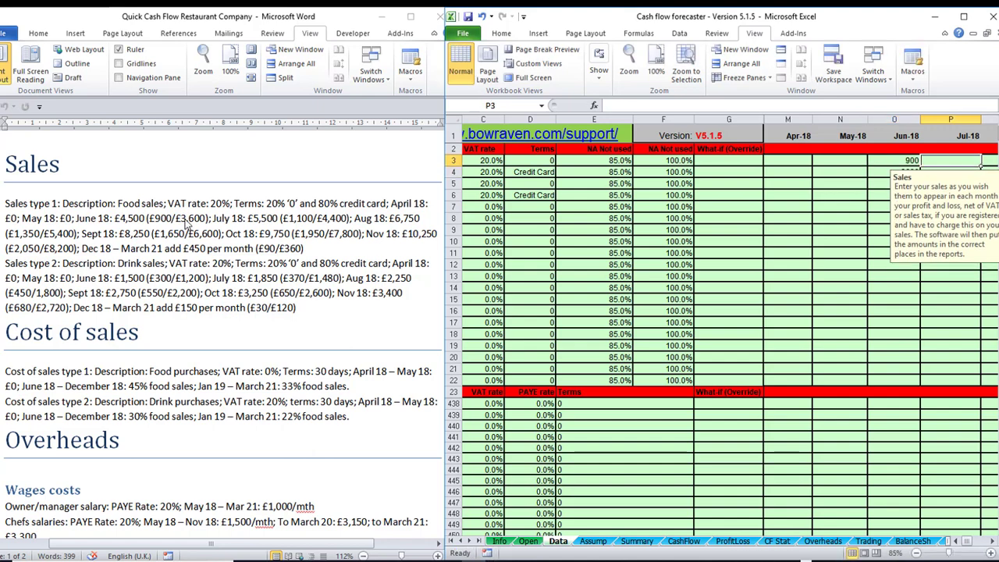
key("BackSpace")
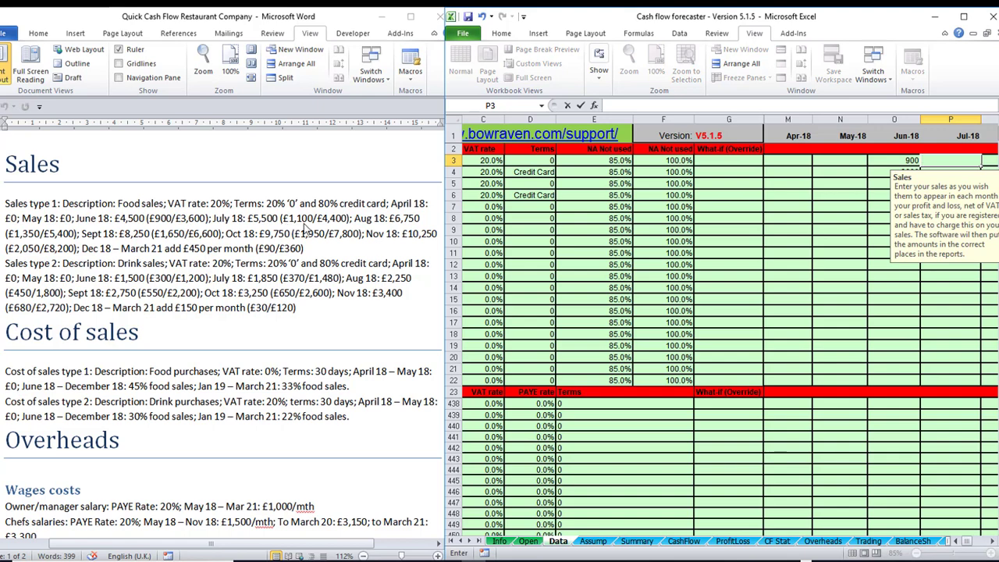
type("1100")
key("Return")
type("440")
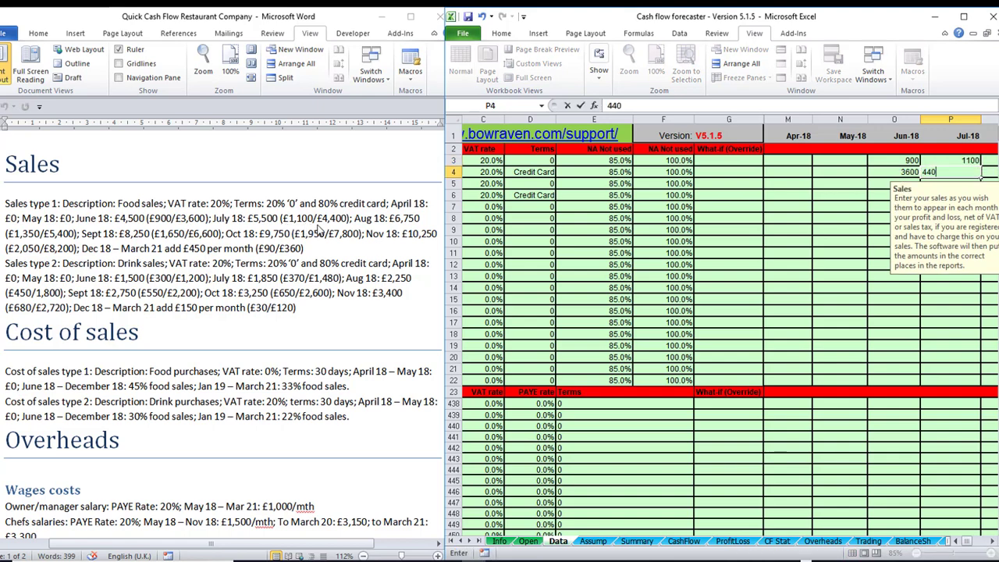
type("0")
key("Tab")
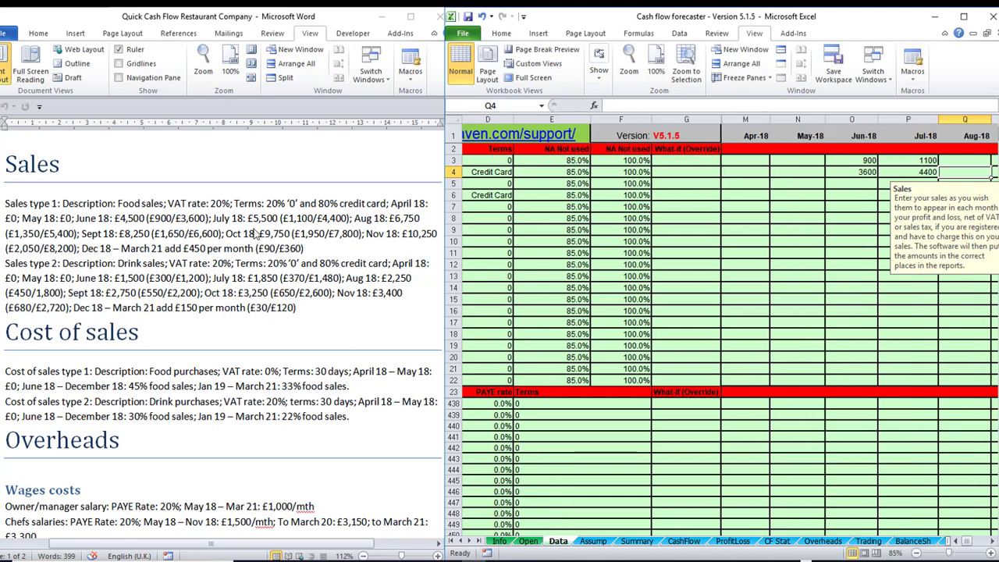
Enter the Aug-18 food sales as 1350 for cash and 5400 for credit card.
key("Up")
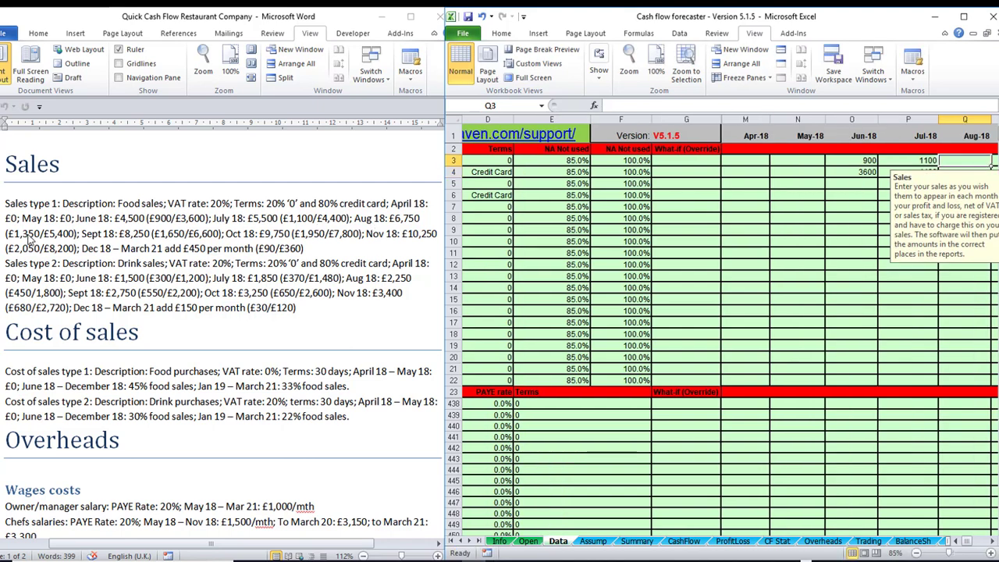
type("1350")
key("Return")
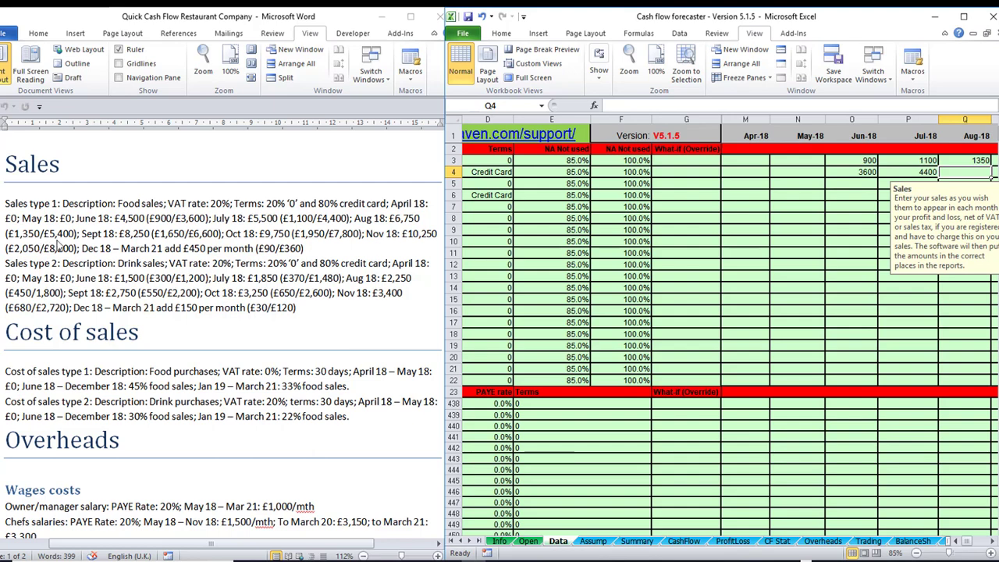
type("5400")
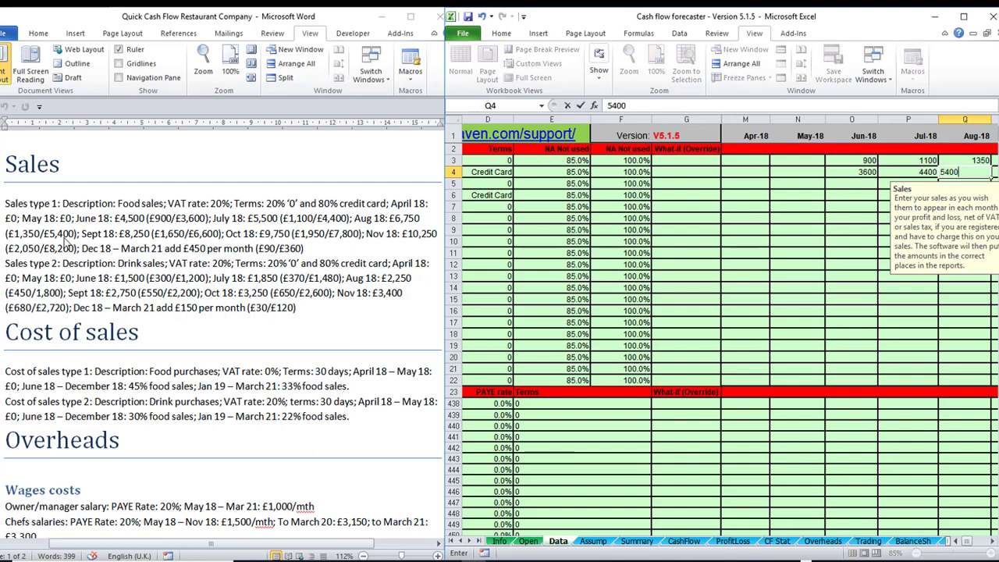
key("Tab")
Enter the Sep-18 food sales as 1650 for cash and 6600 for credit card.
key("Up")
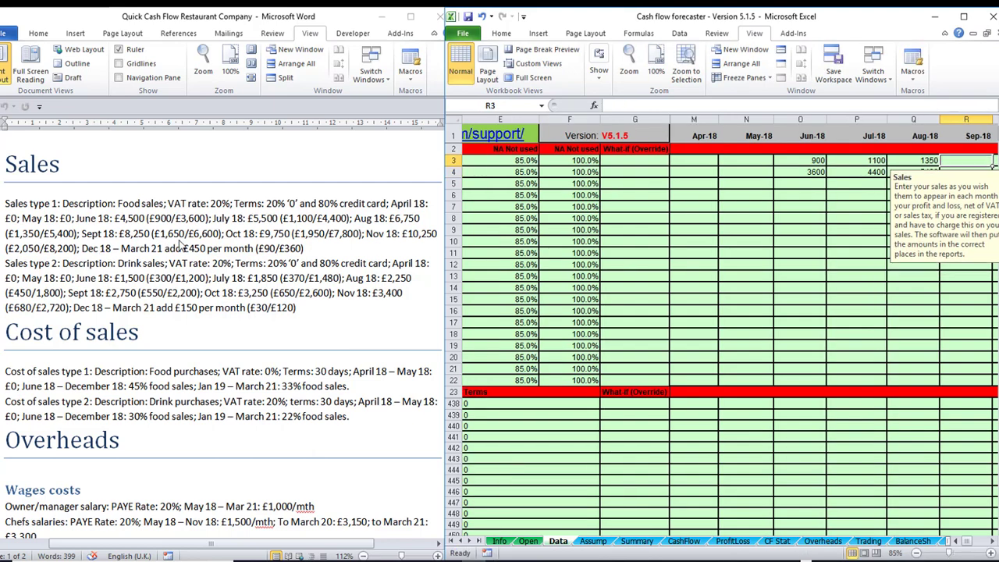
type("16")
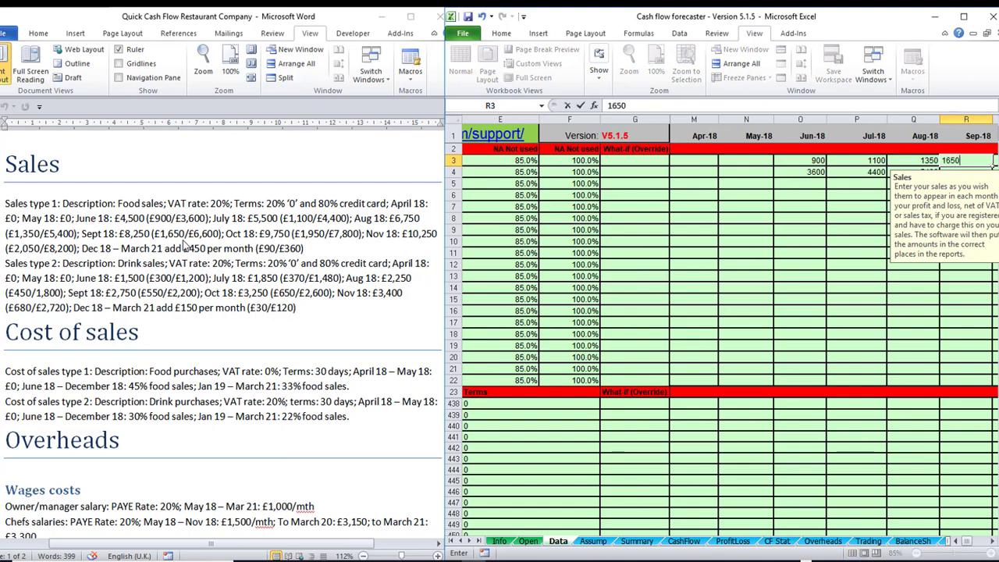
type("50")
key("Return")
type("6600")
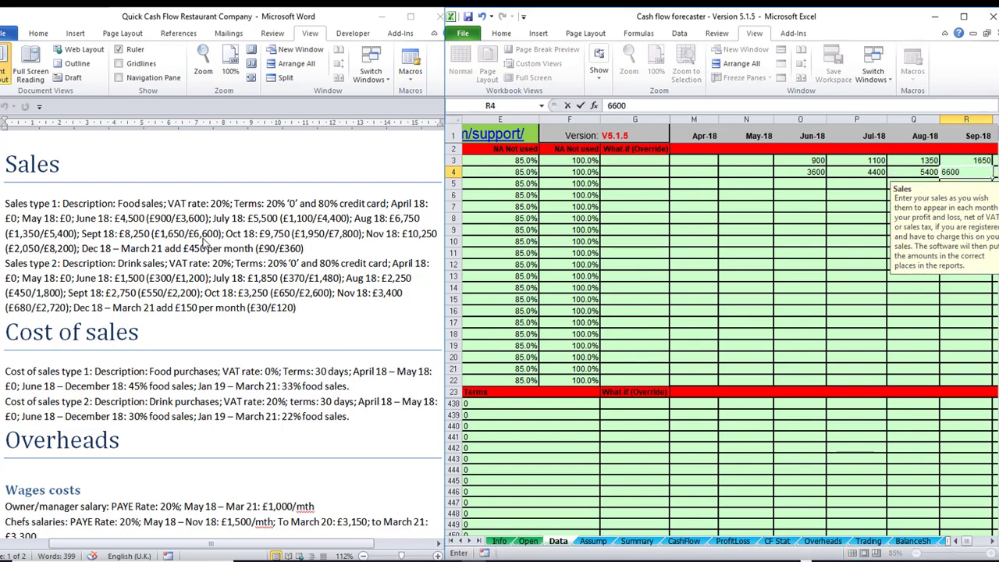
key("Right")
Enter the Oct-18 food sales as 1950 for cash and 7800 for credit card.
key("Up")
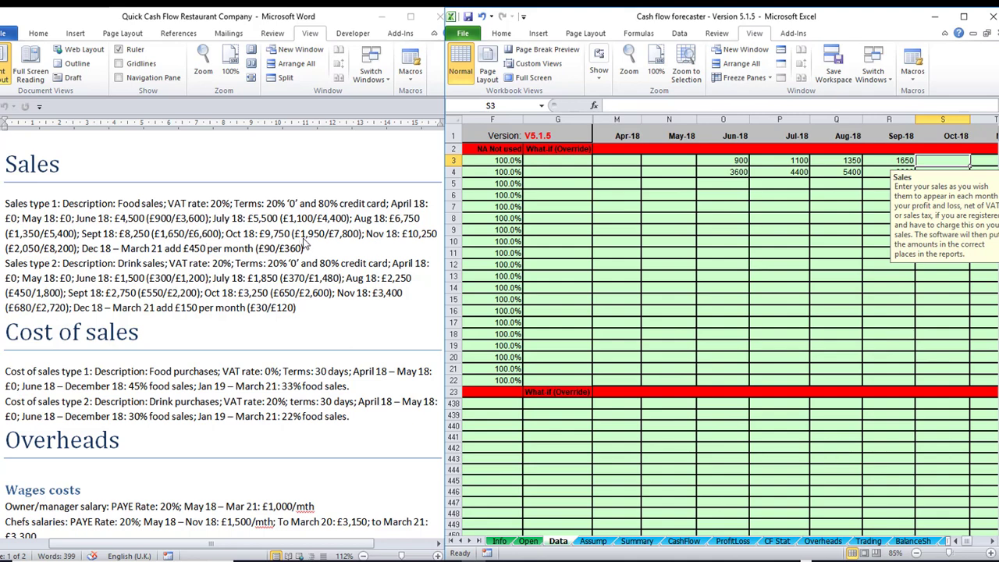
type("1950")
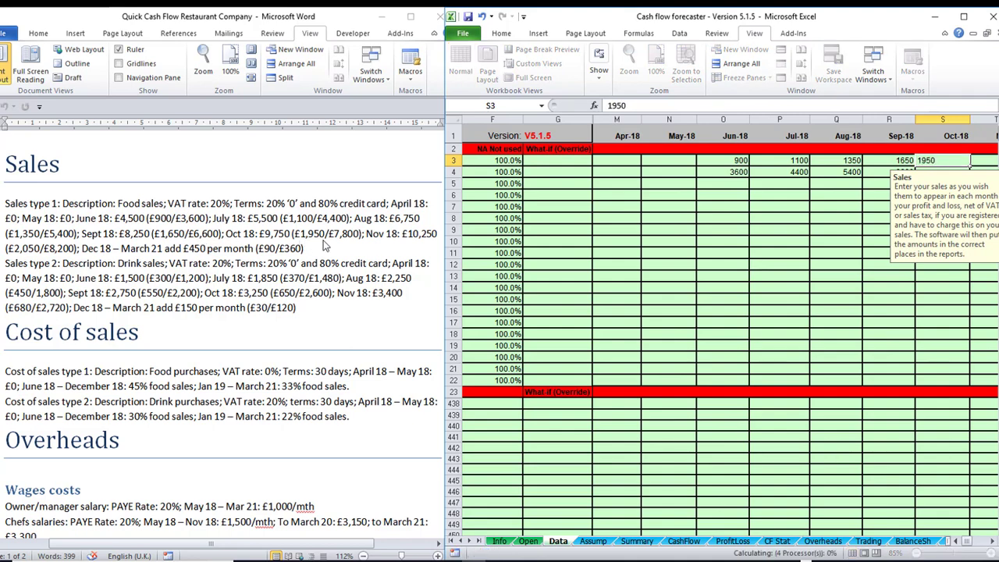
key("Down")
type("7800")
key("Right")
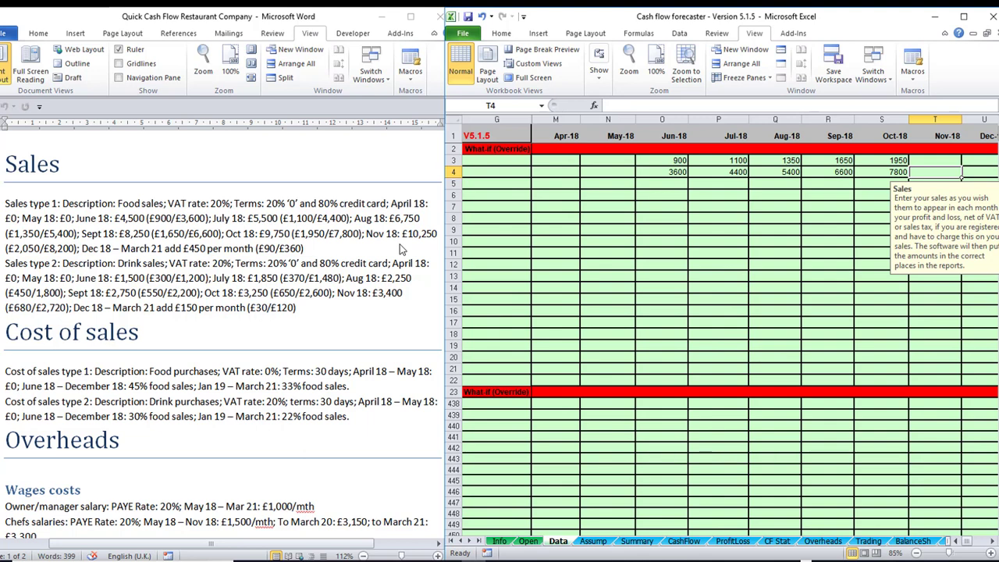
Enter the Nov-18 food sales as 2050 for cash and 8200 for credit card.
key("Up")
type("20")
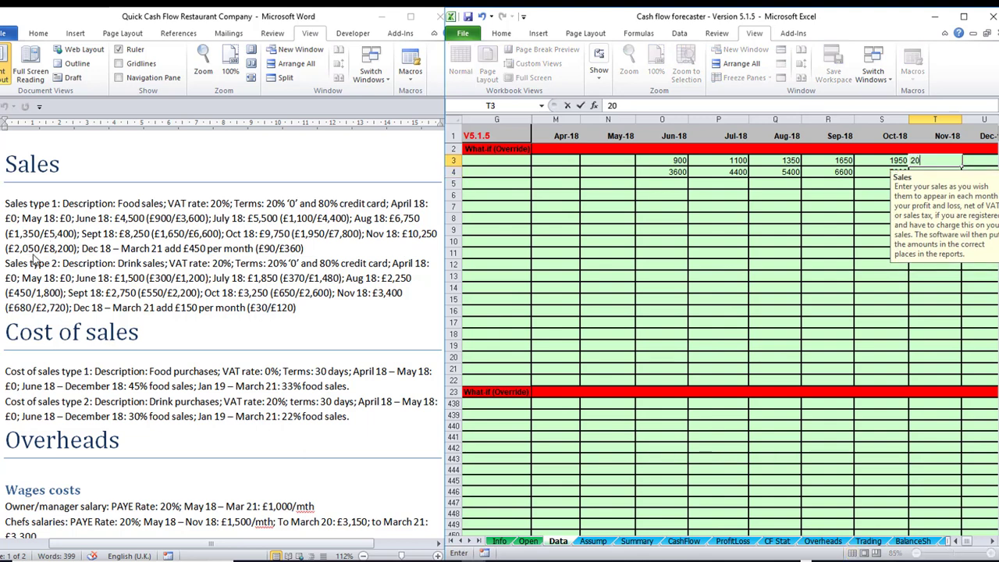
type("50")
key("Return")
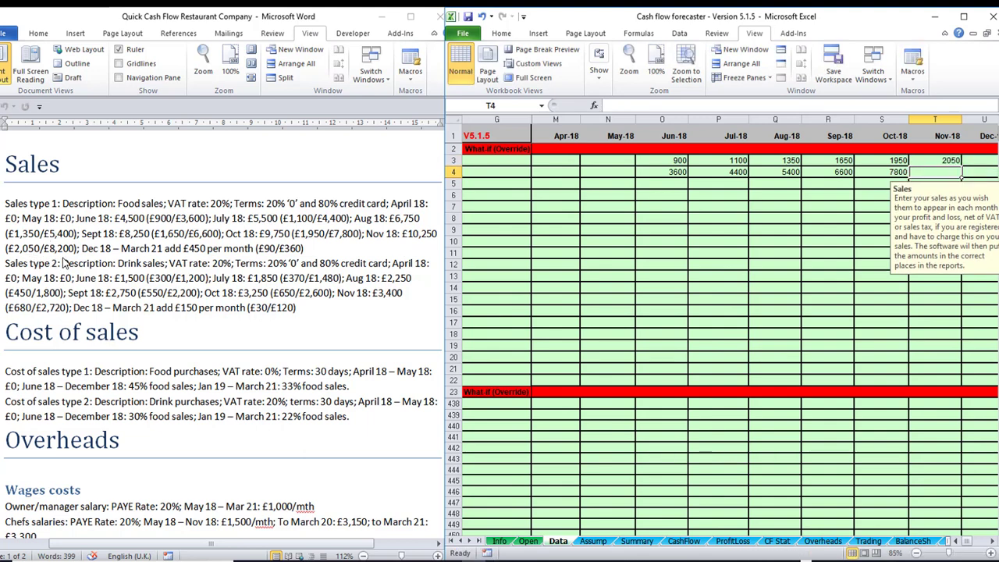
type("8200")
key("Right")
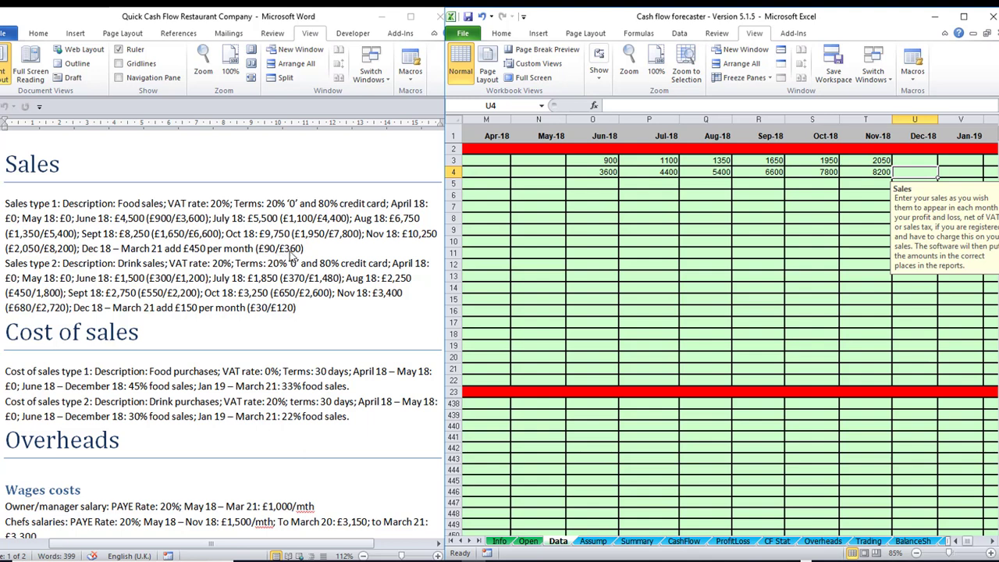
Enter the Dec-18 food sales as formulas adding 90 to the Nov-18 cash amount and 360 to the Nov-18 credit card amount.
key("Up")
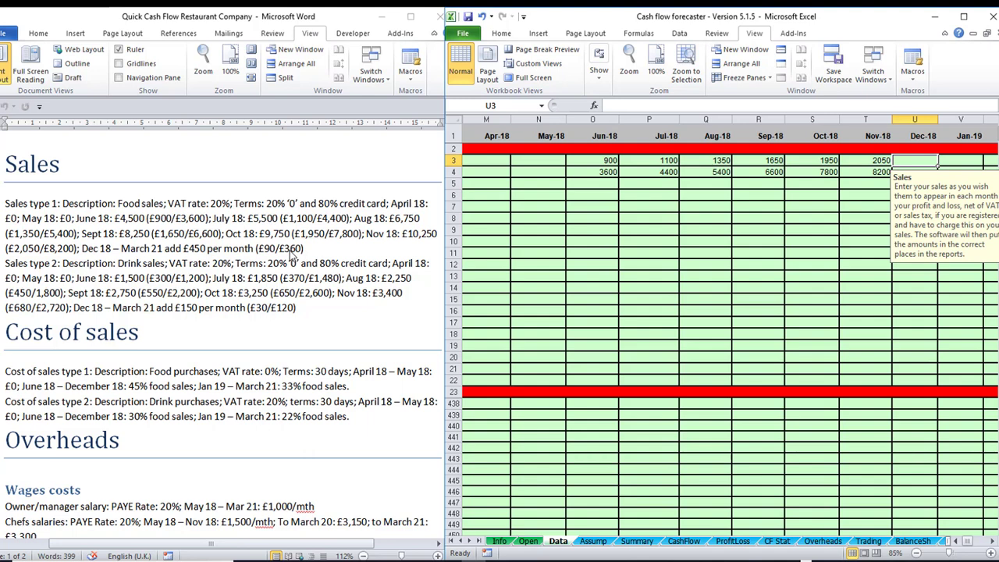
type("+")
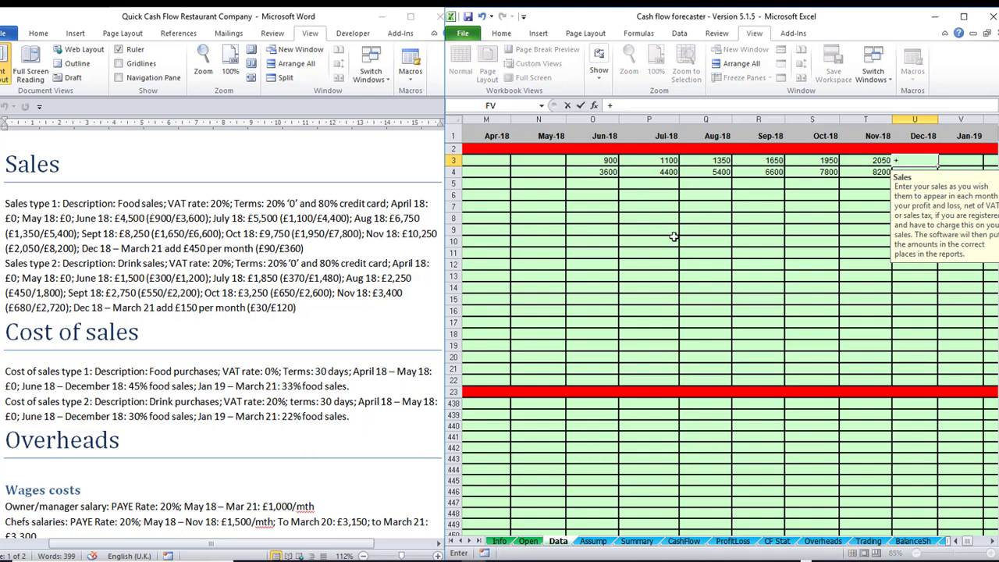
left_click(862, 159)
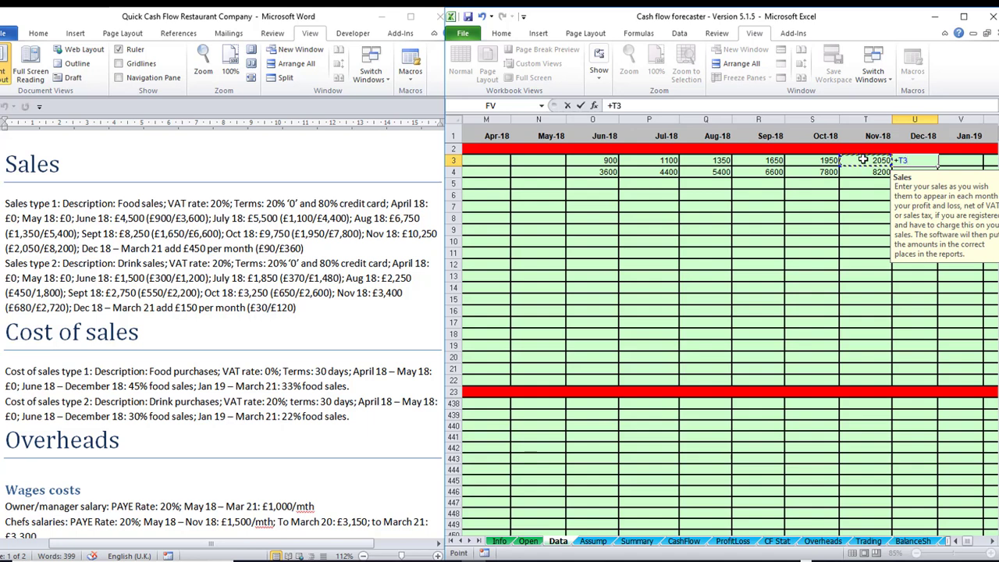
type("+90")
key("Return")
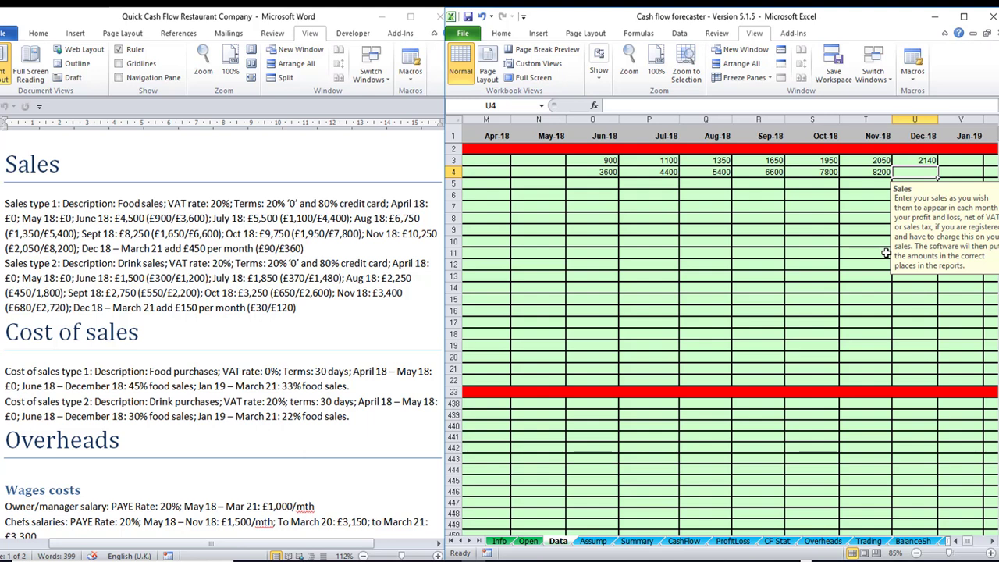
type("+")
left_click(880, 176)
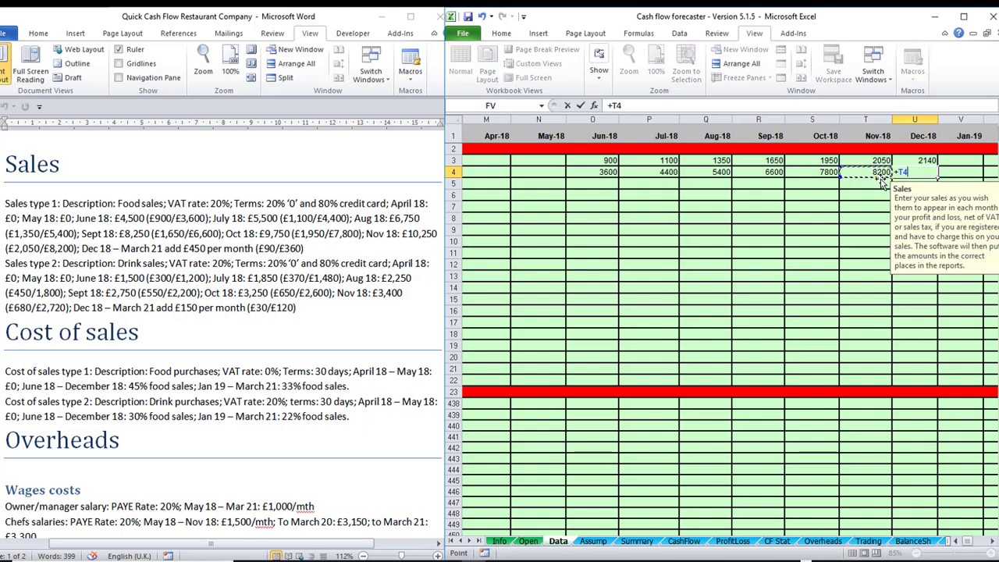
type("+360")
key("Return")
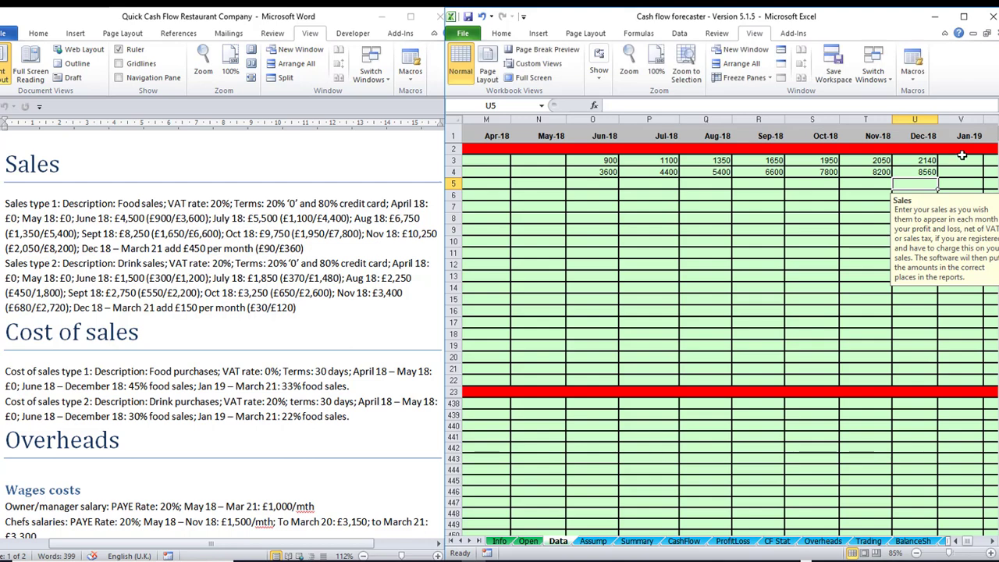
Enter the Jun-18 drink sales as 300 for cash and 1200 for credit card.
key("Left")
key("Left")
key("Left")
key("Left")
key("Left")
key("Left")
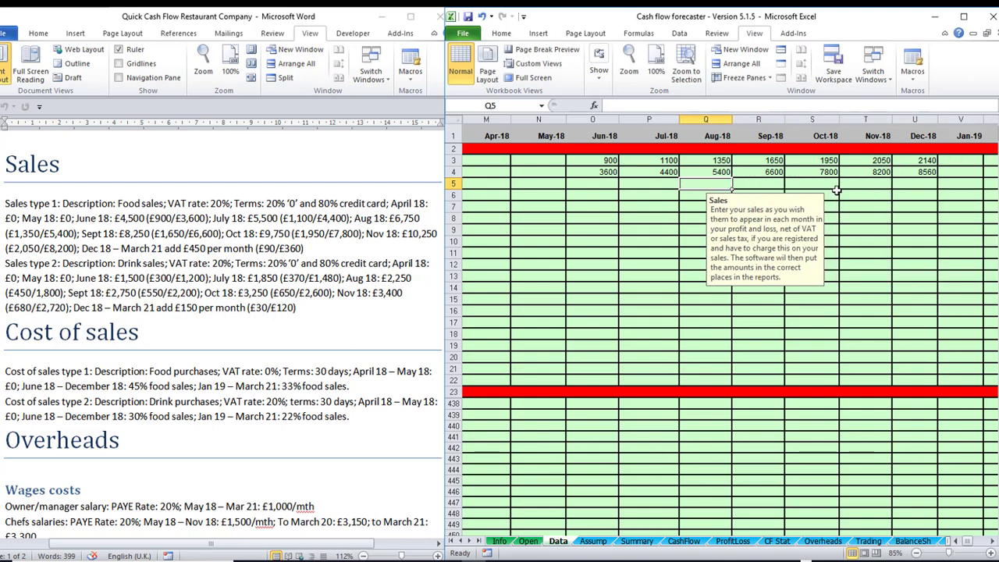
key("Left")
key("Left")
key("Left")
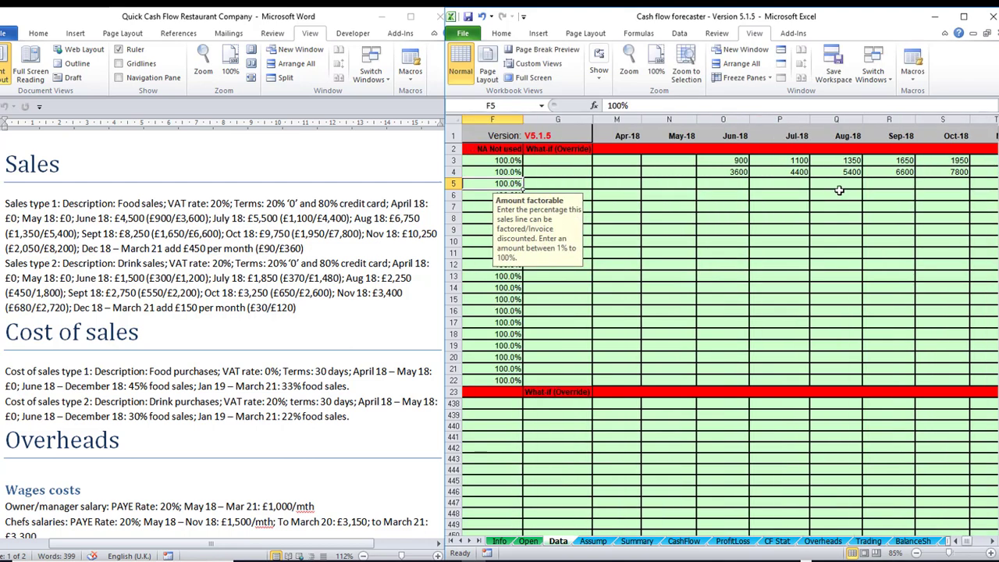
key("Right")
key("Right")
key("Right")
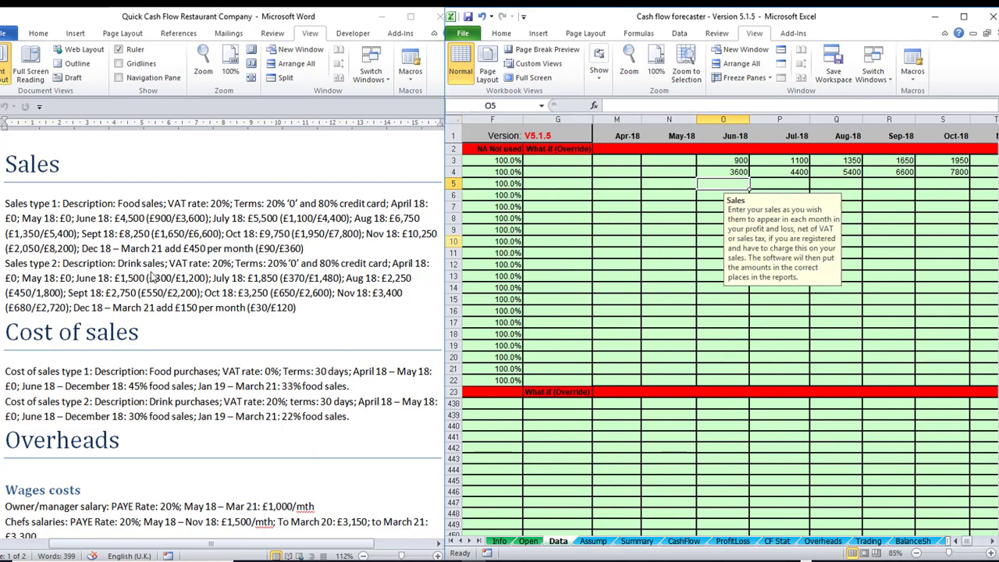
type("300")
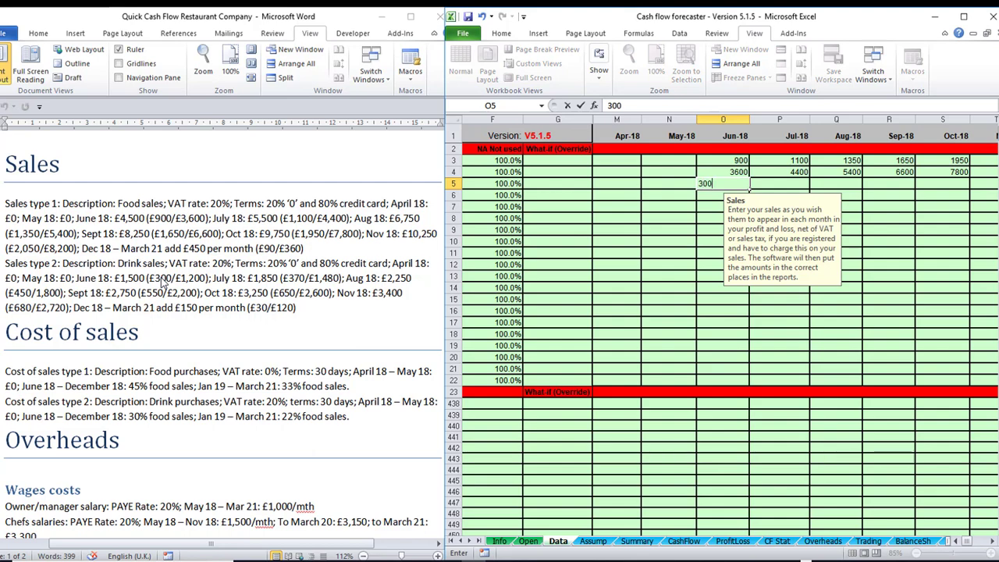
key("Return")
type("120")
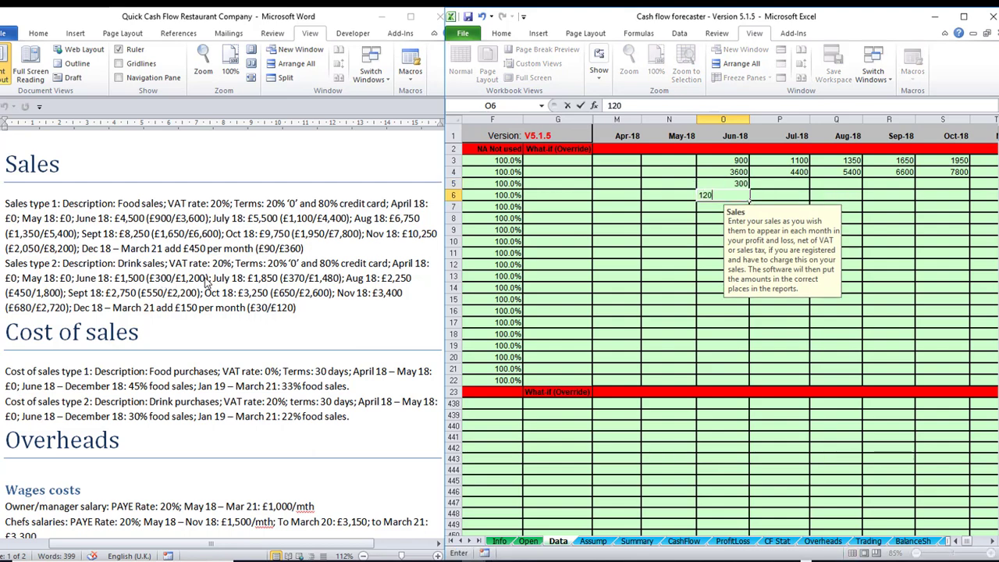
type("0")
key("Up")
Enter the Jul-18 drink sales as 370 for cash and 1480 for credit card.
key("Right")
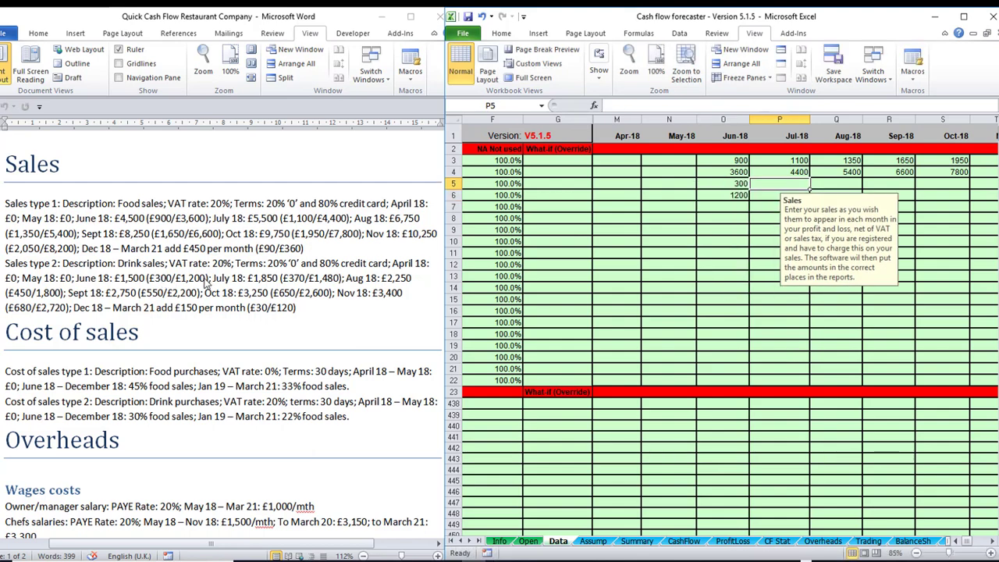
type("370")
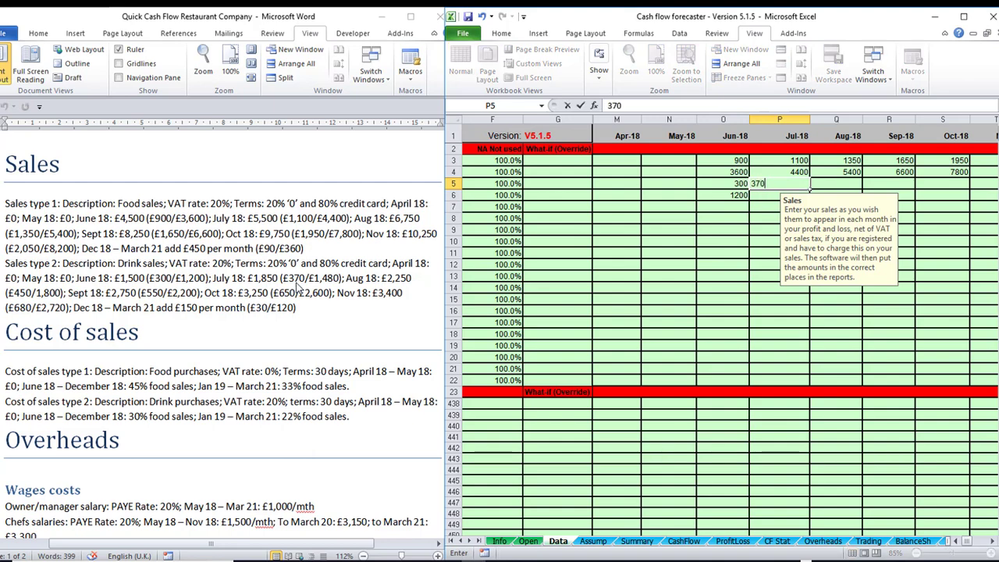
key("Return")
type("1480")
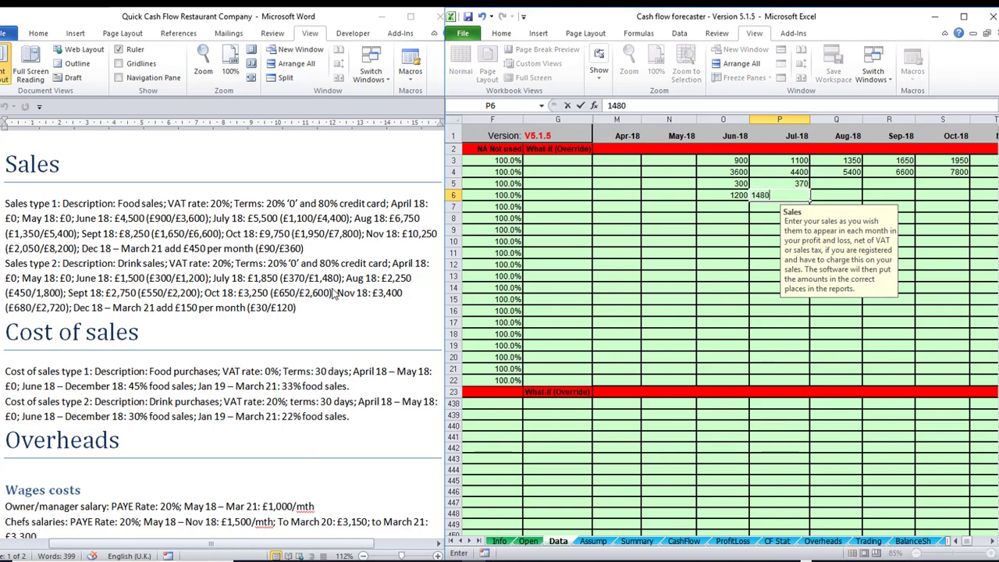
key("Up")
Enter the Aug-18 drink sales as 450 for cash and 1800 for credit card.
key("Right")
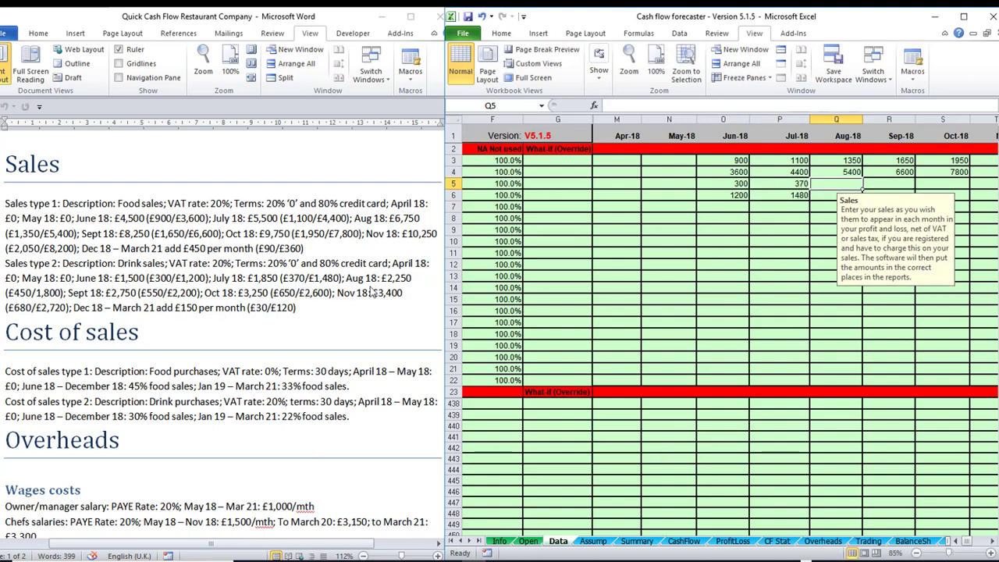
type("450")
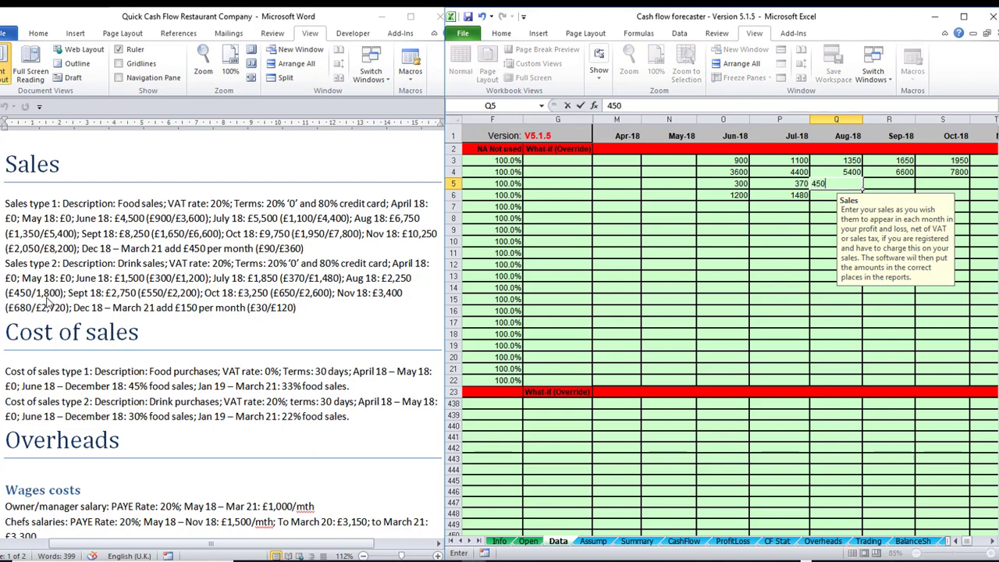
key("Return")
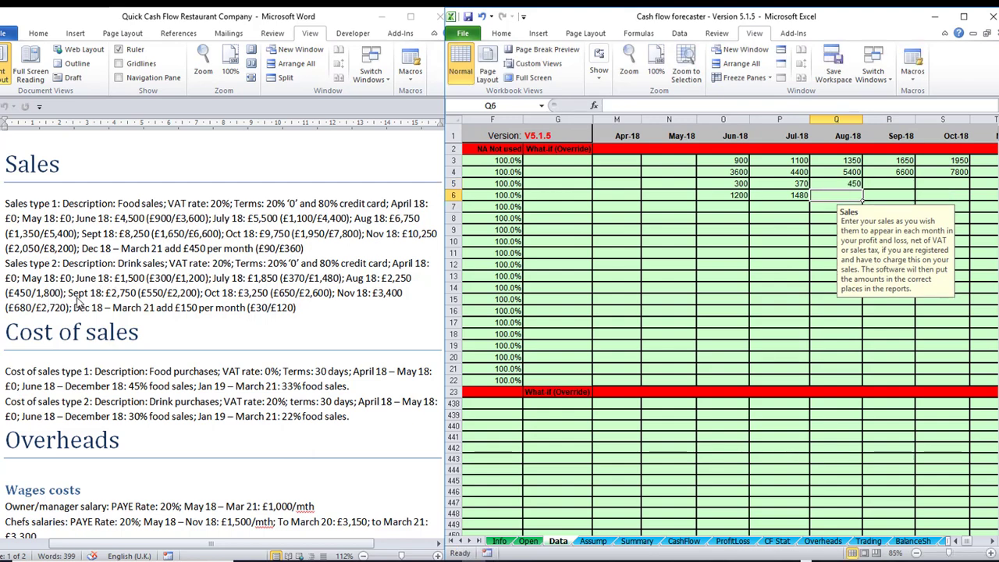
type("1800")
key("Tab")
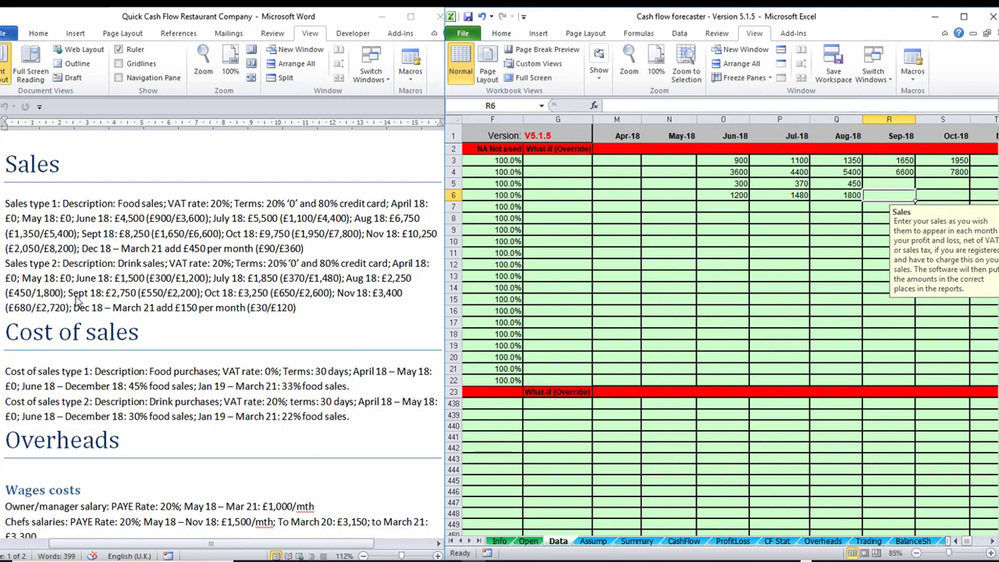
Enter the Sep-18 drink sales as 550 for cash and 2200 for credit card.
key("Up")
type("5")
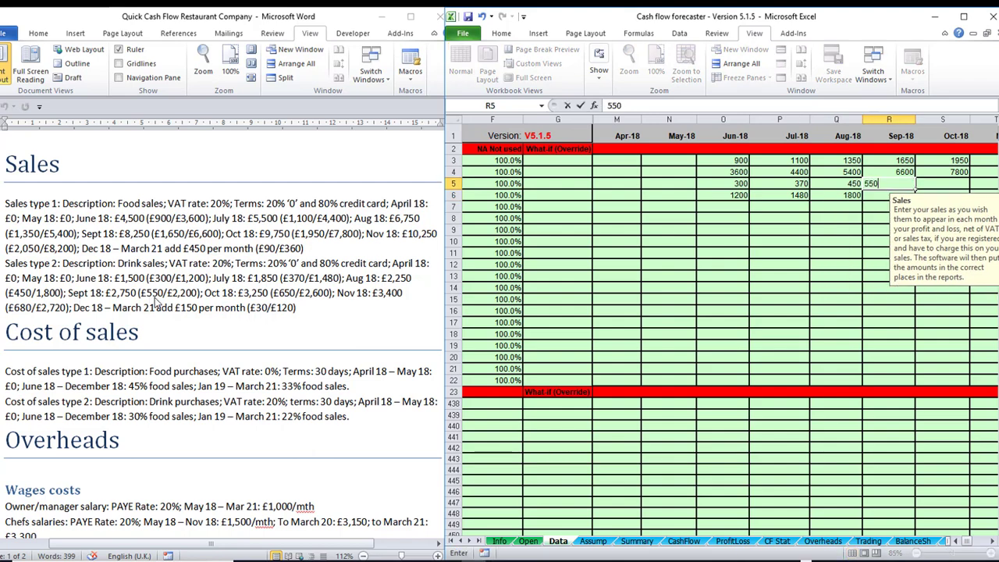
type("50")
key("Return")
type("2200")
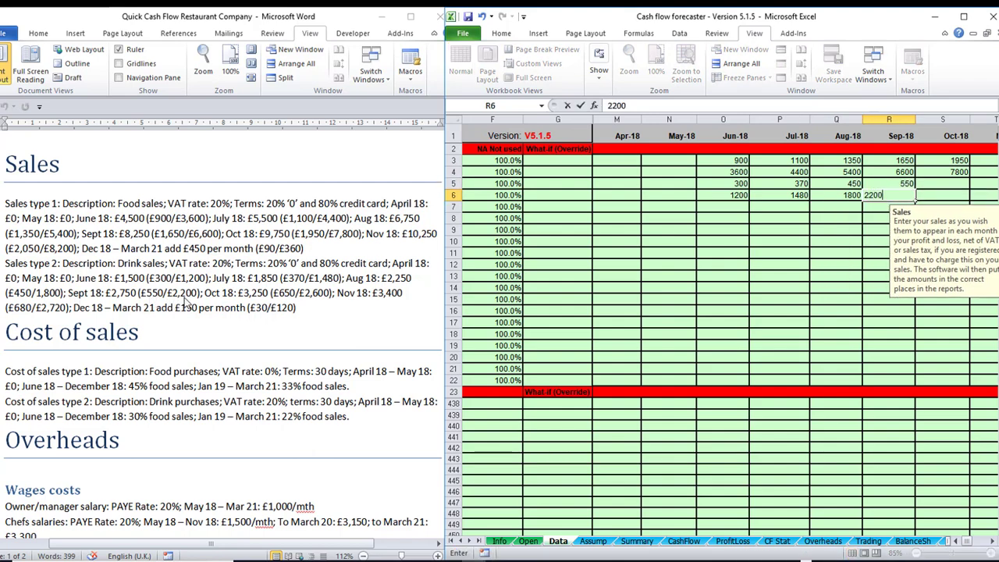
key("Tab")
Enter the Oct-18 drink sales as 650 for cash and 2600 for credit card.
key("Up")
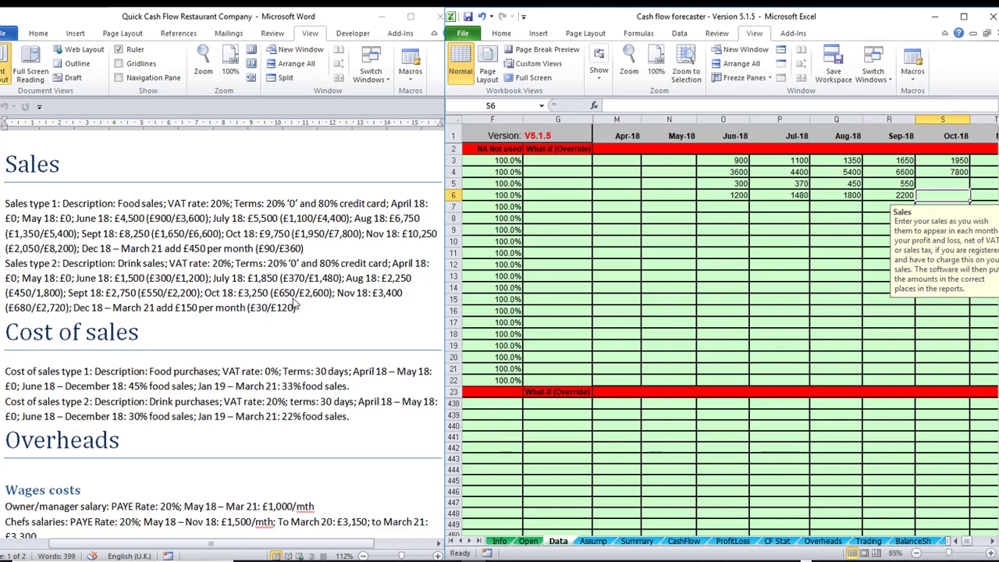
type("650")
key("Return")
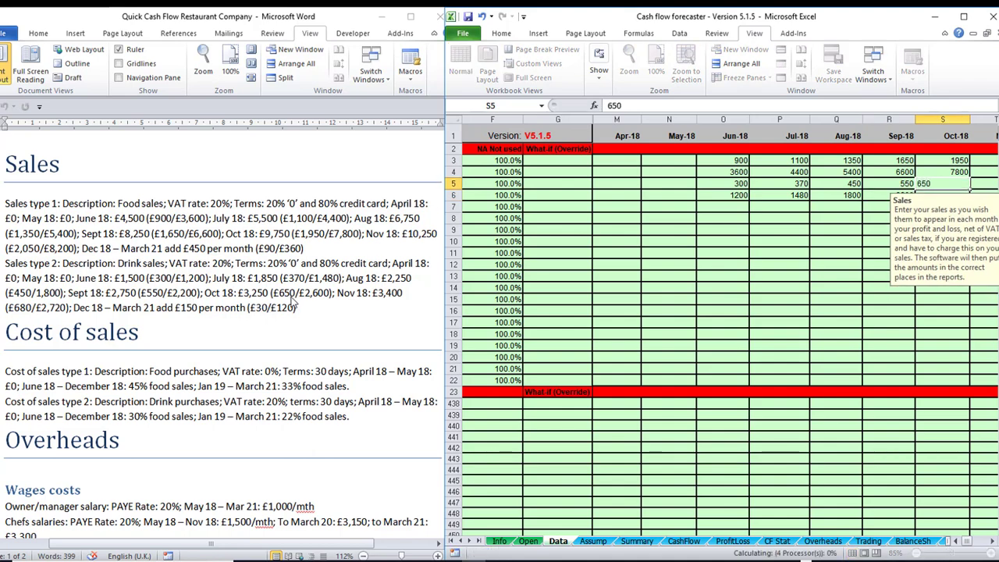
type("26")
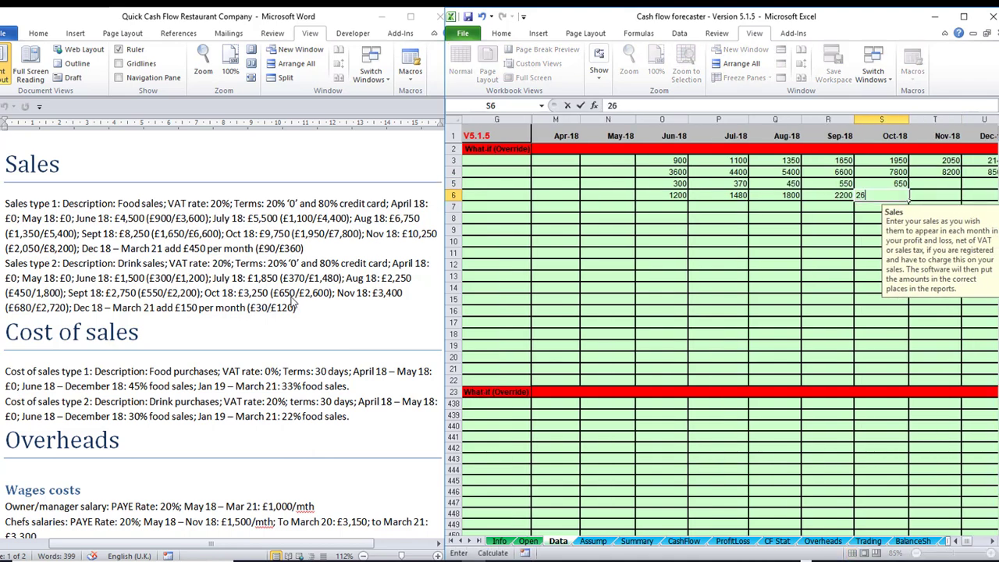
type("00")
key("Tab")
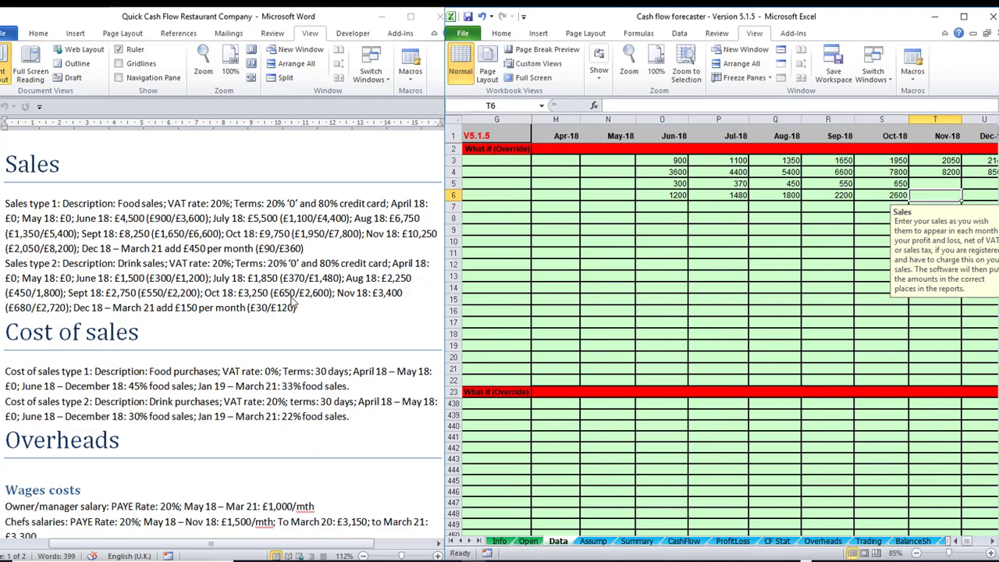
Enter the Nov-18 drink sales as 680 for cash and 2720 for credit card.
key("Up")
type("680")
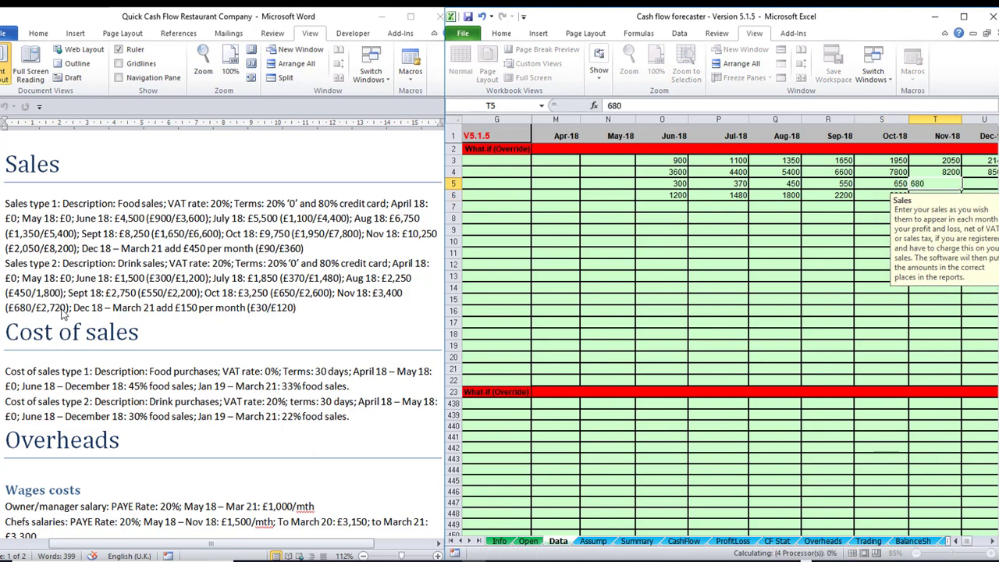
key("Return")
type("2720")
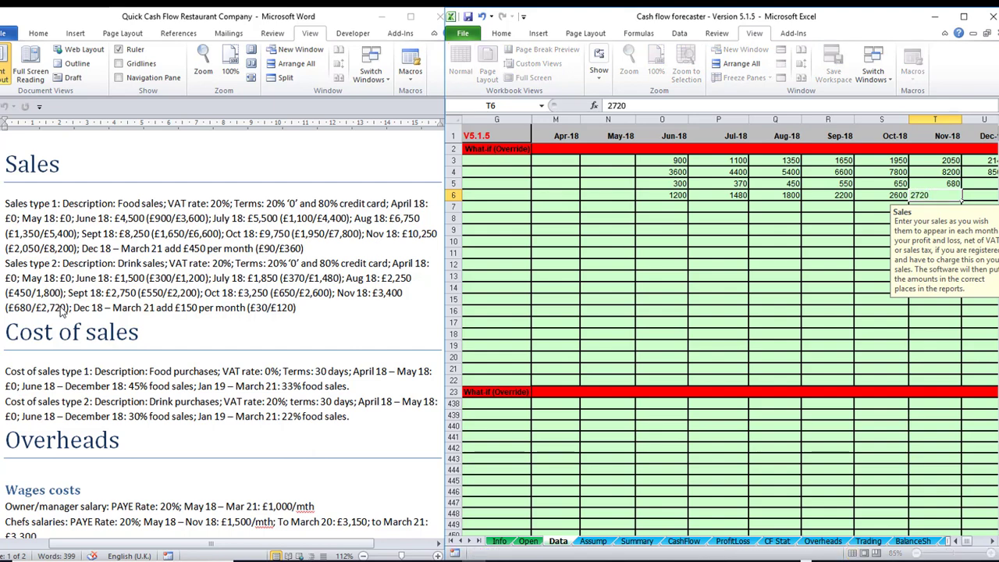
key("Tab")
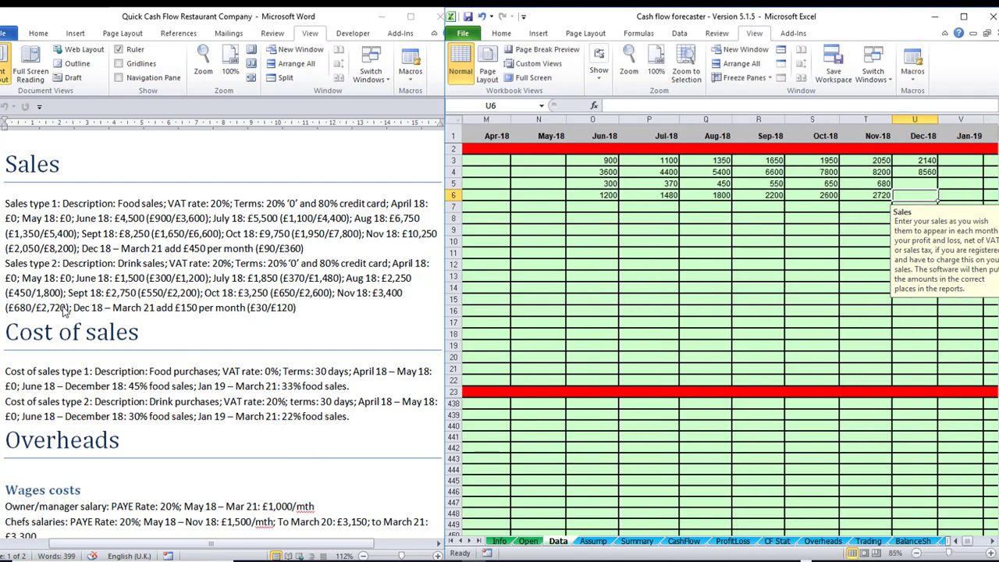
Enter the Dec-18 drink sales as formulas adding 30 to the Nov-18 cash amount and 120 to the Nov-18 credit card amount.
key("Up")
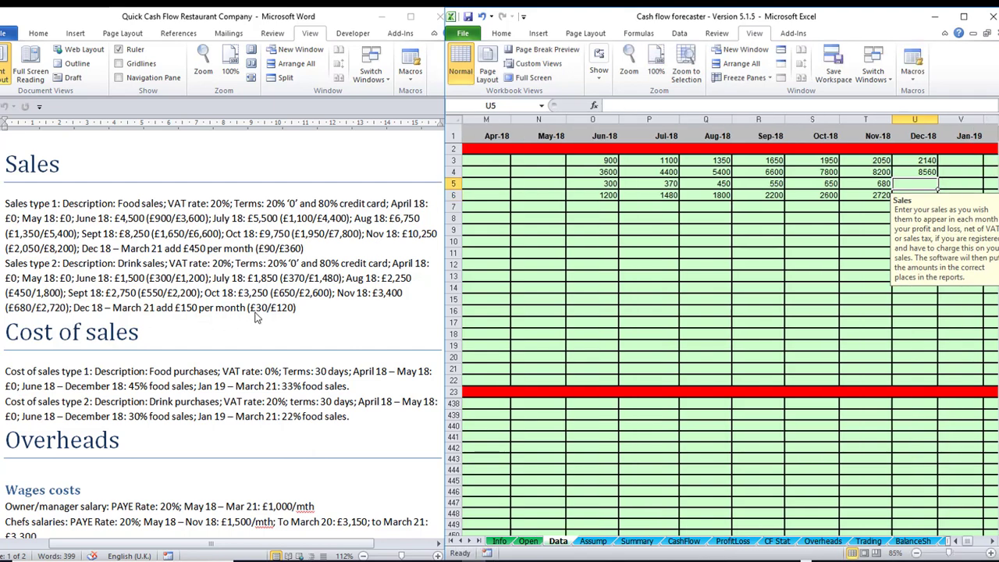
type("+")
left_click(870, 184)
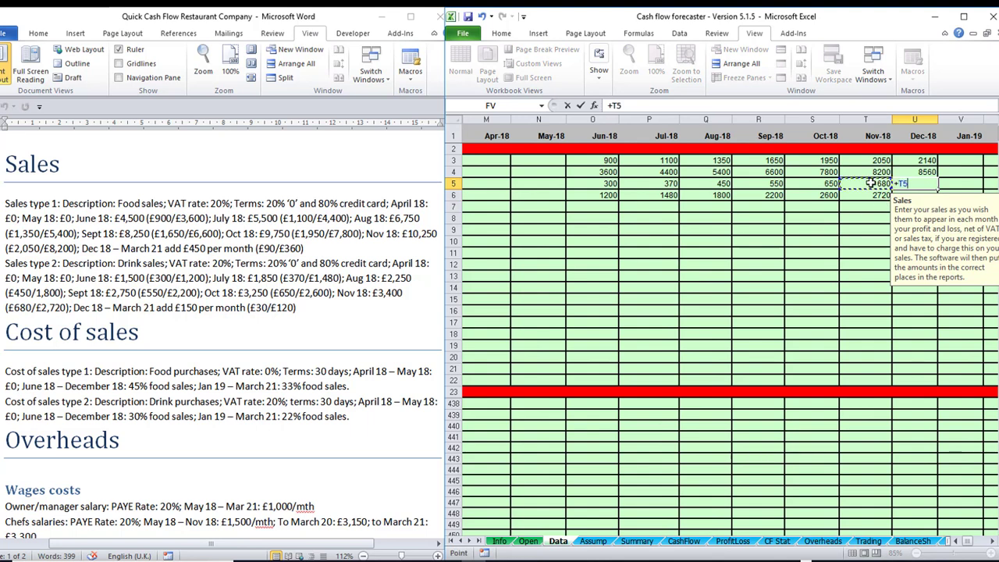
type("+30")
key("Return")
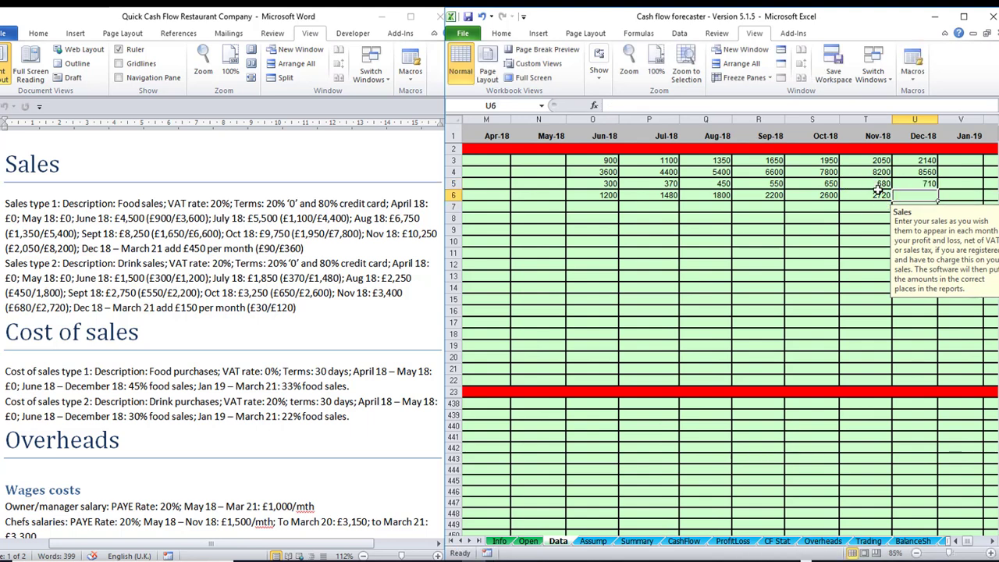
type("+")
left_click(876, 194)
type("+120")
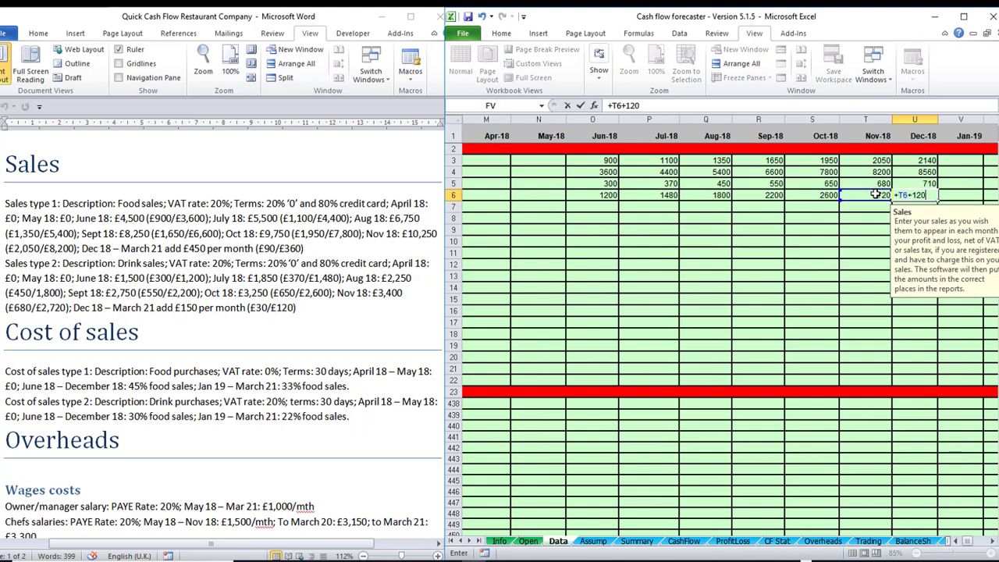
key("Return")
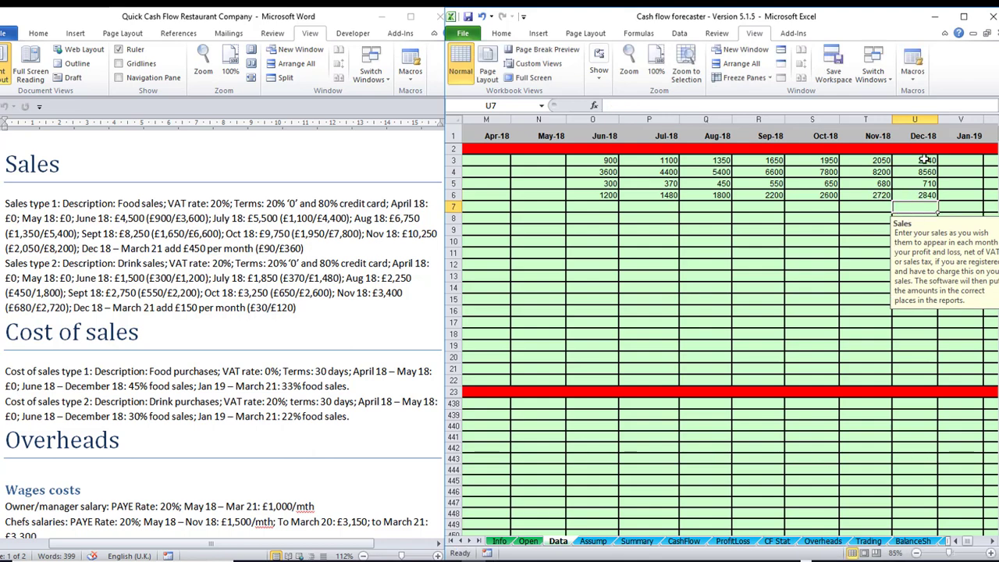
Fill the four Dec-18 food and drink sales formulas across to Mar-21, and return to the Jun-18 food cash sales cell.
left_click_drag(924, 159, 940, 260)
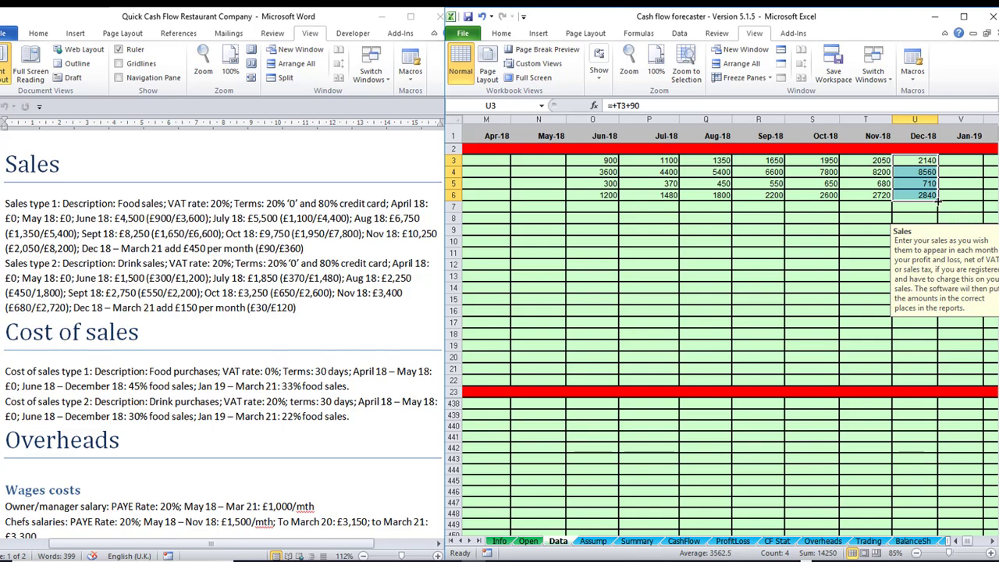
left_click_drag(938, 201, 551, 188)
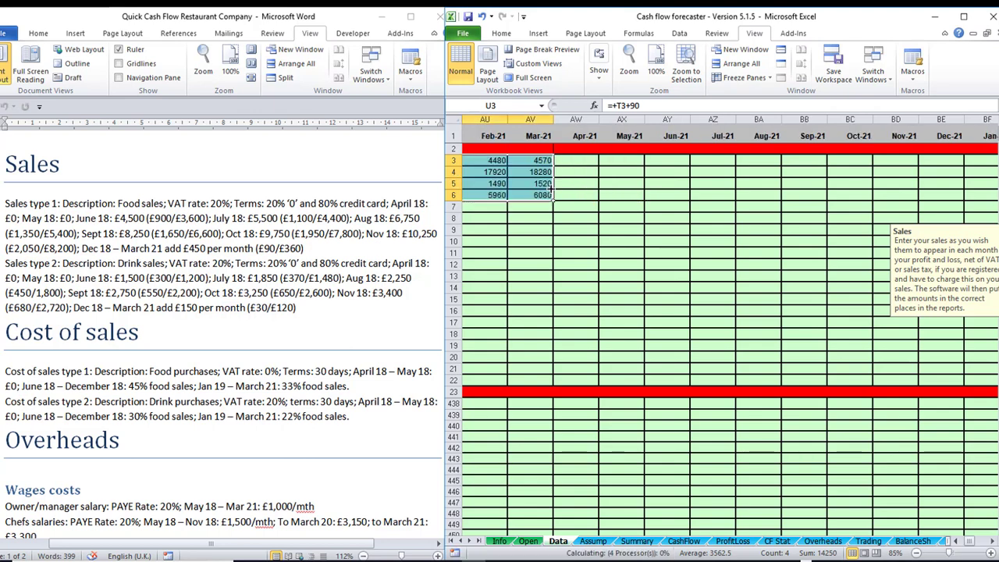
key("Left")
key("Left")
key("Left")
key("Left")
key("Left")
key("Left")
key("Left")
key("Left")
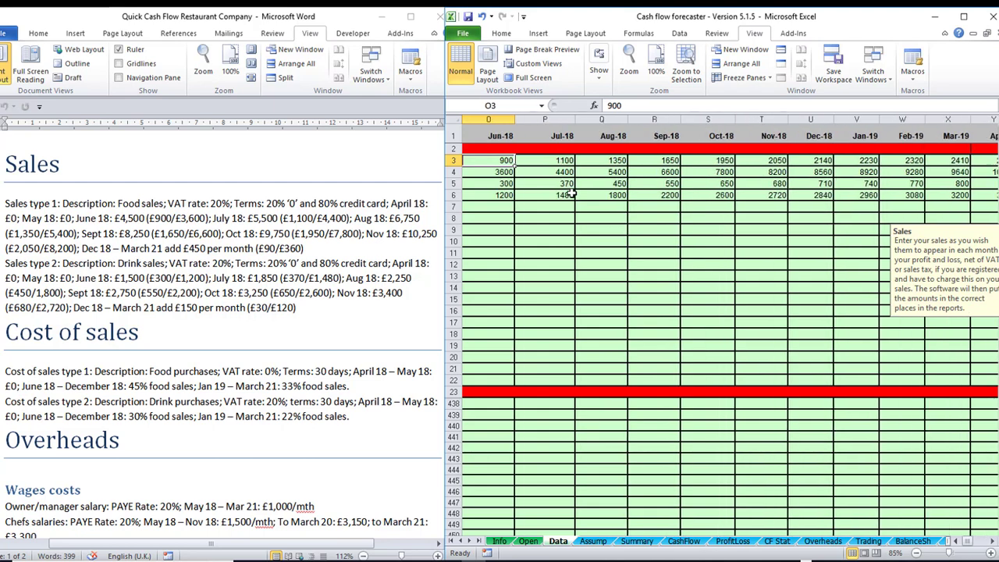
Enter "Food purchases" as the first cost of sales description on the Data sheet.
left_click(328, 382)
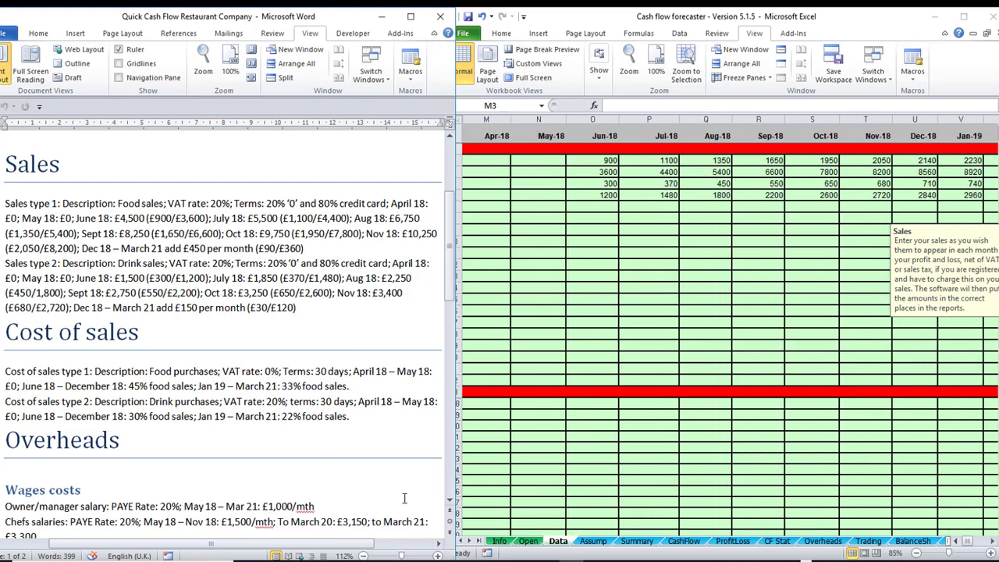
scroll(449, 501, "down", 1)
scroll(449, 503, "down", 2)
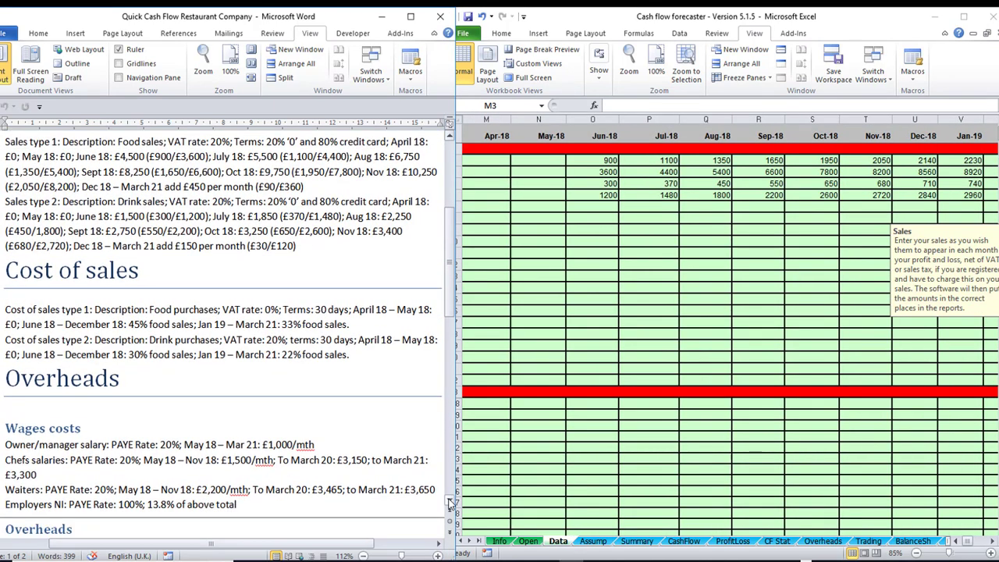
left_click(551, 266)
key("Home")
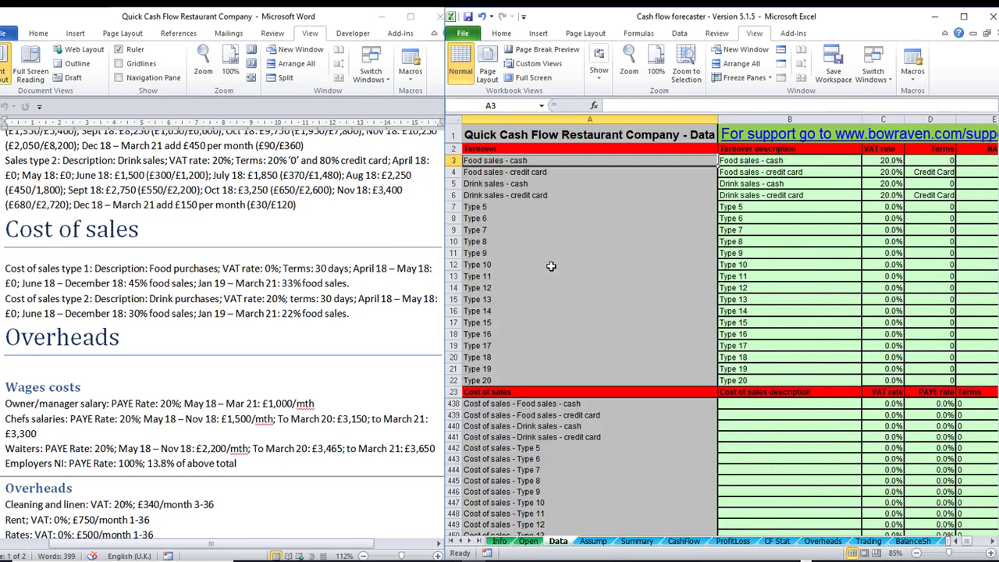
scroll(558, 238, "down", 5)
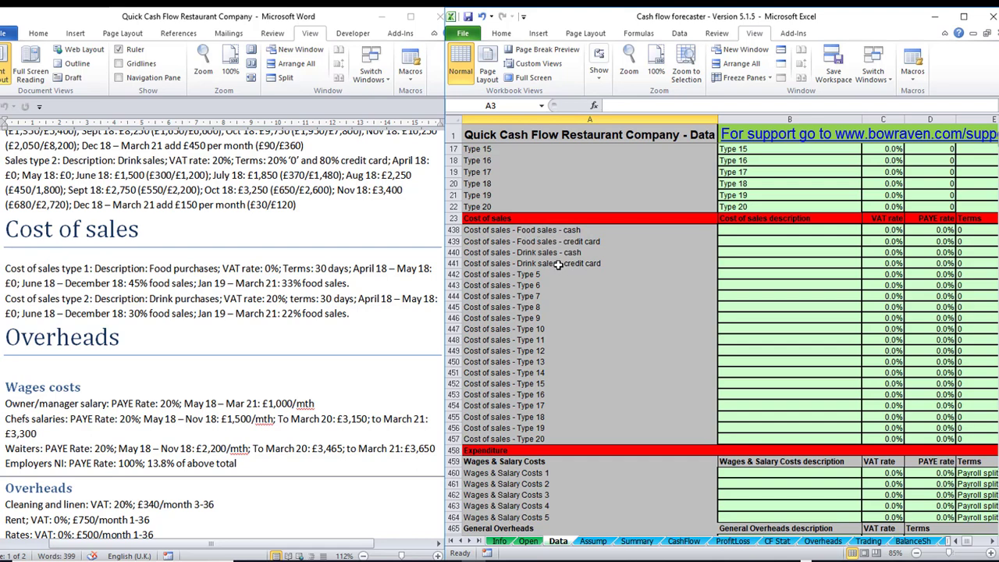
left_click(730, 229)
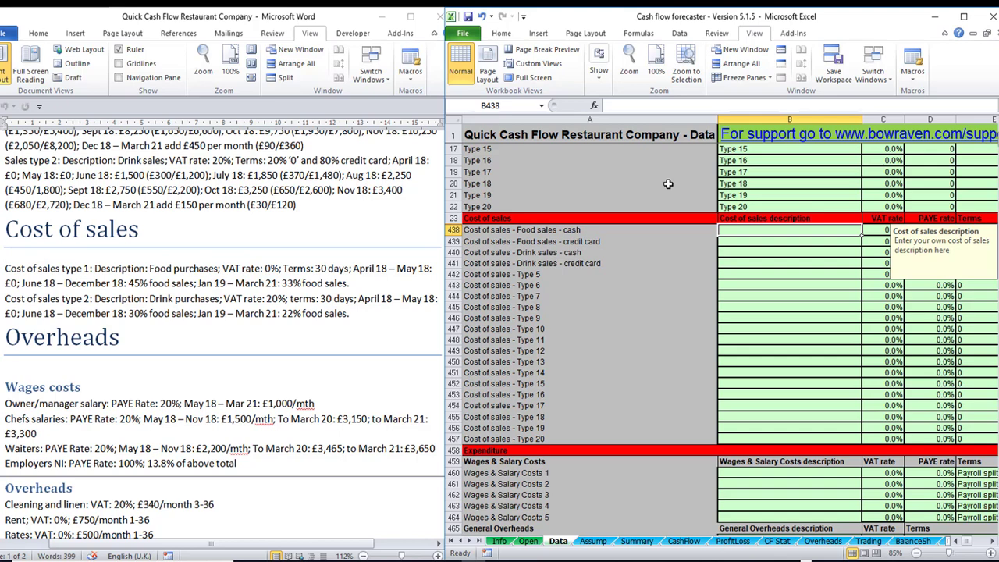
type("Foo")
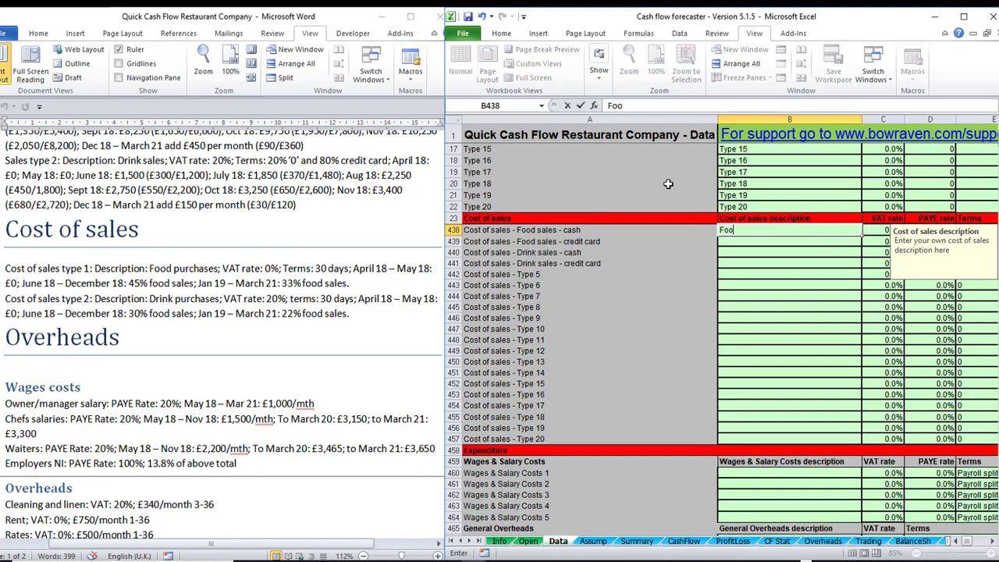
type("d purchases")
key("Return")
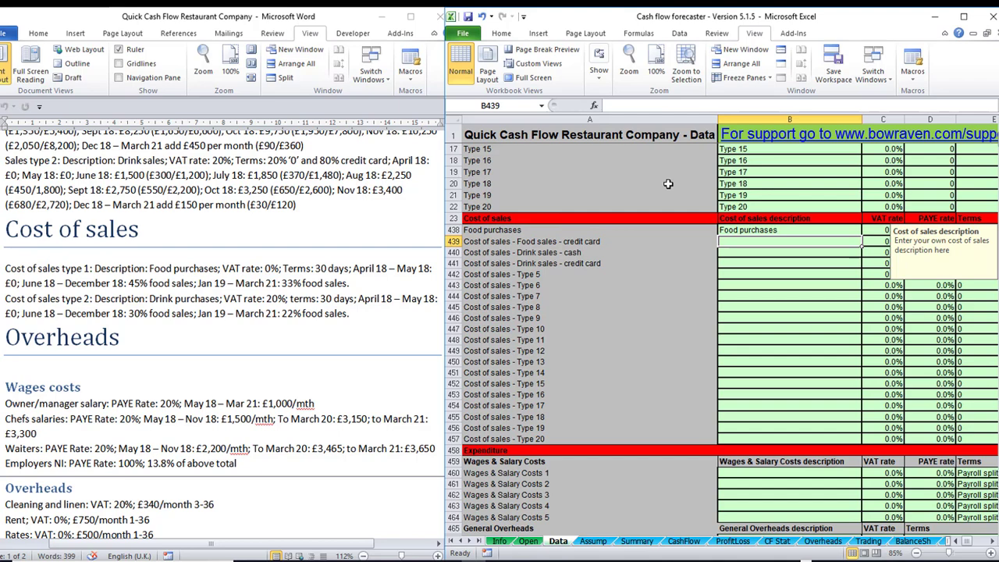
Enter "Drink purchases" as the second cost of sales description.
type("Drink")
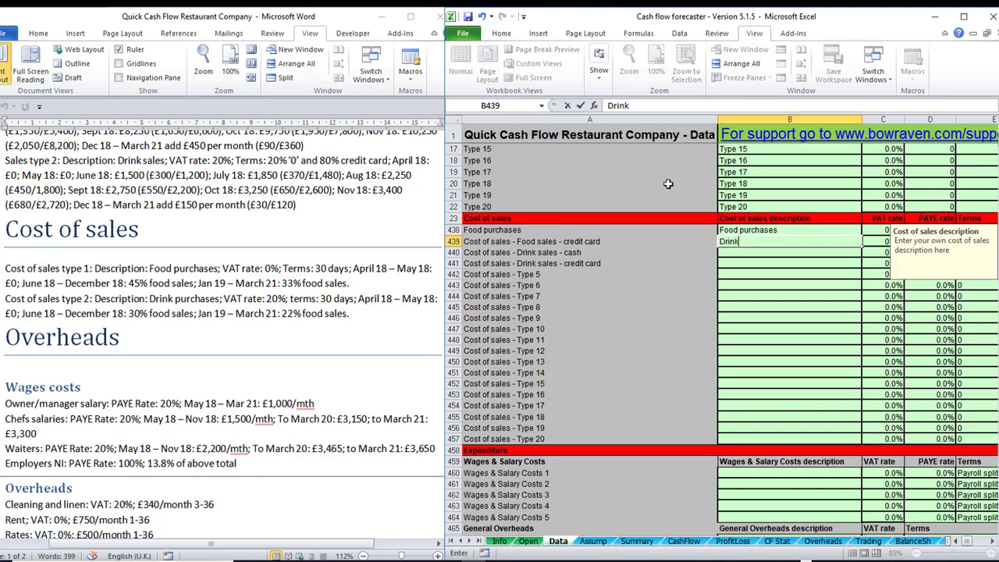
type(" purchases")
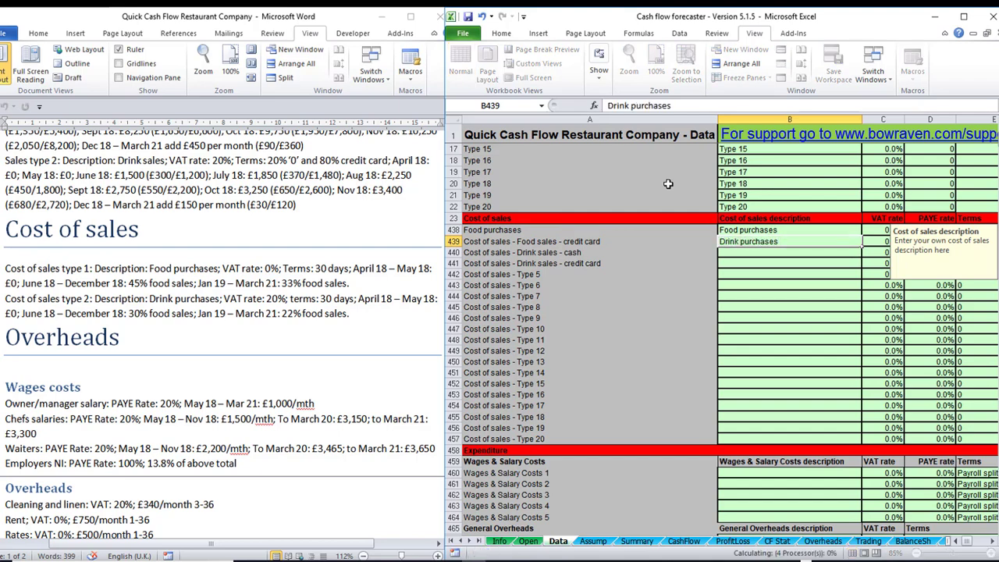
key("Return")
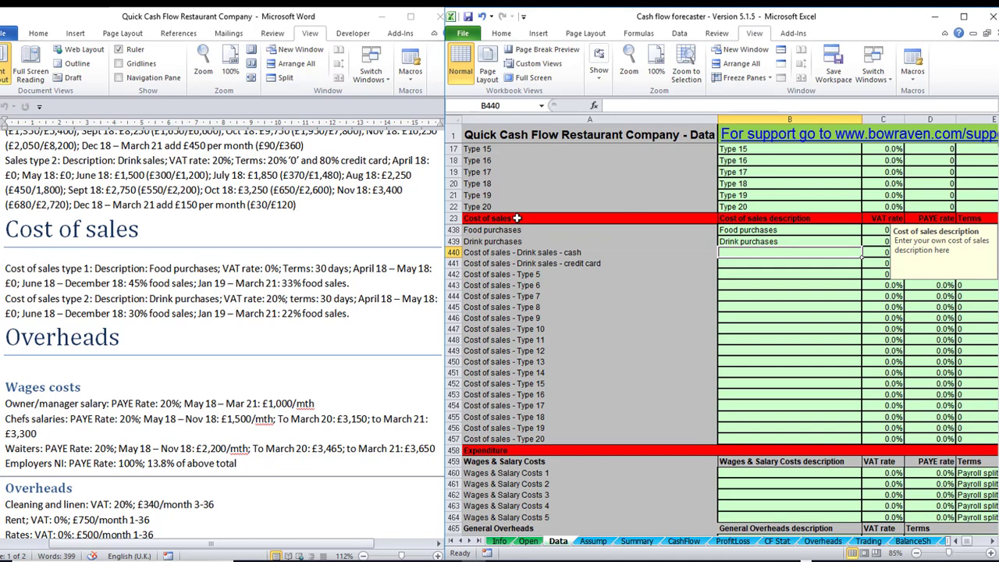
Set the VAT rate of the drink purchases row to 20%.
key("Right")
key("Right")
key("Right")
key("Right")
key("Right")
key("Right")
key("Right")
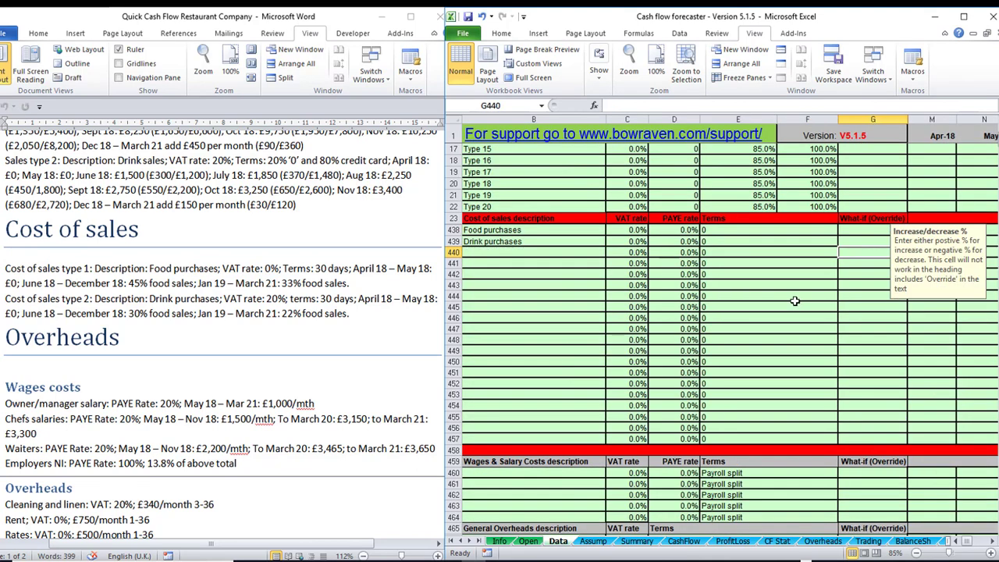
left_click(496, 230)
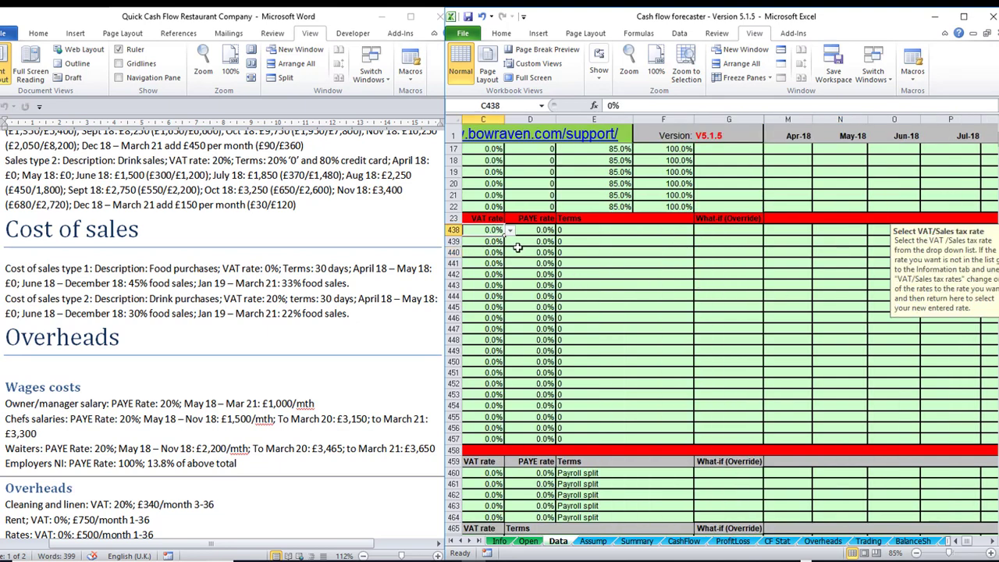
key("Down")
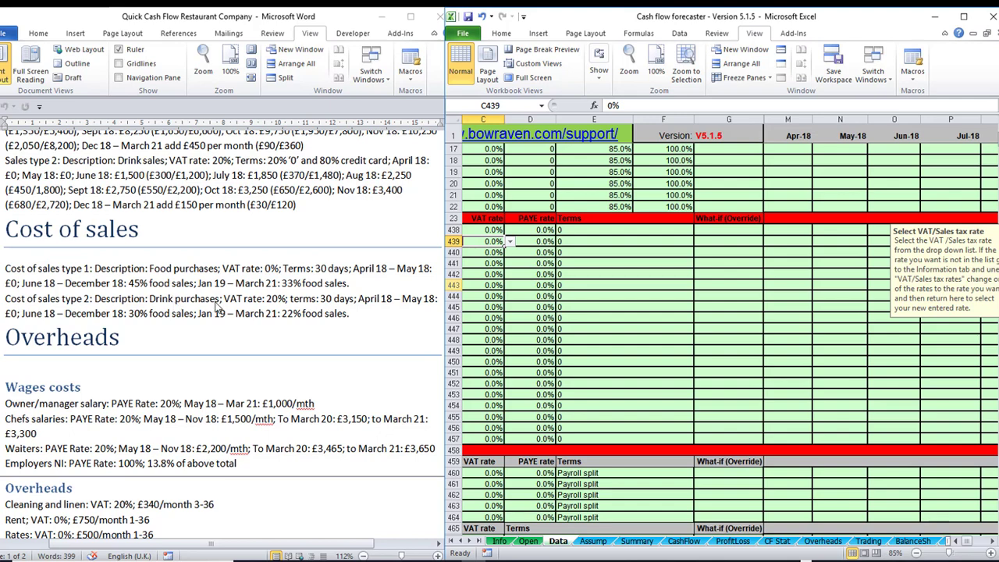
type("20")
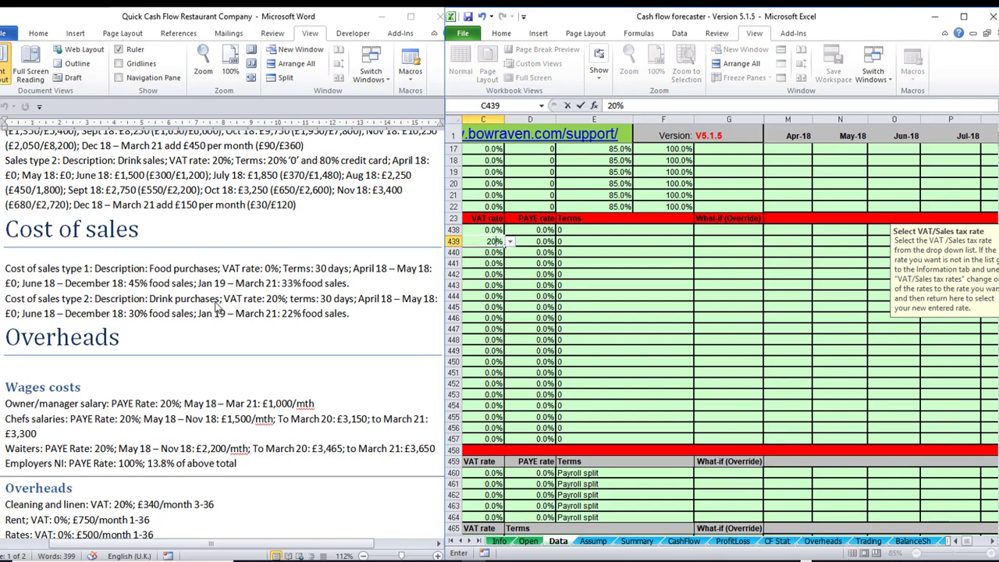
key("ctrl+Return")
Set the payment terms of both the food purchases and drink purchases rows to 1.
key("Up")
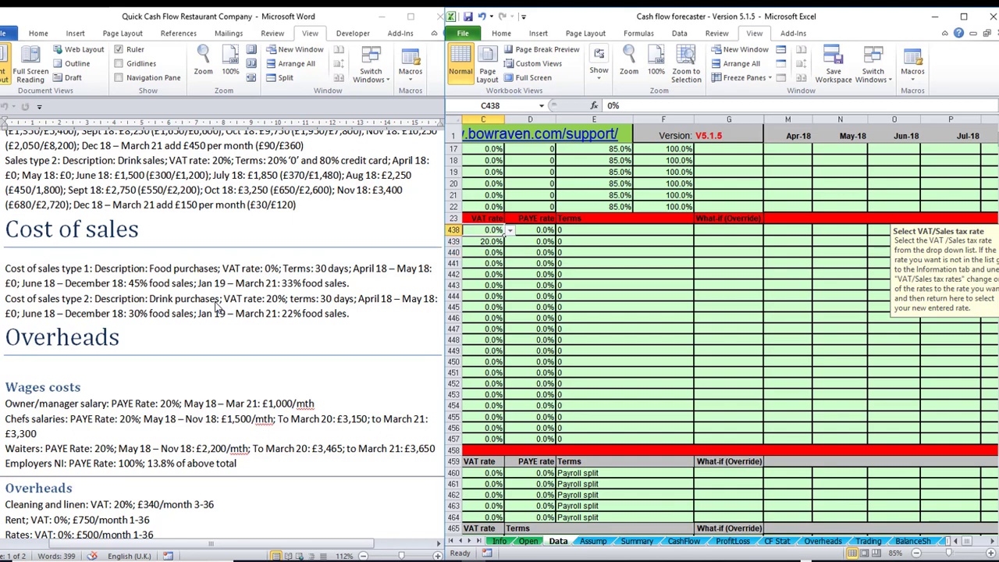
key("Right")
key("Right")
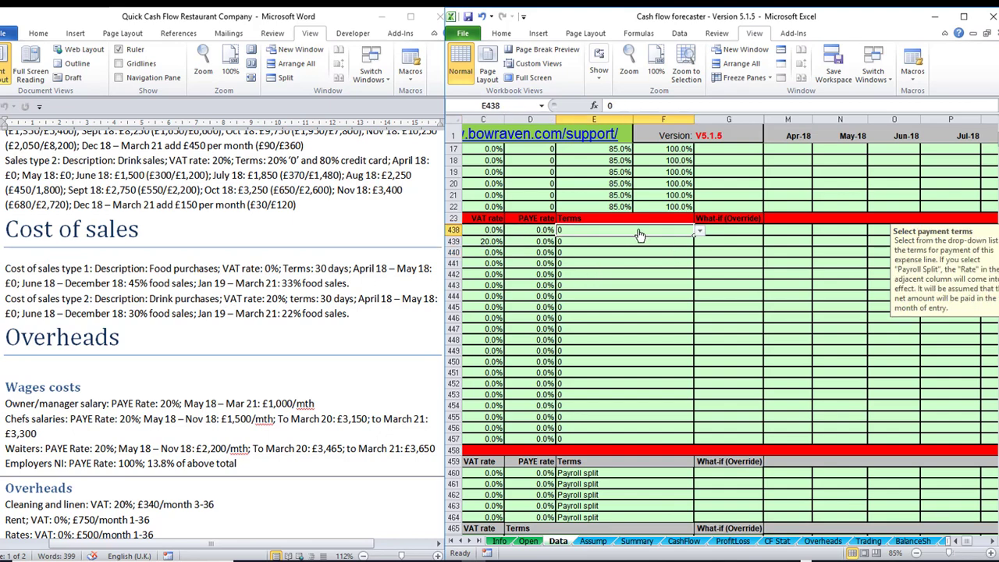
left_click(698, 232)
left_click(567, 250)
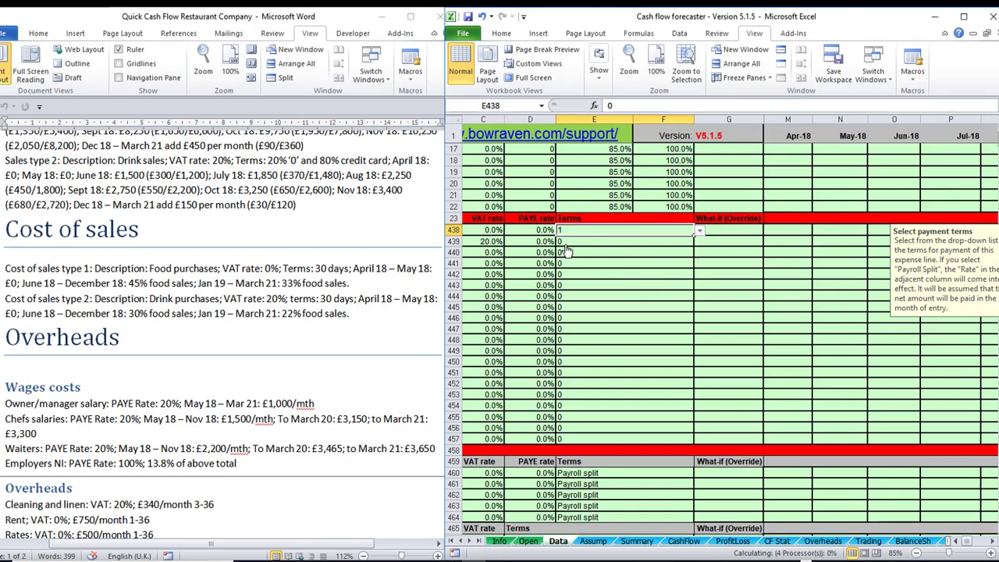
left_click(675, 242)
left_click(699, 241)
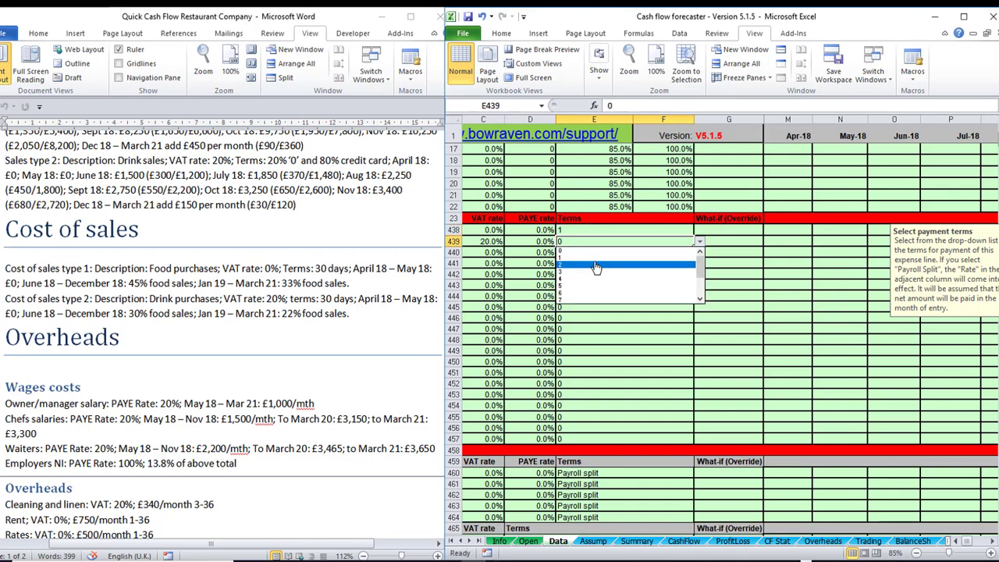
left_click(629, 258)
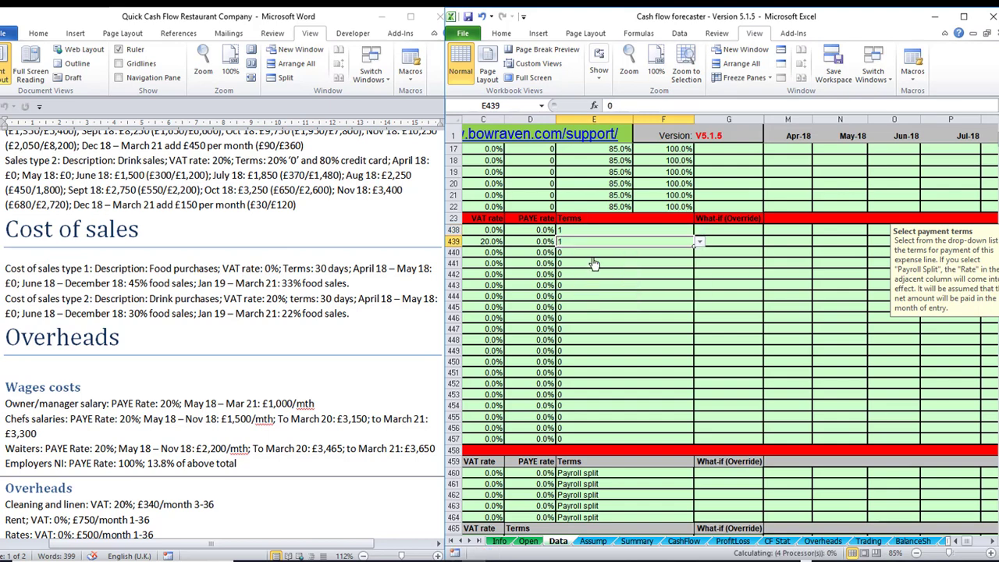
Enter the Jun-18 food purchases as a formula rounding 0.45 times the sum of food sales O3 and O4 to 0 decimals.
left_click(786, 230)
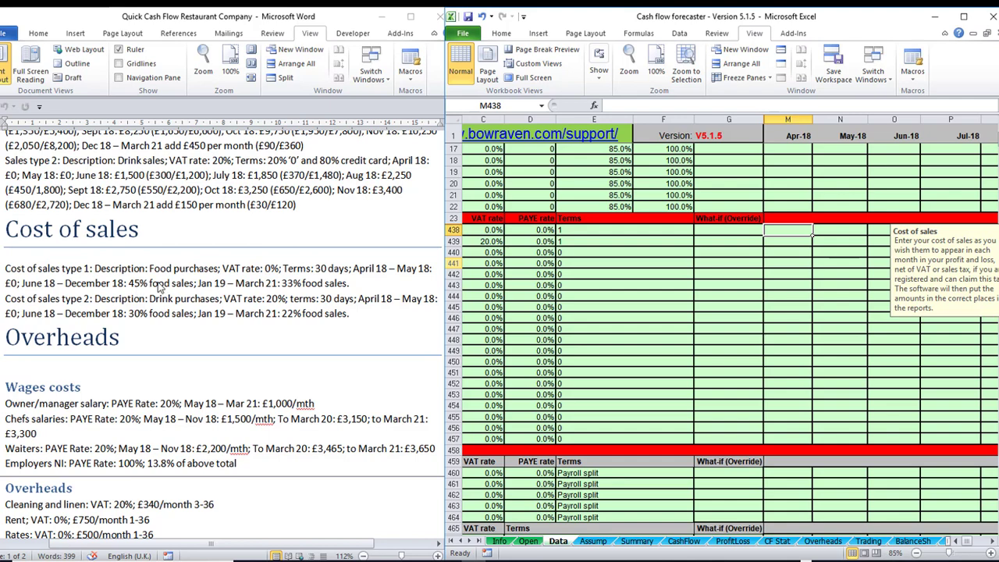
key("Right")
key("Right")
key("Right")
key("Right")
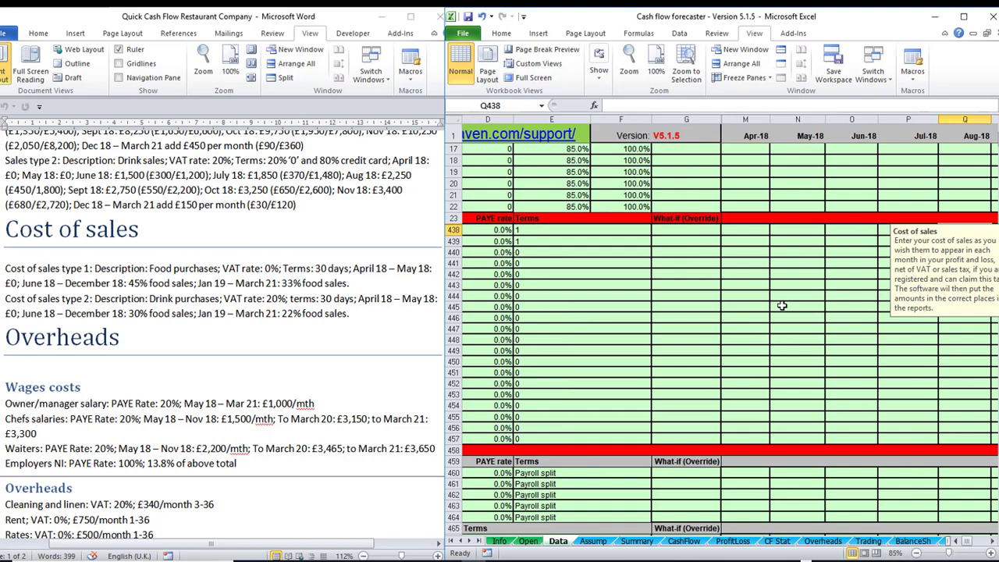
key("Left")
key("Left")
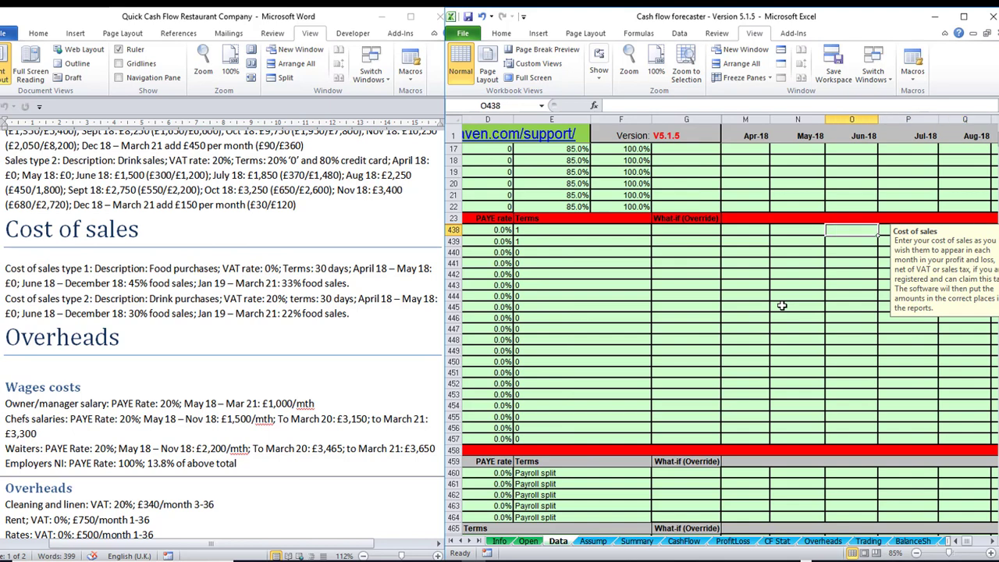
type("@")
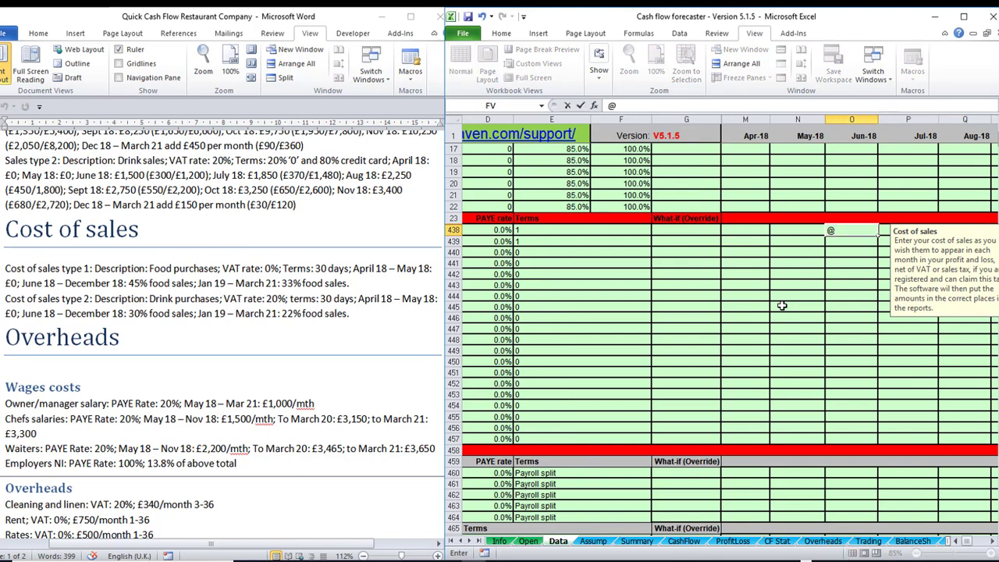
type("round((+")
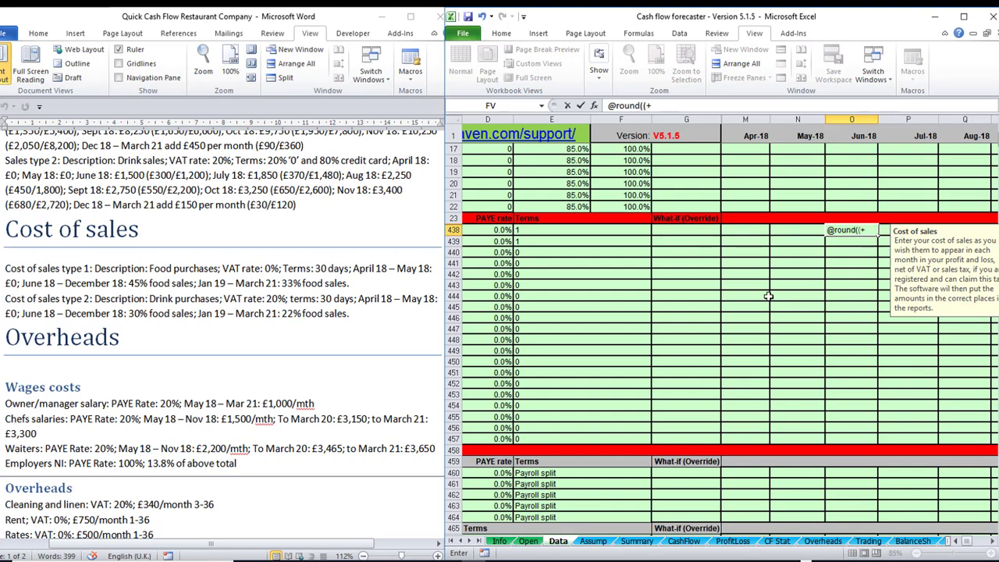
scroll(772, 296, "up", 5)
type("(+")
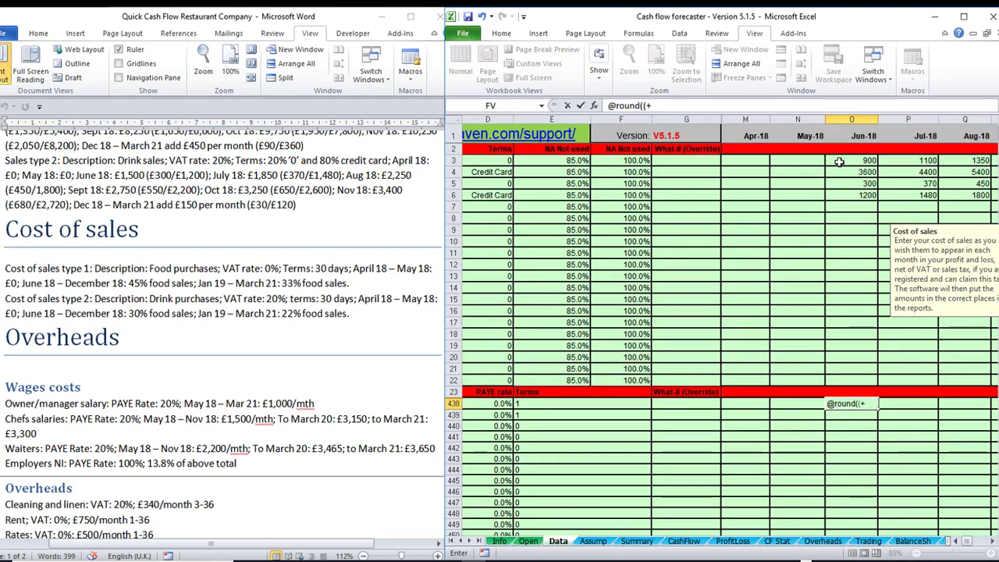
left_click(839, 163)
type("+")
left_click(838, 173)
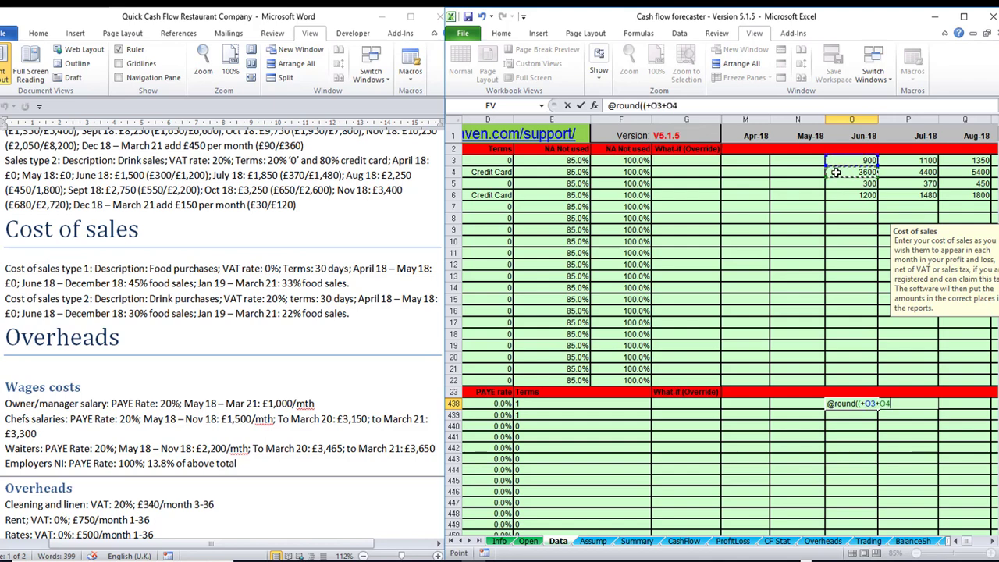
type(")")
type("*.45")
key("Return")
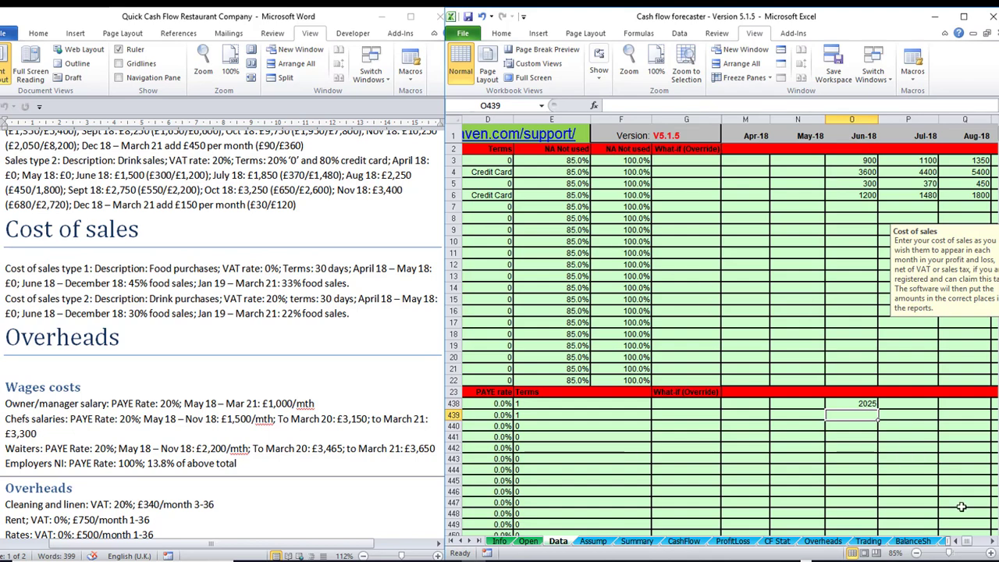
Enter the Jun-18 drink purchases as a formula rounding 0.3 times the sum of drink sales O5 and O6 to 0 decimals.
key("Up")
key("Down")
type("@rou")
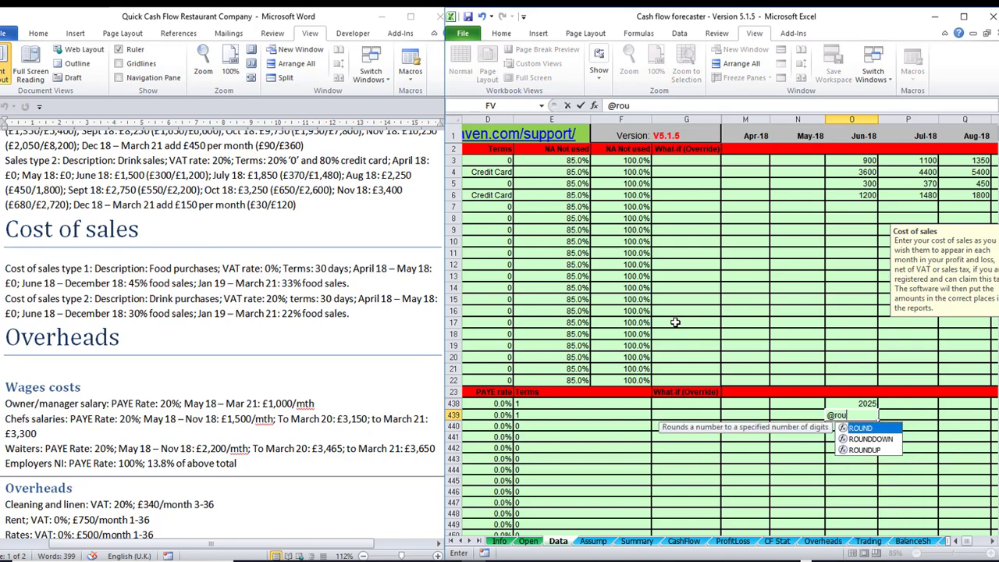
type("nd(")
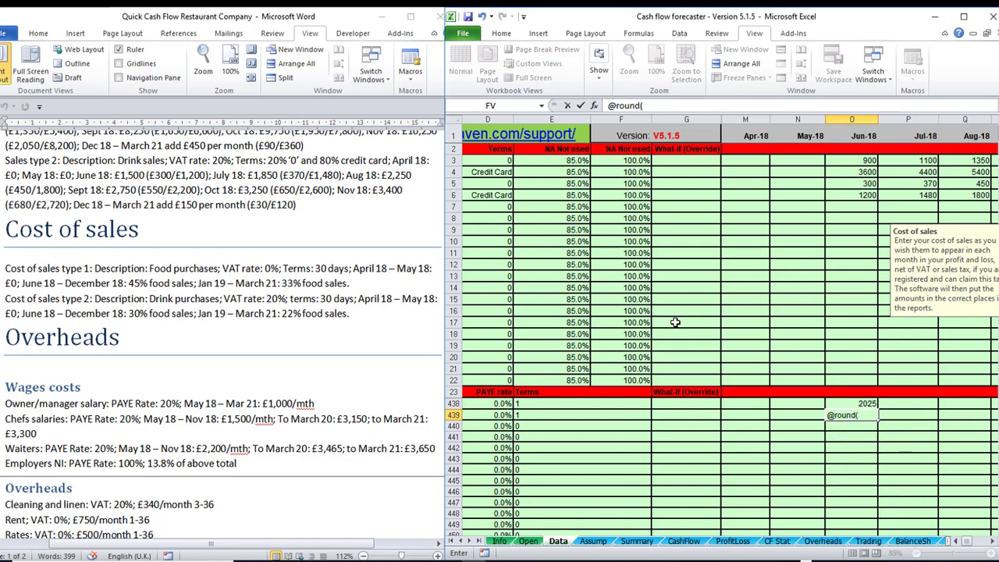
type("(")
left_click(844, 184)
type("+")
left_click(843, 194)
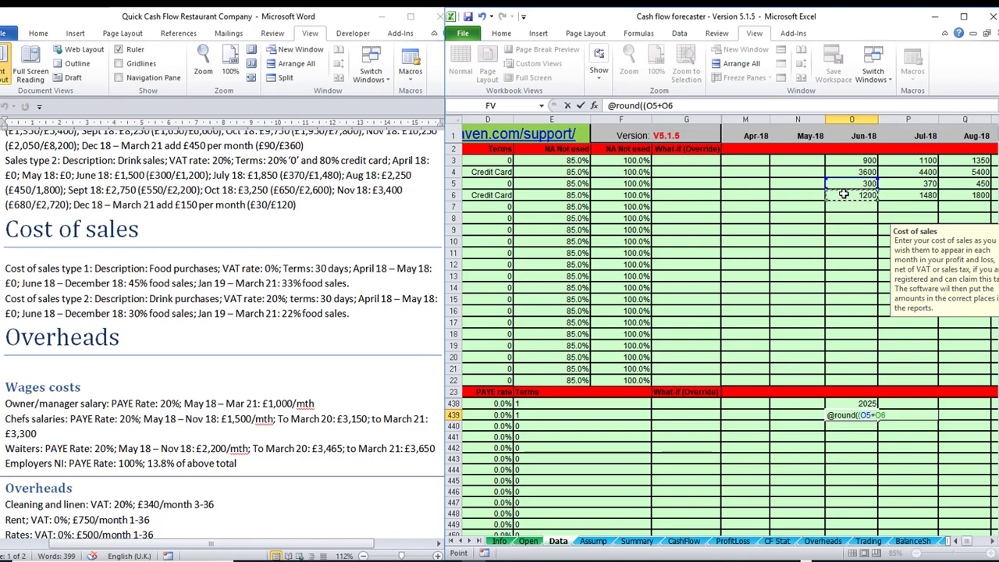
type(")*")
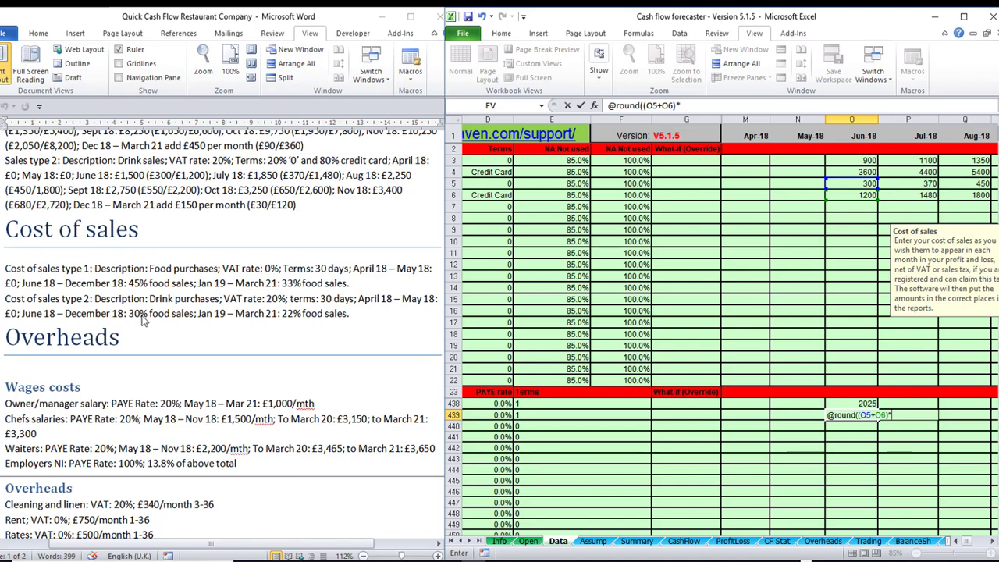
type(".3,0)")
key("Return")
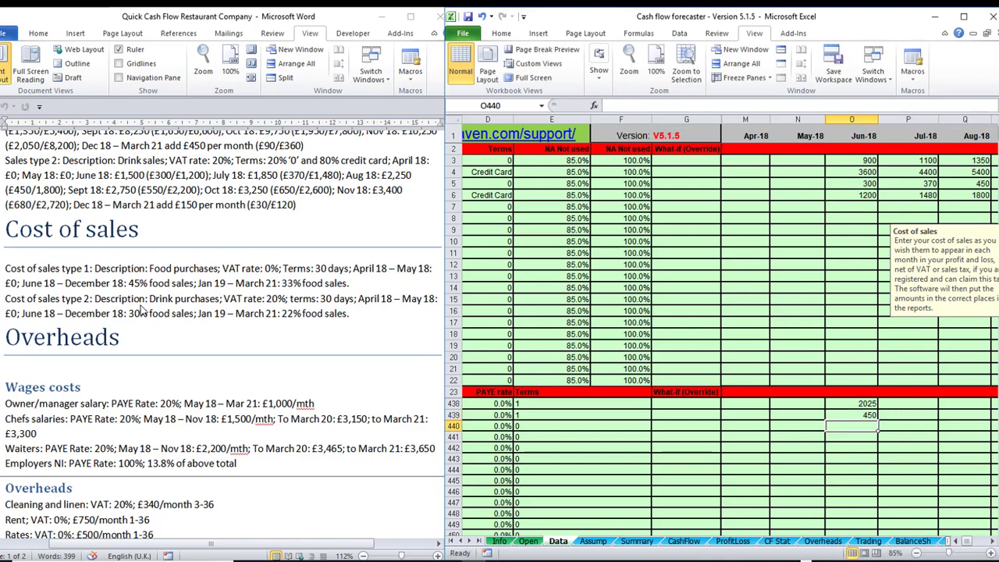
Fill the Jun-18 food and drink purchases formulas across to Jan-19.
left_click_drag(846, 404, 854, 415)
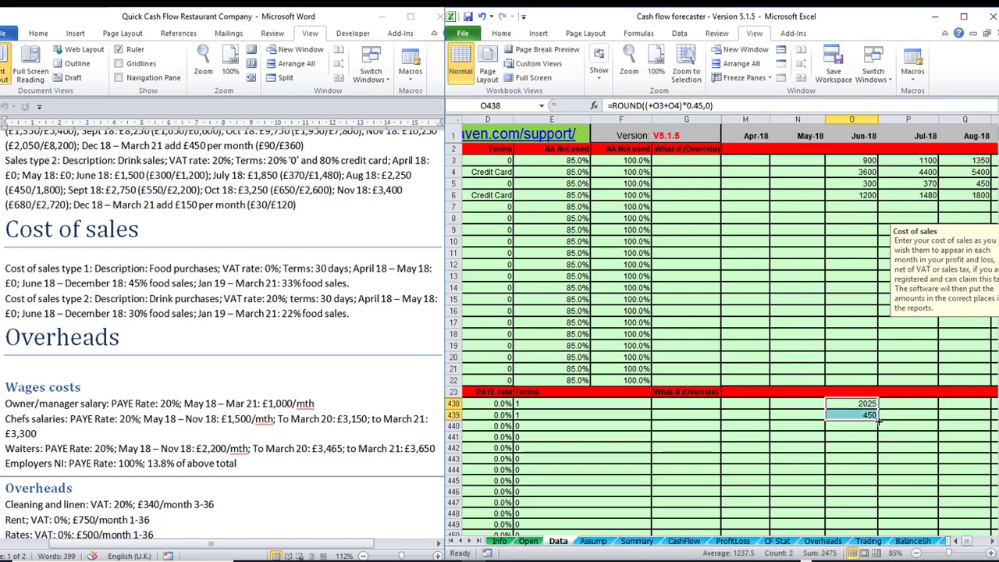
left_click_drag(877, 421, 968, 422)
Change the multiplier in the Jan-19 food purchases formula to 0.33.
left_click(961, 403)
scroll(916, 447, "right", 3)
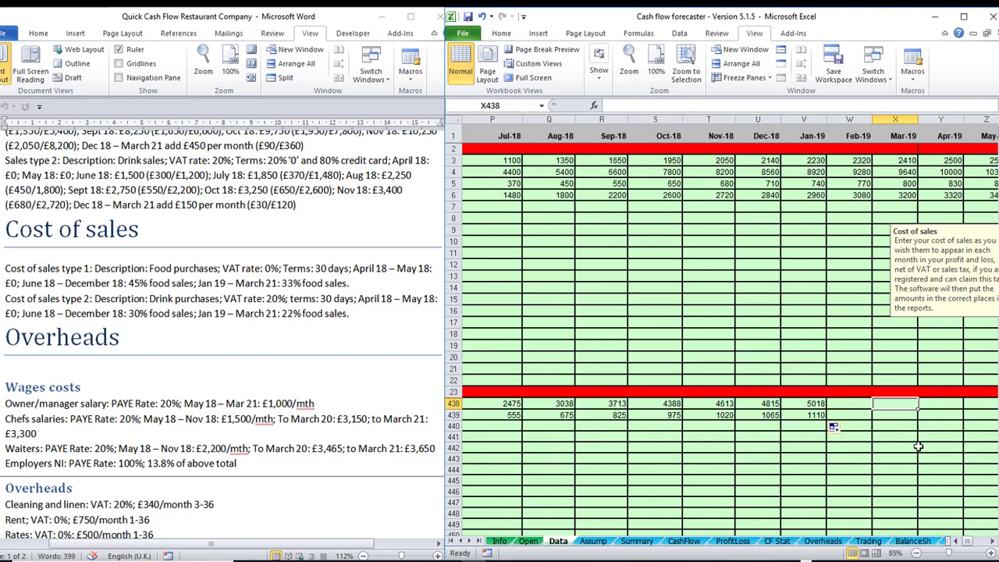
left_click(701, 108)
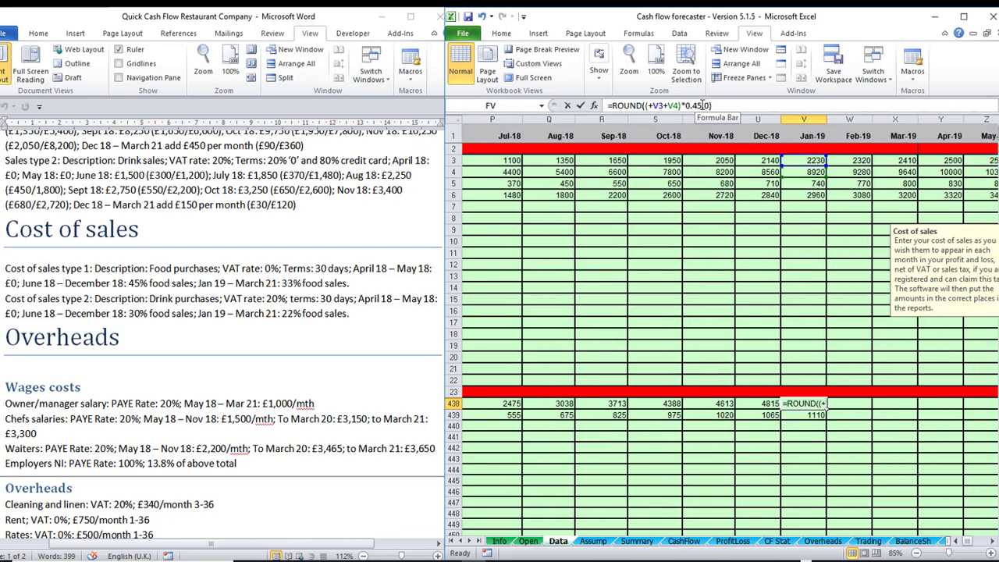
key("BackSpace")
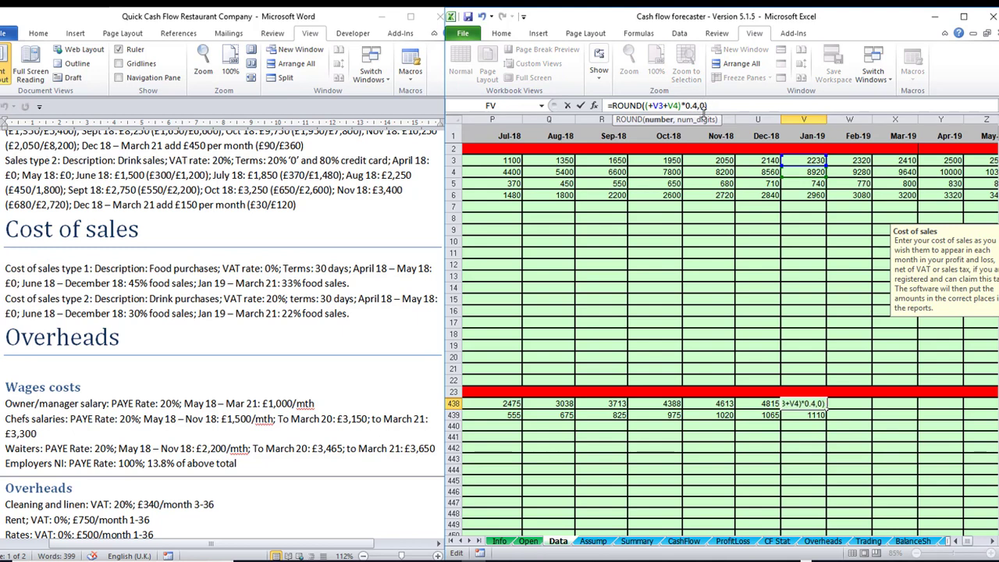
key("BackSpace")
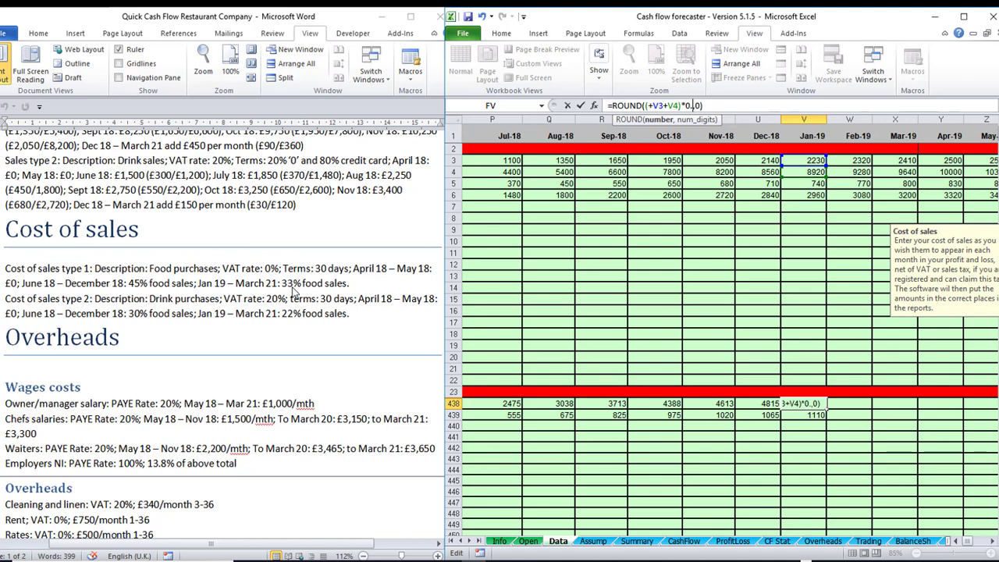
type("33")
key("Return")
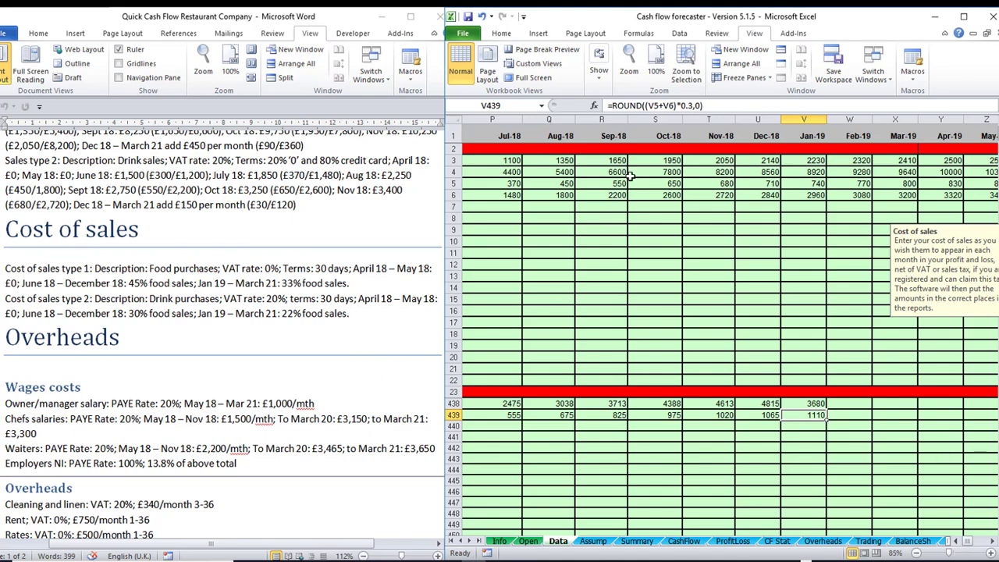
Change the Jan-19 drink purchases multiplier to 0.22 and fill both Jan-19 purchases formulas across to Mar-21.
left_click(694, 105)
key("BackSpace")
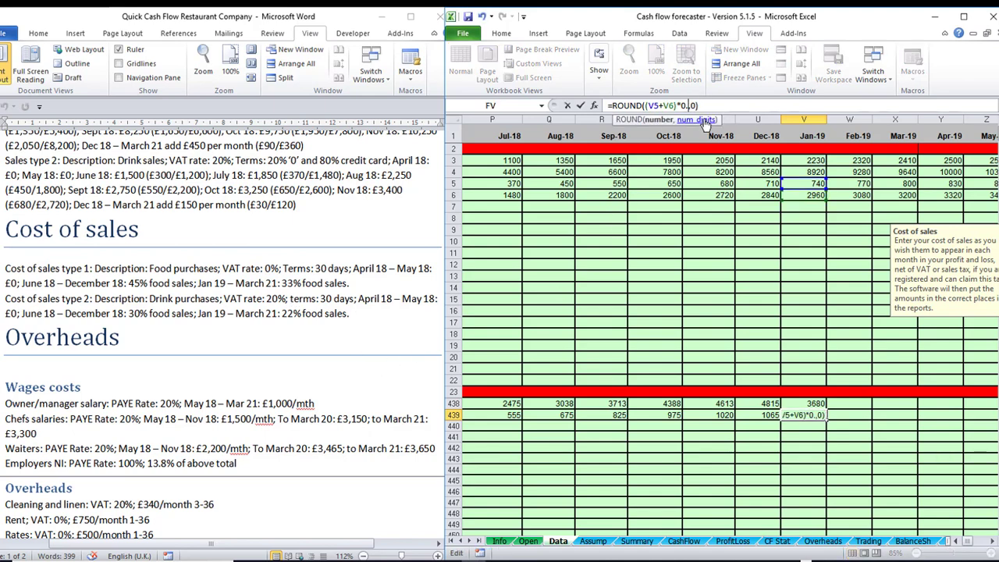
type("22")
key("Return")
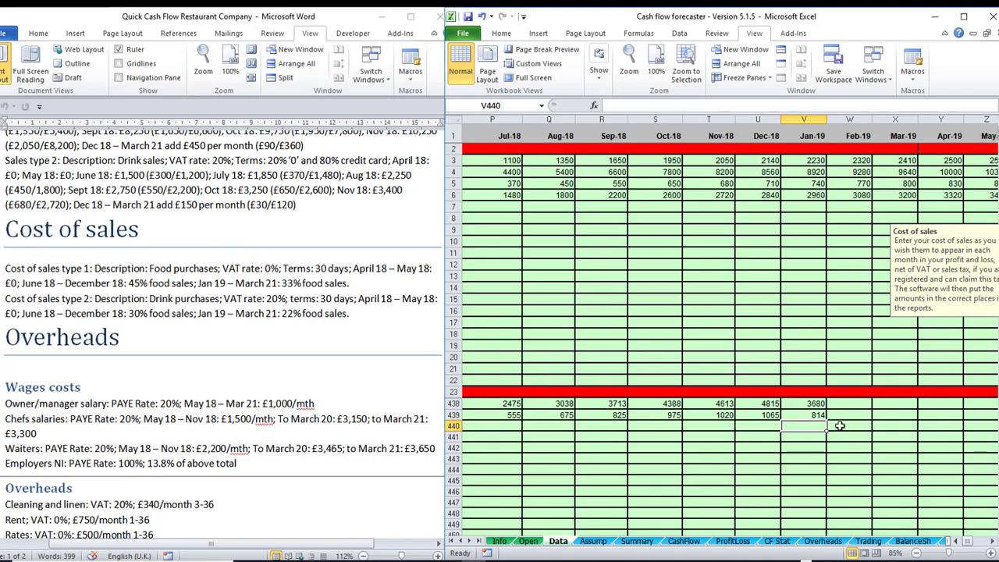
left_click_drag(811, 402, 871, 403)
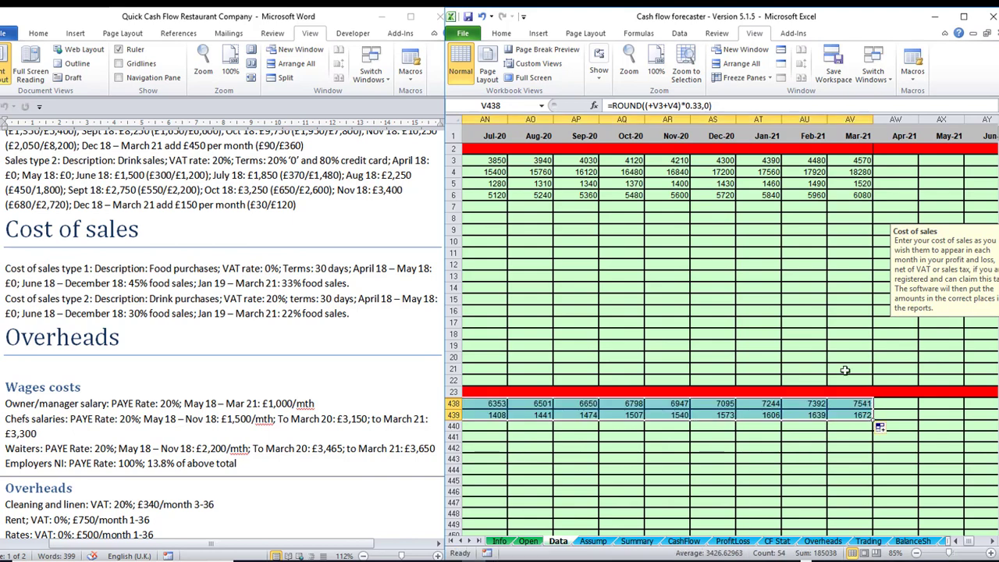
Review the food and drink purchases rows back across the forecast months to their descriptions, VAT rates and terms.
key("Left")
key("Left")
key("Left")
key("Left")
key("Left")
key("Left")
key("Left")
key("Left")
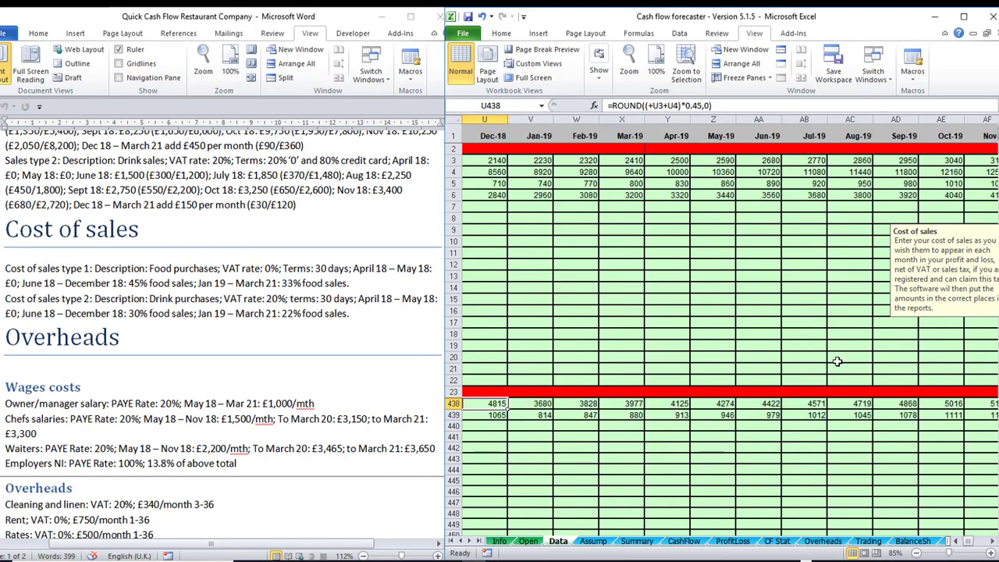
key("Left")
key("Left")
key("Left")
key("Left")
key("Left")
key("Left")
key("Left")
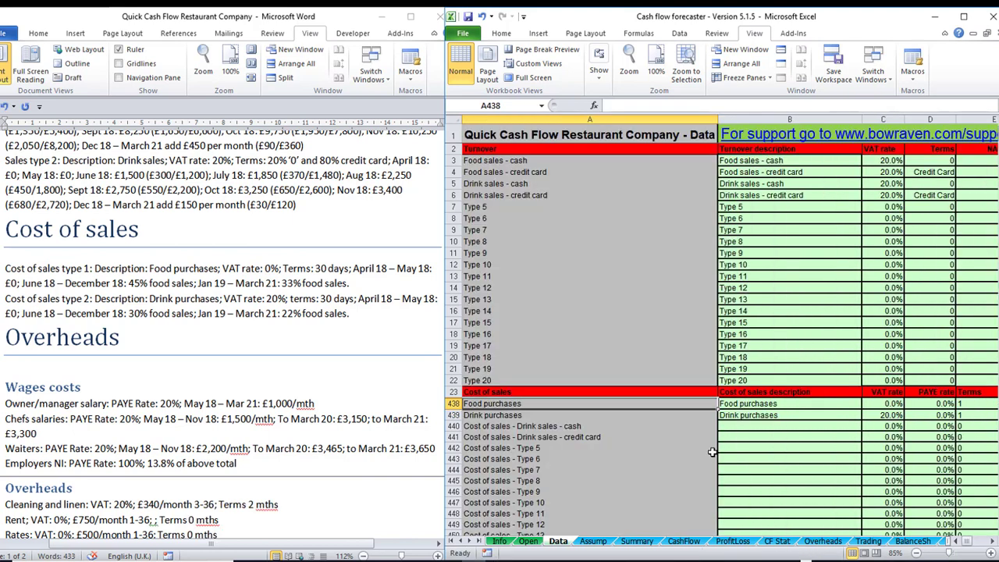
key("Right")
key("Right")
key("Right")
key("Right")
key("Right")
key("Right")
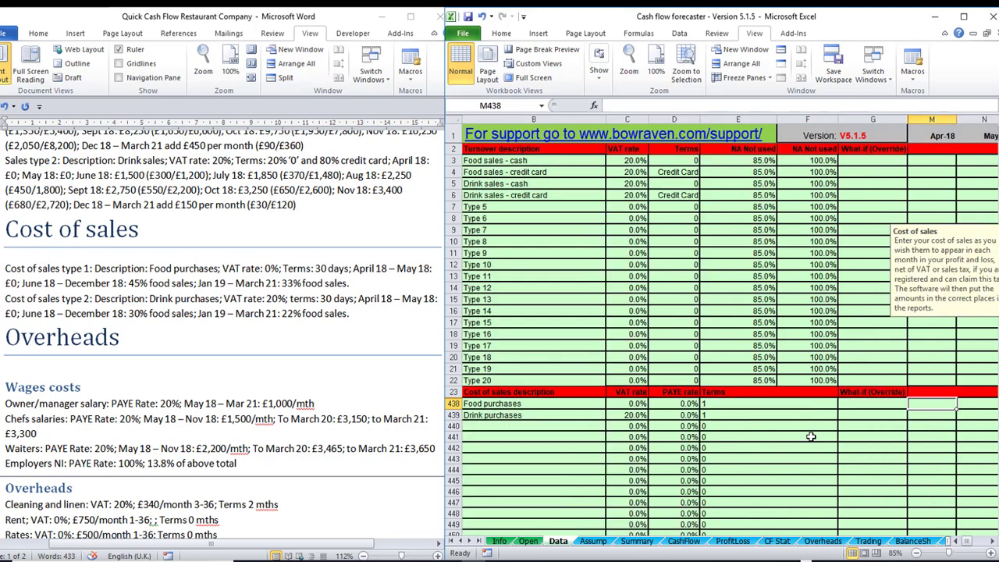
key("Right")
key("Right")
key("Right")
key("Left")
key("Left")
key("Left")
key("Left")
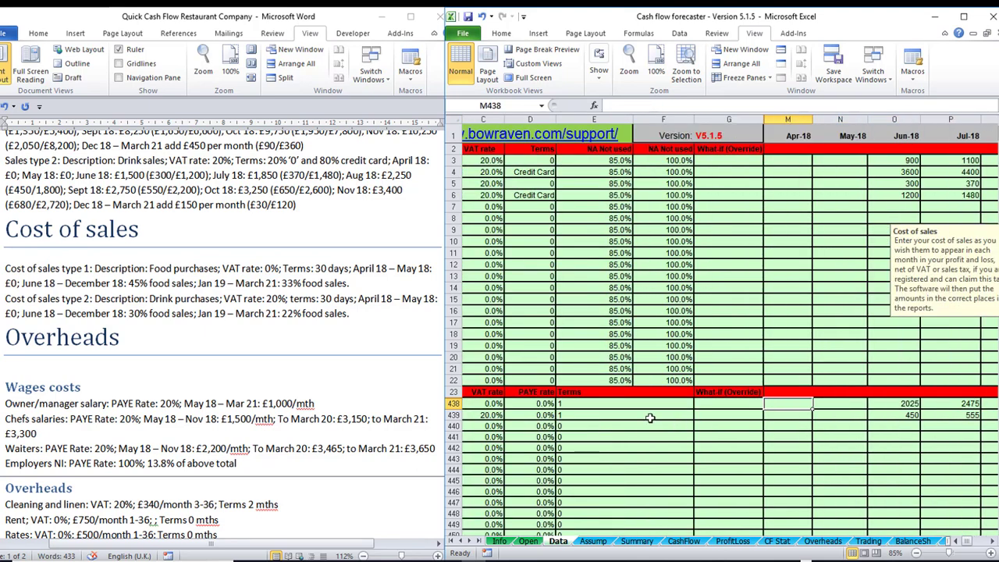
Find the Wages & Salary Costs section on the Data sheet and check the wages and overheads details in the Word brief.
scroll(648, 417, "down", 5)
key("Left")
key("Left")
key("Left")
key("Left")
key("Left")
key("Left")
scroll(624, 410, "down", 3)
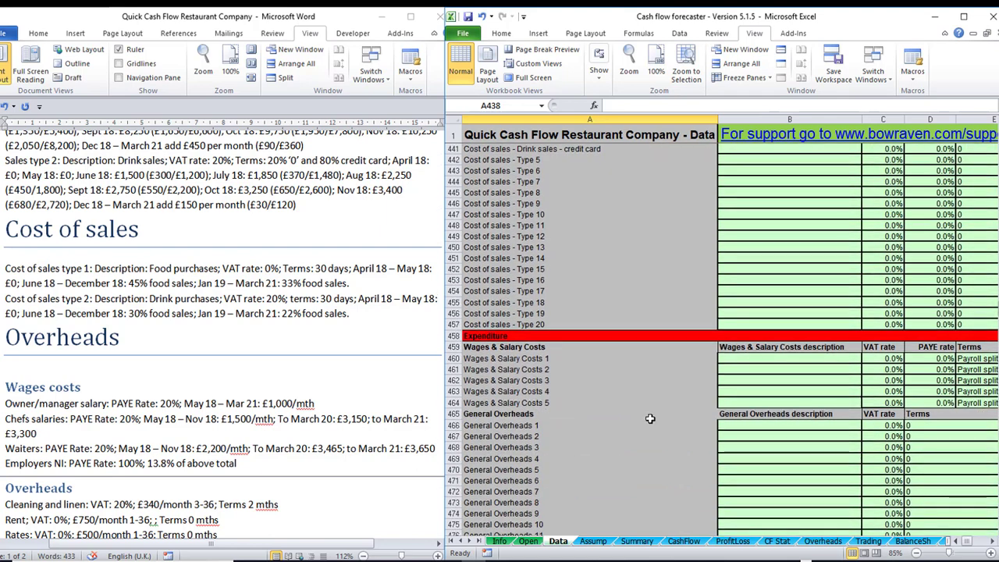
left_click(520, 360)
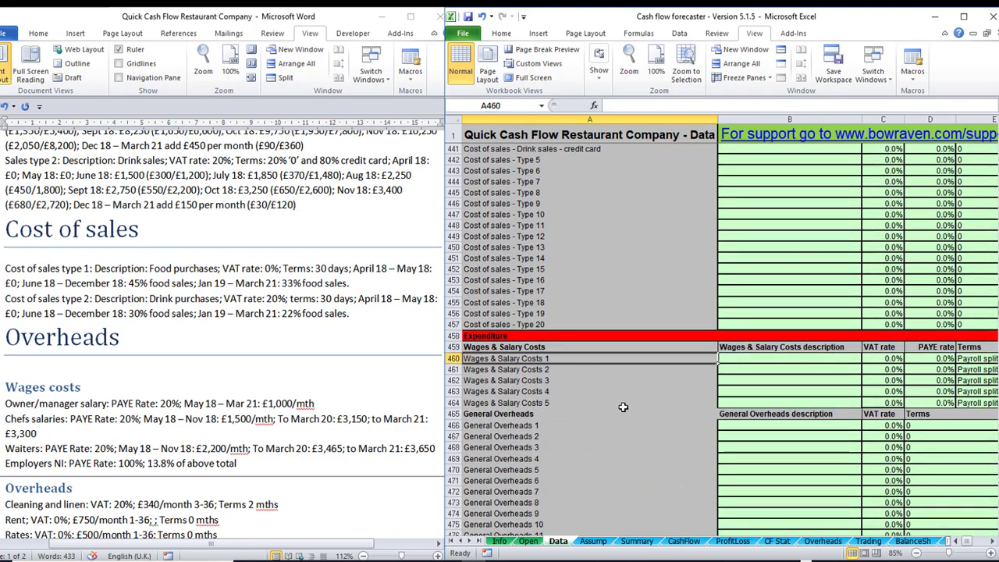
key("Right")
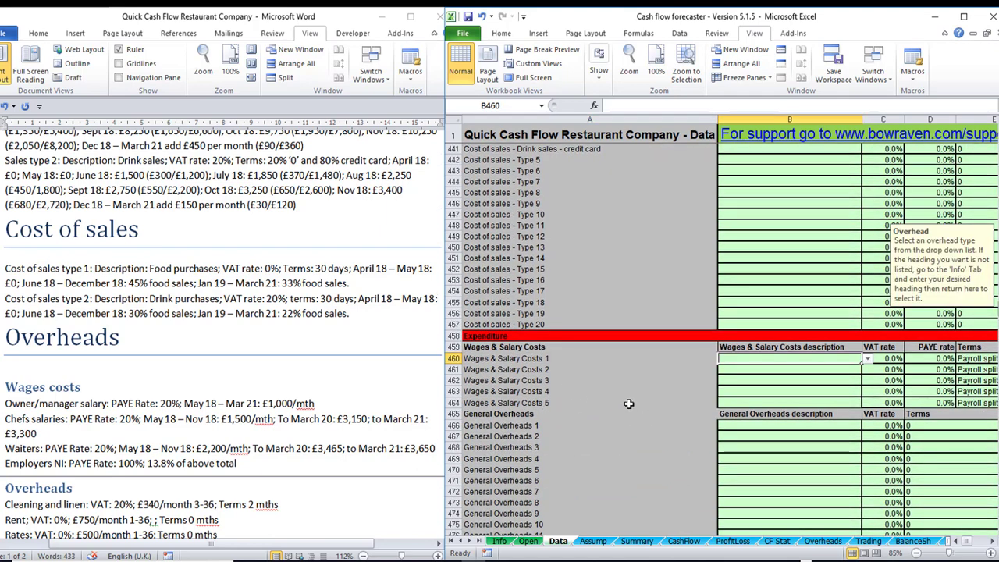
left_click(188, 366)
scroll(189, 368, "down", 1)
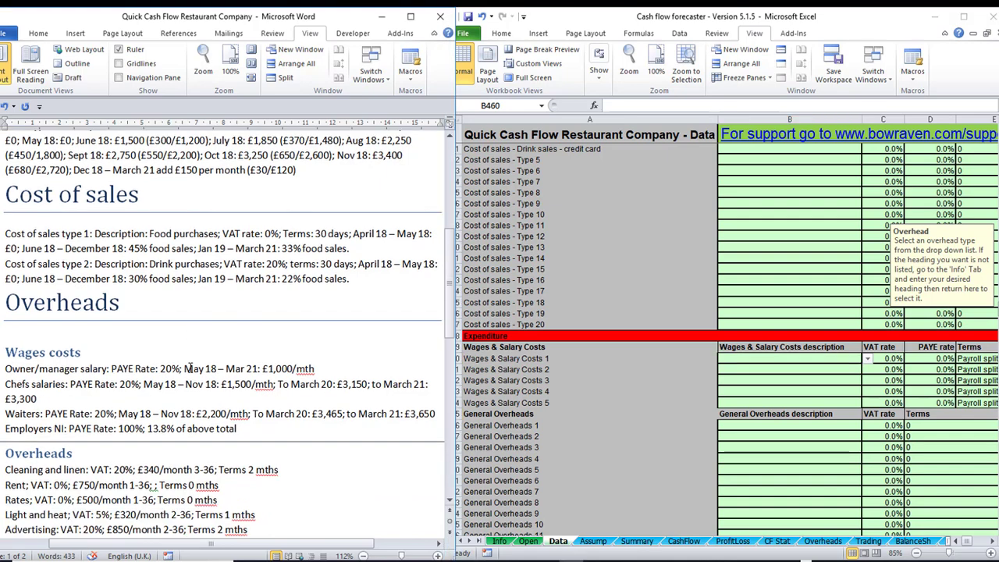
scroll(189, 366, "down", 3)
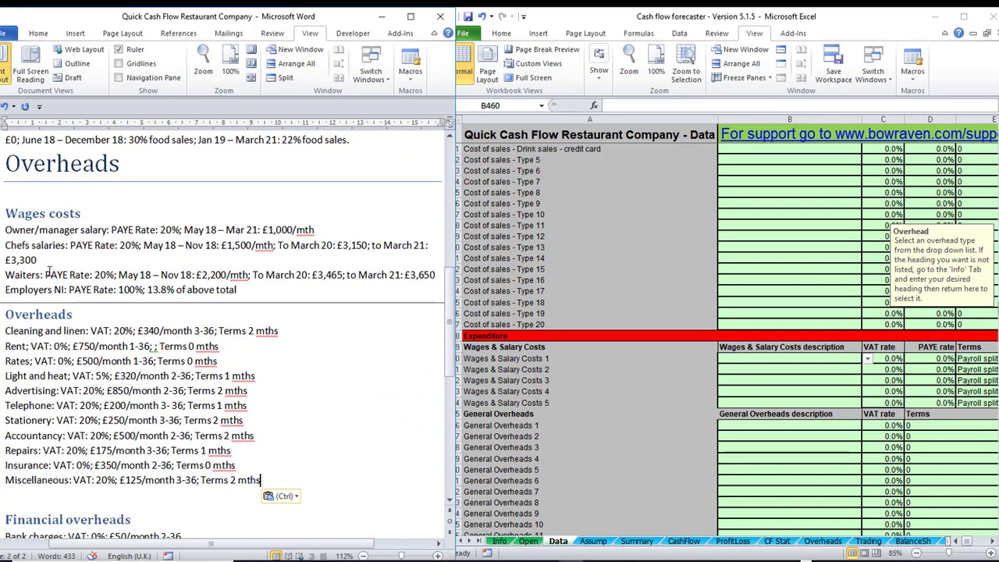
Examine the overhead types offered for the Wages & Salary Costs 1 description in Excel.
left_click(757, 362)
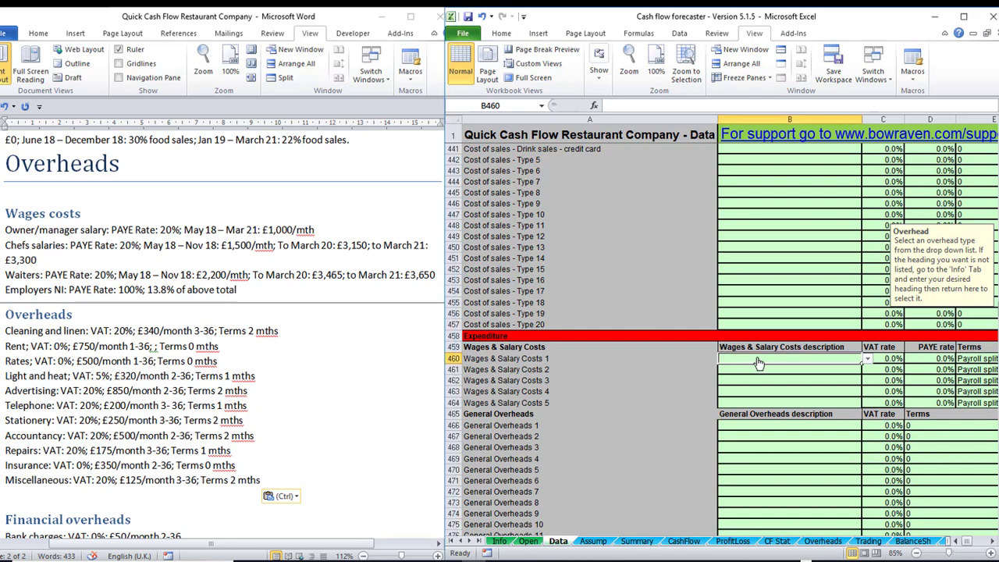
left_click(867, 358)
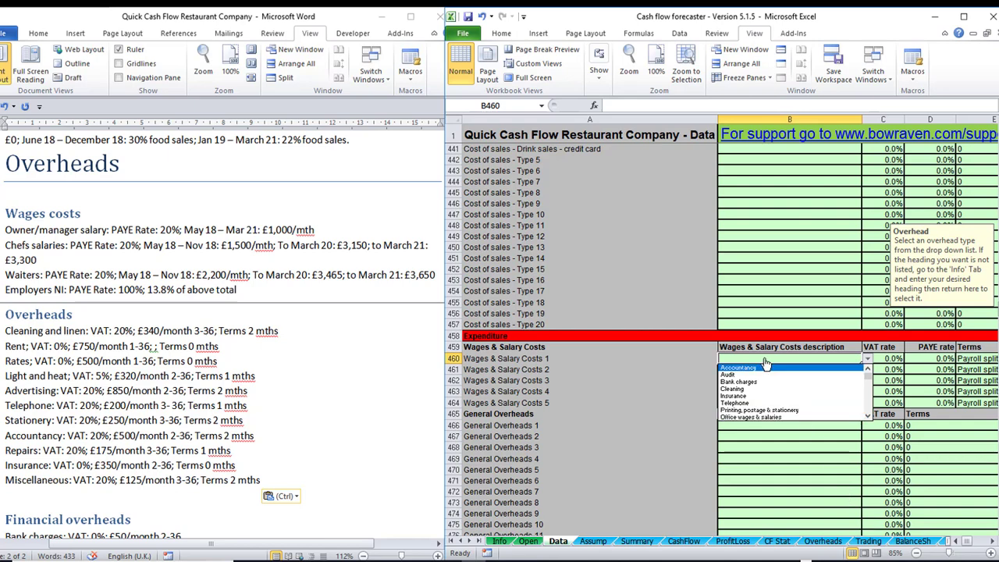
left_click(766, 304)
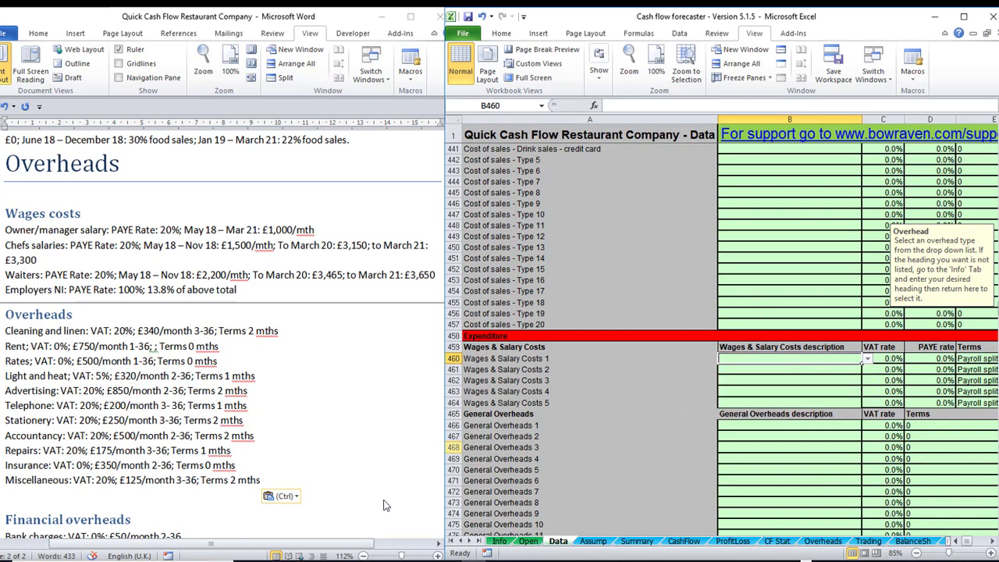
Enter Owner/manager salary as Expenses heading 29 on the Info sheet.
left_click(500, 541)
scroll(524, 411, "down", 20)
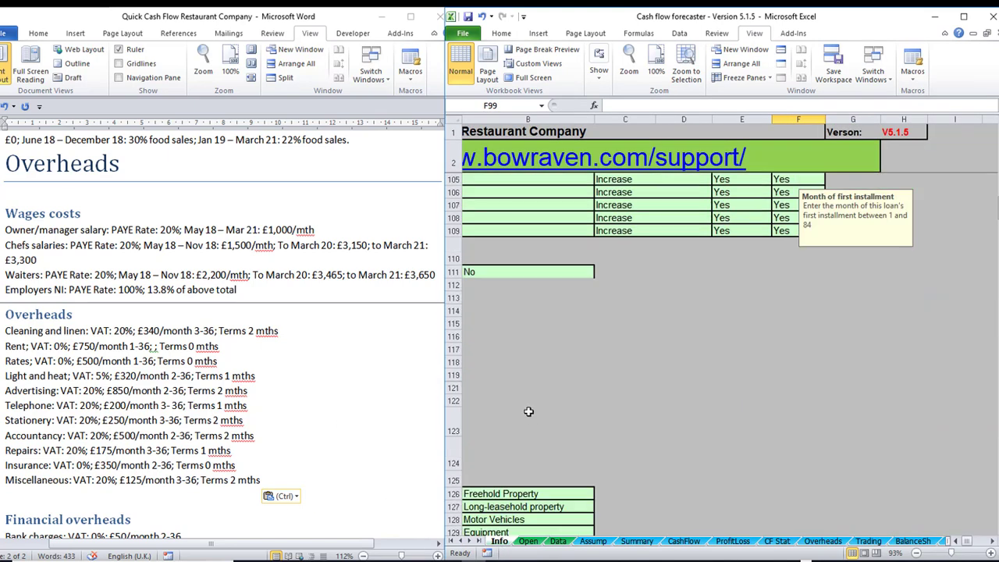
left_click(528, 414)
key("Left")
scroll(528, 414, "down", 1)
scroll(528, 414, "down", 20)
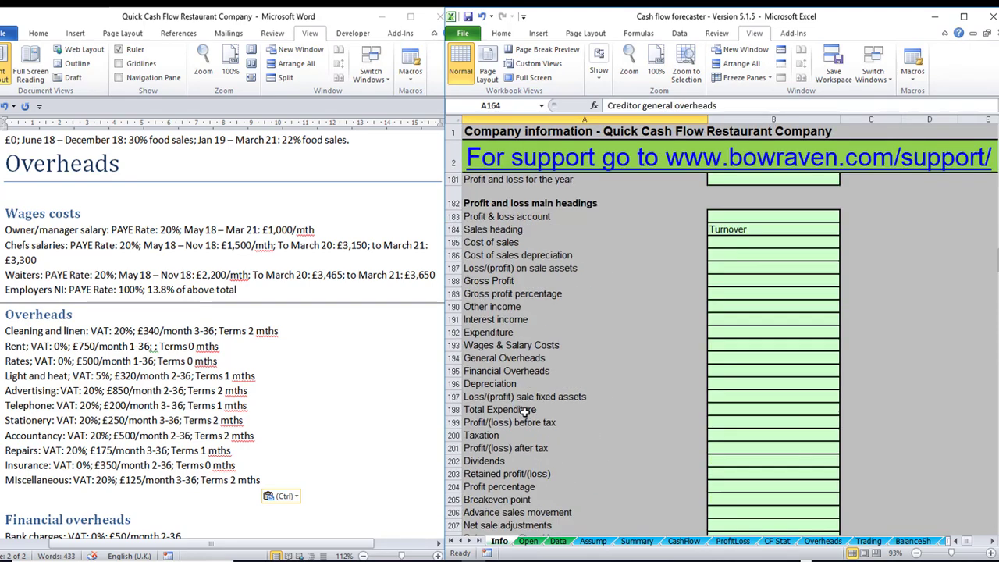
scroll(524, 413, "down", 5)
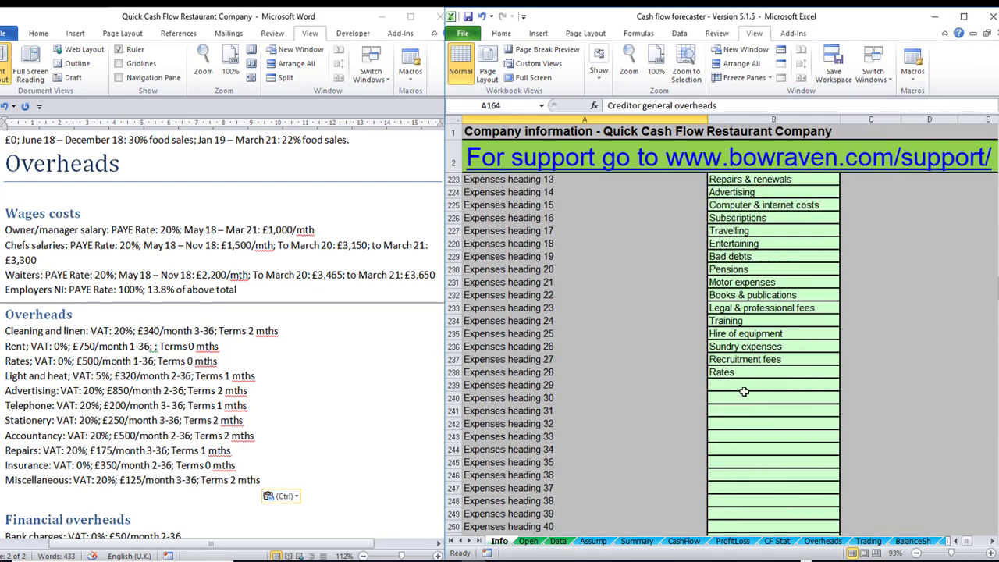
left_click(732, 384)
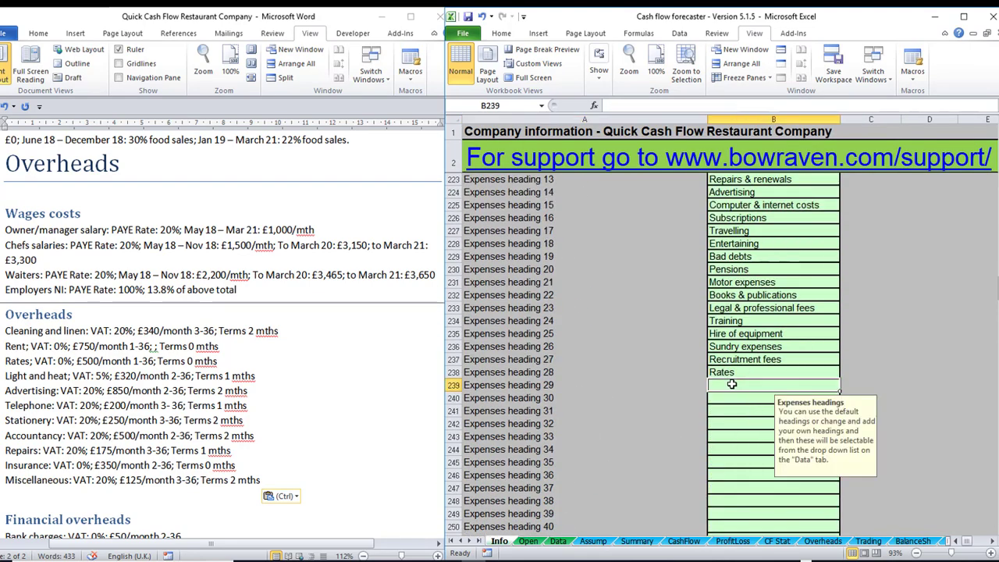
type("Owne")
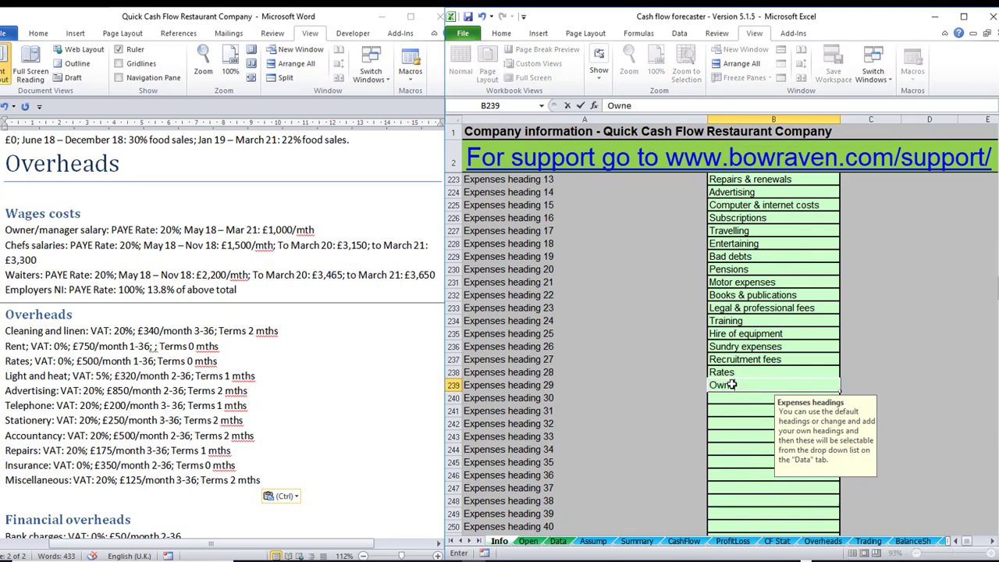
type("r/manager salary")
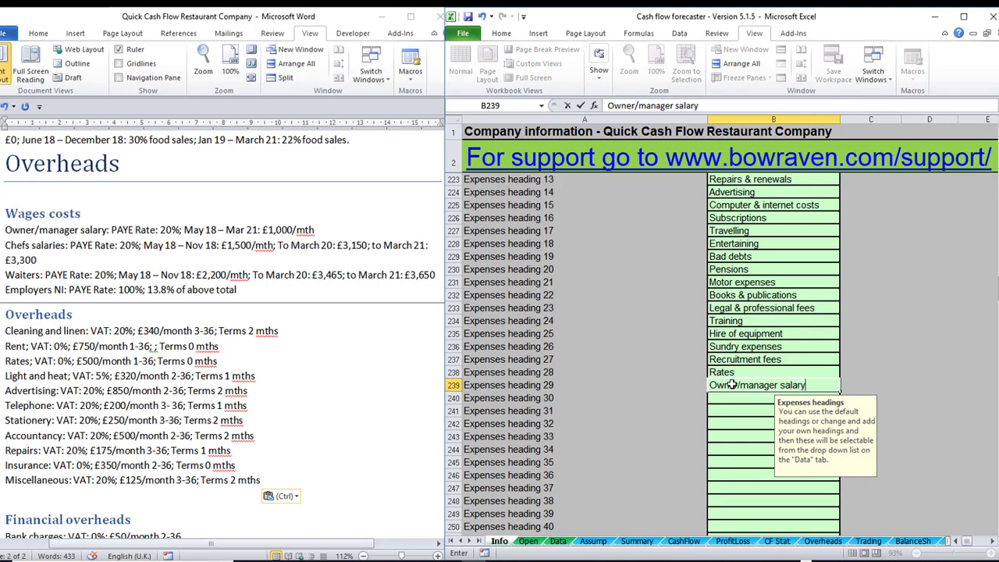
key("Return")
Enter Chefs salaries as Expenses heading 30 and Waiter wages as Expenses heading 31.
type("Che")
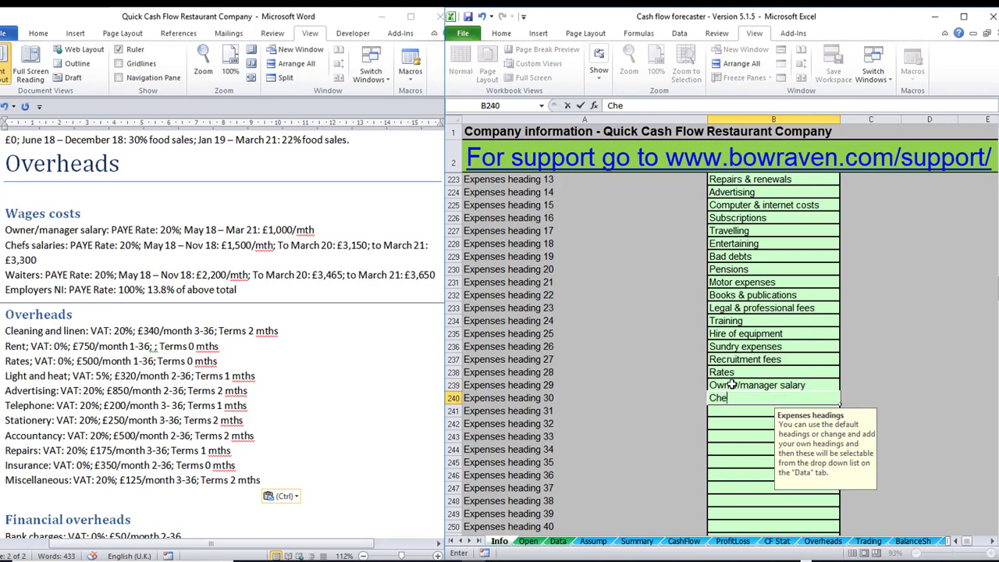
type("fs salarie")
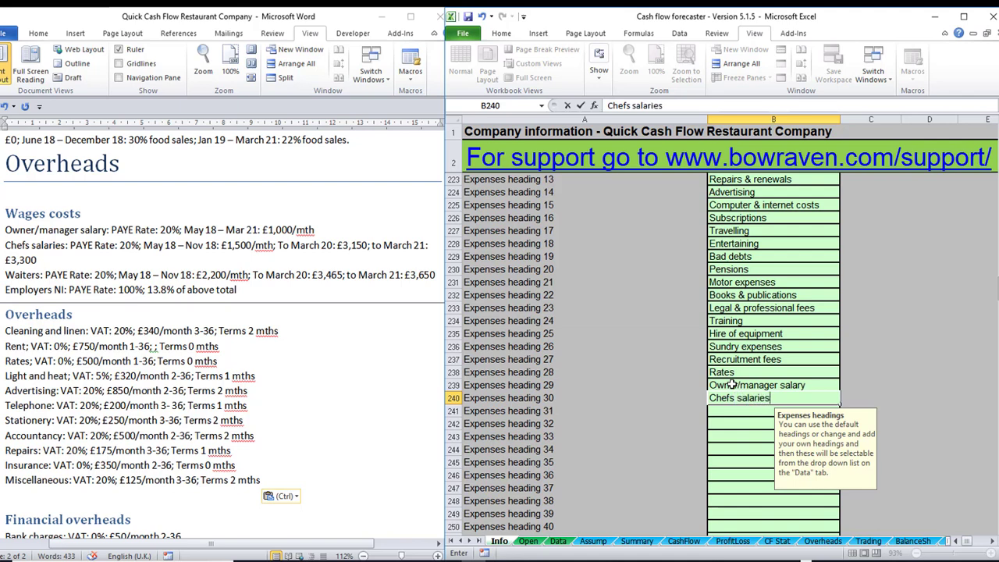
type("s")
key("Return")
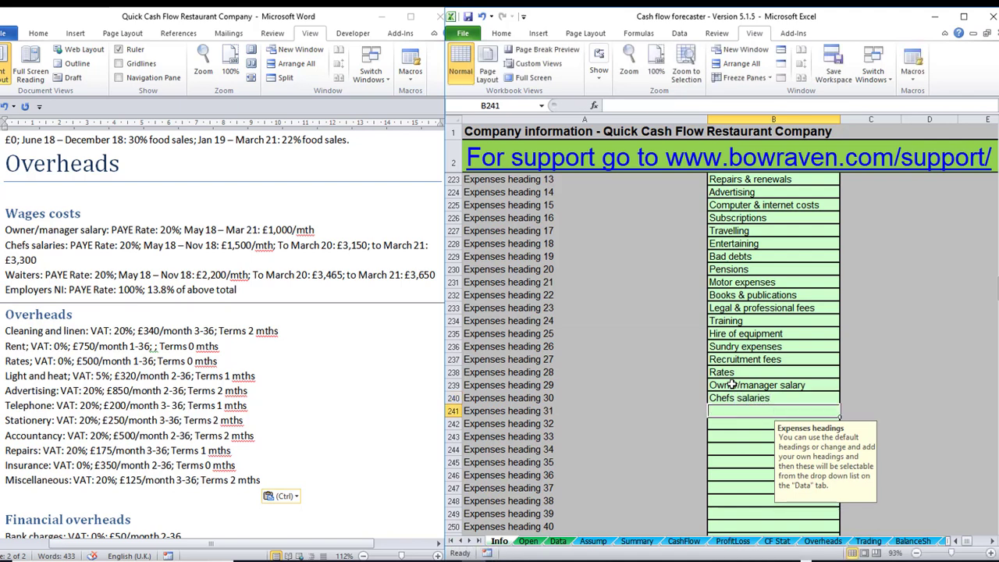
type("Waiter")
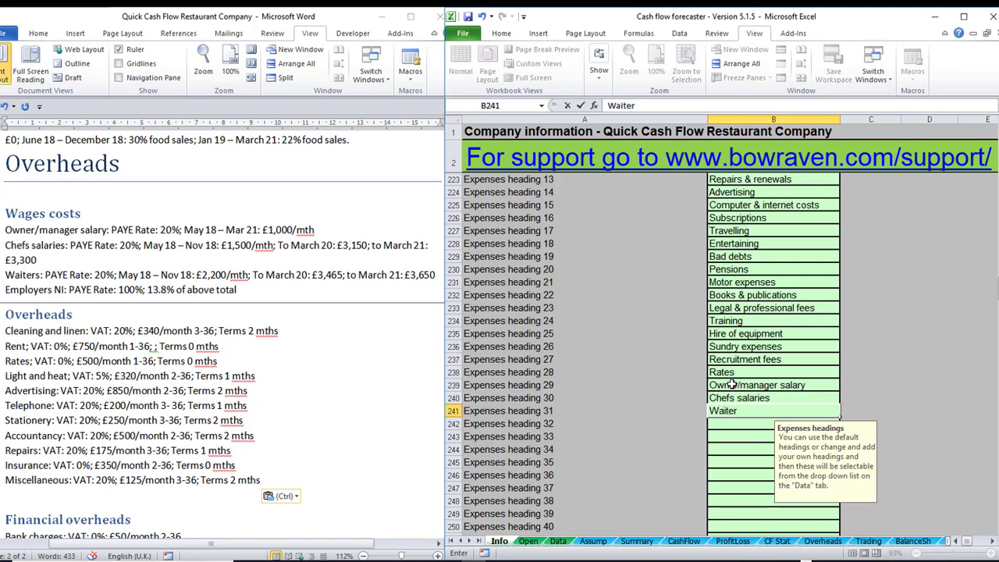
type(" wages")
key("Return")
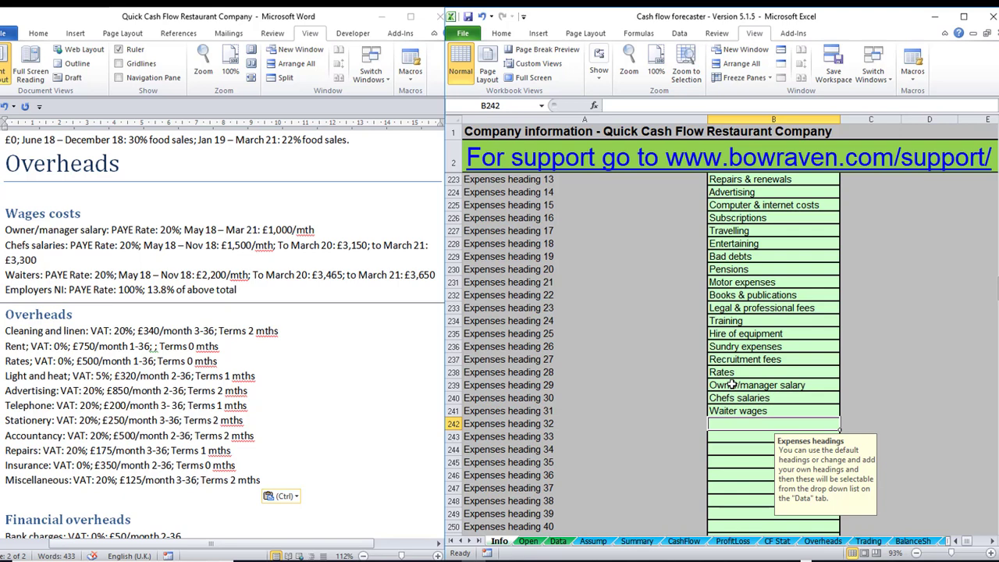
Set the Wages & Salary Costs 1 description on the Data sheet to Owner/manager salary.
left_click(557, 541)
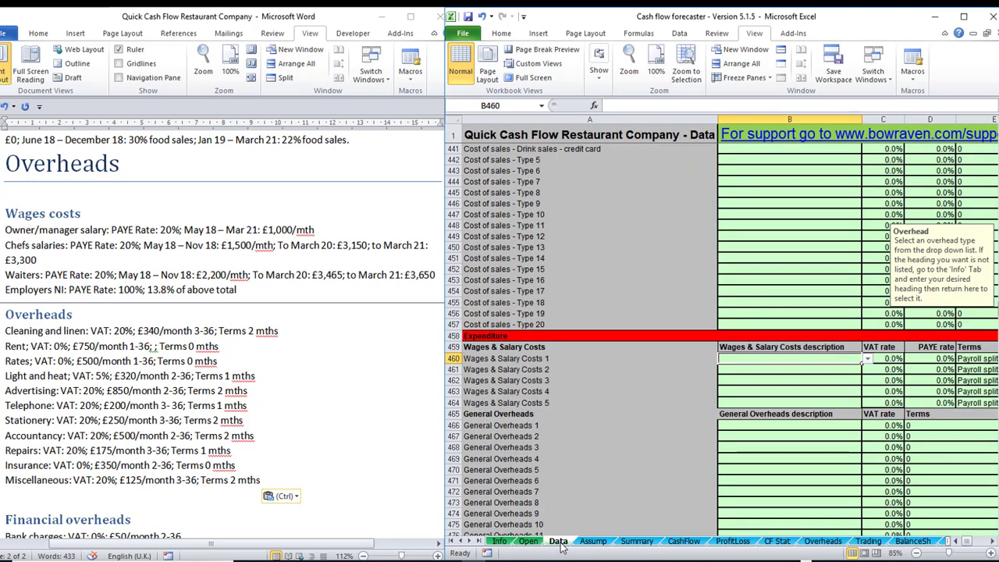
left_click(866, 359)
left_click(870, 402)
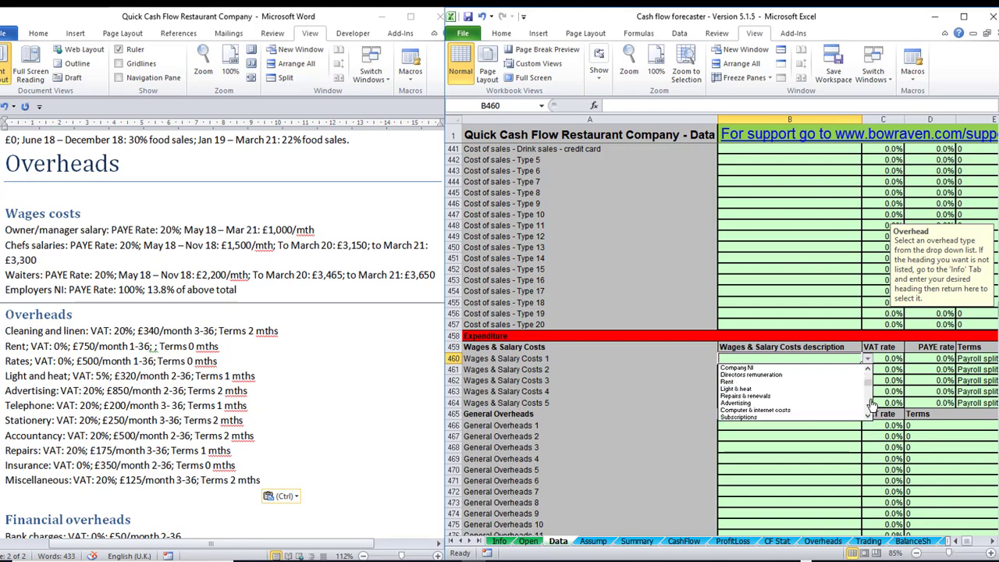
left_click(870, 405)
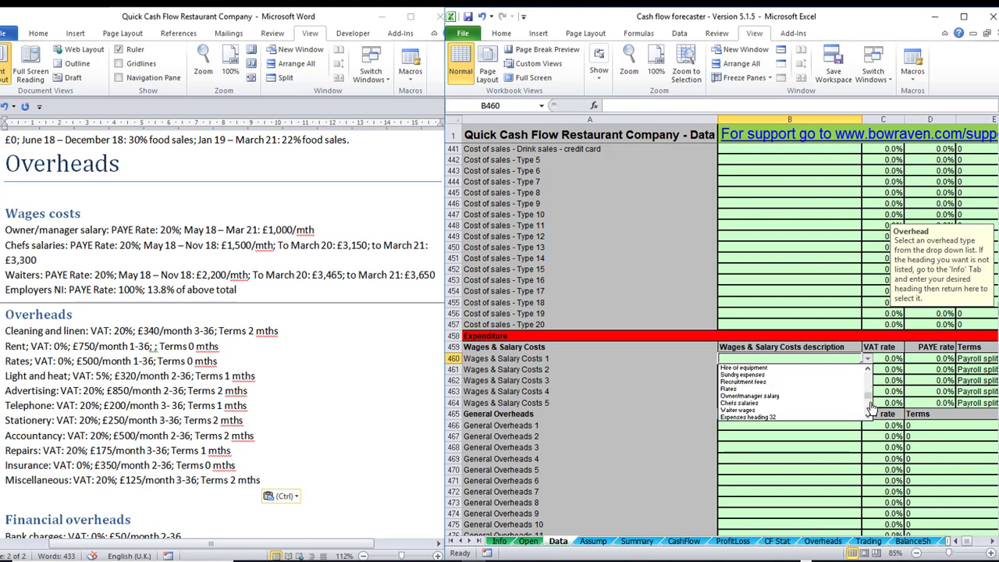
left_click(754, 395)
Set the Wages & Salary Costs 2 description to Chefs salaries.
left_click(850, 369)
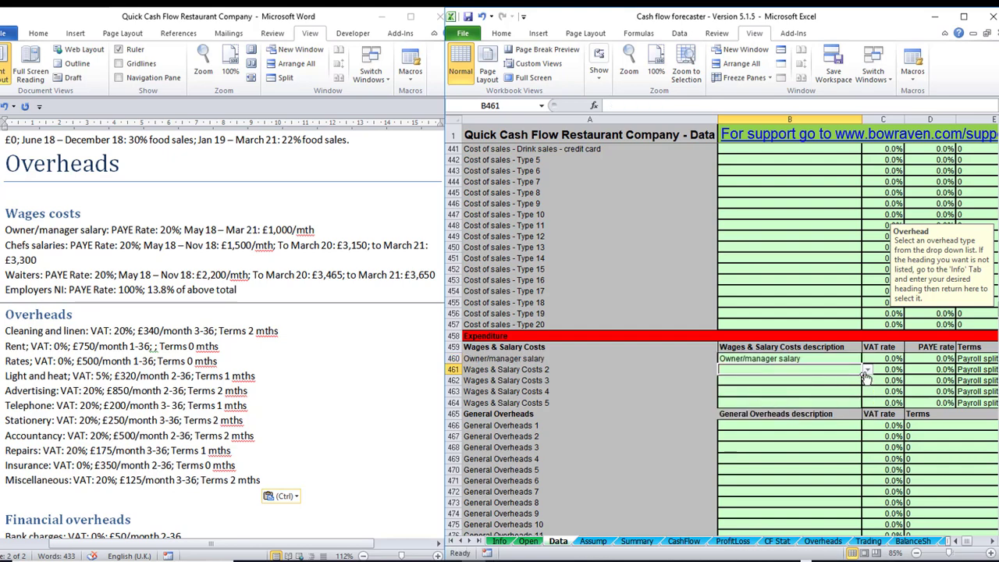
left_click(866, 369)
left_click(868, 419)
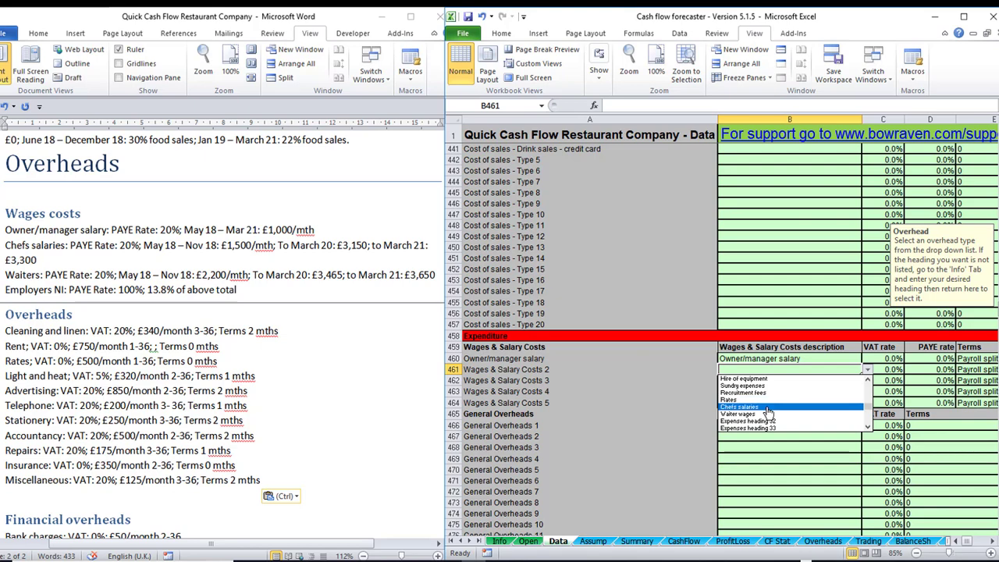
left_click(783, 407)
Set the Wages & Salary Costs 3 description to Waiter wages.
left_click(850, 380)
left_click(866, 380)
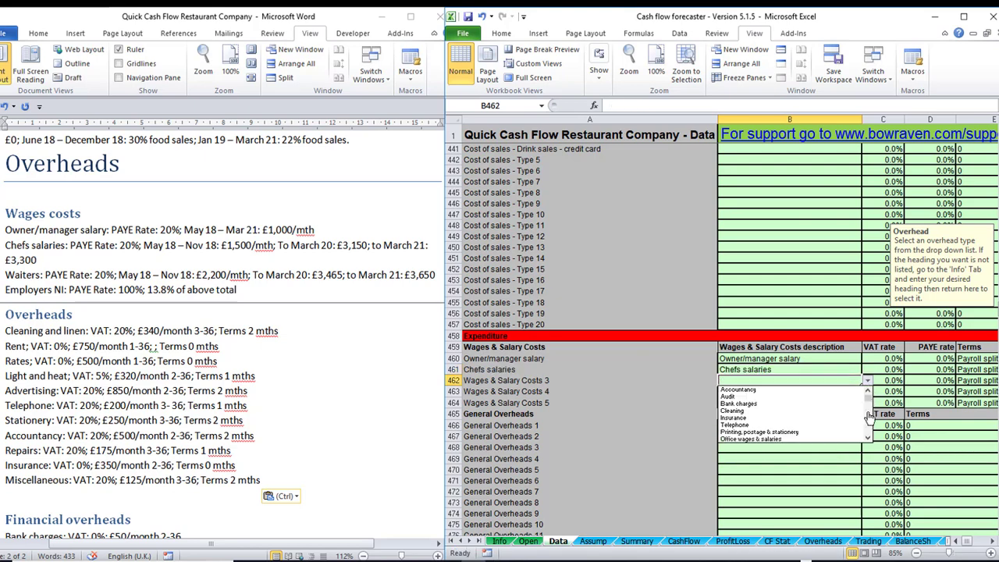
left_click(868, 422)
left_click(868, 422)
left_click(869, 422)
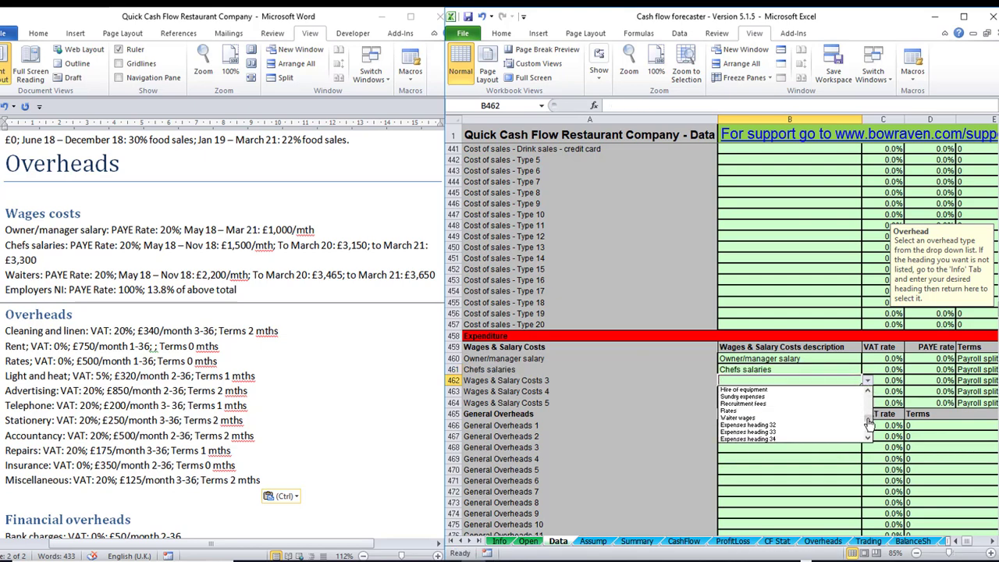
left_click(760, 419)
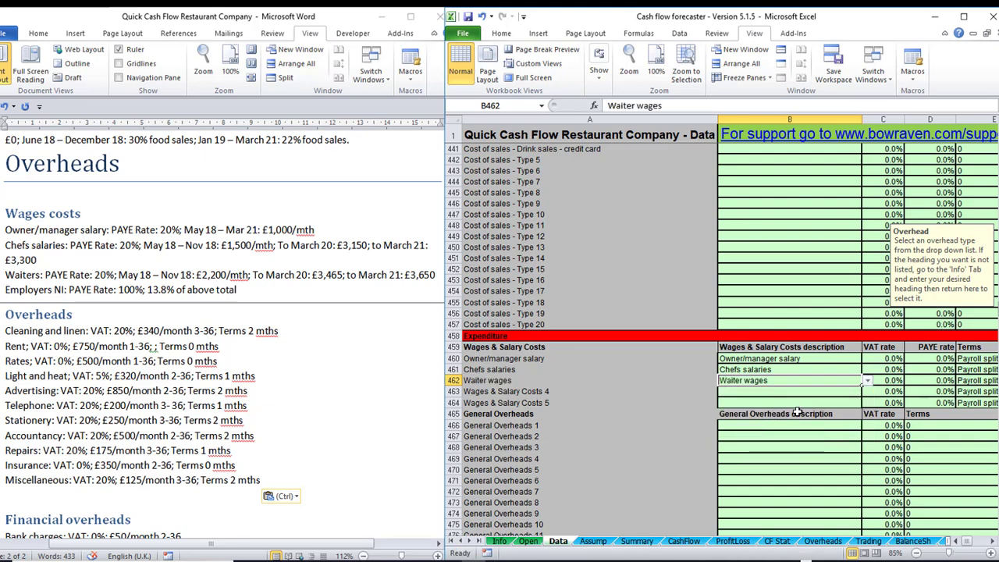
Set the Wages & Salary Costs 4 description to Company NI.
left_click(857, 393)
left_click(866, 392)
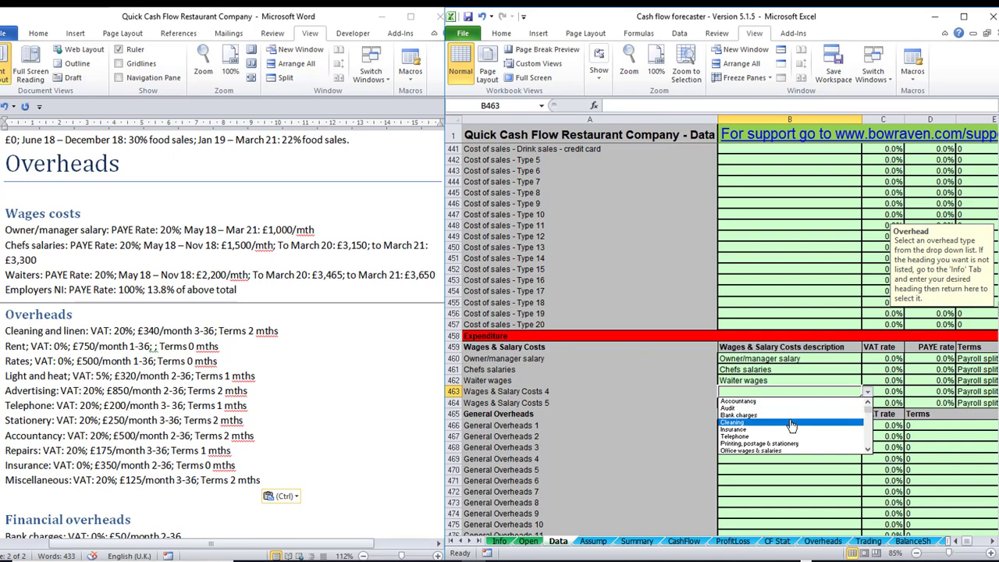
left_click(867, 451)
left_click(868, 451)
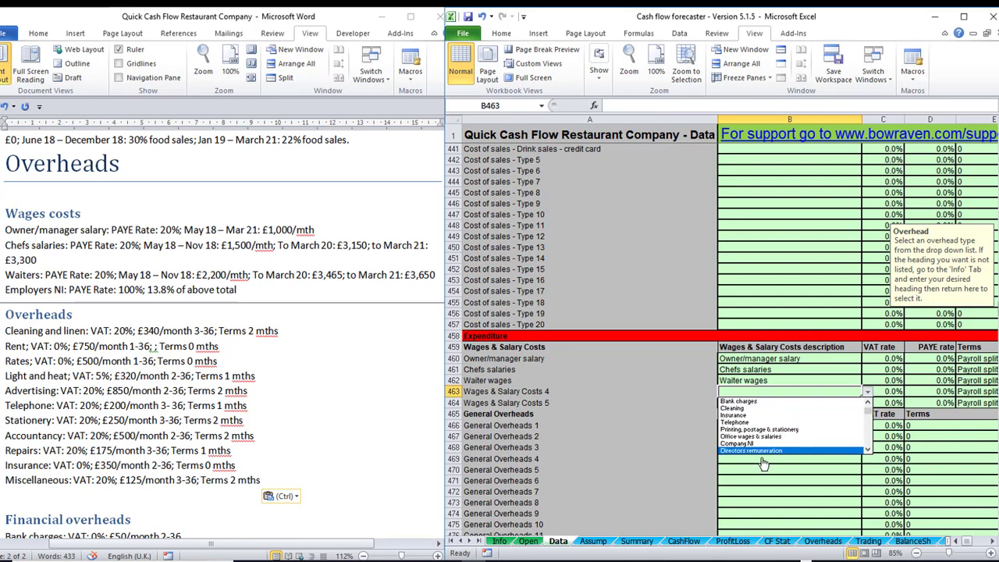
left_click(754, 448)
Set the PAYE rate to 20% for Owner/manager salary, Chefs salaries and Waiter wages, and to 100% for Company NI.
key("Right")
key("Right")
key("Right")
key("Right")
key("Right")
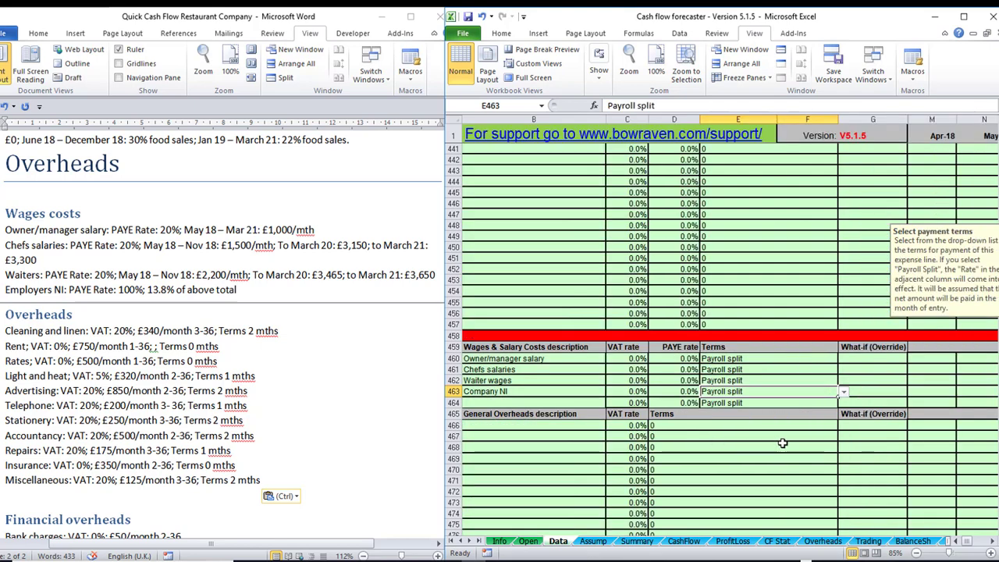
left_click(711, 397)
key("Left")
key("Left")
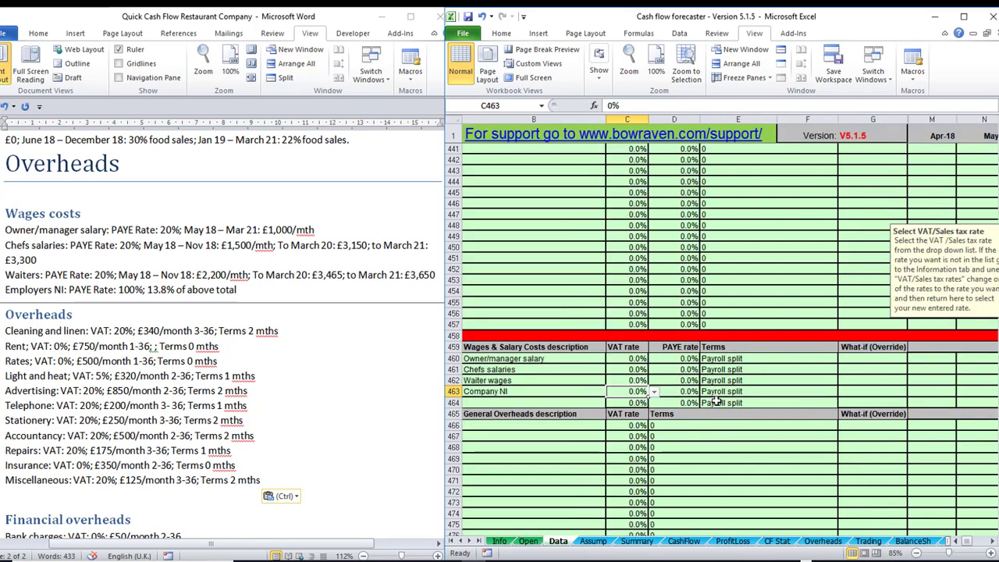
key("Up")
key("Up")
key("Up")
key("Right")
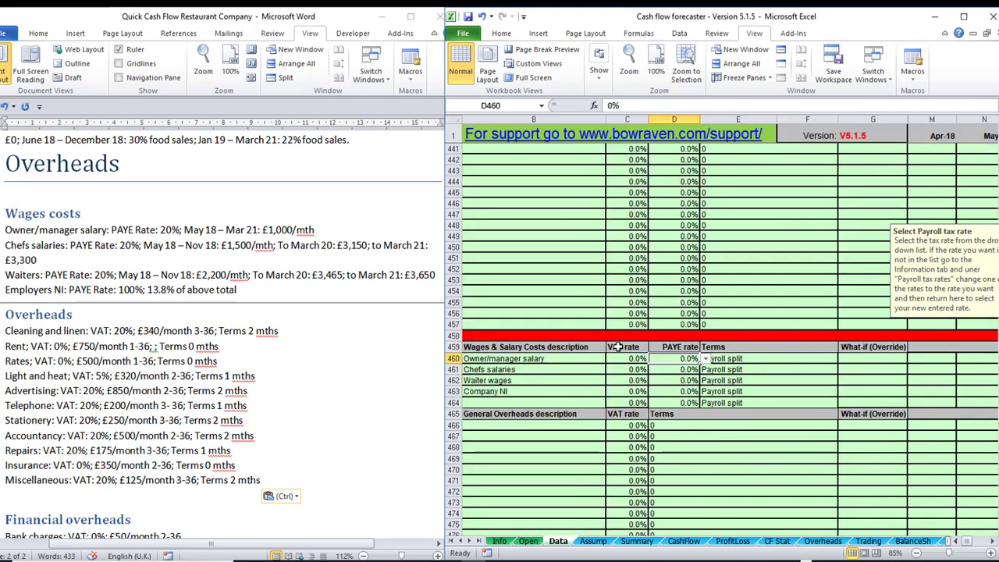
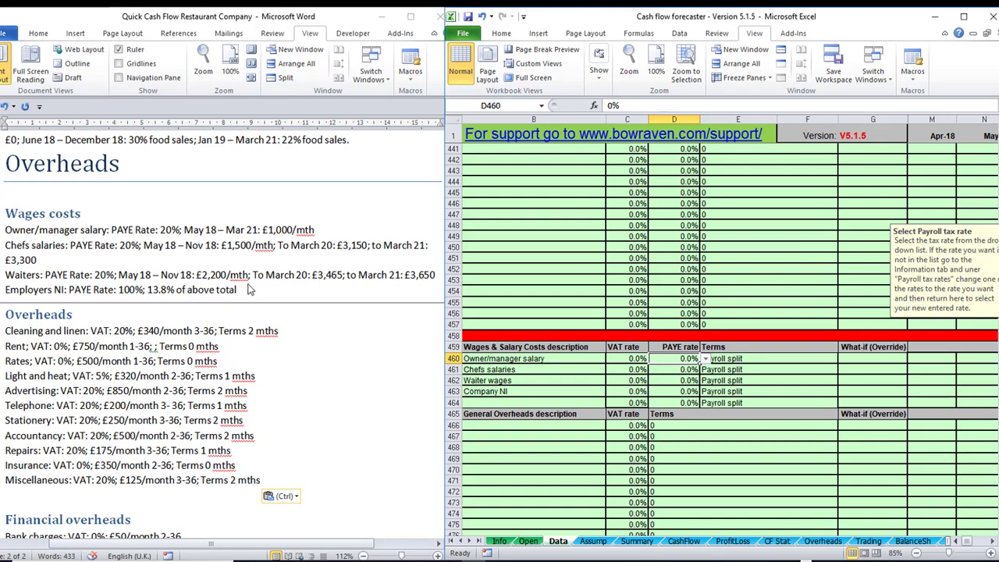
type("20")
key("Return")
type("20")
key("Return")
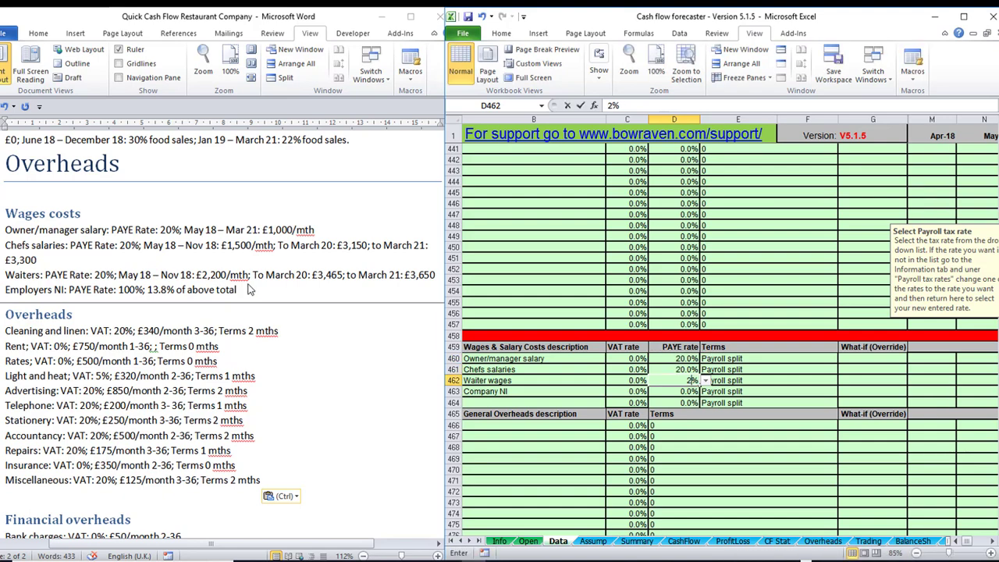
type("20")
key("Return")
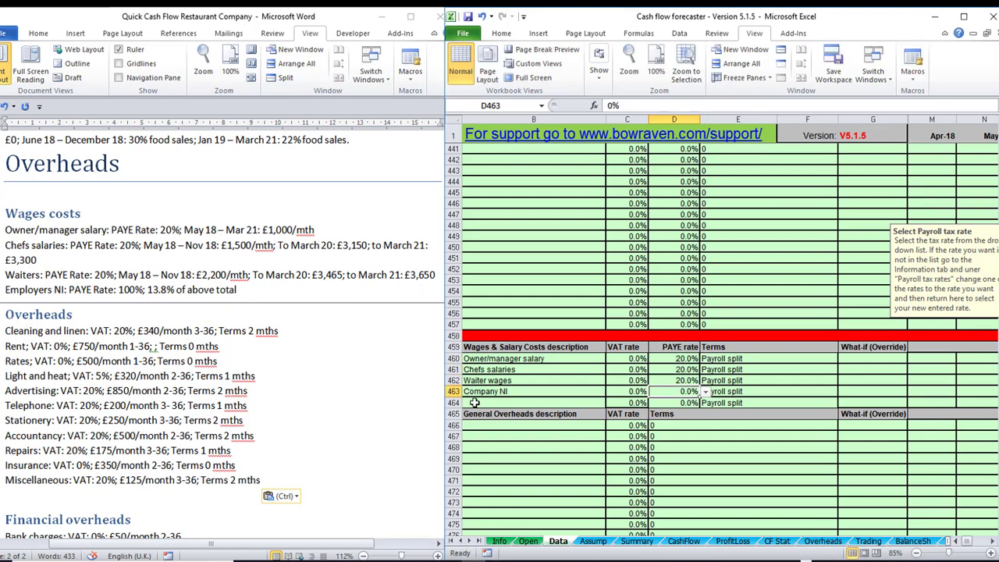
type("100")
key("Return")
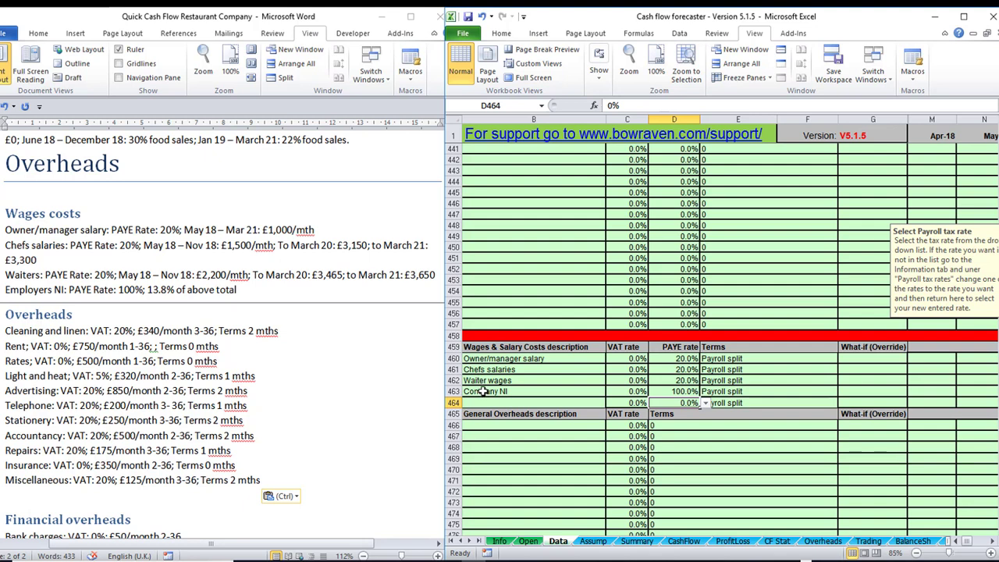
Enter 1000 as the Owner/manager salary for May-18 and fill it across the following months.
key("Up")
key("Up")
key("Up")
key("Up")
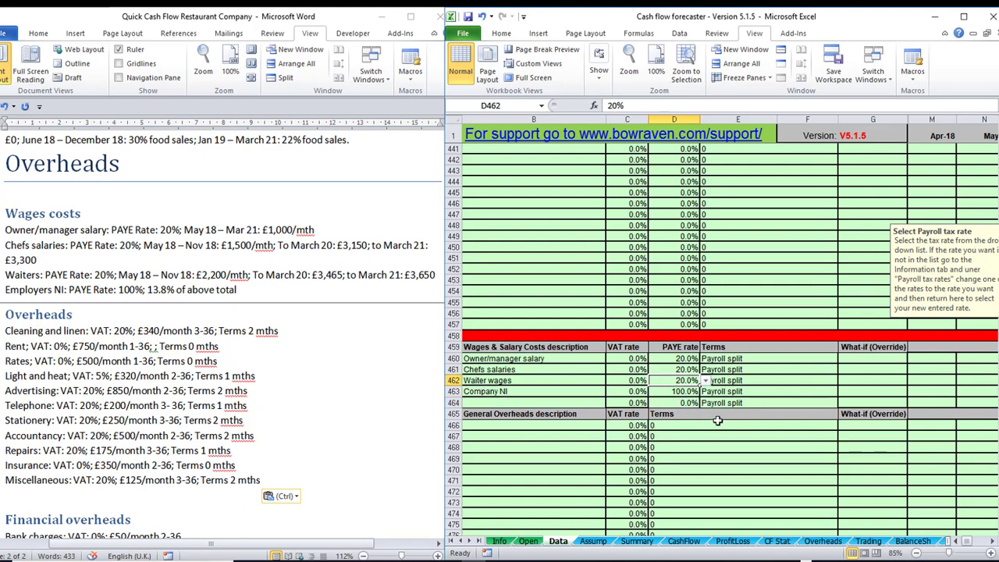
key("Right")
key("Right")
key("Right")
key("Right")
key("Right")
key("Right")
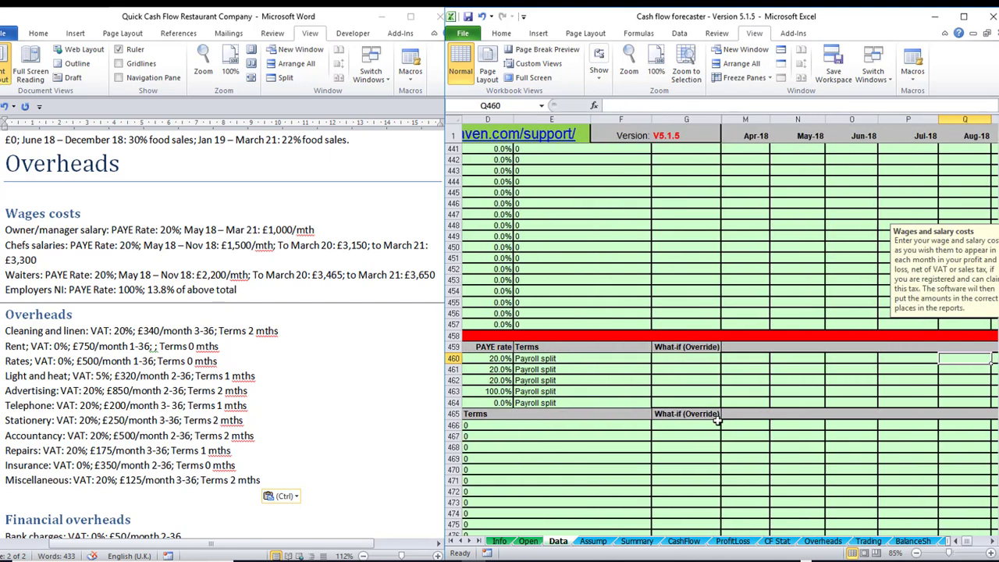
key("Left")
key("Left")
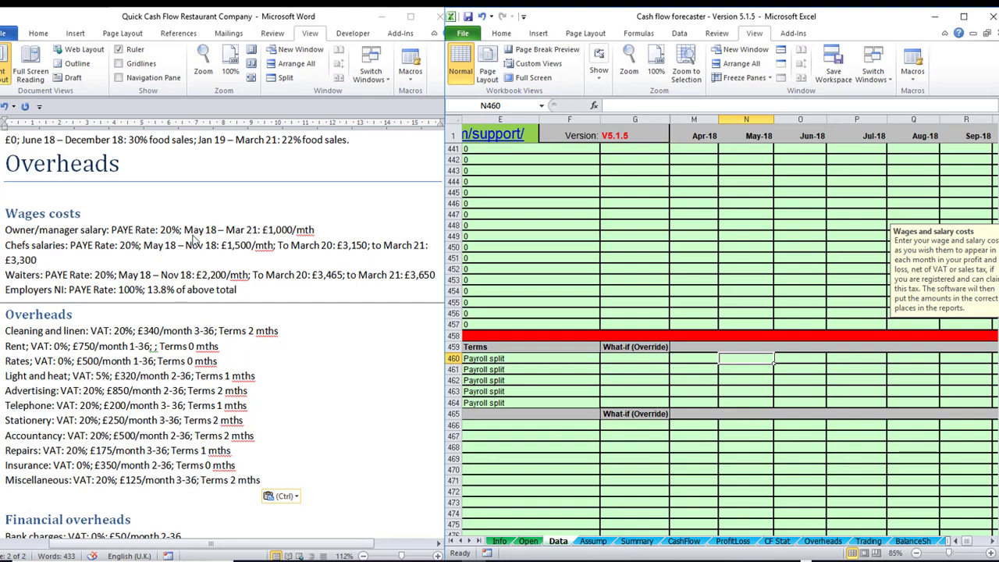
type("1000")
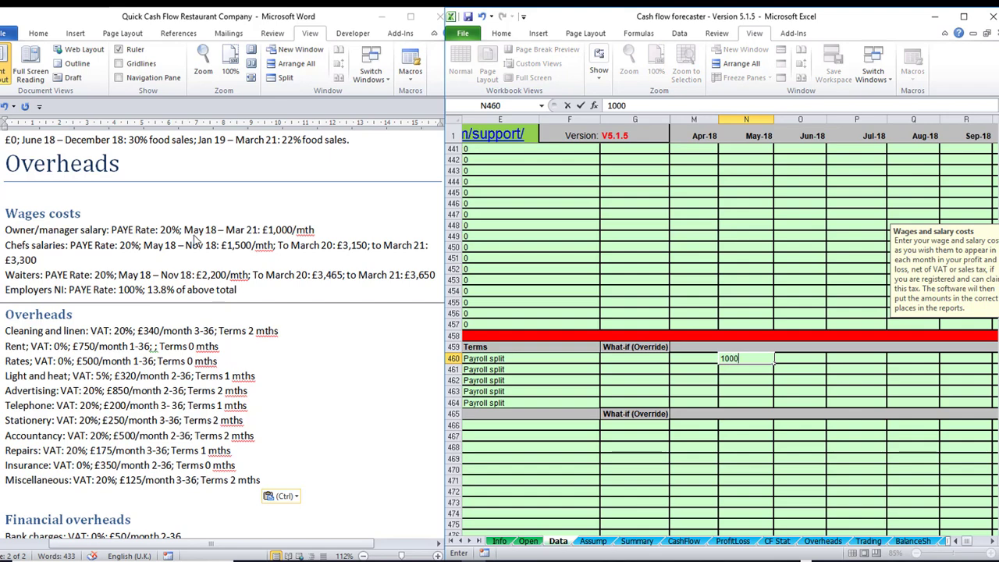
key("Return")
left_click(737, 358)
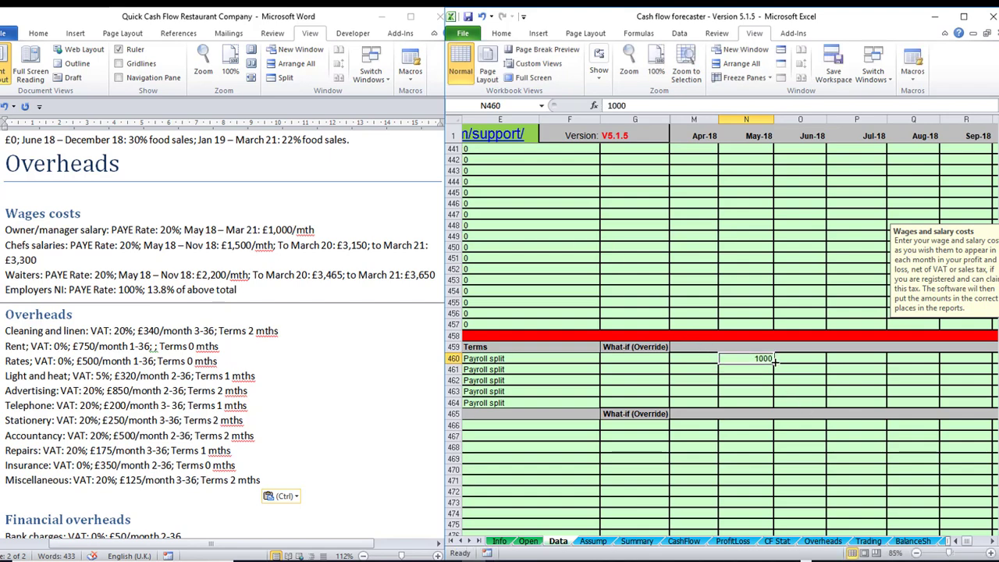
left_click_drag(775, 363, 888, 384)
Select the May-18 cell in the Chefs salaries row for entering the monthly cost.
key("Home")
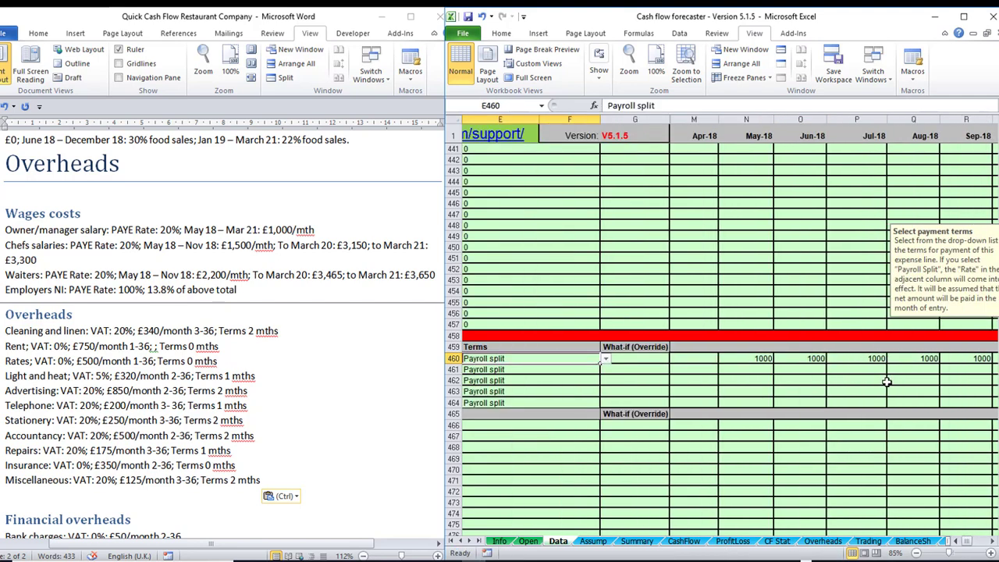
key("Down")
key("Left")
key("Left")
key("Left")
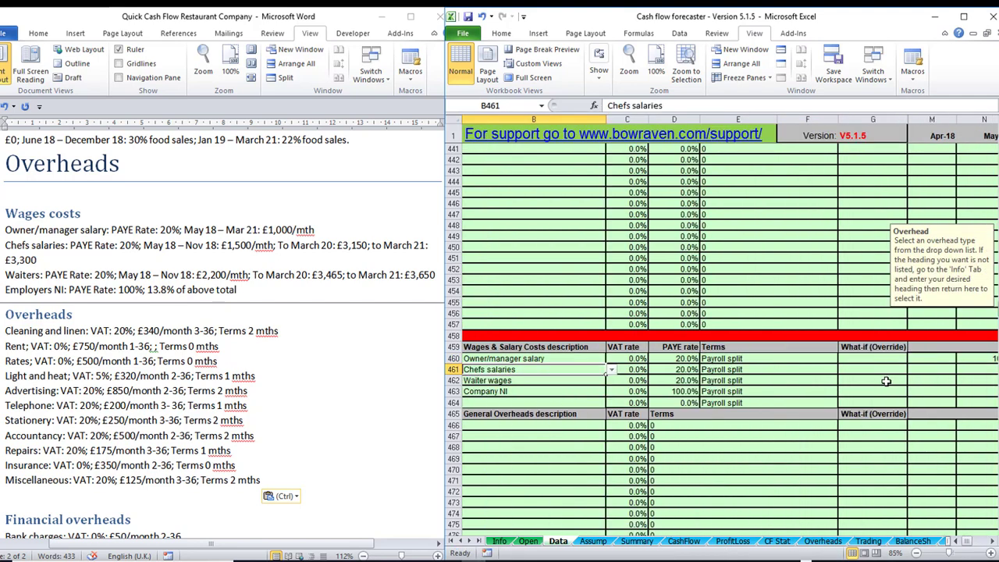
key("Right")
key("Right")
key("Right")
key("Right")
key("Right")
key("Right")
key("Right")
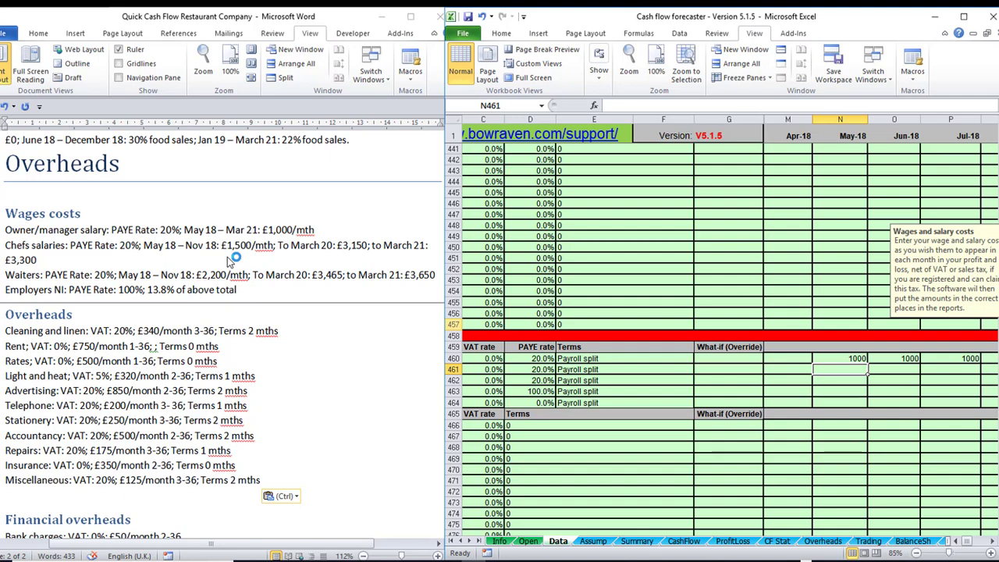
Enter Chefs salaries of 1500 for each month from May-18 to Nov-18, and 3150 for Dec-18.
type("1500")
key("Right")
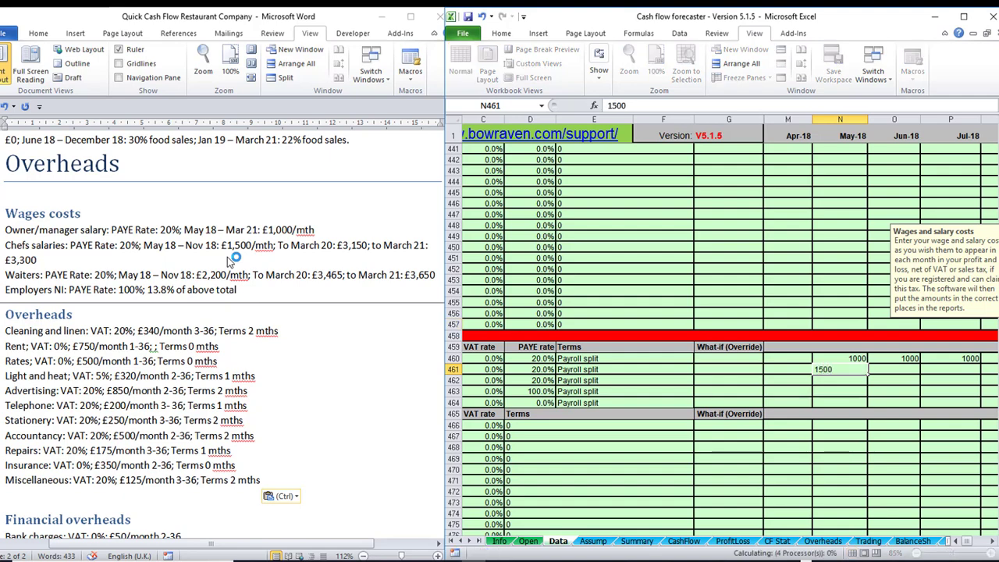
left_click(843, 369)
mouse_move(867, 374)
left_mouse_down()
mouse_move(991, 385)
mouse_move(951, 374)
mouse_move(847, 376)
mouse_move(853, 370)
left_mouse_up()
left_click(853, 370)
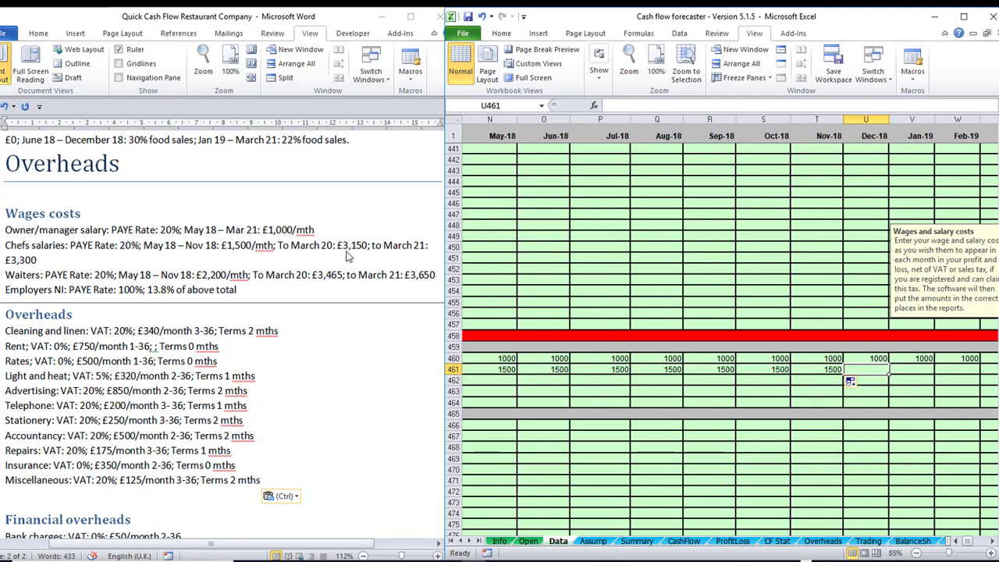
type("3150")
key("Left")
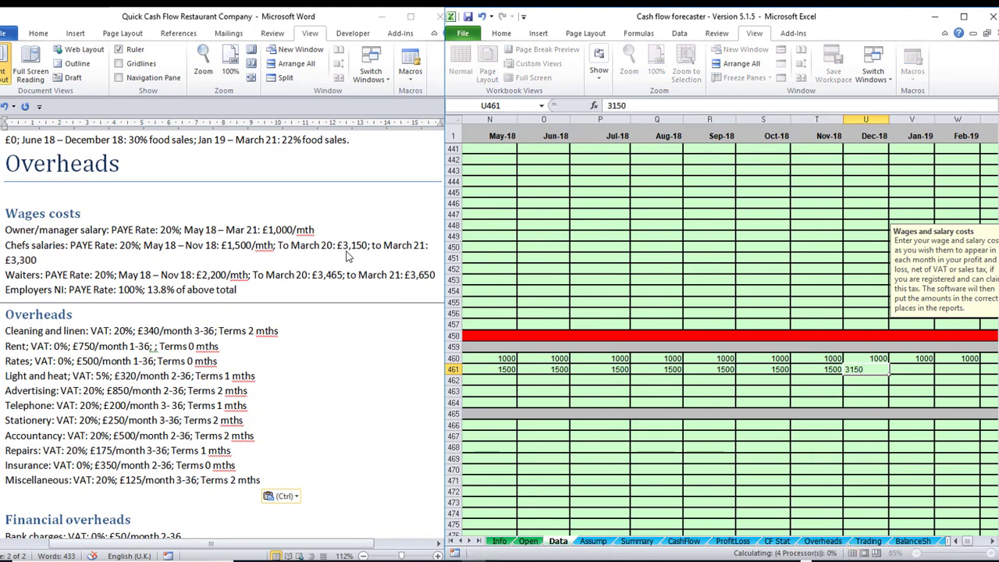
Enter 2200 for Waiter wages in May-18 and fill it across to Nov-18.
key("Left")
key("Left")
key("Left")
key("Left")
key("Left")
key("Left")
key("Left")
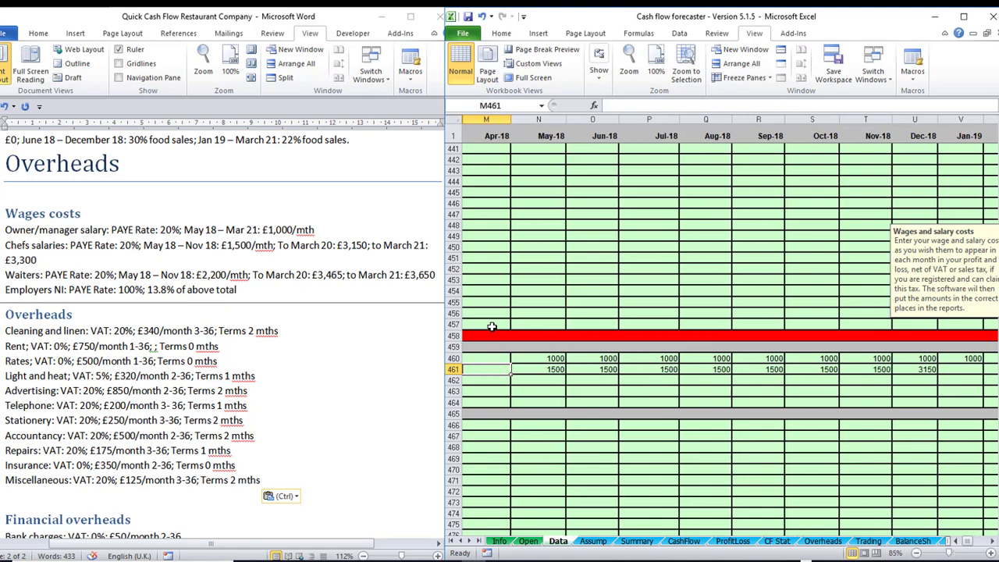
key("Left")
key("Right")
key("Right")
key("Down")
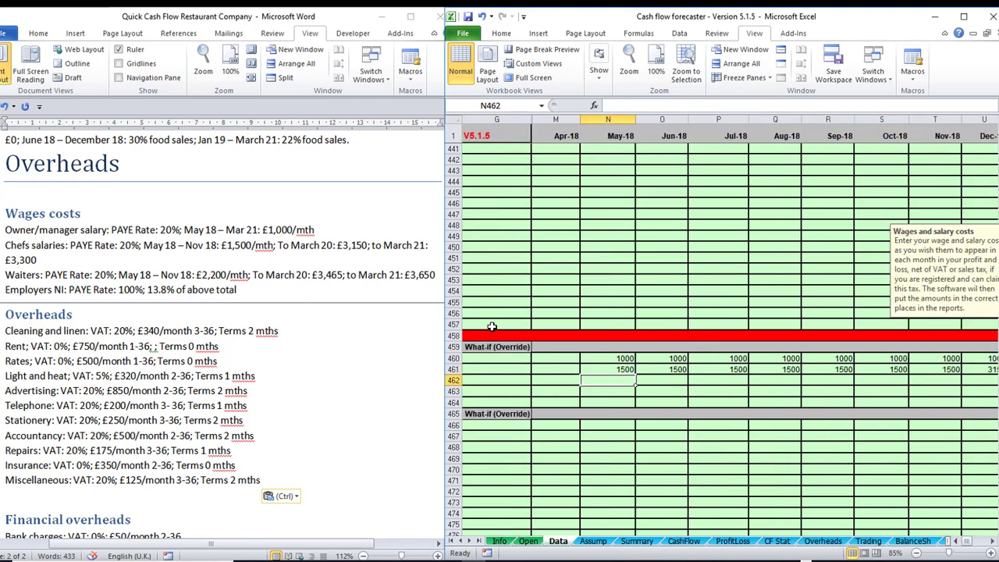
type("2200")
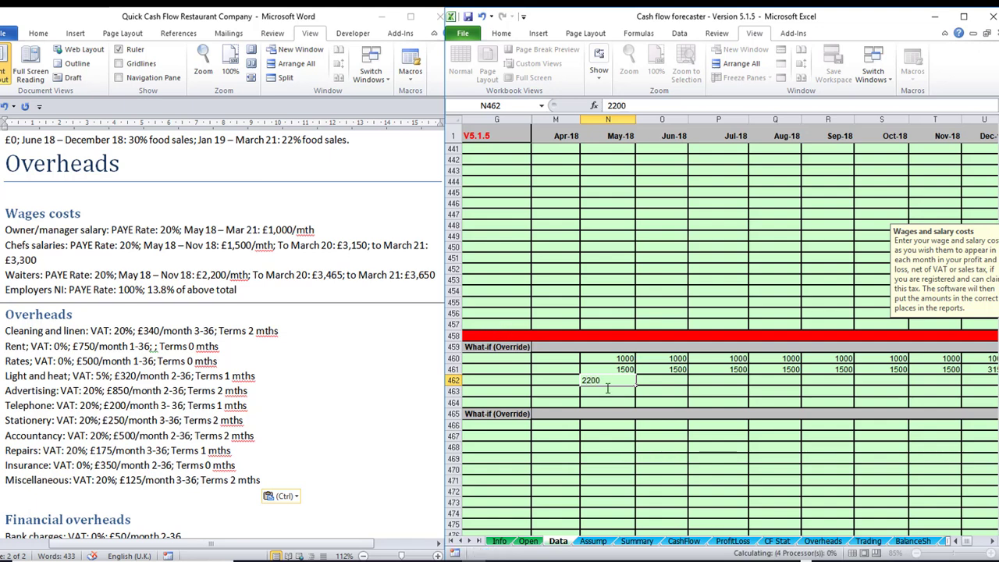
key("Right")
key("Left")
left_click_drag(635, 385, 966, 389)
left_click(971, 381)
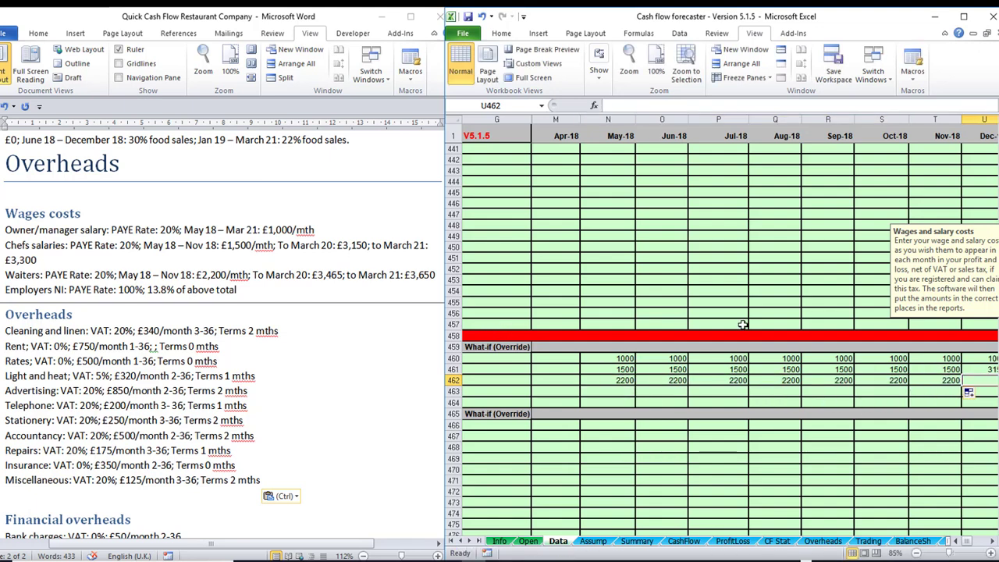
Enter 3465 for Waiter wages in Dec-18 and fill the Dec-18 chef and waiter amounts across to Mar-20.
type("3465")
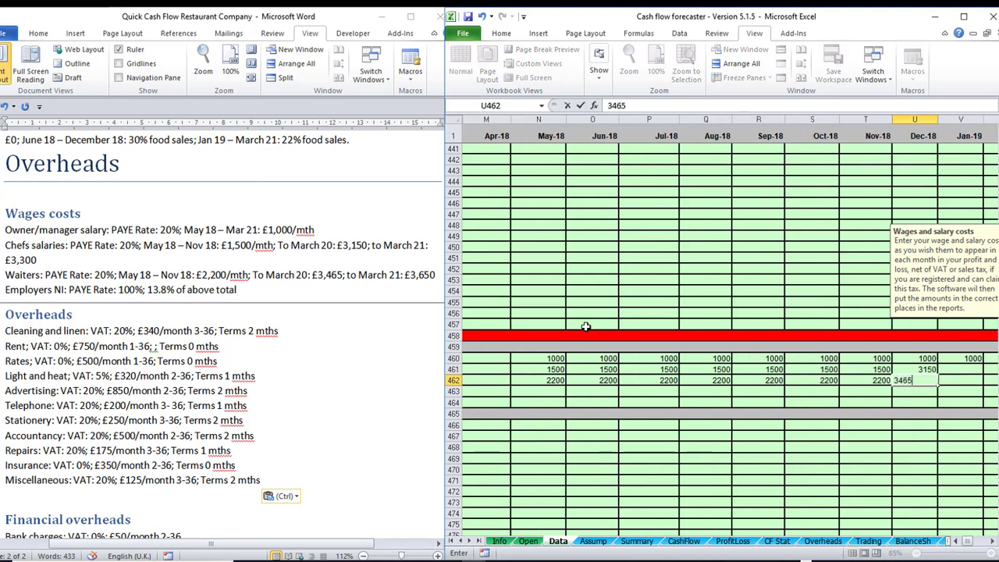
key("Return")
left_click_drag(930, 373, 938, 393)
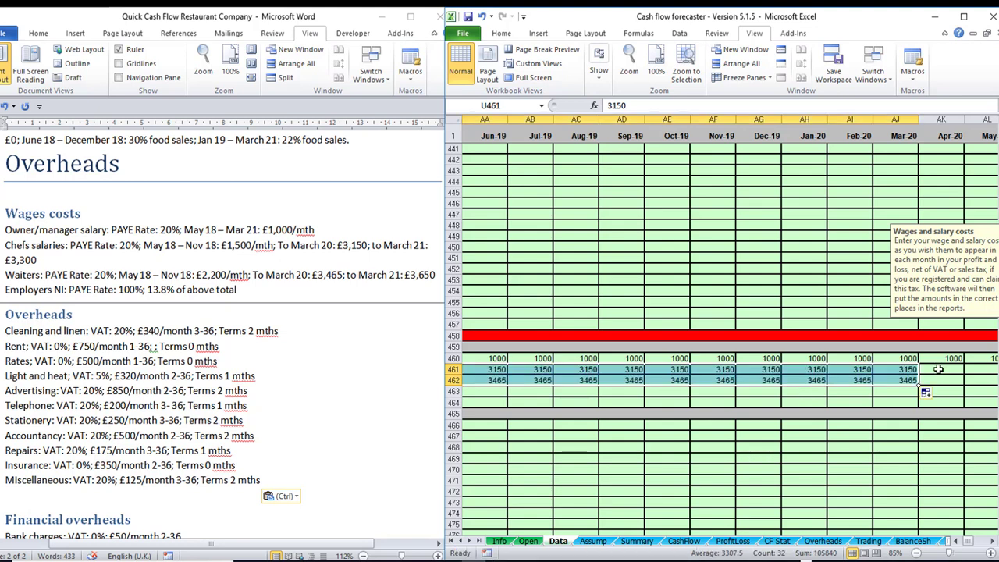
Enter 3300 for Chefs salaries and 3650 for Waiter wages in Apr-20, and fill both rows across to Mar-21.
left_click(939, 369)
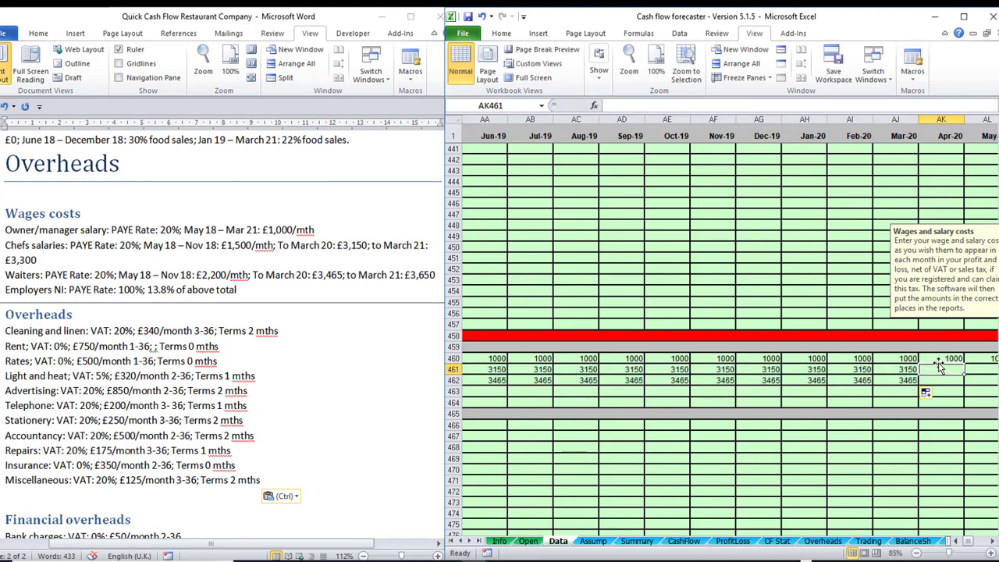
type("3300")
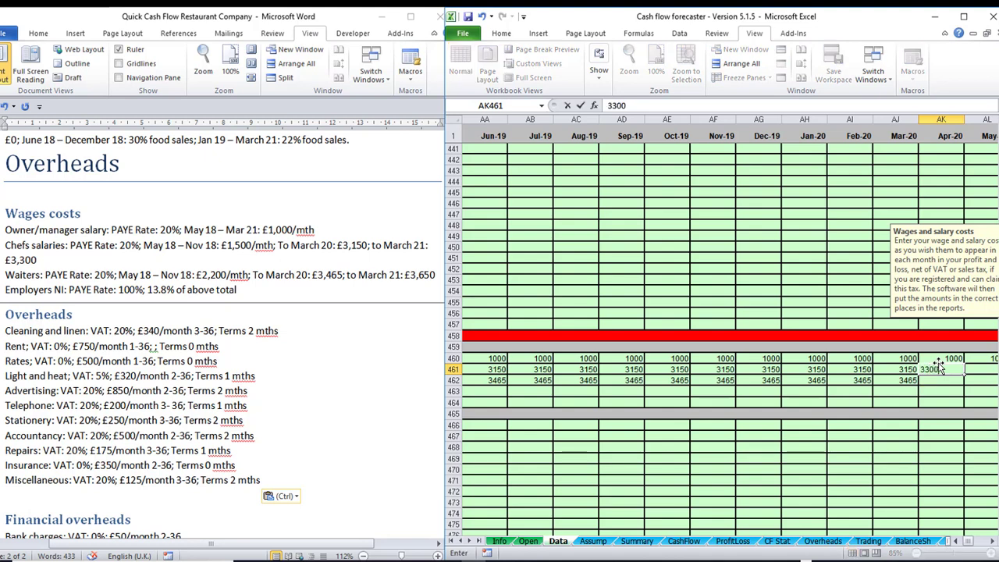
key("Return")
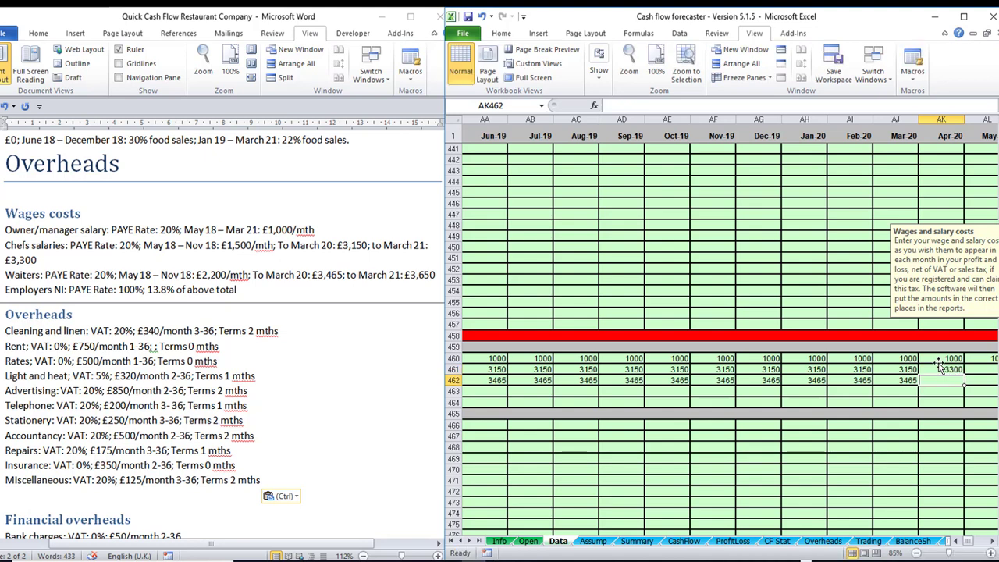
type("3650")
key("Up")
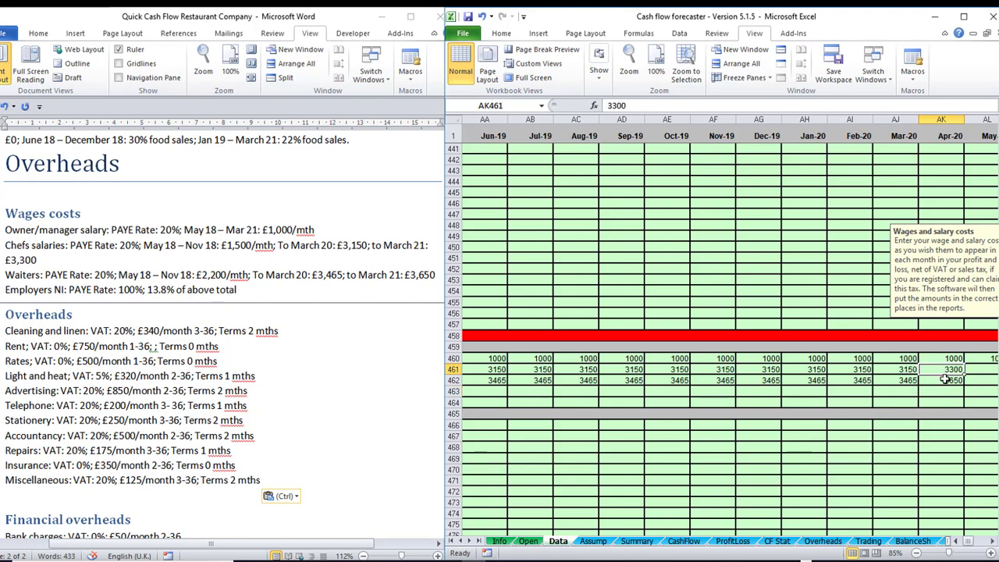
left_click_drag(940, 369, 898, 402)
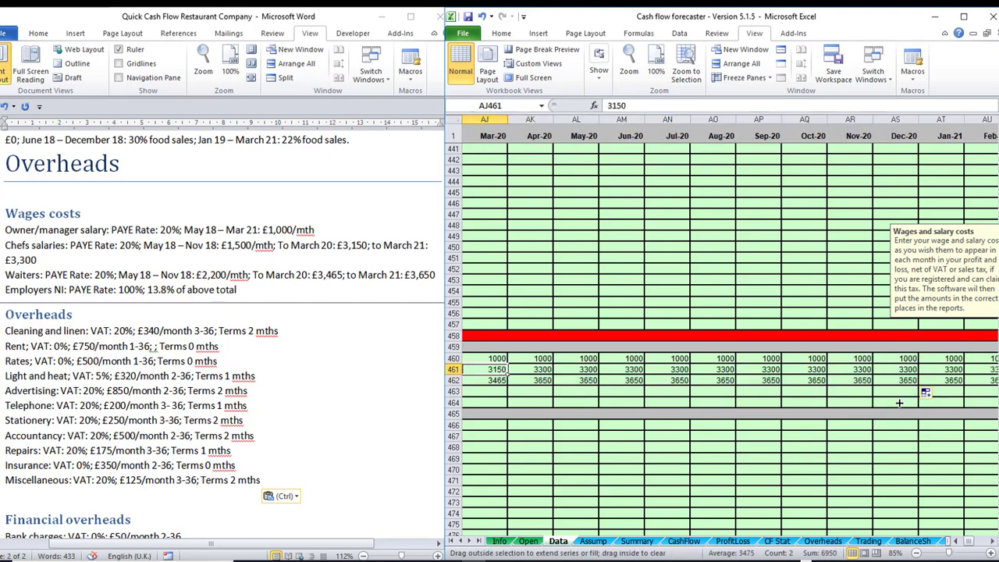
Enter the Company NI formula =ROUND((+N460+N461+N462)*0.138,) for May-18 and fill it across to Mar-21.
key("alt+Tab")
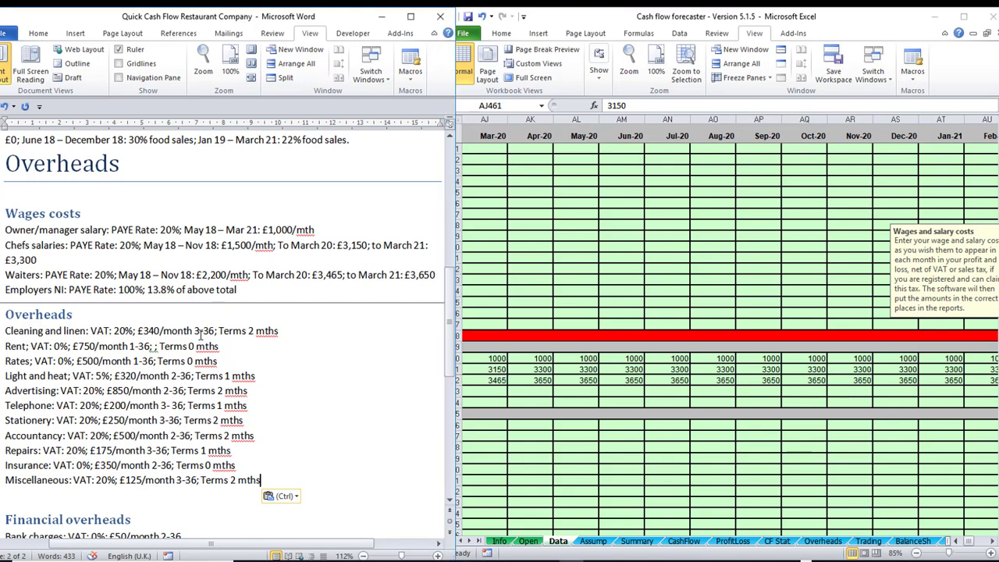
scroll(201, 334, "down", 2)
key("alt+Tab")
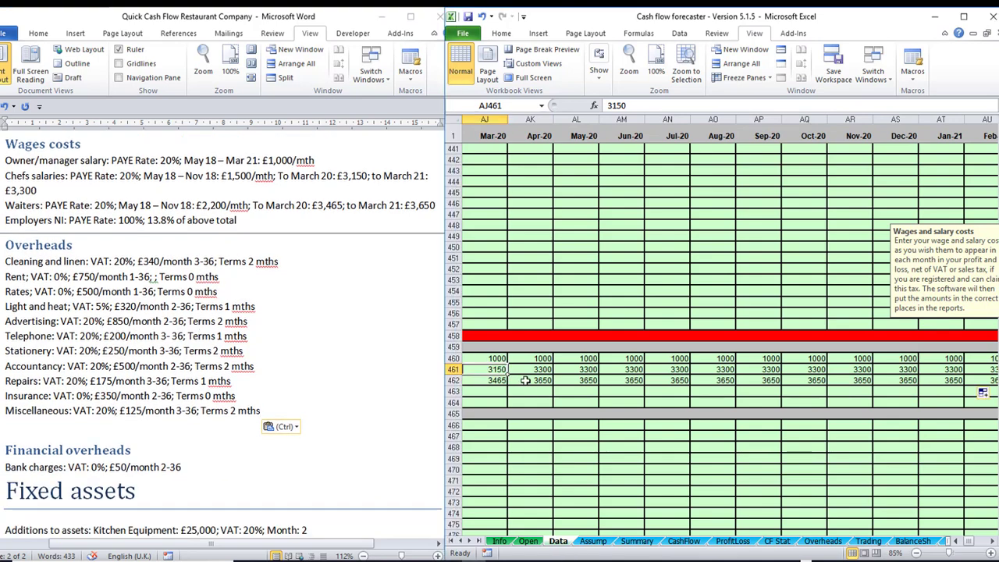
key("Left")
key("Left")
key("Left")
key("Left")
key("Left")
key("Left")
key("Left")
key("Left")
key("Left")
key("Left")
key("Left")
key("Left")
key("Left")
key("Left")
key("Left")
key("Left")
key("Left")
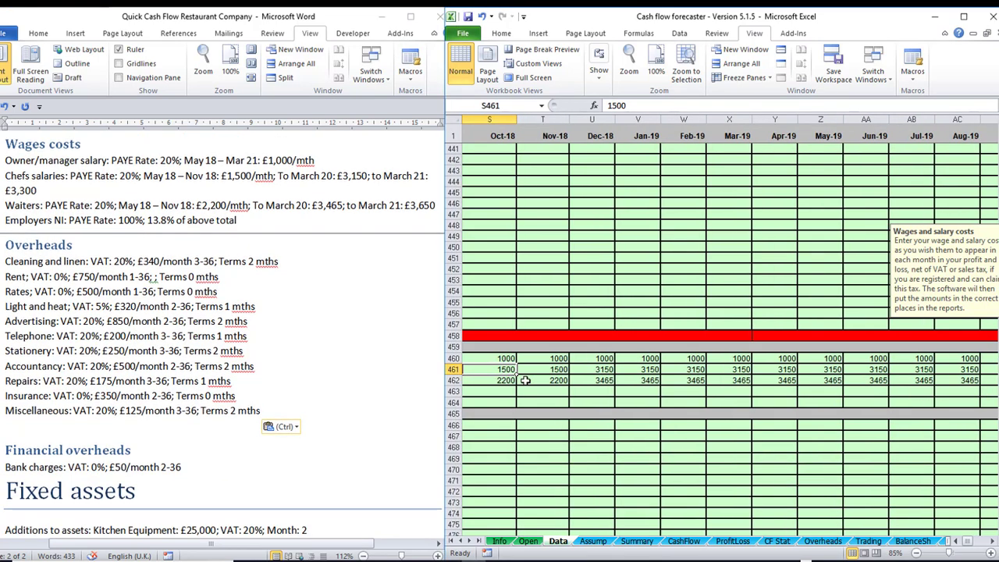
key("Left")
key("Left")
key("Left")
key("Left")
key("Left")
key("Left")
key("Left")
key("Left")
key("Left")
key("Left")
key("Left")
key("Right")
key("Right")
key("Right")
key("Right")
key("Right")
key("Right")
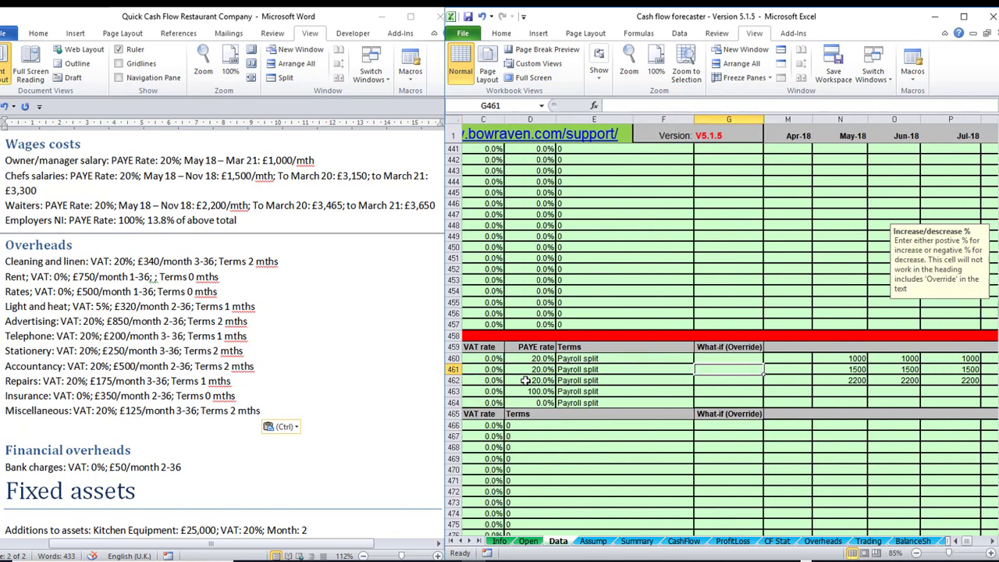
key("Down")
key("Down")
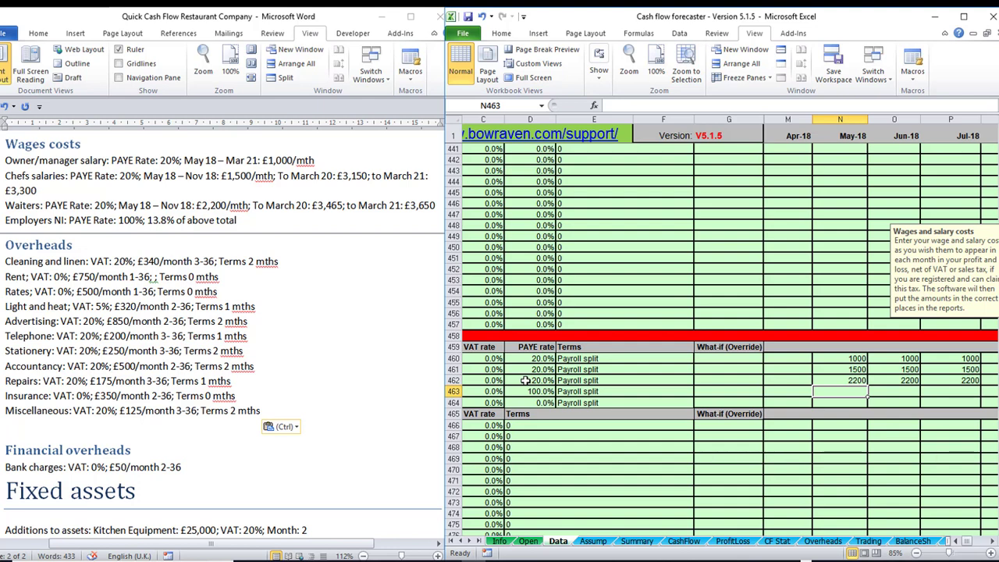
type("@roun")
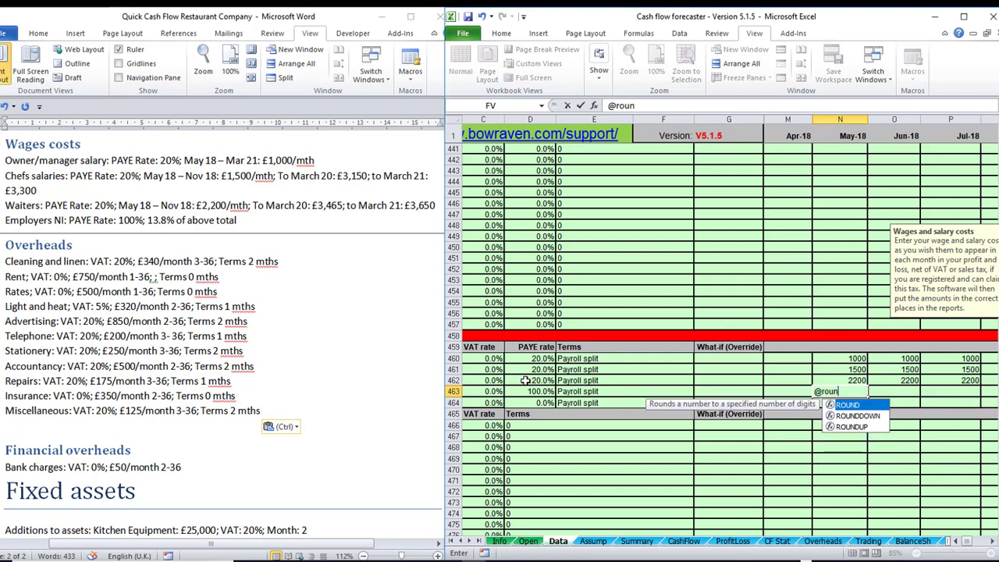
type("d((+")
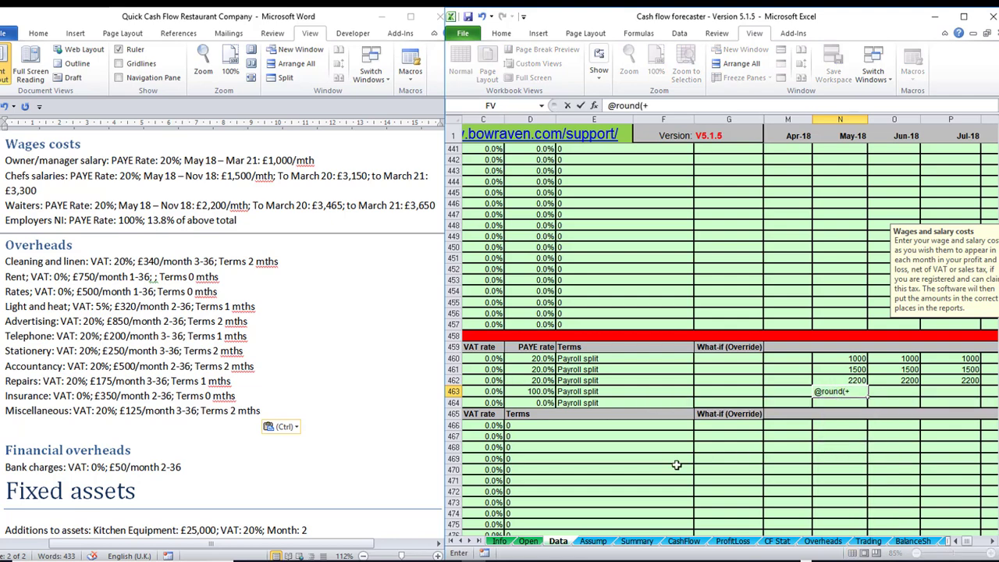
left_click(831, 359)
type("+")
left_click(832, 369)
type("+N461+")
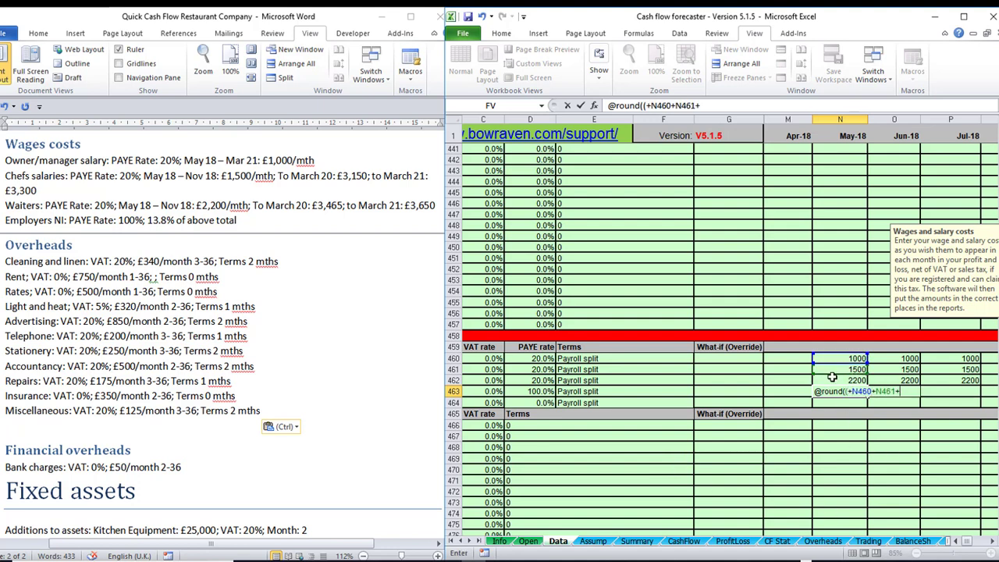
left_click(832, 379)
type(")*.")
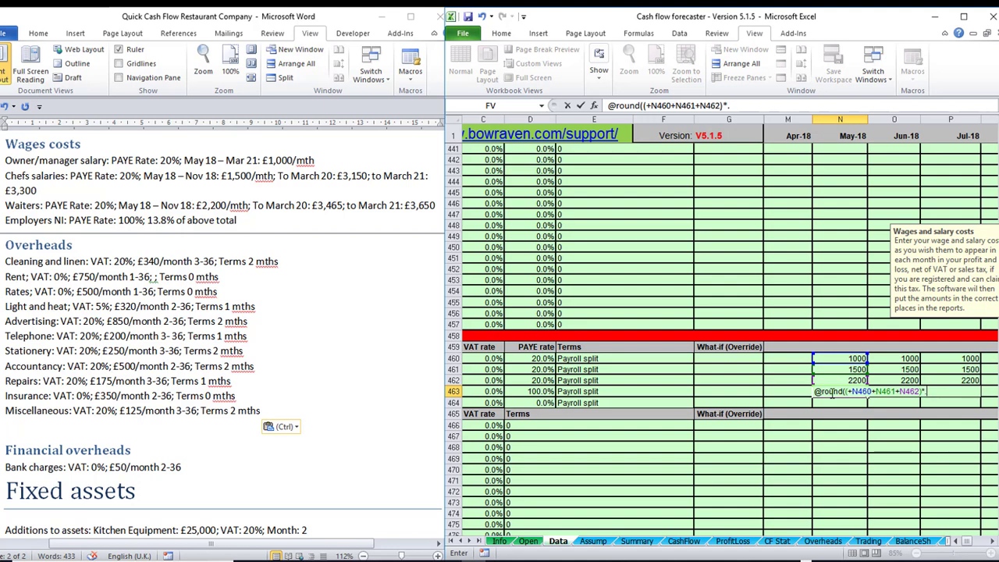
type("138,)")
key("Return")
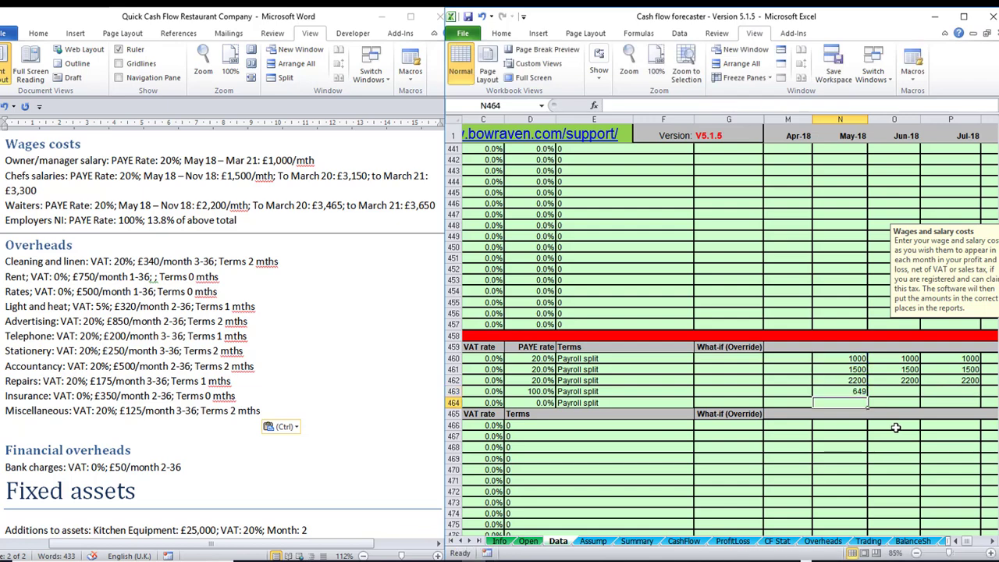
left_click_drag(866, 398, 987, 394)
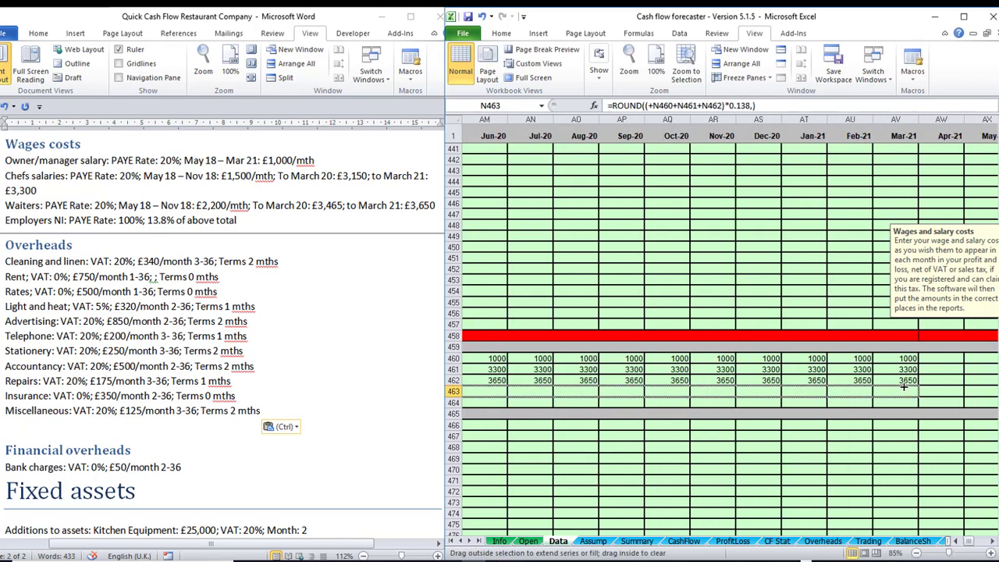
left_click_drag(903, 387, 911, 390)
Choose Cleaning as the description for General Overheads 1 in cell B466.
key("Left")
key("Left")
key("Left")
key("Left")
key("Left")
key("Left")
key("Left")
key("Left")
key("Left")
key("Left")
key("Left")
key("Left")
key("Left")
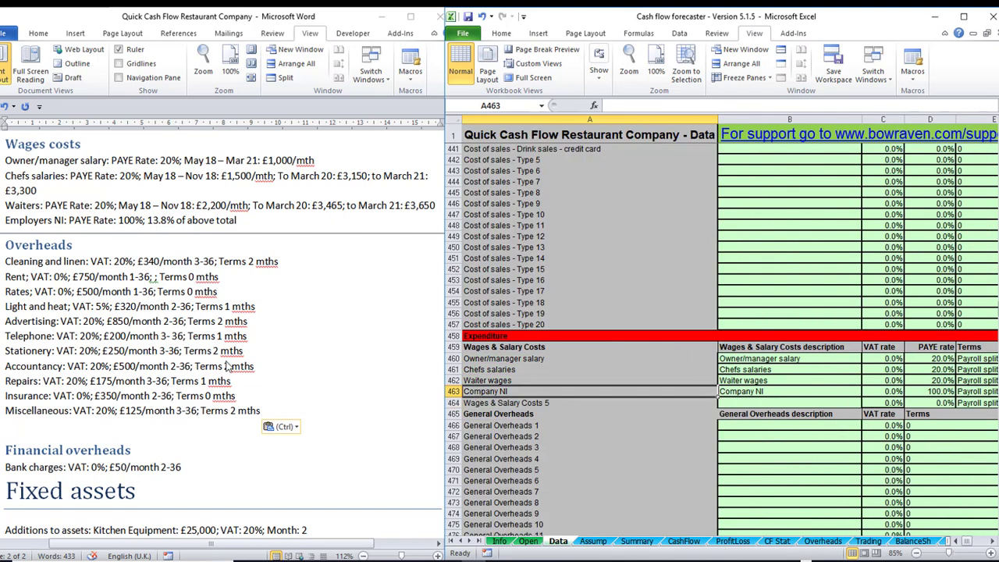
left_click(735, 429)
key("Down")
key("Down")
key("Down")
key("Down")
key("Down")
key("Down")
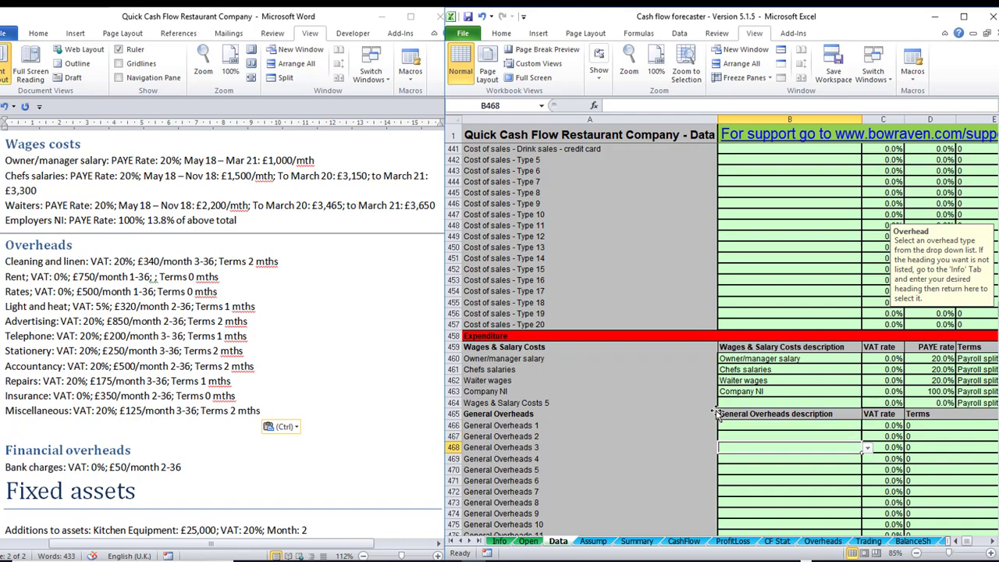
scroll(714, 414, "down", 3)
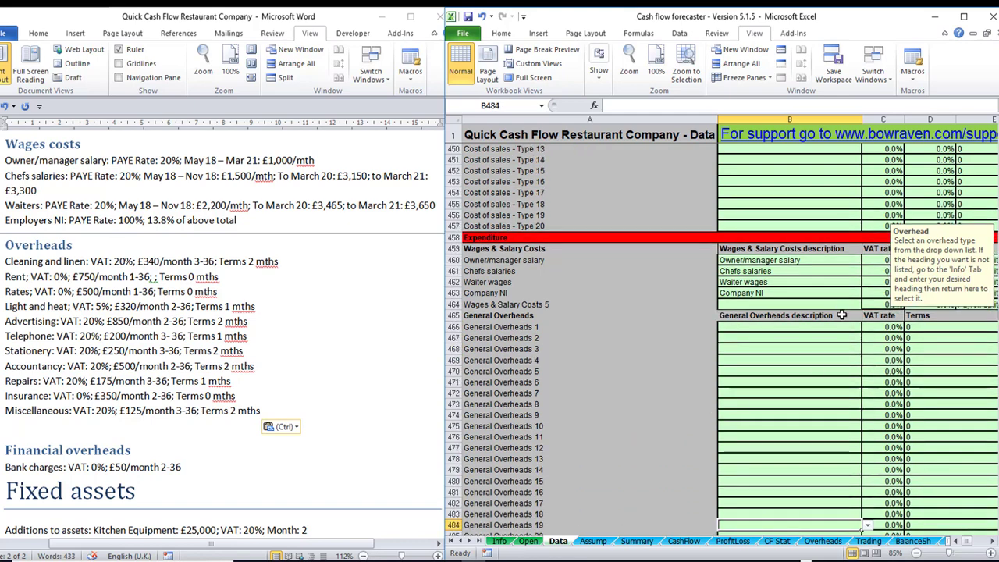
left_click(840, 326)
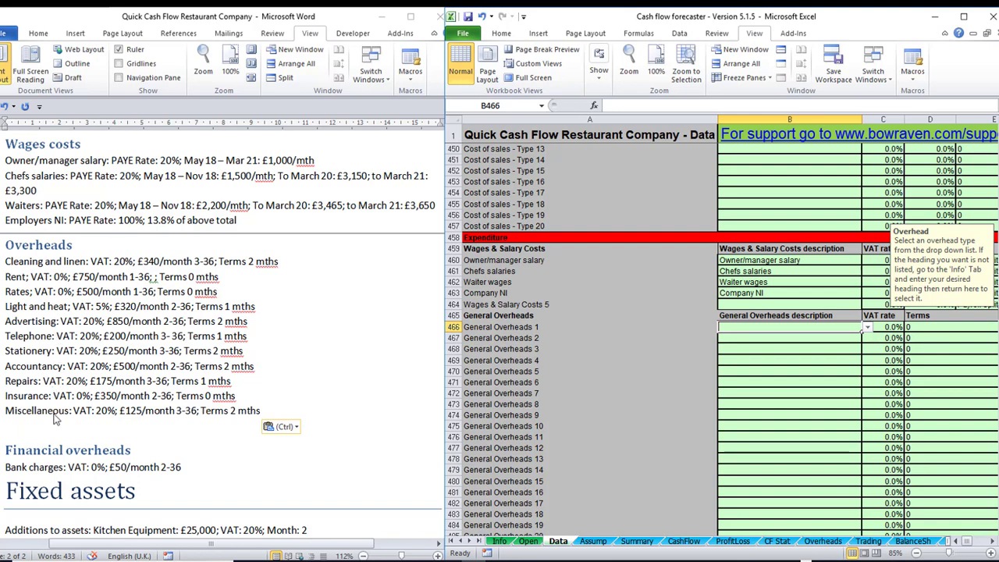
left_click(867, 327)
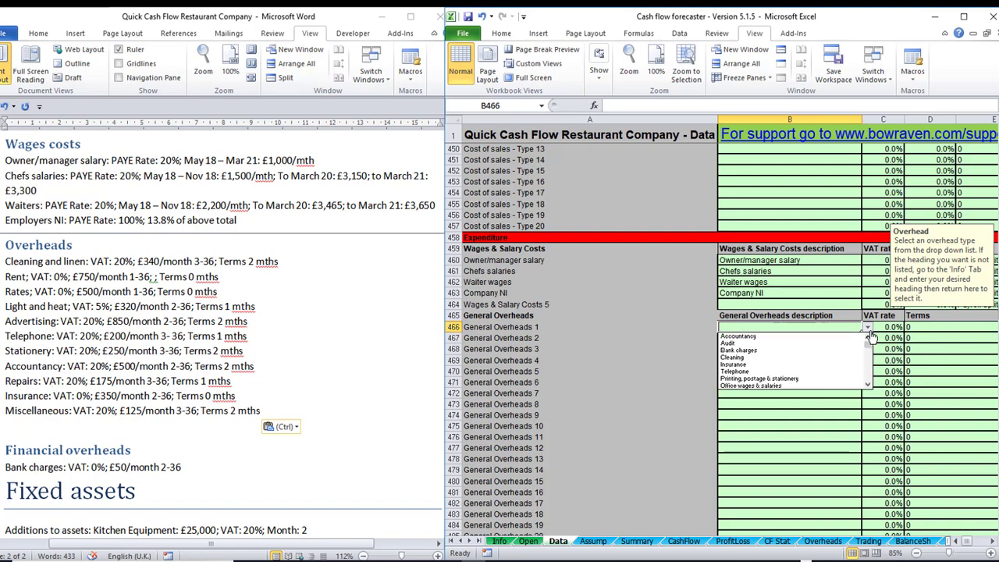
left_click(734, 357)
Choose Rent as the description for General Overheads 2 in cell B467.
left_click(862, 338)
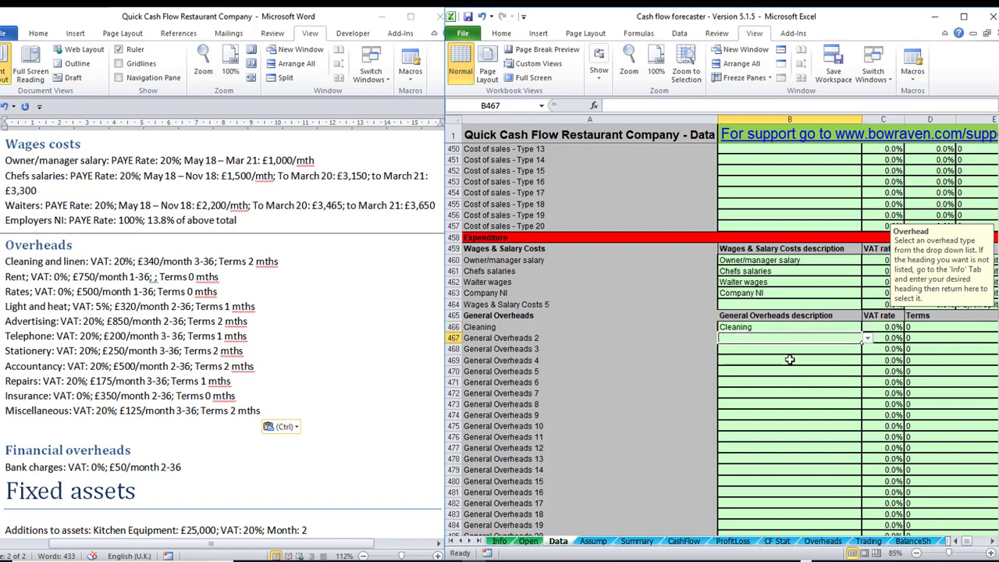
left_click(867, 341)
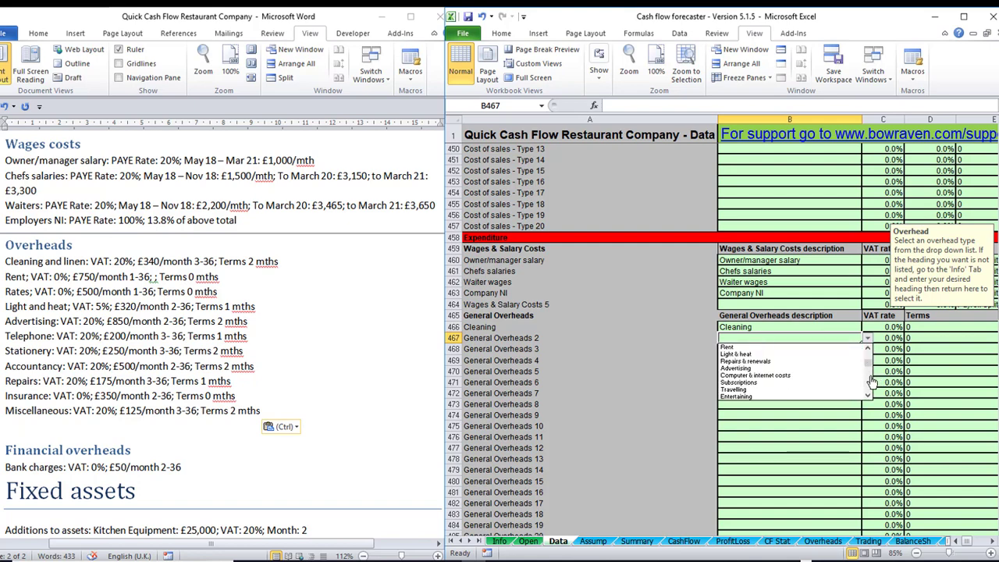
scroll(749, 363, "down", 3)
left_click(727, 349)
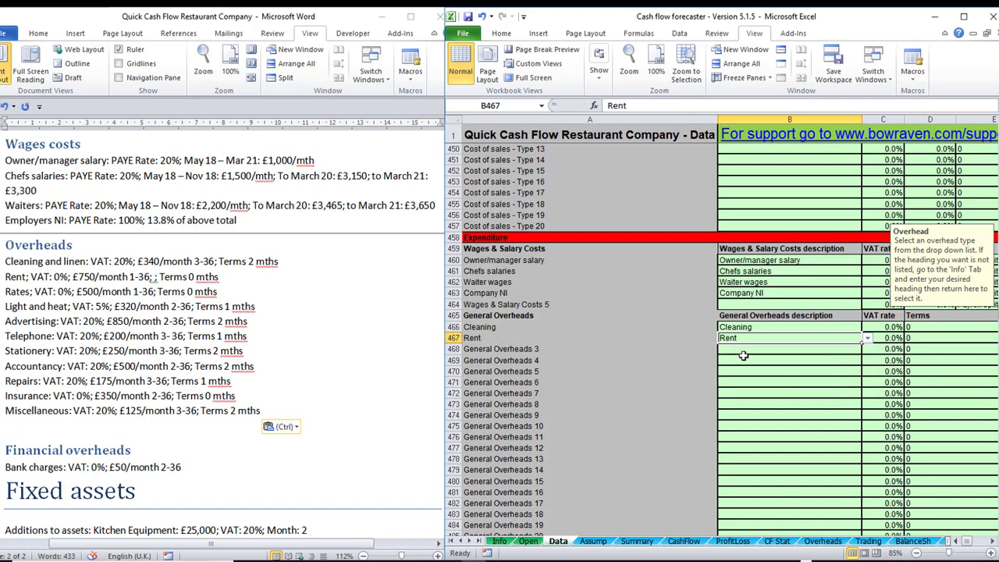
Choose Rates as the description for General Overheads 3 in cell B468.
left_click(854, 349)
left_click(867, 349)
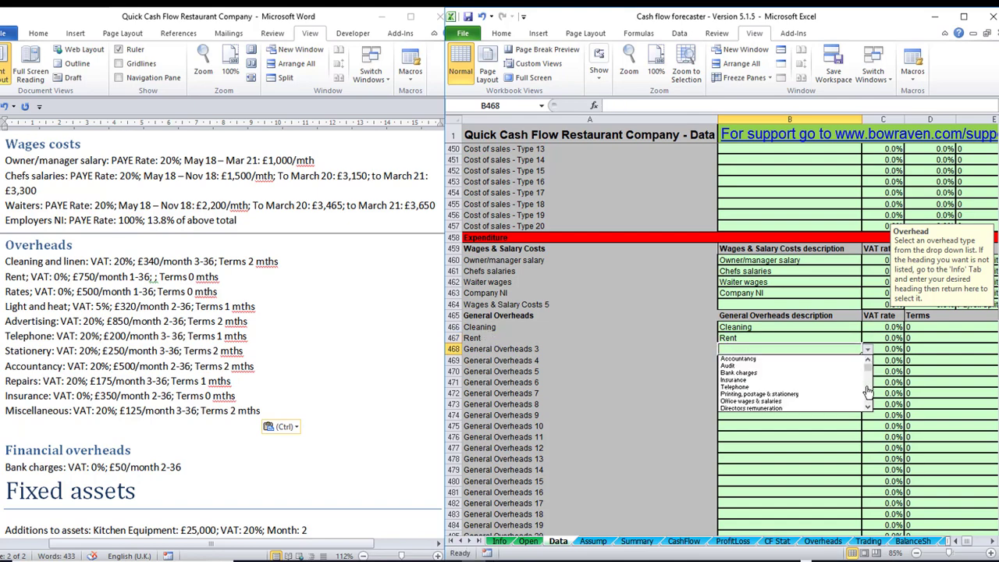
left_click(867, 390)
left_click(867, 390)
left_click(867, 385)
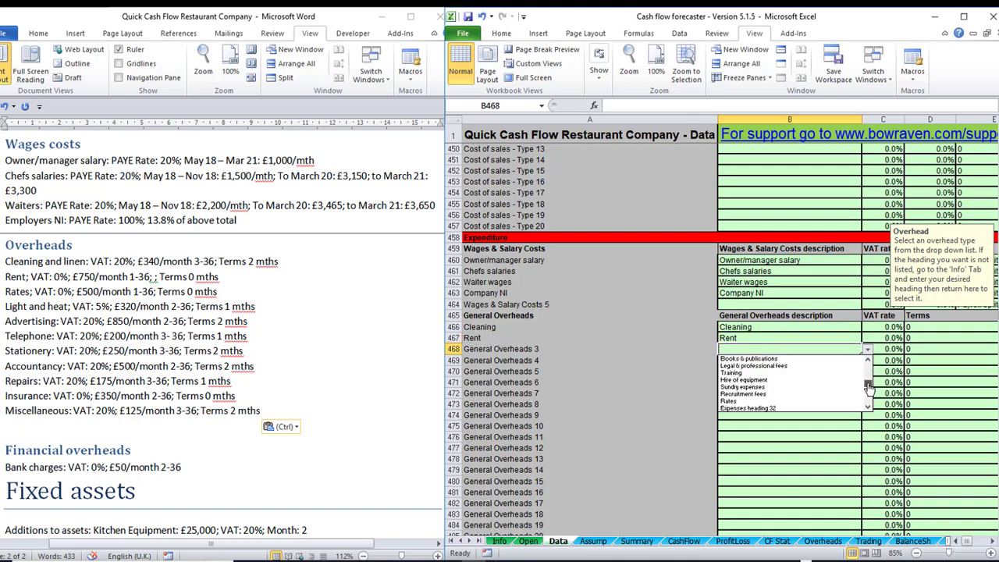
left_click(867, 385)
left_click(754, 387)
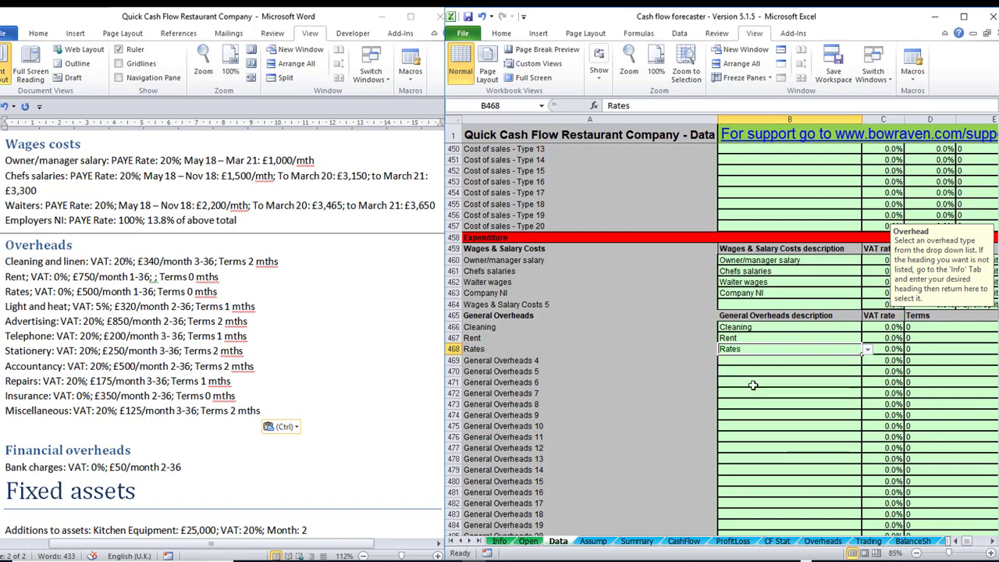
Choose Light & heat as the description for General Overheads 4 in cell B469.
left_click(857, 361)
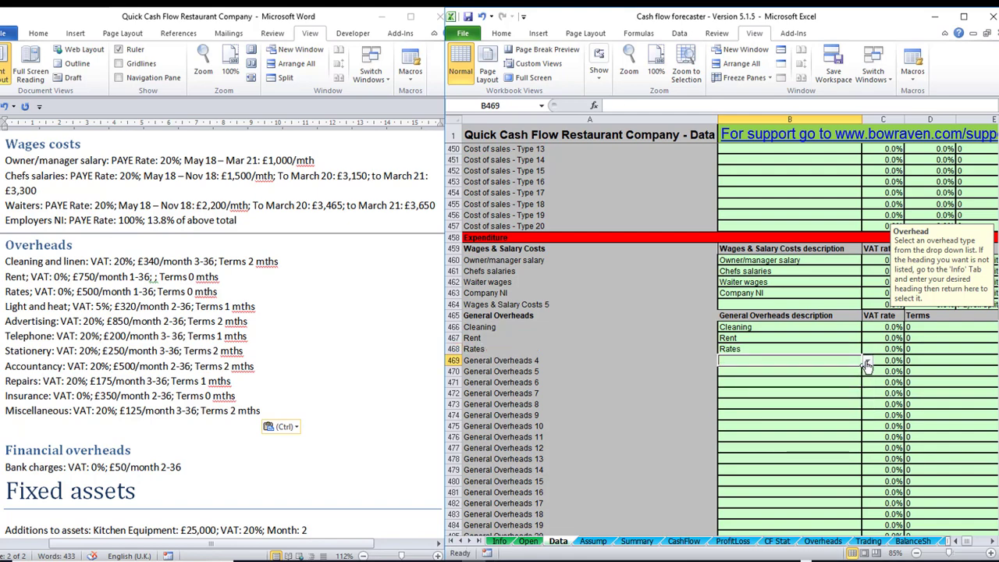
left_click(866, 362)
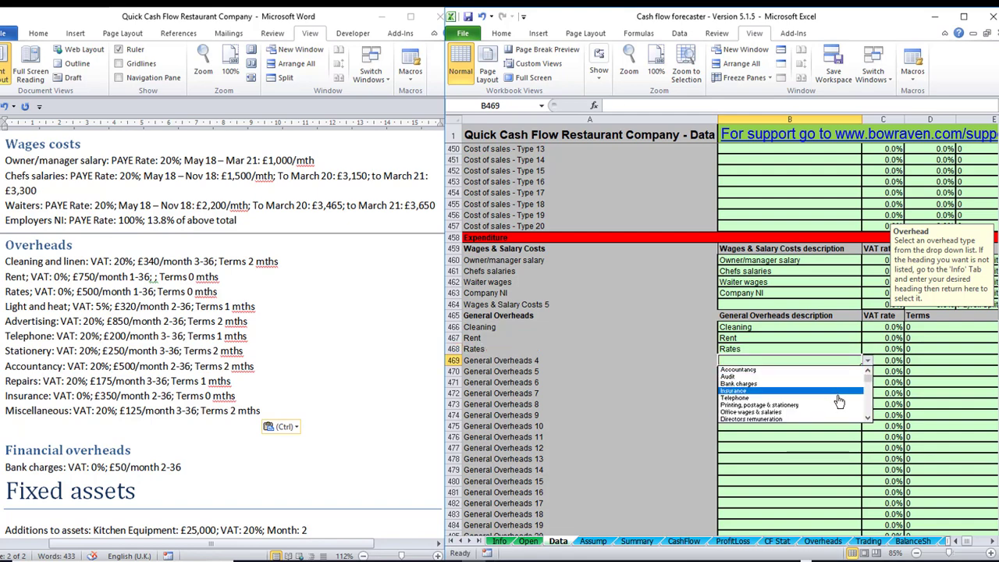
left_click(868, 419)
left_click(868, 422)
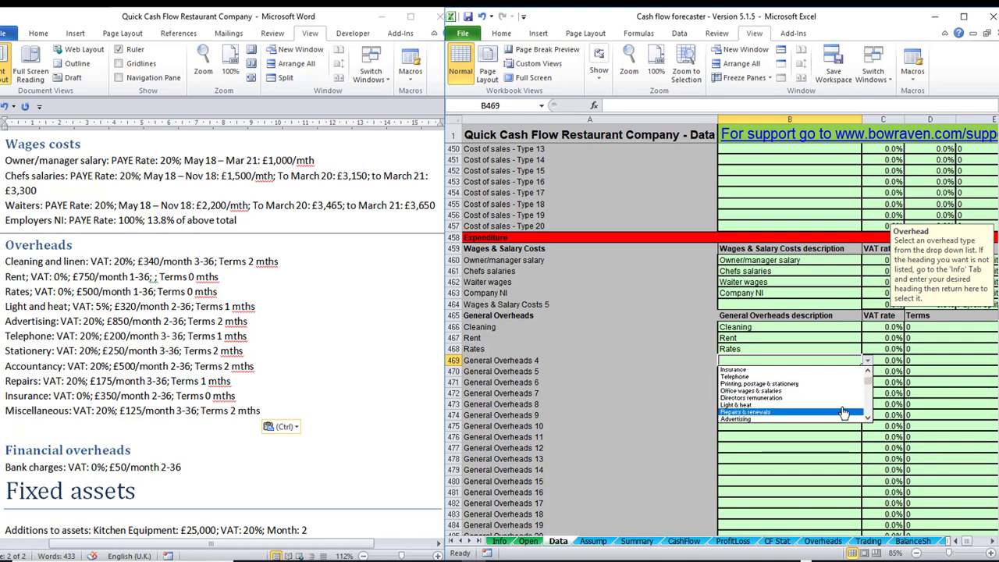
left_click(788, 411)
key("Return")
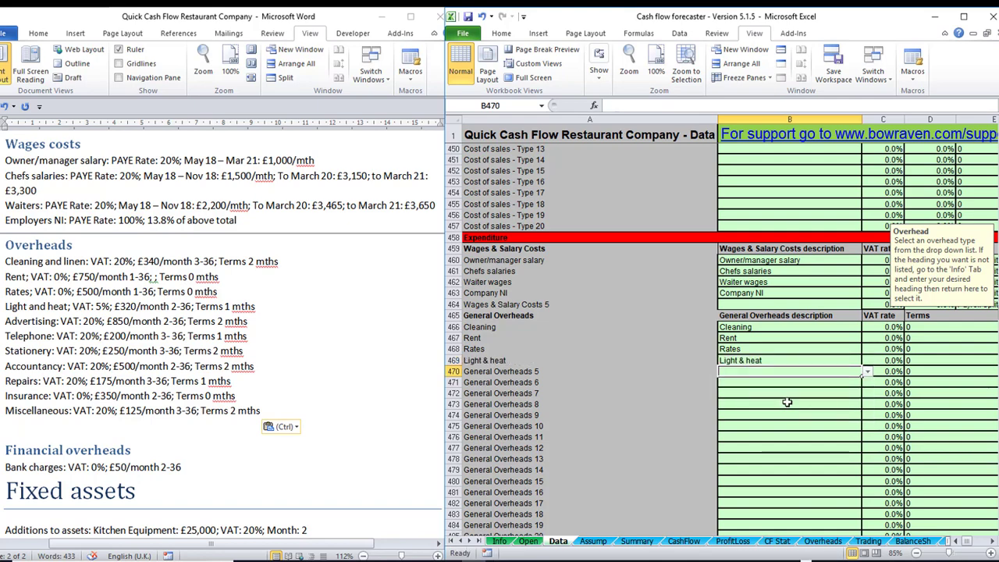
Choose Advertising as the description for General Overheads 5 and Telephone for General Overheads 6.
left_click(868, 373)
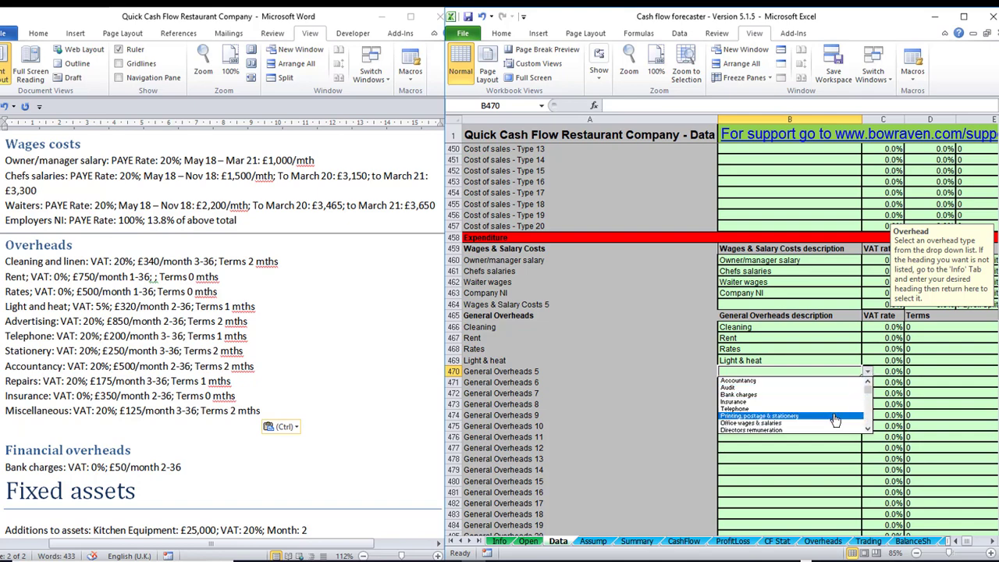
scroll(780, 414, "down", 1)
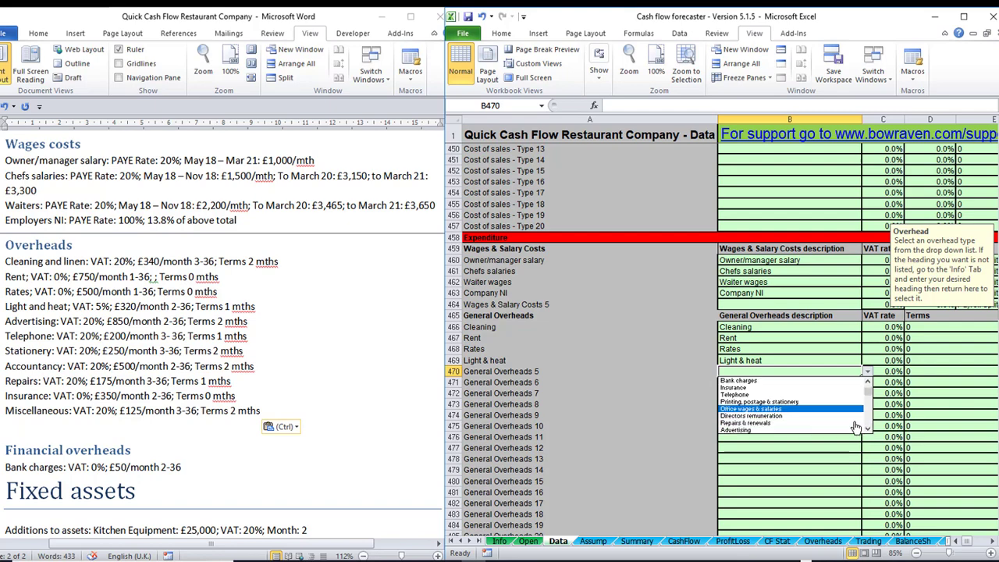
left_click(779, 431)
key("Return")
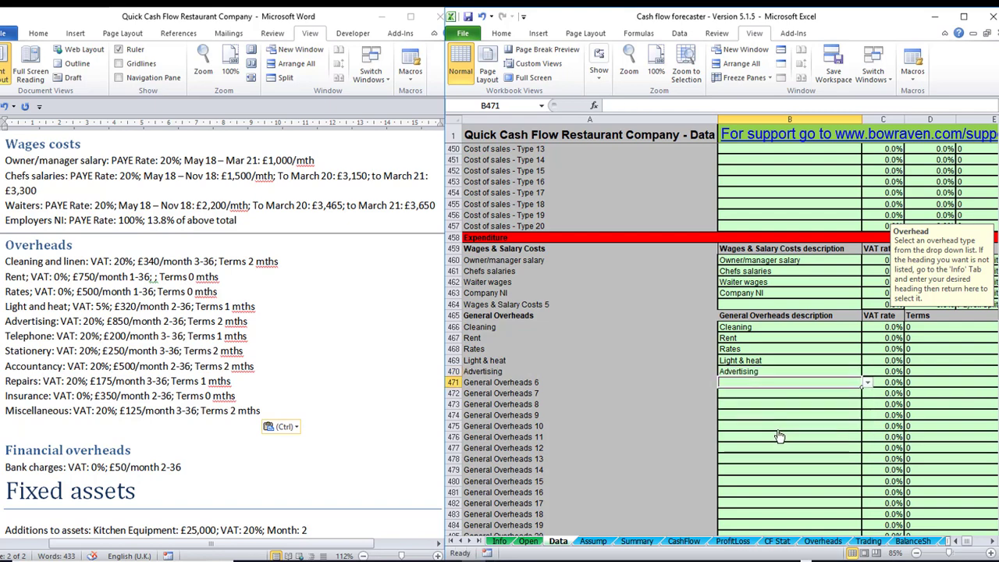
left_click(867, 383)
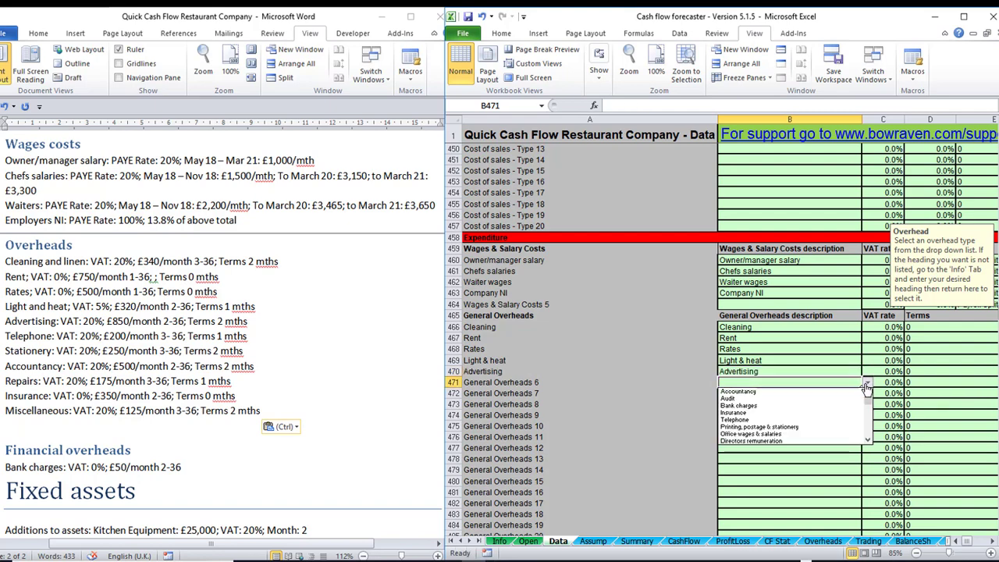
left_click(785, 420)
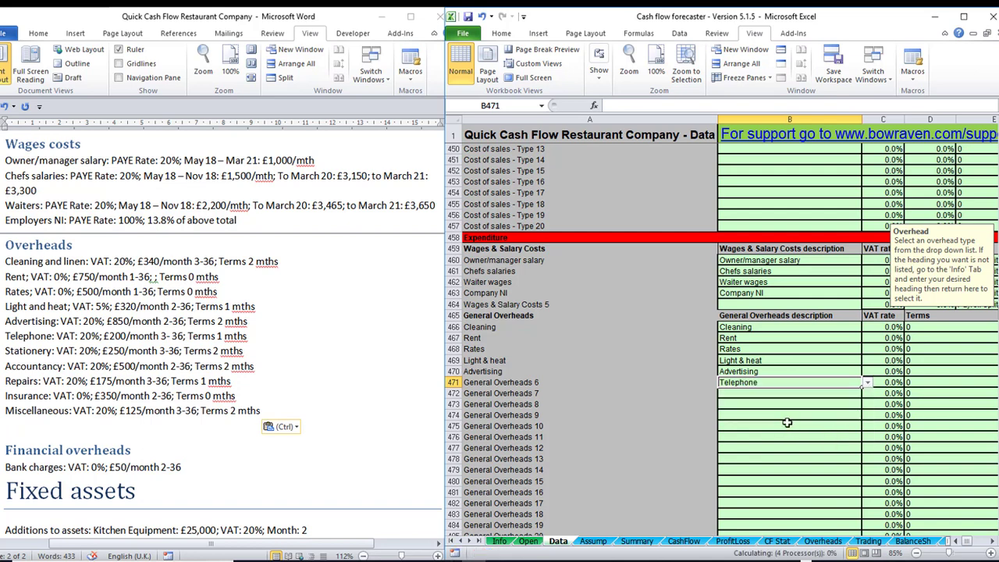
key("Return")
Choose Printing, postage & stationery as the description for General Overheads 7 and Accountancy for General Overheads 8.
left_click(867, 394)
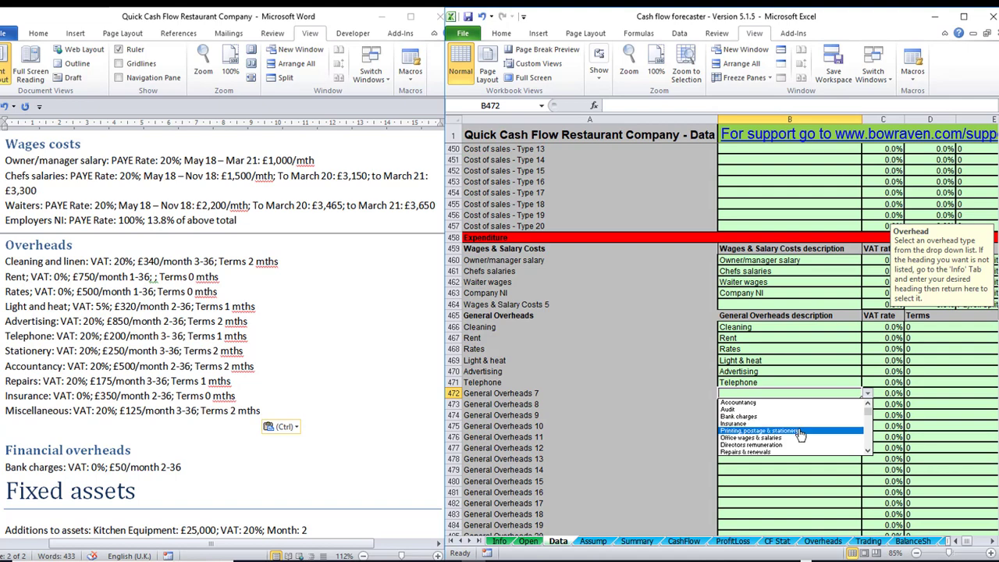
left_click(761, 430)
key("Return")
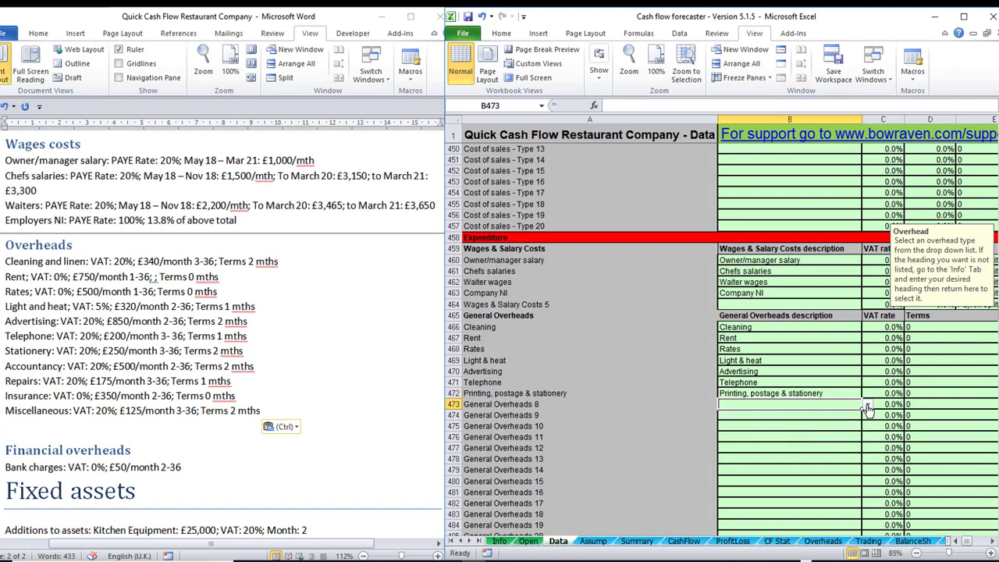
left_click(866, 406)
left_click(811, 416)
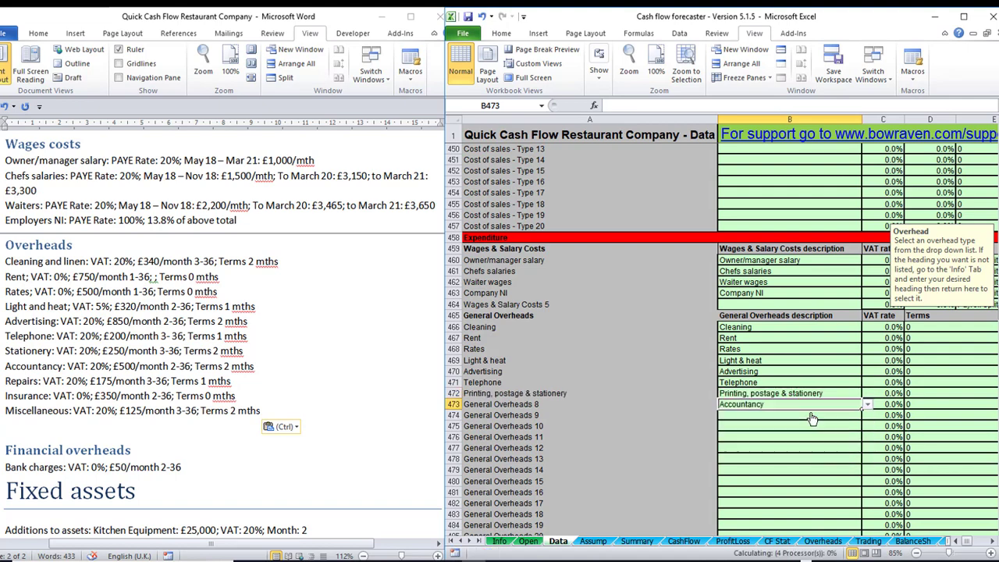
key("Return")
Choose Repairs & renewals as the description for General Overheads 9 and Insurance for General Overheads 10.
left_click(866, 416)
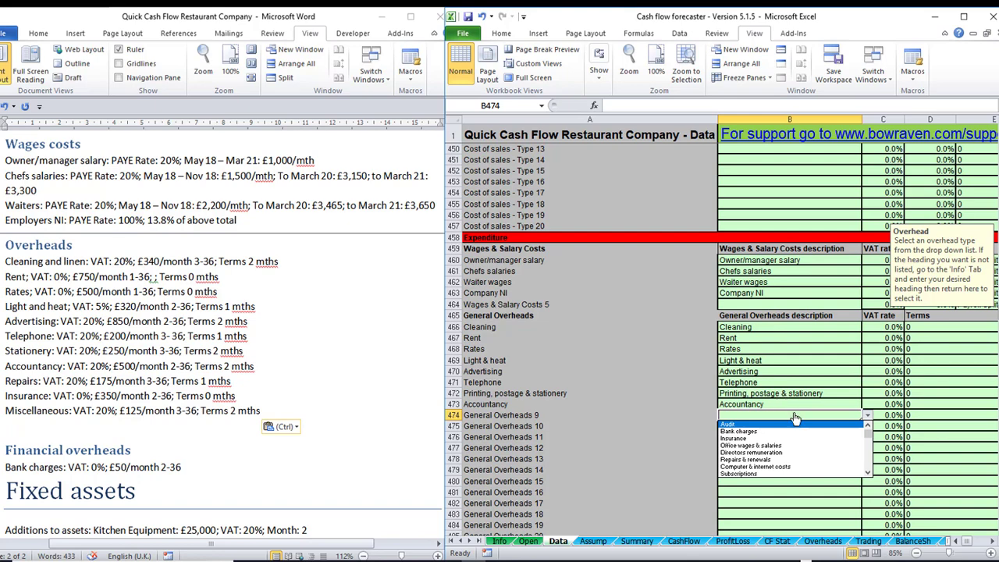
left_click(812, 460)
key("Return")
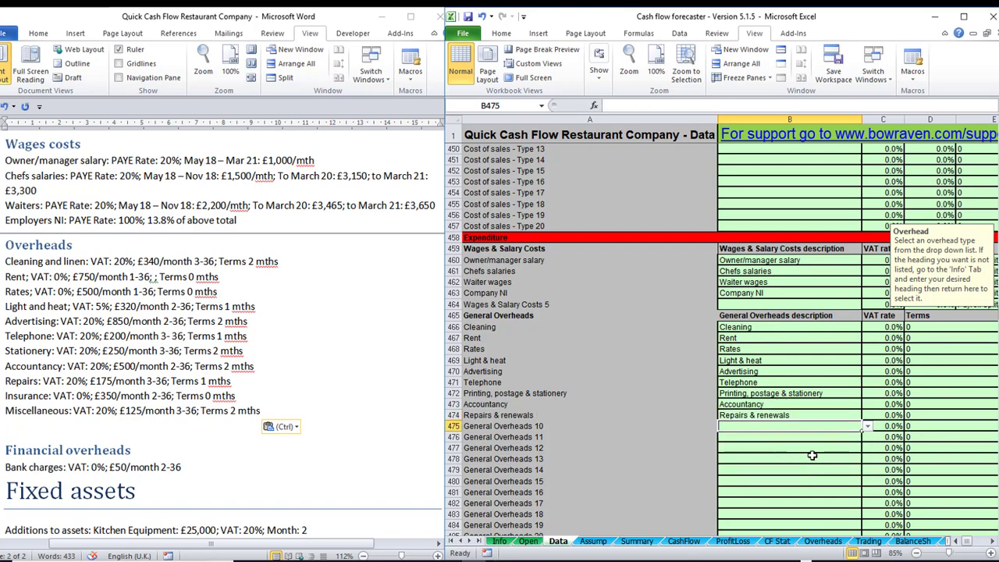
left_click(866, 430)
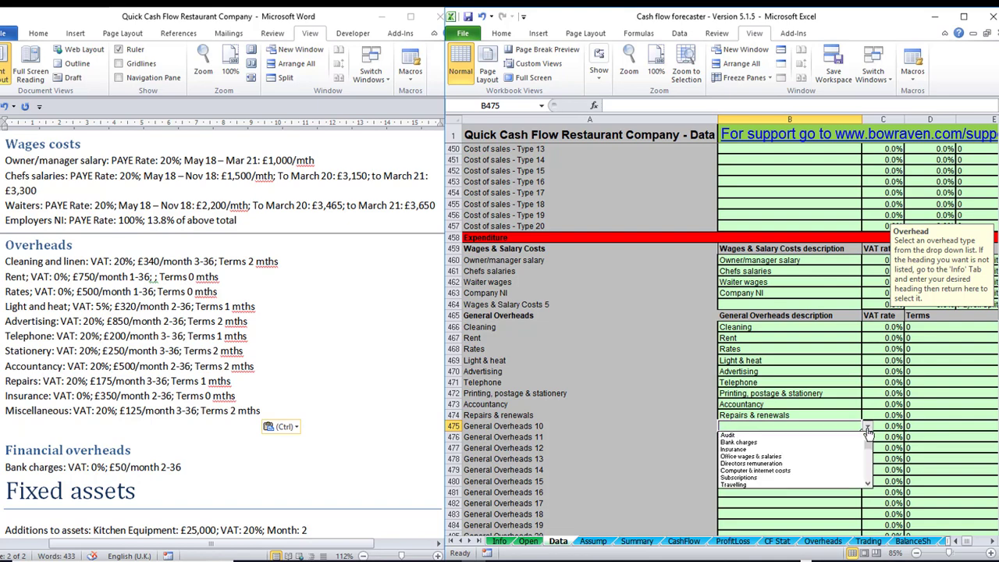
left_click(769, 449)
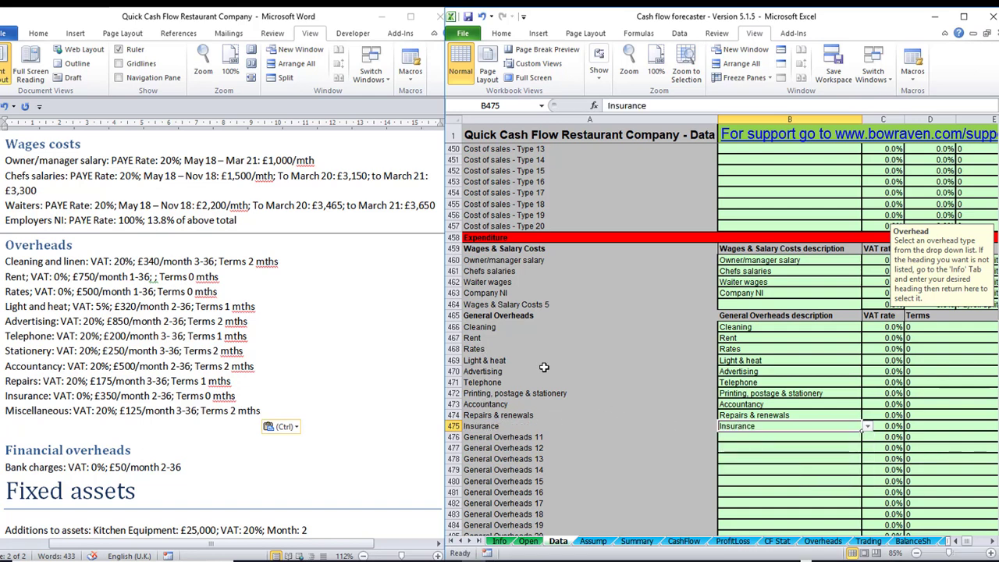
Choose Sundry expenses as the description for General Overheads 11 in cell B476.
left_click(779, 439)
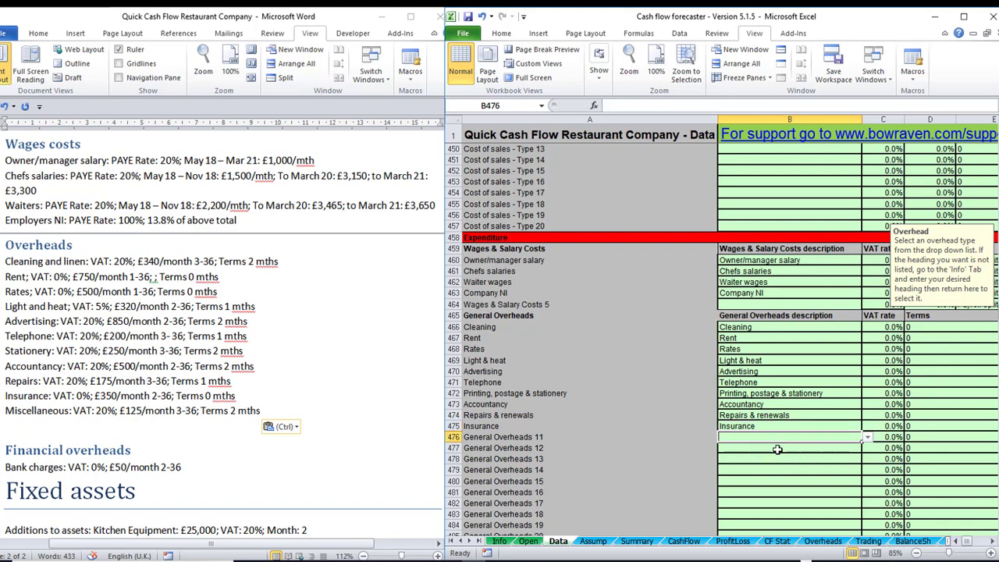
left_click(868, 437)
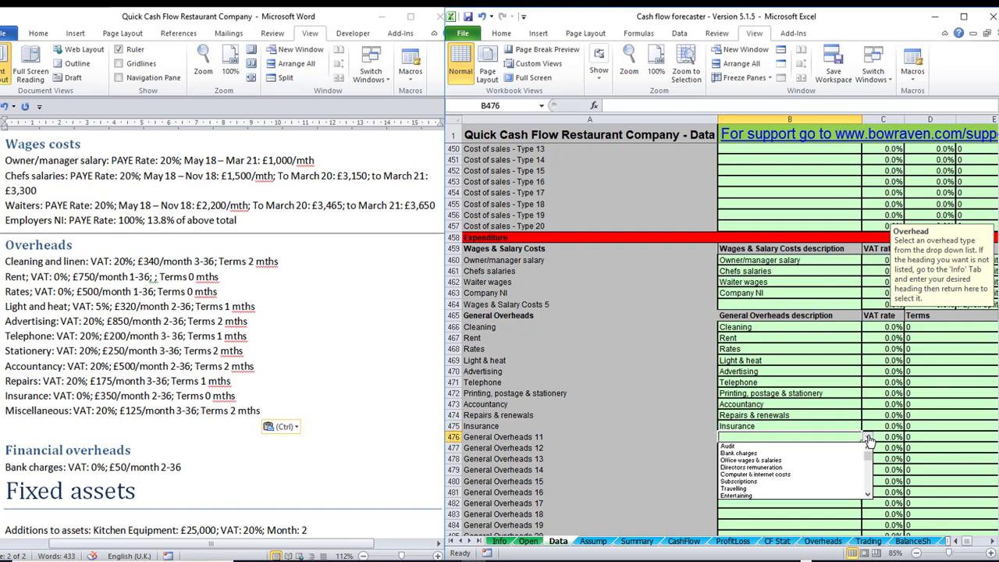
left_click(868, 487)
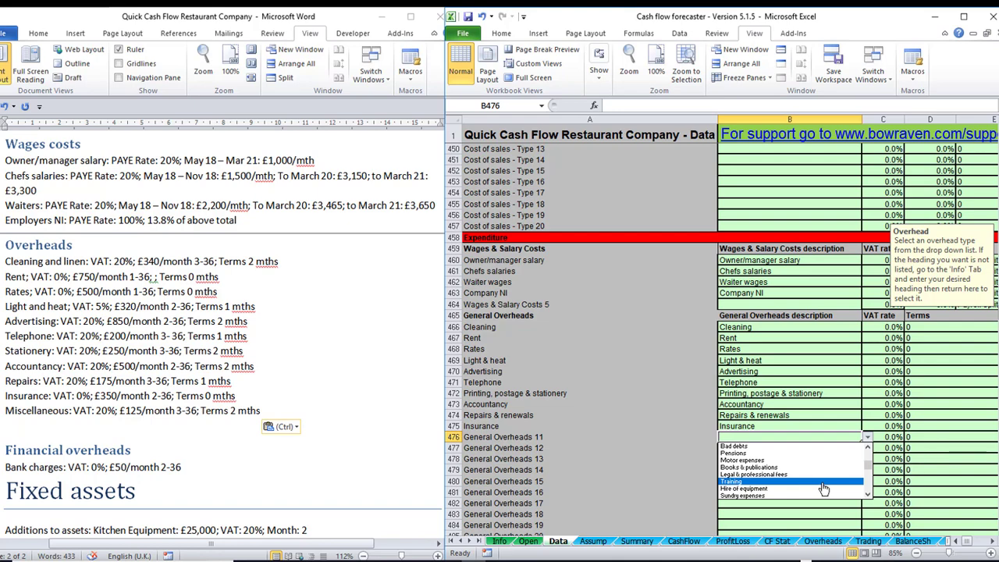
left_click(783, 495)
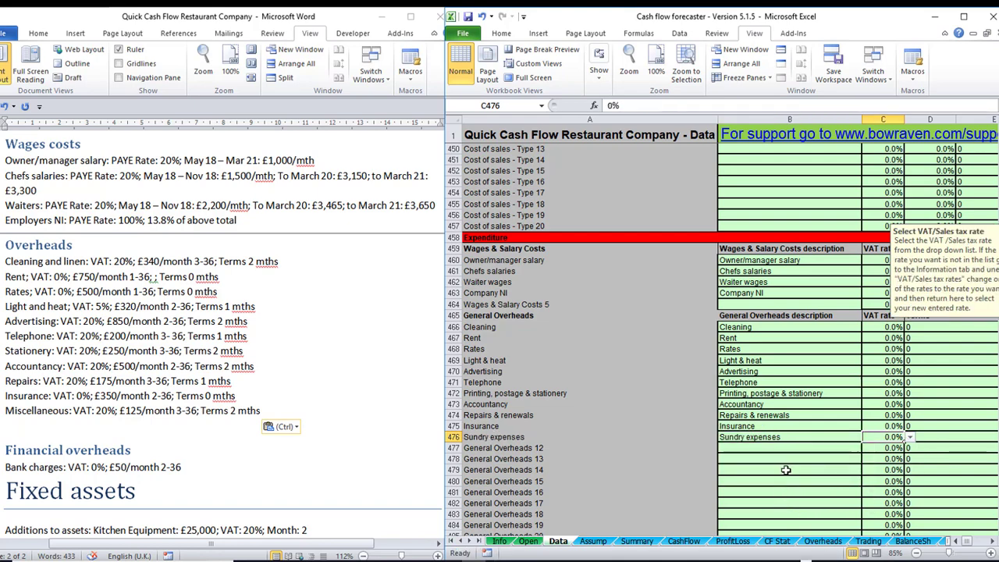
Set the VAT rate to 20% for Cleaning and 5% for Light & heat in the General Overheads section.
key("Right")
key("Right")
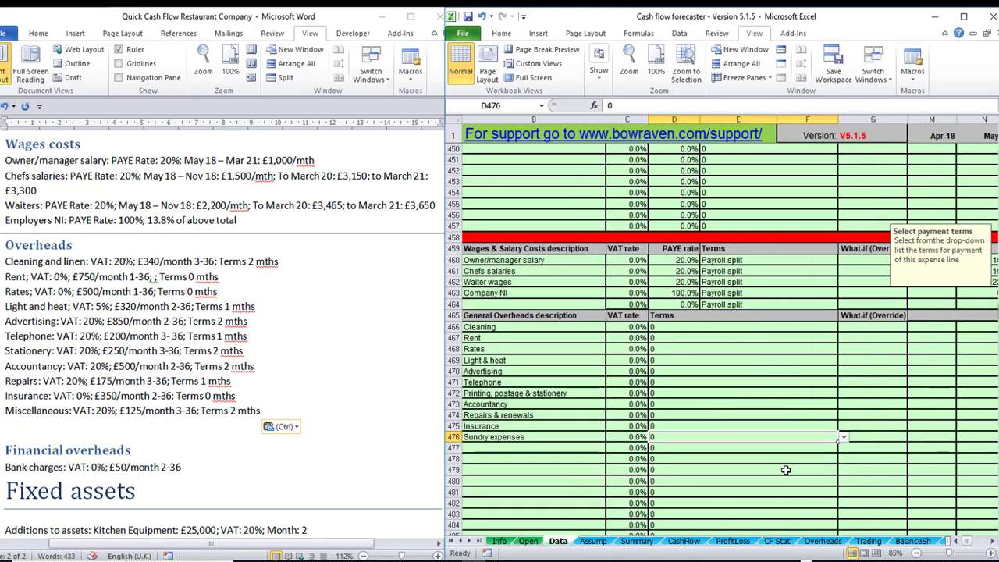
left_click(627, 326)
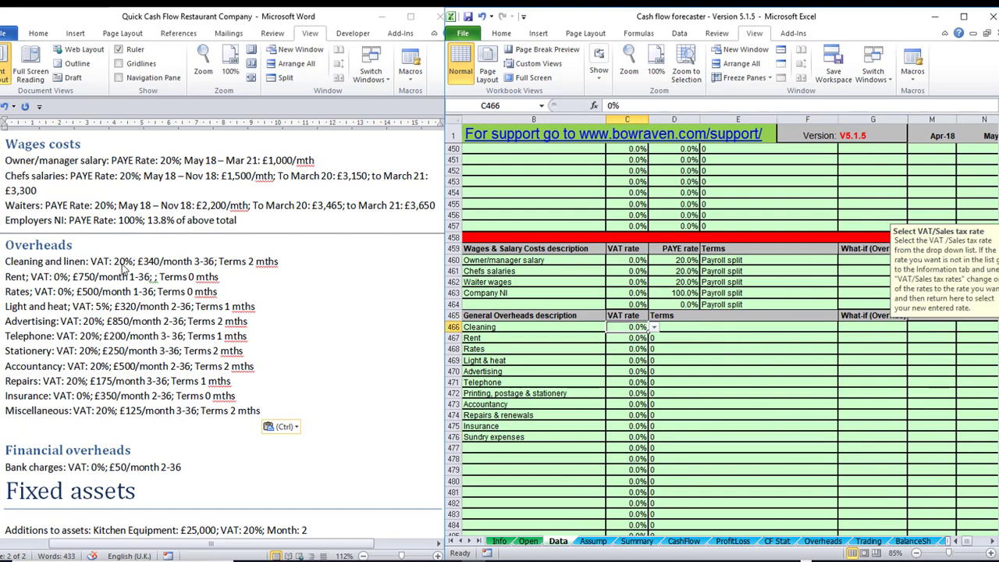
type("20%")
key("Return")
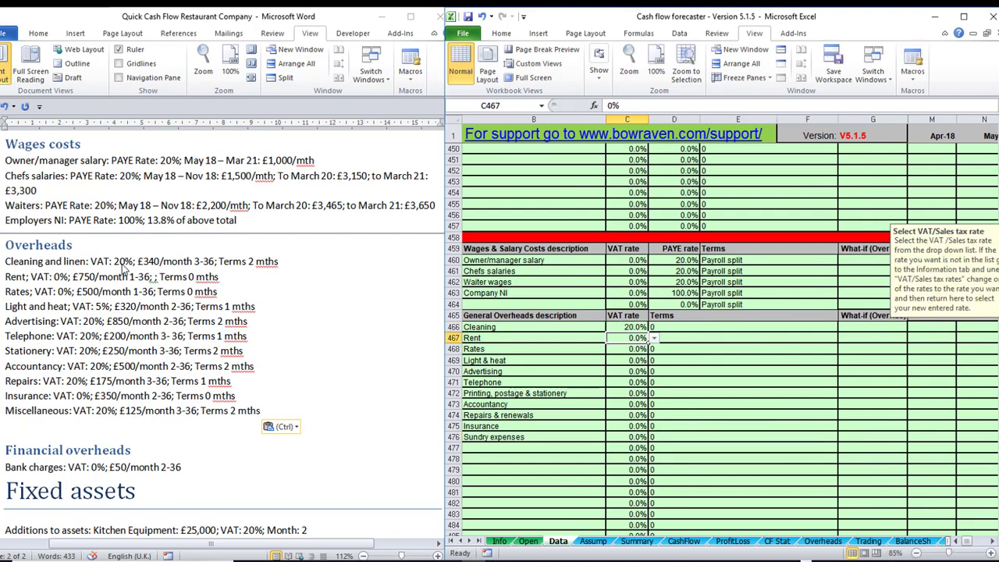
key("Down")
key("Down")
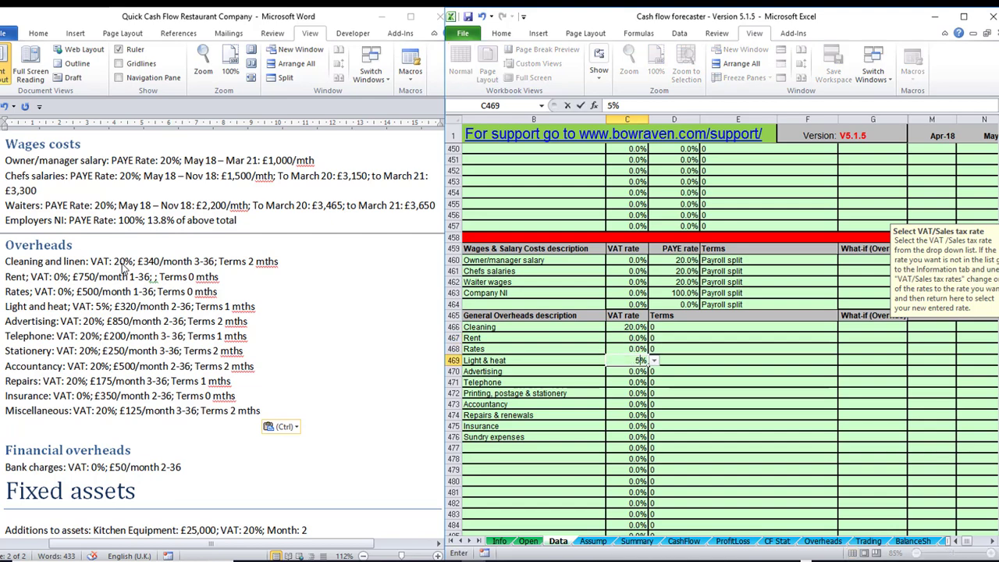
type("5%")
key("Return")
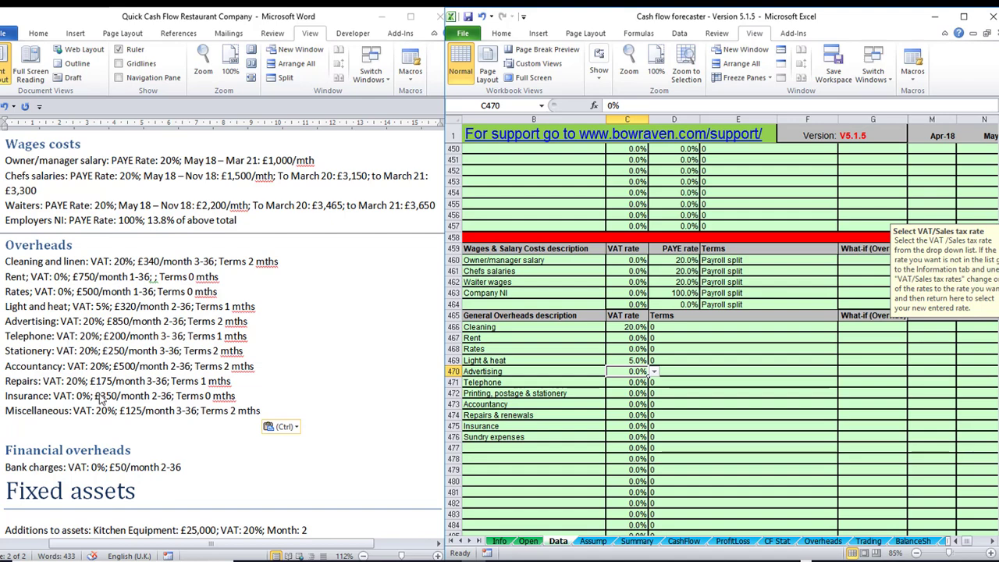
Set the VAT rate to 20% for Advertising, Telephone, and Printing, postage & stationery.
type("20%")
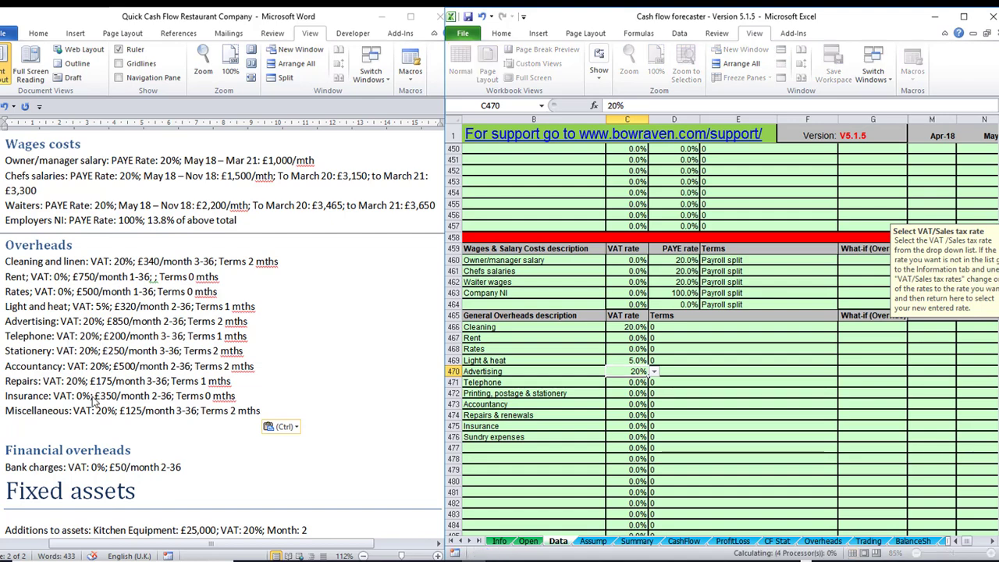
key("Return")
type("20%")
key("Return")
type("20")
key("Return")
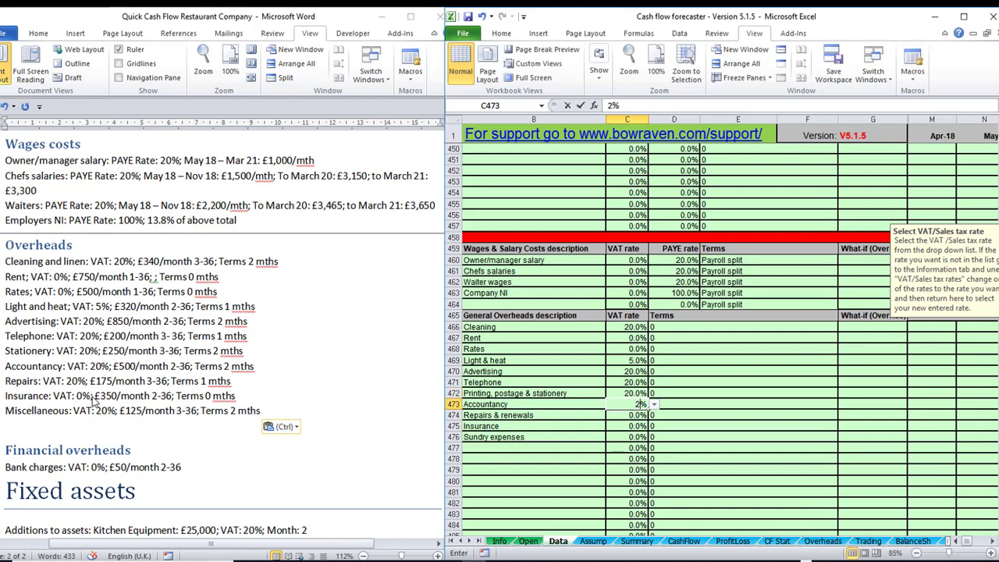
Set the VAT rate to 20% for Accountancy, Repairs & renewals and Sundry expenses, skipping Insurance.
type("20")
key("Return")
type("20")
key("Return")
key("Return")
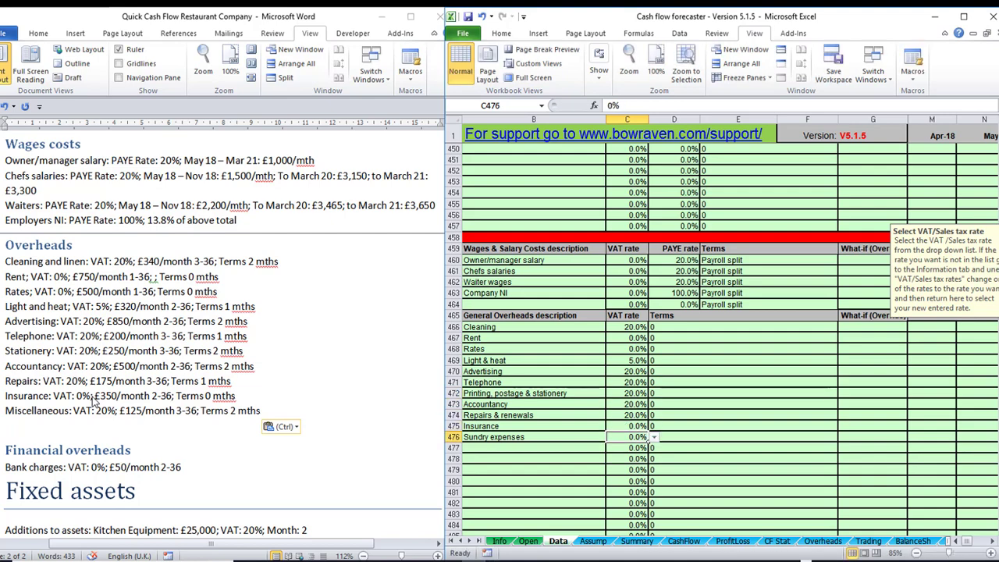
type("20")
key("Return")
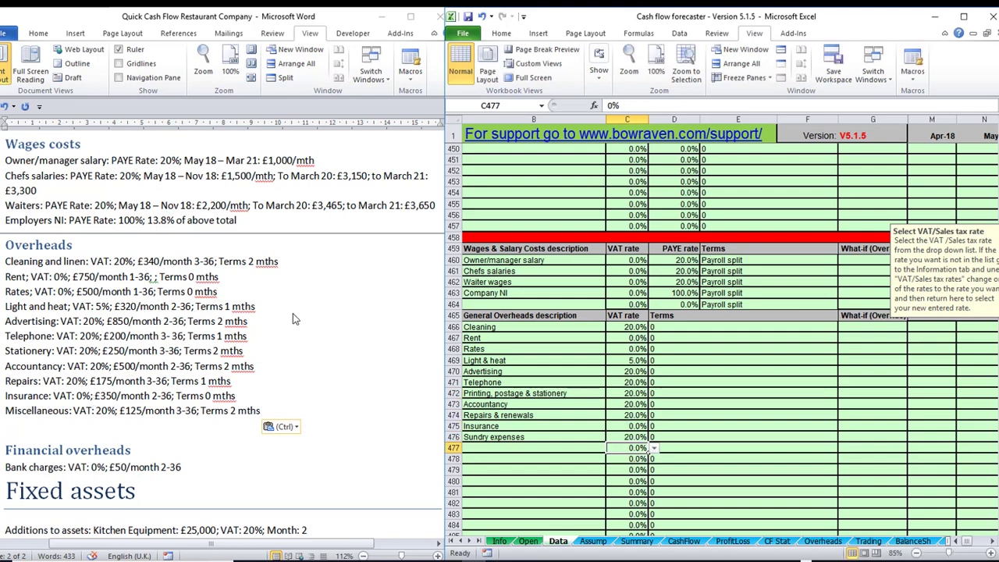
Set the General Overheads payment terms to 2 for Cleaning and 1 for Light & heat, skipping Rent and Rates.
left_click(682, 330)
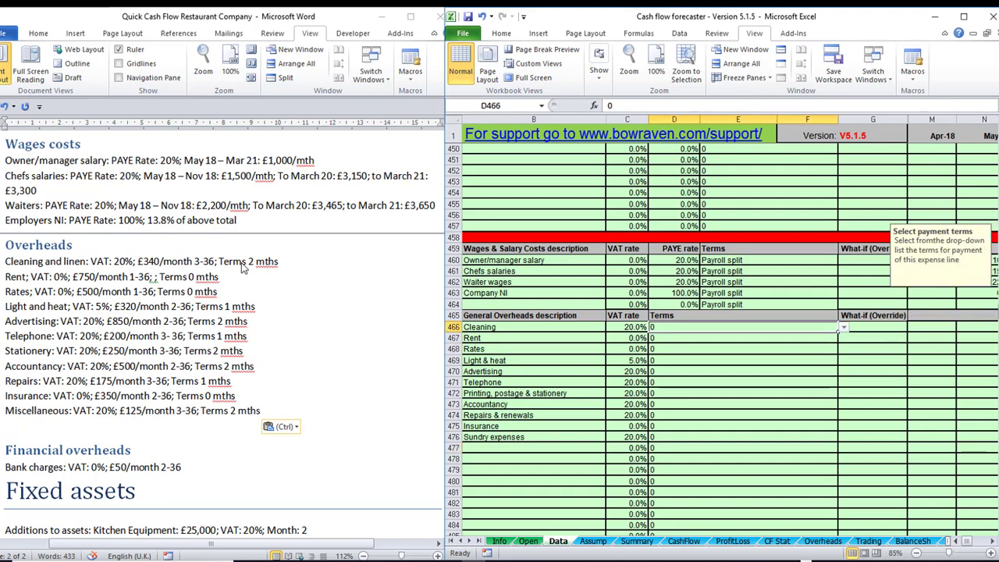
type("2")
key("Return")
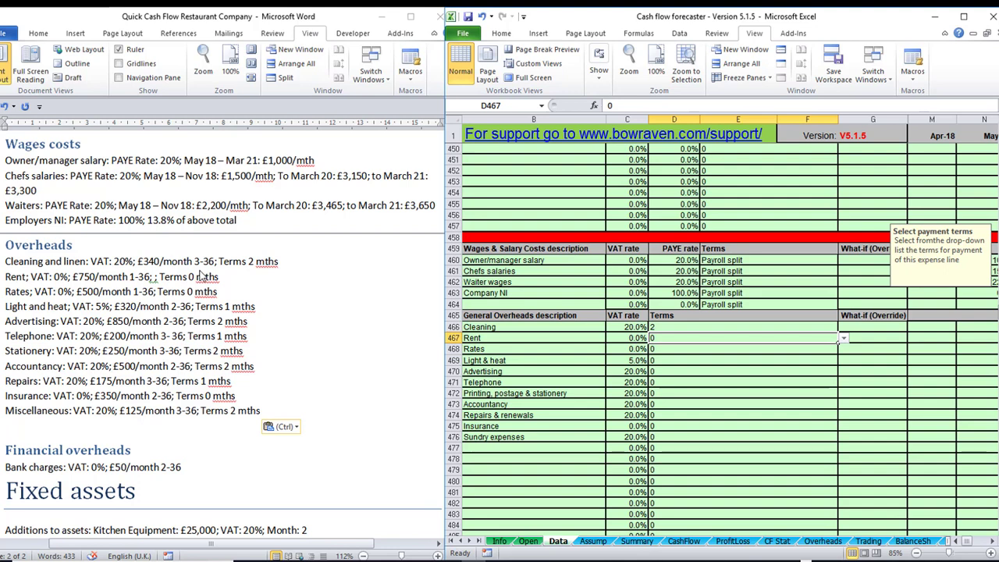
key("Down")
key("Down")
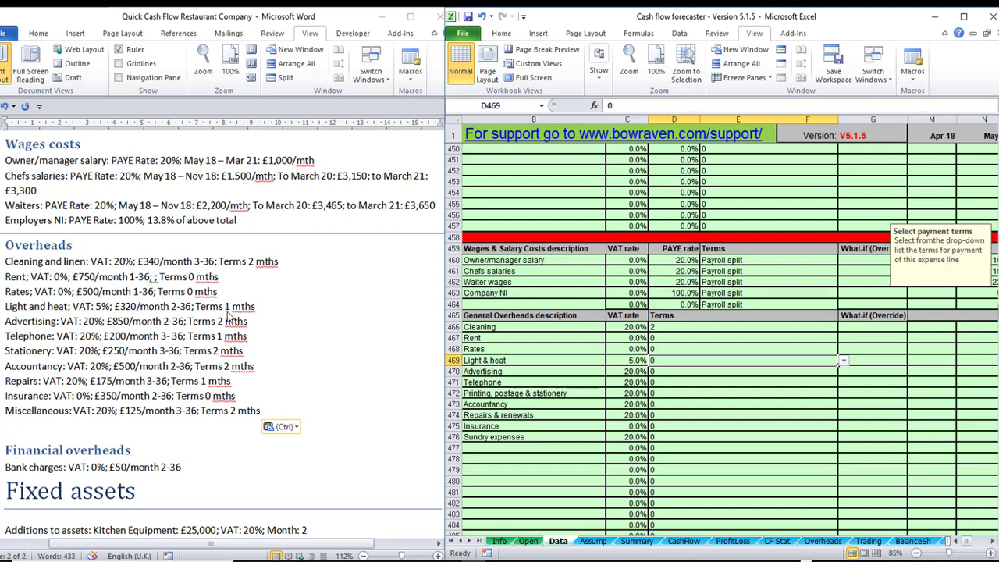
type("1")
key("Return")
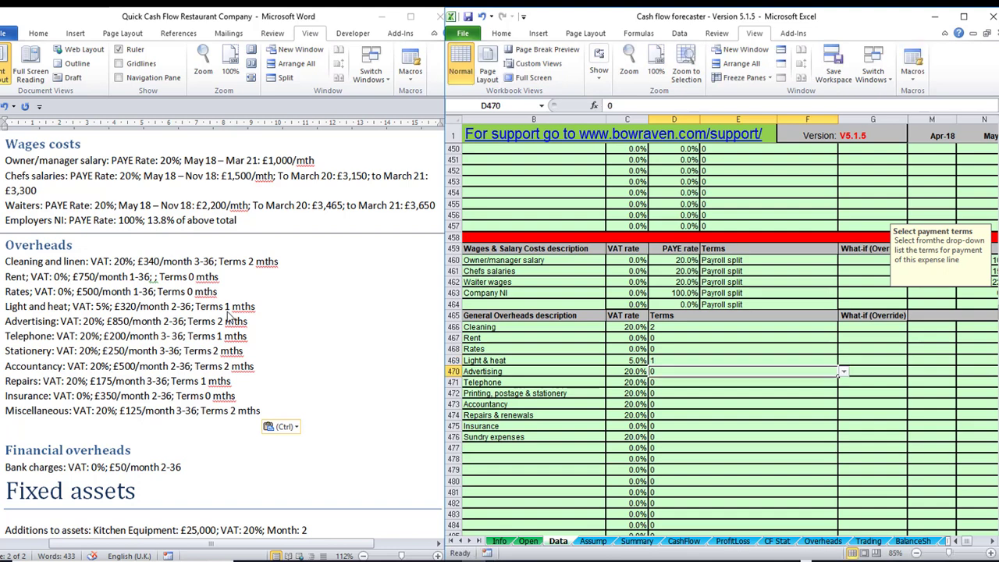
Set the payment terms to 2 for Advertising and 1 for Telephone.
type("2")
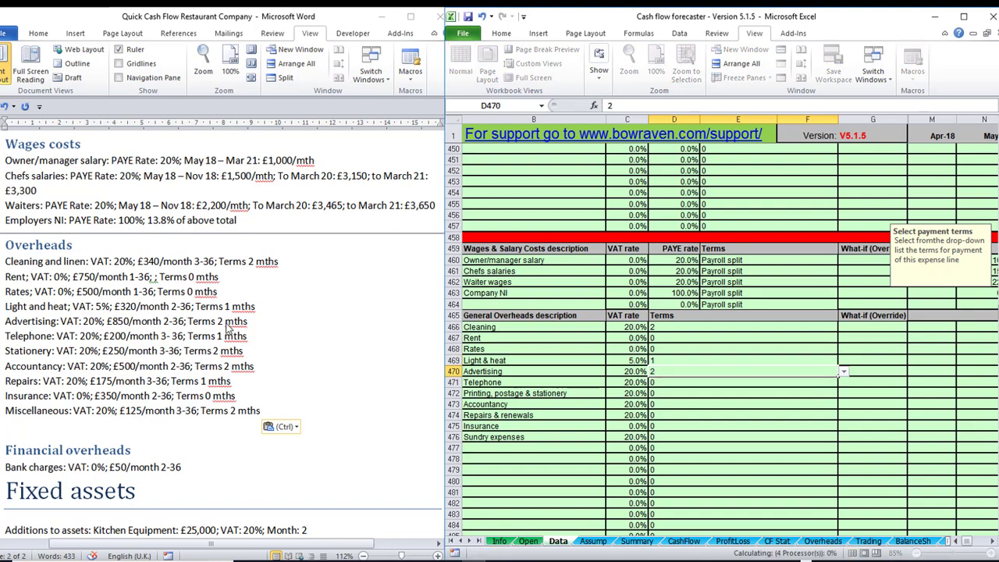
key("Return")
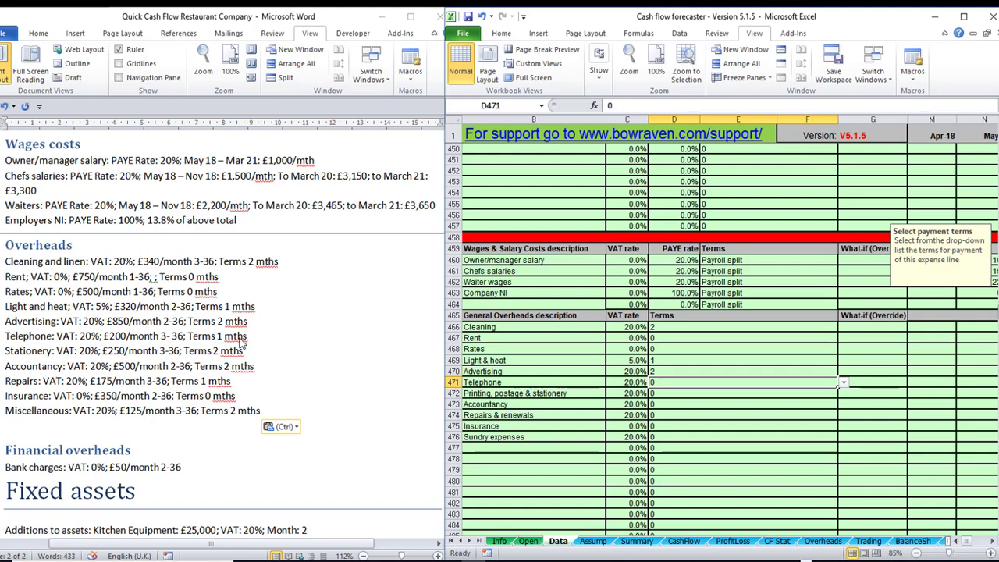
left_click(843, 383)
left_click(769, 399)
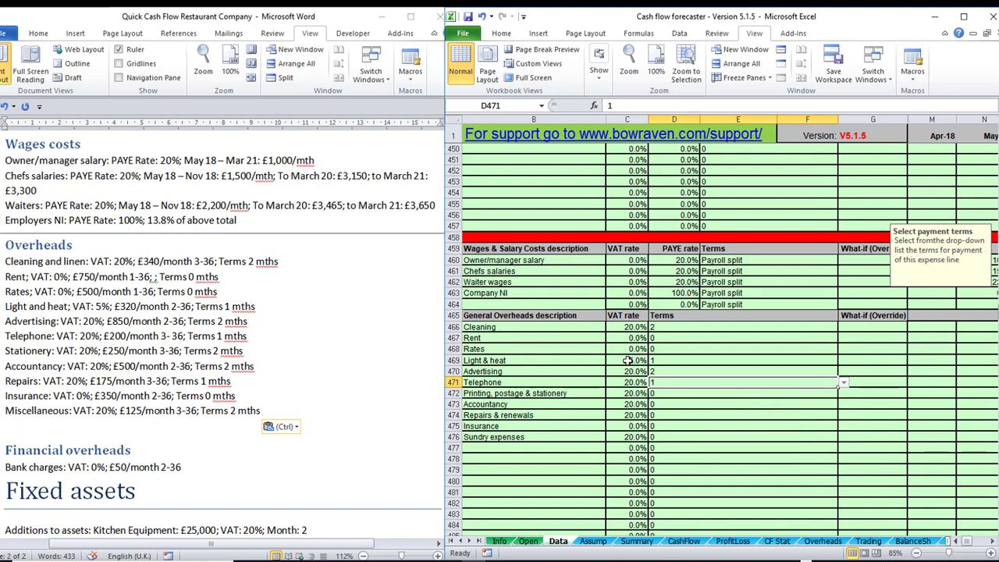
Set the payment terms to 2 for both Printing, postage & stationery and Accountancy.
key("Down")
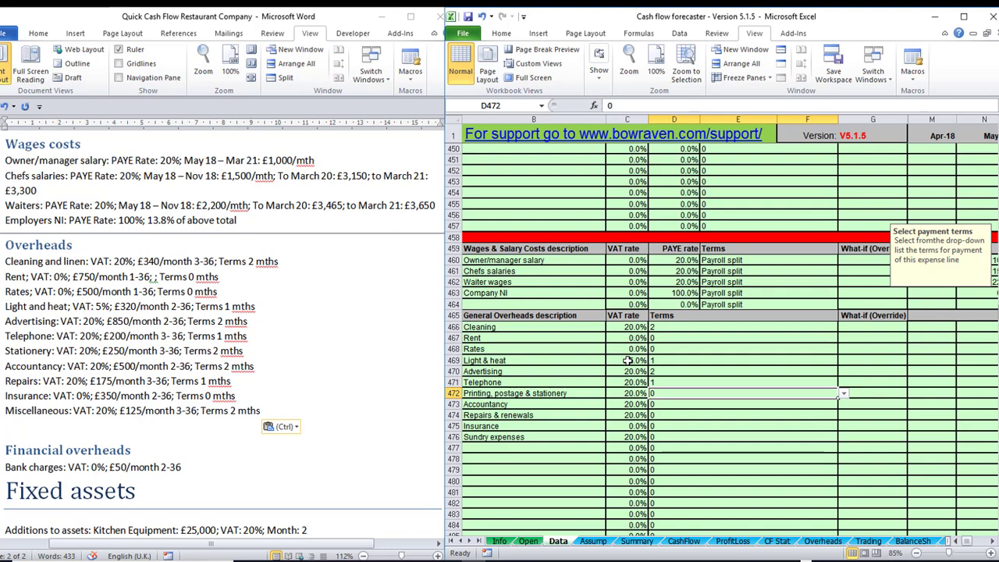
type("2")
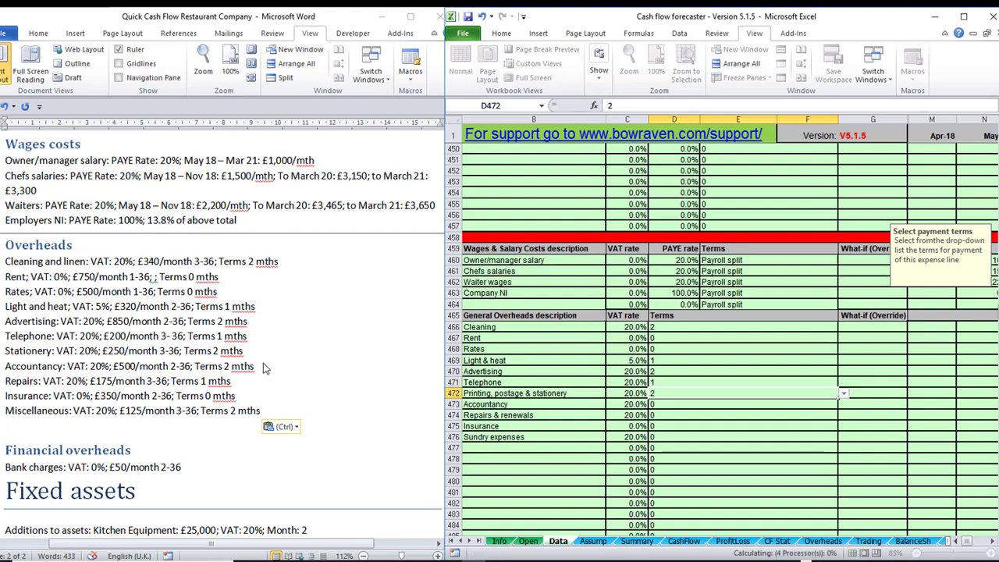
key("Return")
type("2")
key("Return")
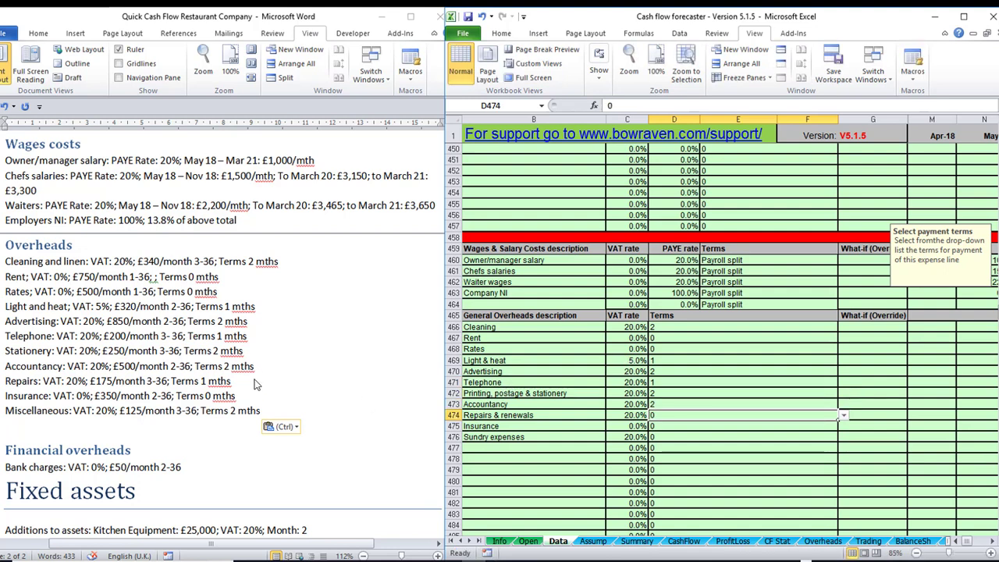
Set the payment terms to 1 for Repairs & renewals and 2 for Sundry expenses, skipping Insurance.
type("1")
key("Return")
key("Return")
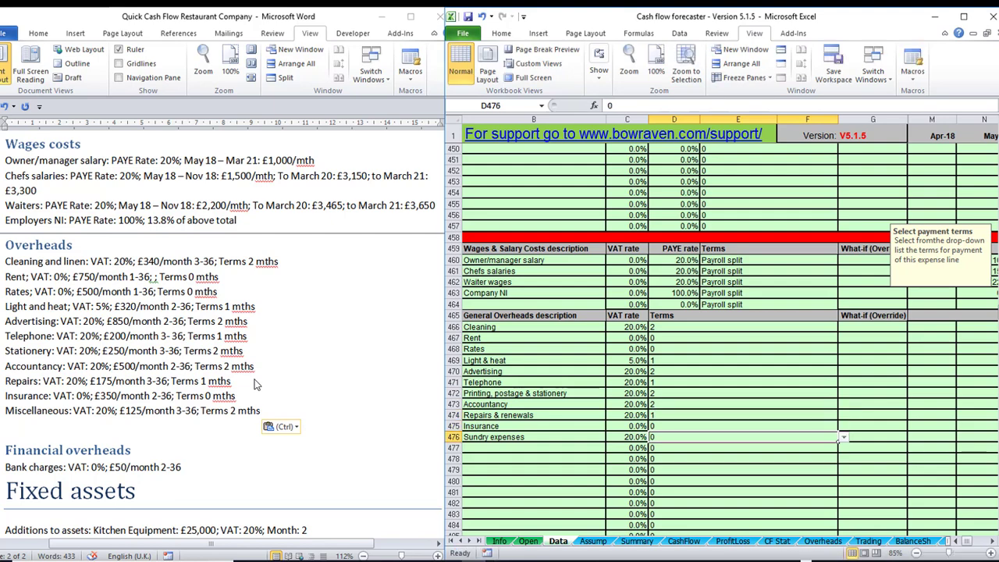
type("2")
key("Return")
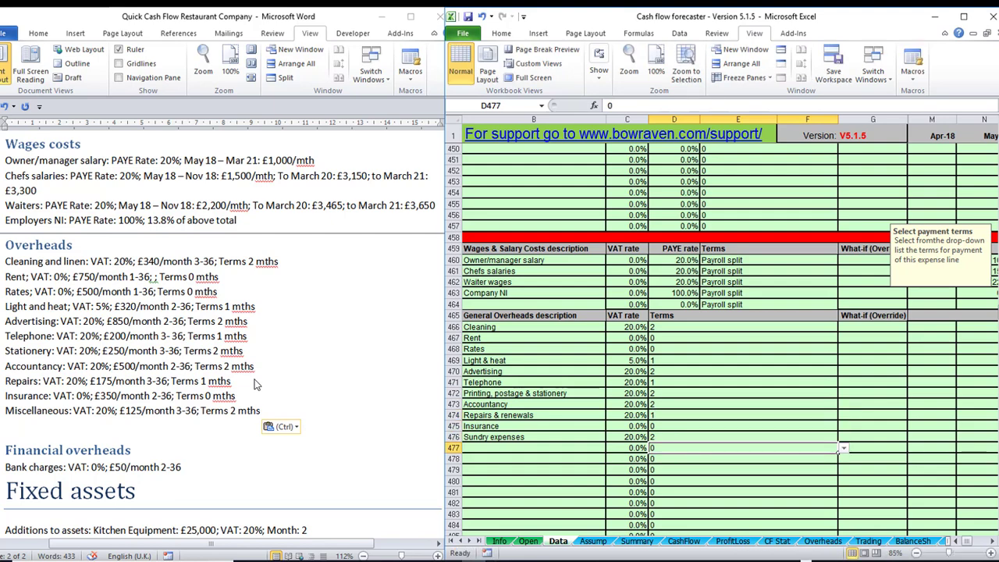
Enter 340 as the Jun-18 Cleaning cost in cell O466.
key("Up")
key("Up")
key("Up")
key("Up")
key("Up")
key("Up")
key("Up")
key("Up")
key("Up")
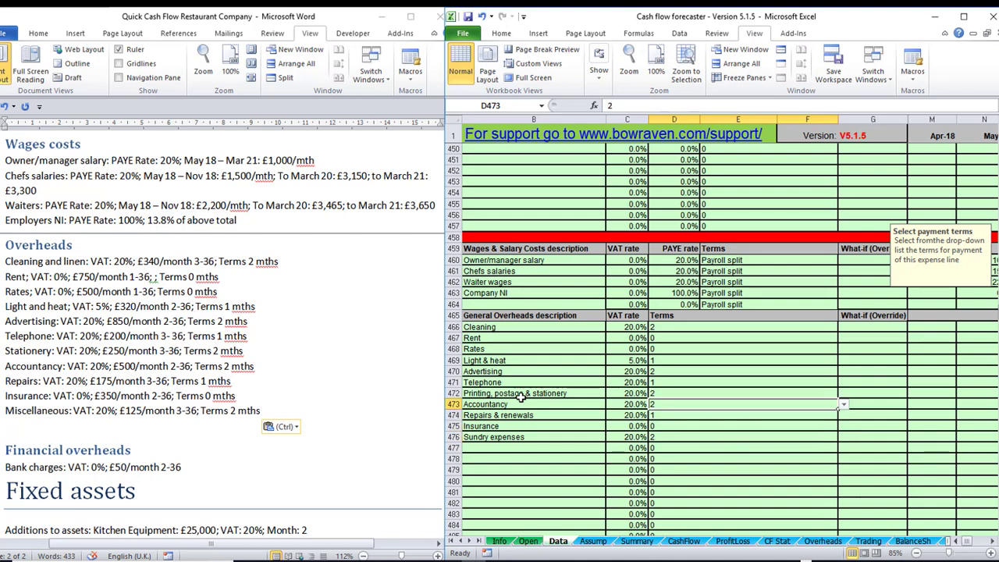
key("Up")
key("Up")
key("Right")
key("Right")
key("Right")
key("Right")
key("Right")
key("Right")
key("Right")
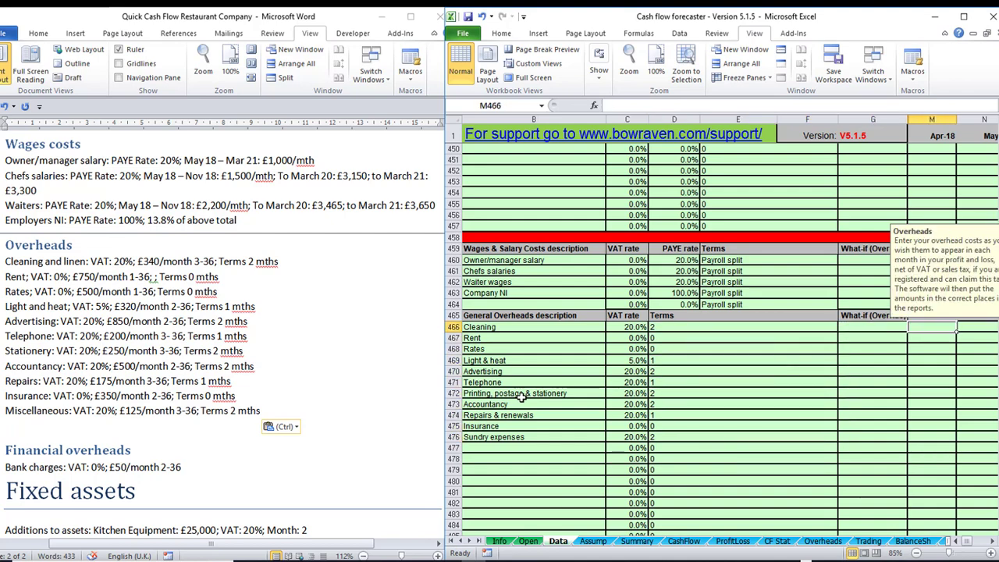
key("Left")
key("Left")
key("Left")
key("Left")
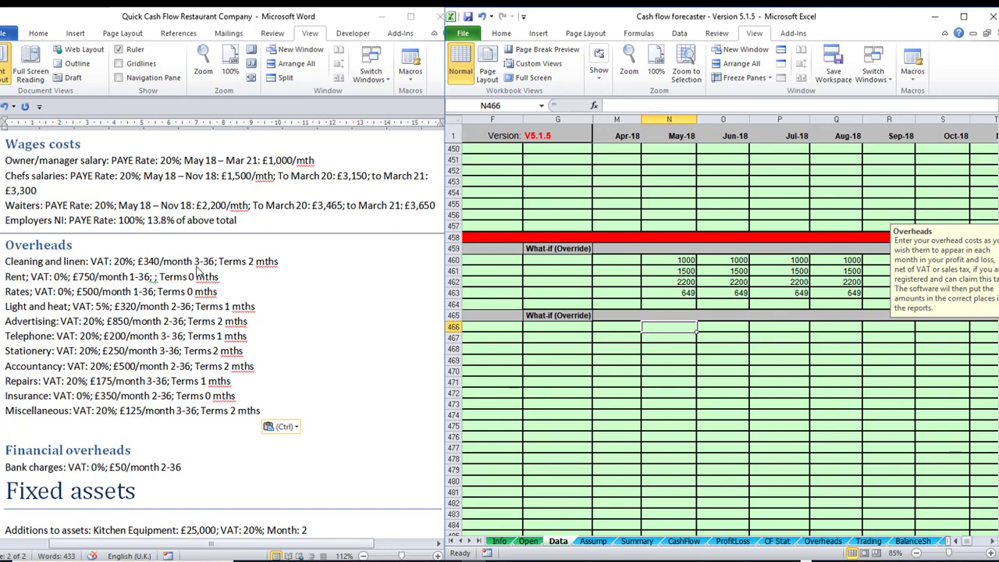
key("Left")
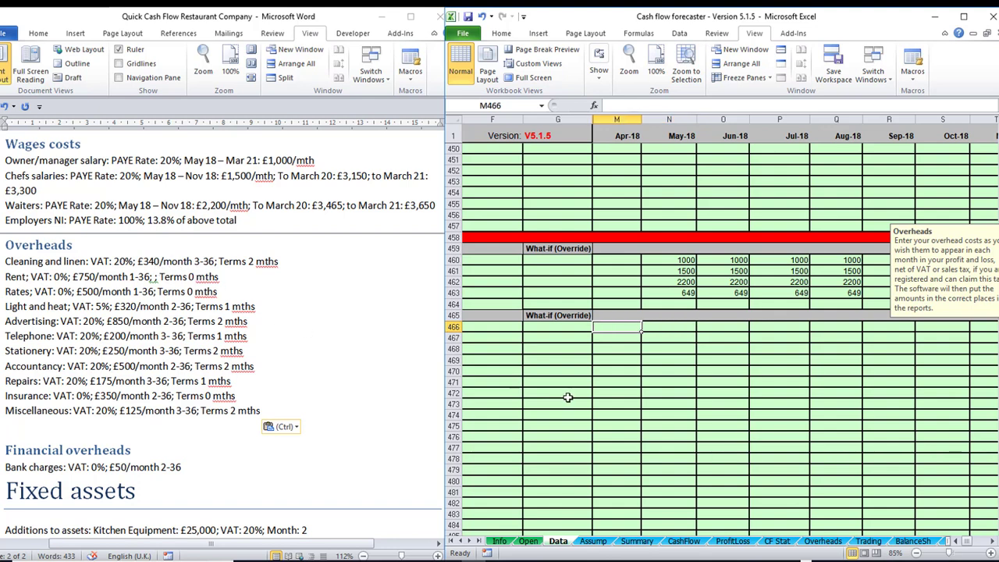
key("Right")
key("Right")
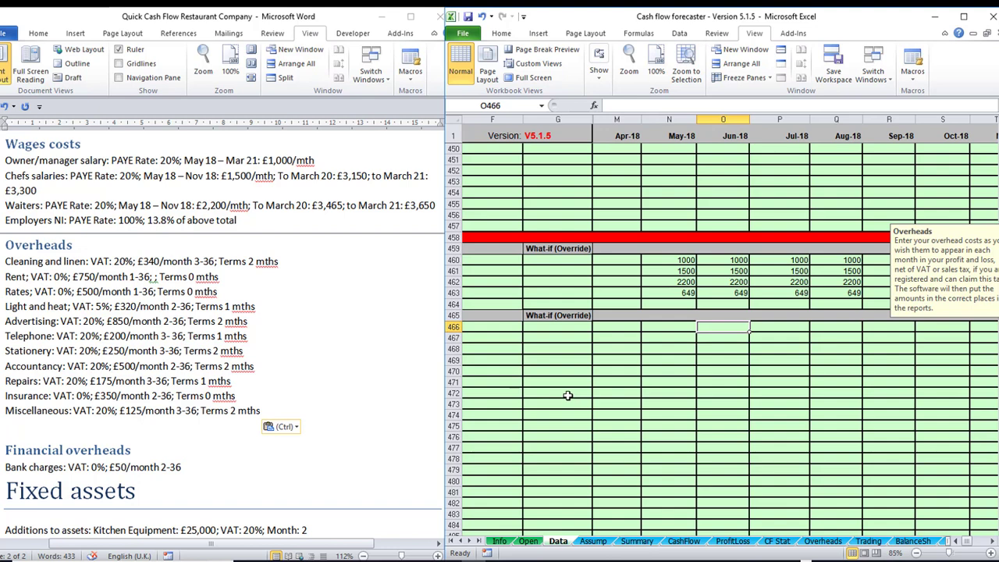
type("340")
key("Return")
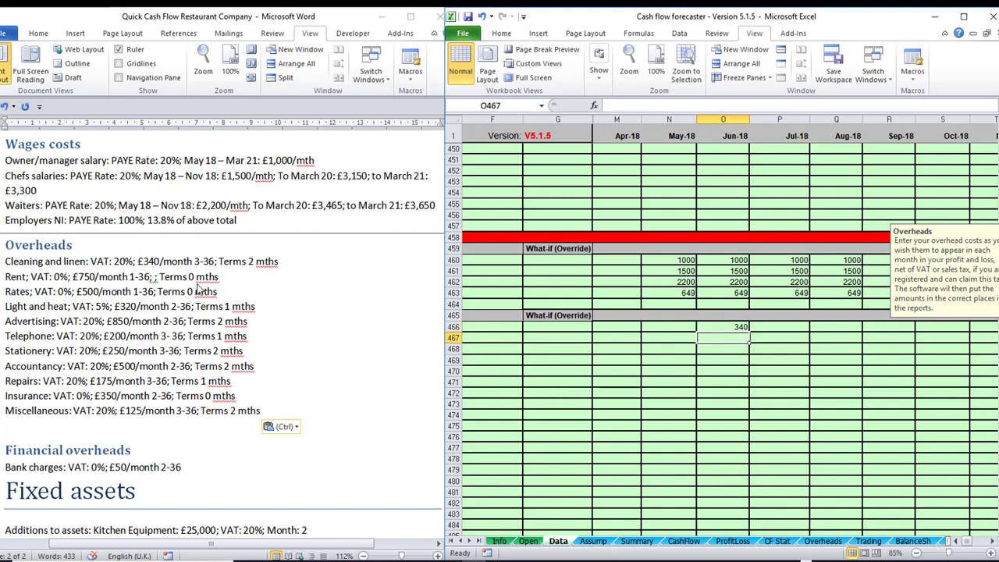
Enter a Rent cost of 750 for each month from Apr-18 to Jun-18 in row 467.
key("Left")
key("Left")
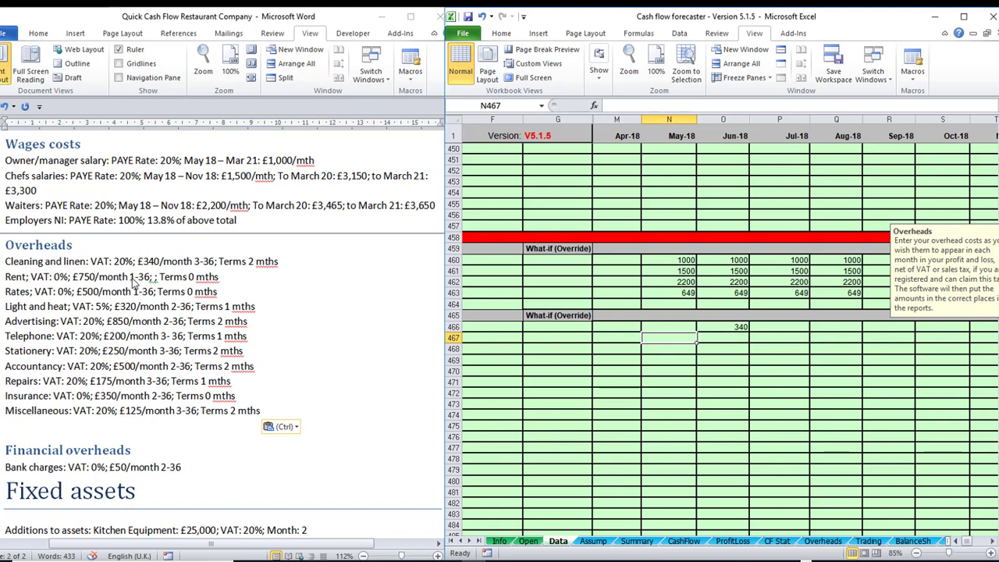
type("750")
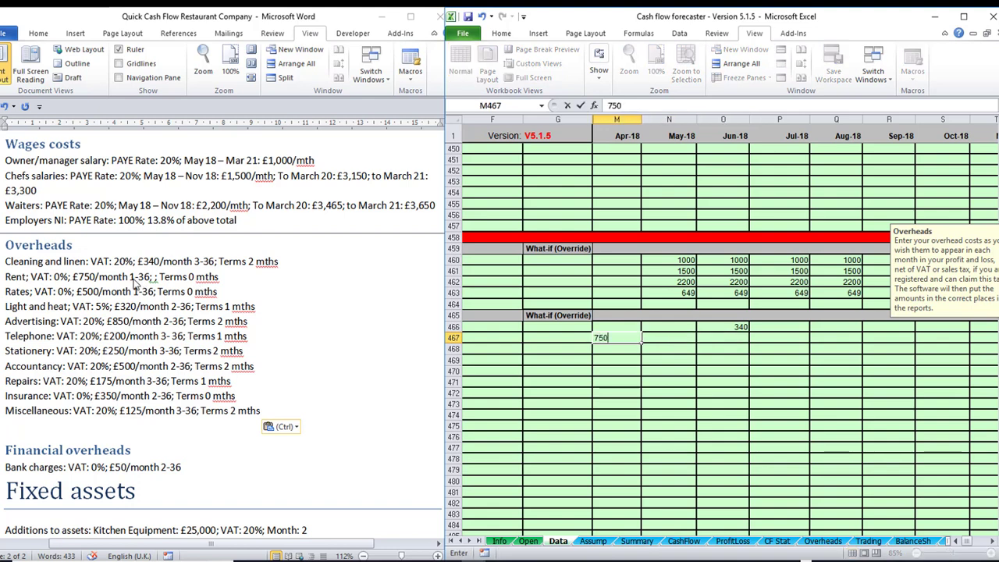
key("Tab")
type("750")
key("Tab")
type("750")
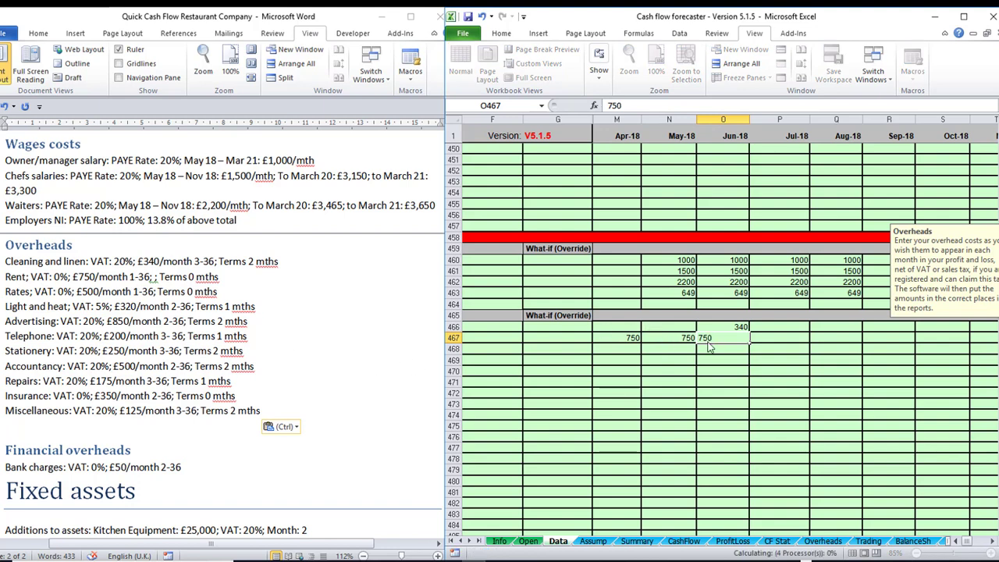
key("Return")
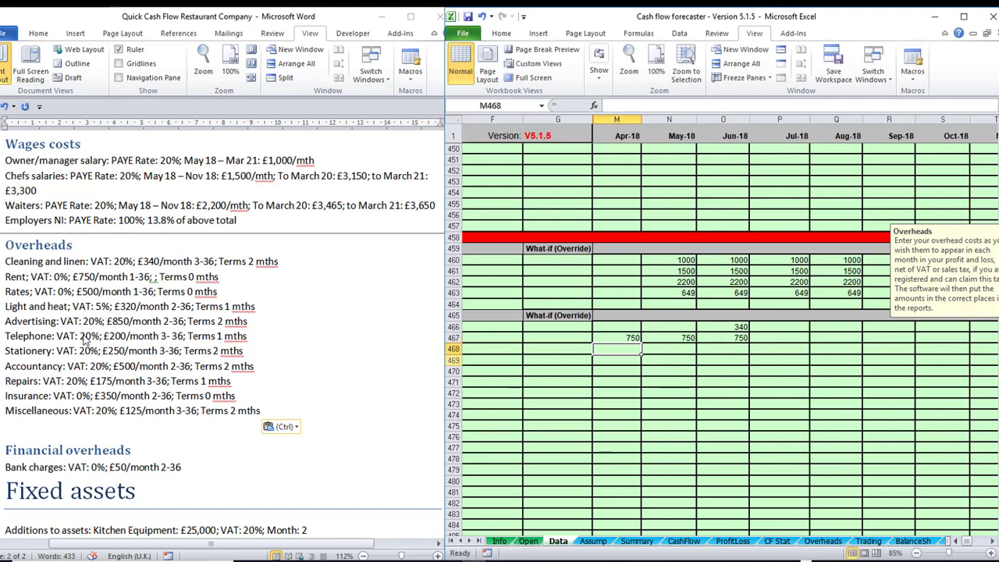
Enter a Rates cost of 500 for each month from Apr-18 to Jun-18 in row 468.
type("500")
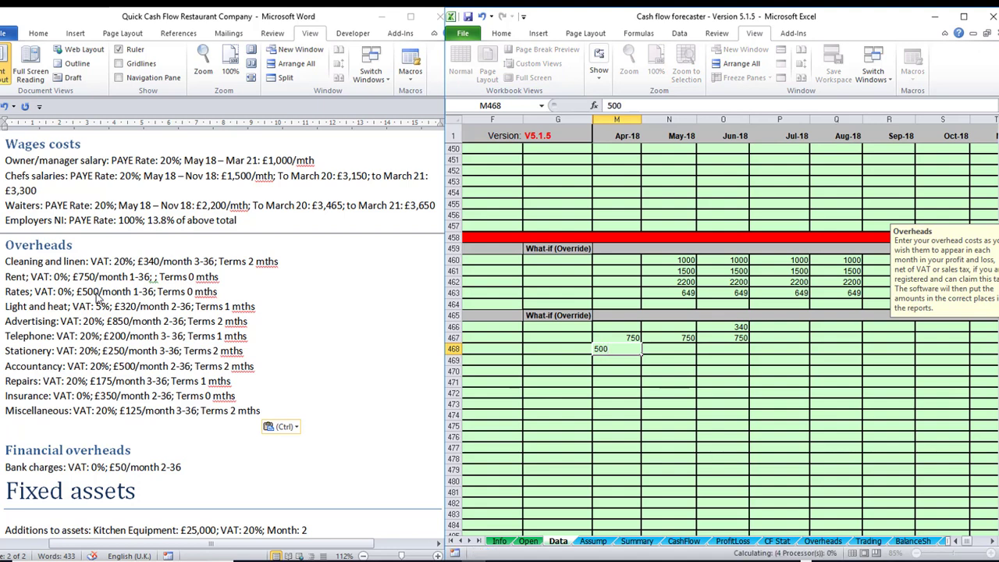
key("Tab")
type("500")
key("Tab")
type("500")
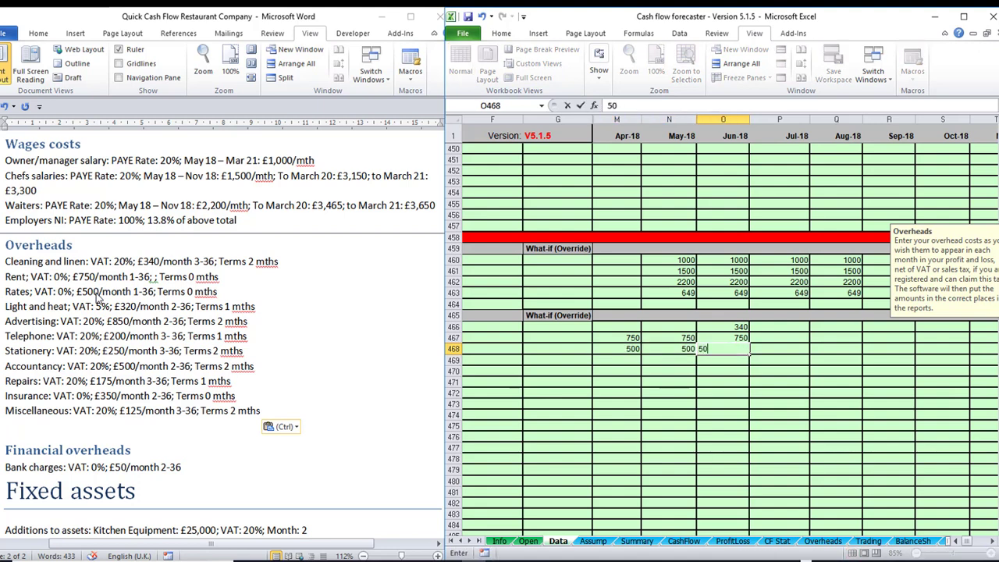
key("Down")
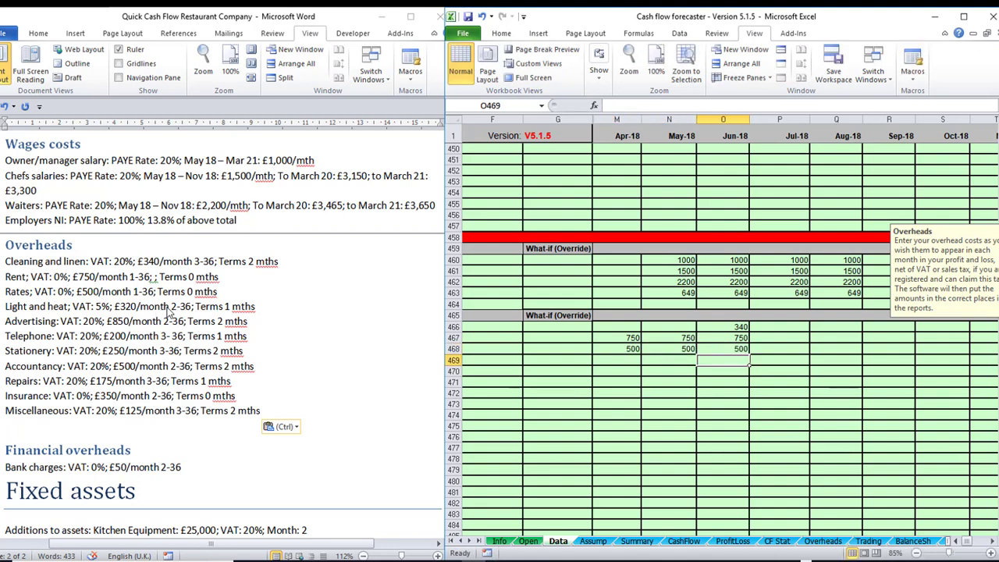
Enter a Light & heat cost of 320 for May-18 and Jun-18 in row 469.
key("Left")
type("320")
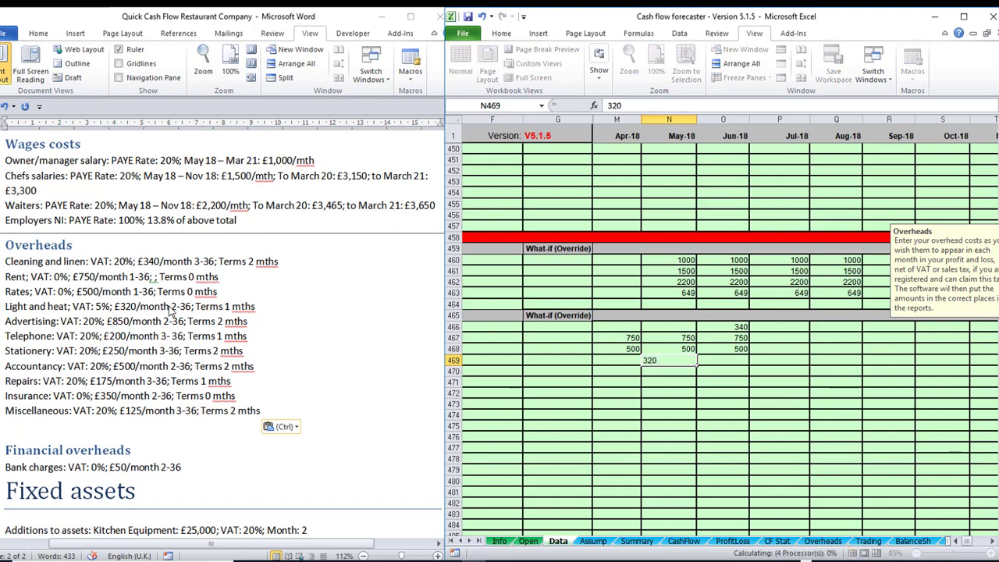
key("Tab")
type("320")
key("Return")
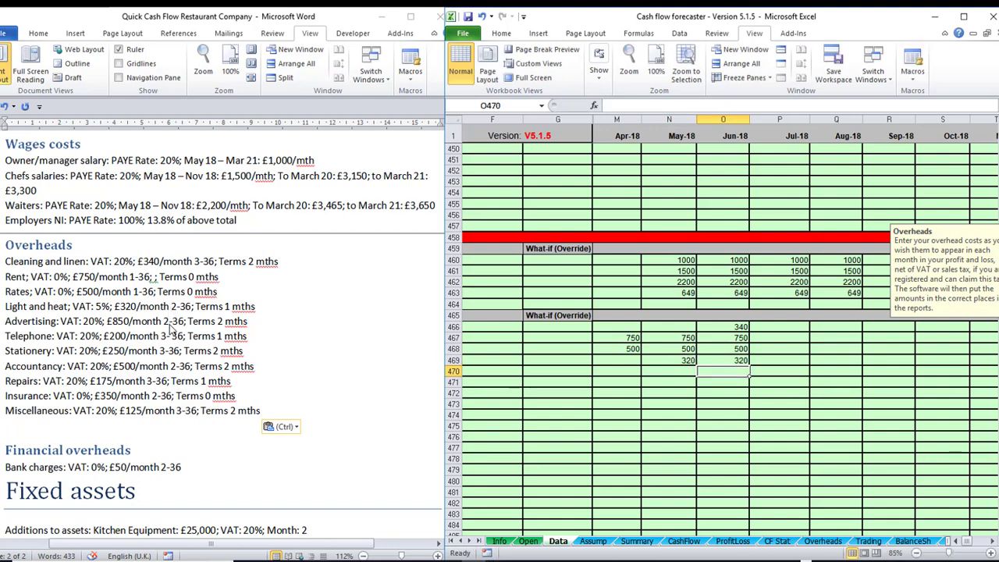
Enter an Advertising cost of 850 for May-18 and Jun-18 in row 470.
key("Left")
type("850")
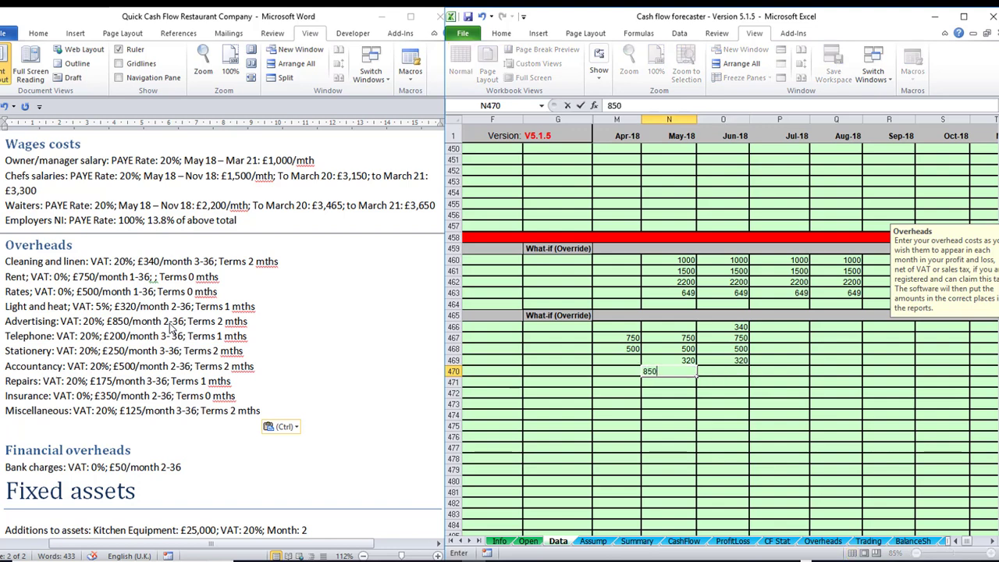
key("Tab")
type("850")
key("Return")
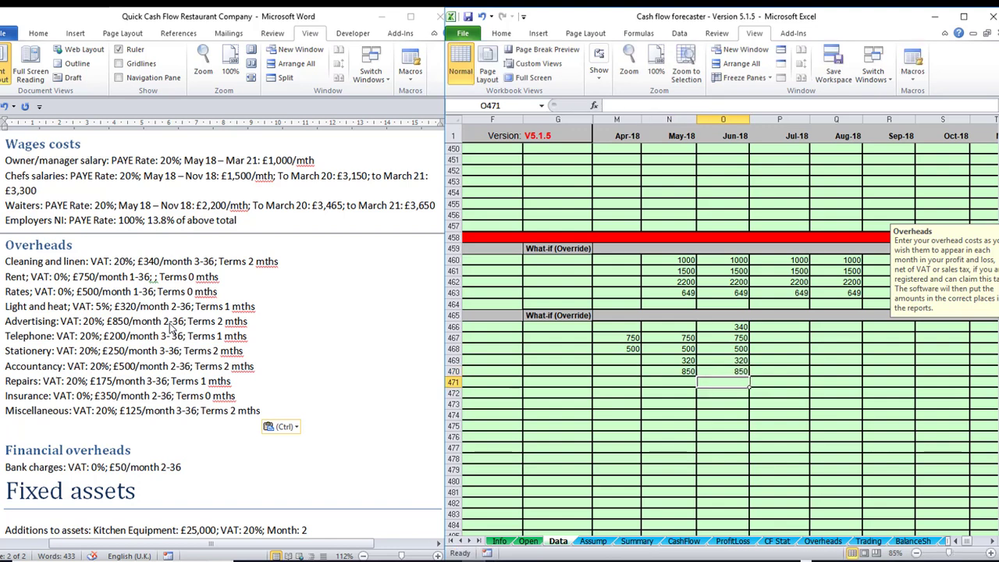
Enter the Jun-18 costs of 200 for Telephone and 250 for Printing, postage & stationery.
key("Left")
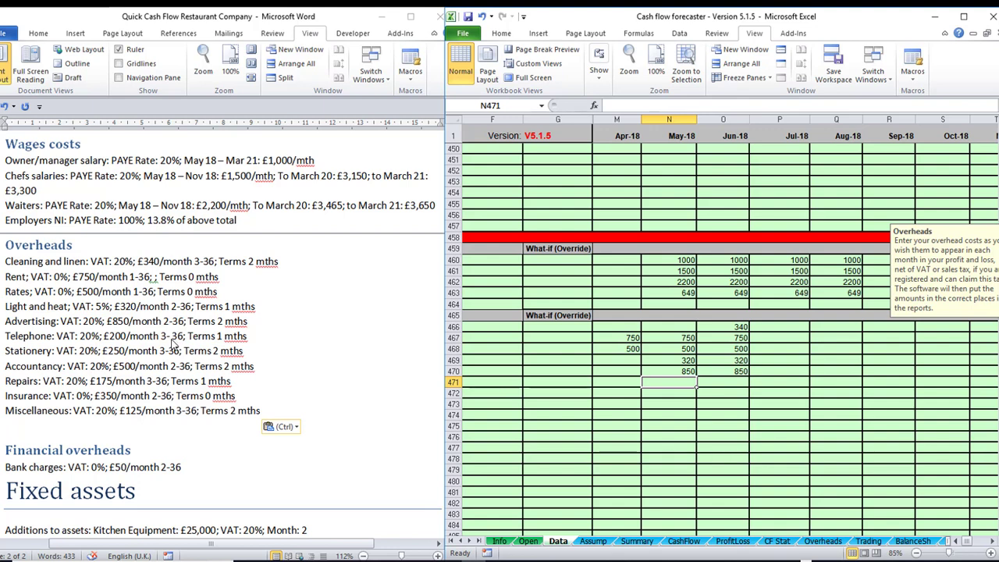
key("Right")
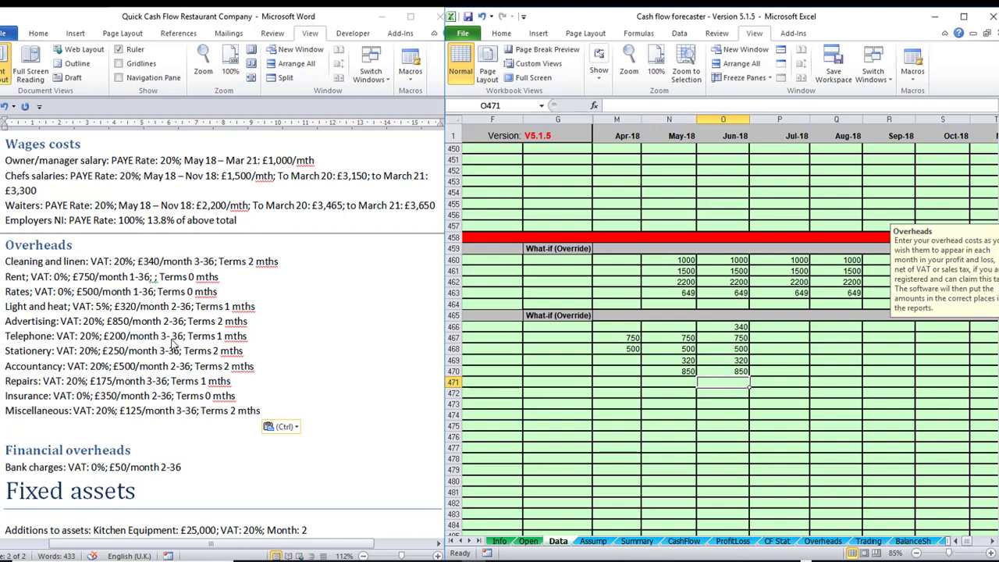
type("200")
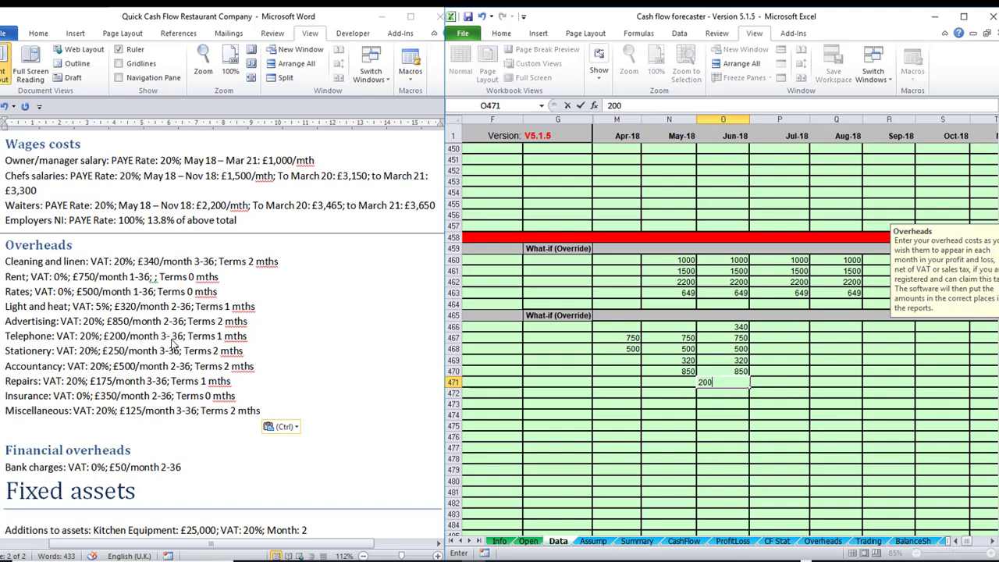
key("Return")
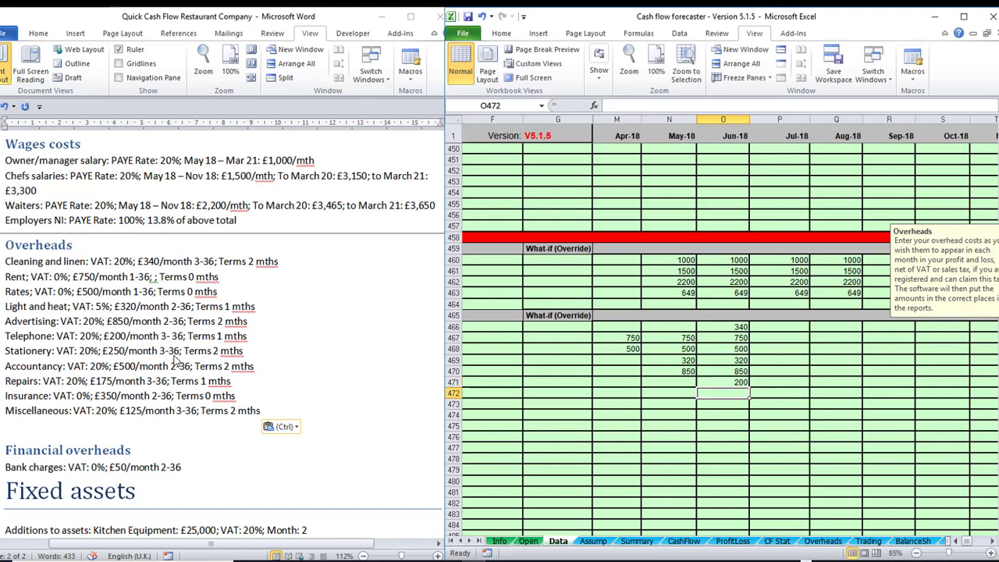
type("250")
key("Return")
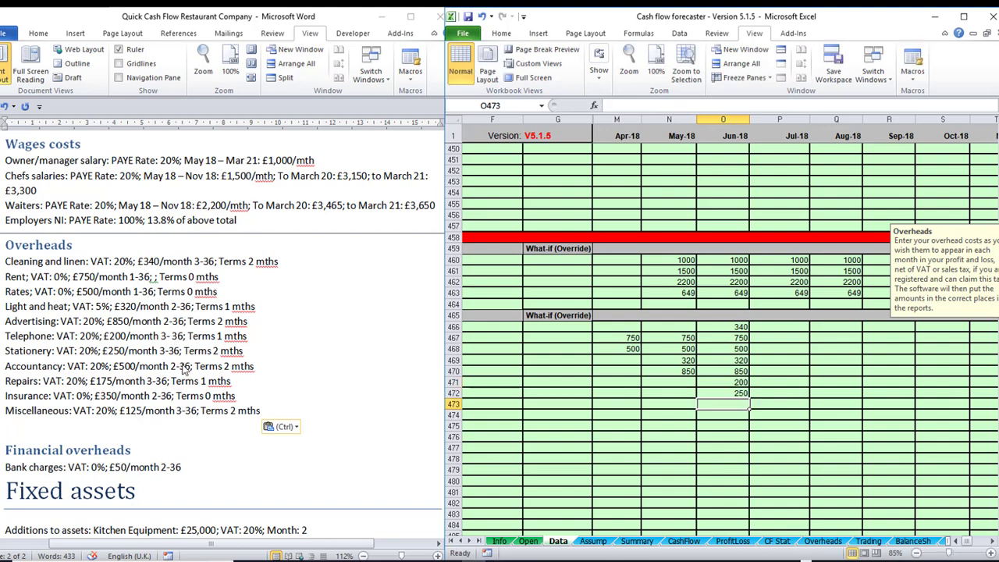
Enter an Accountancy cost of 500 for May-18 and Jun-18 in row 473.
key("Left")
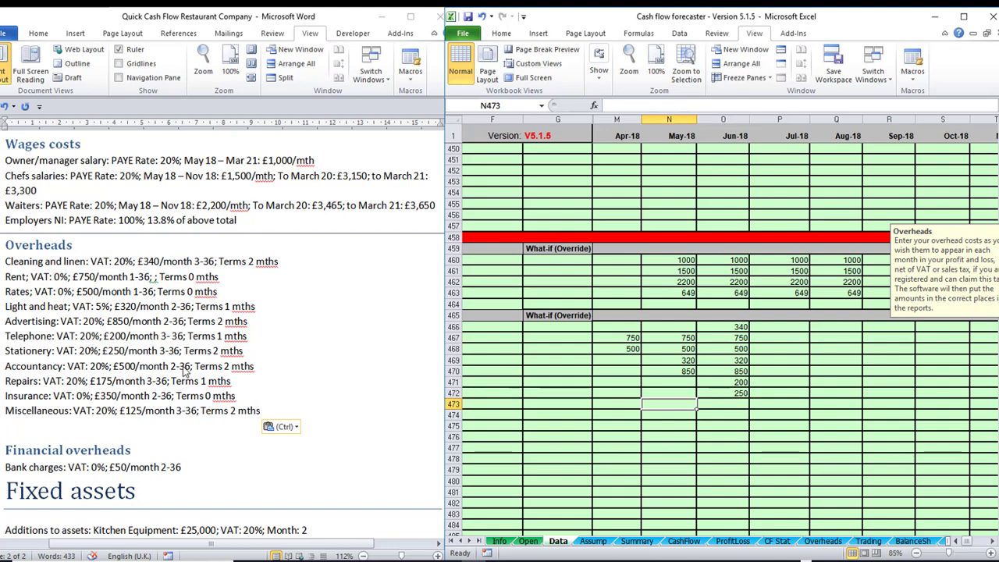
type("500")
key("Return")
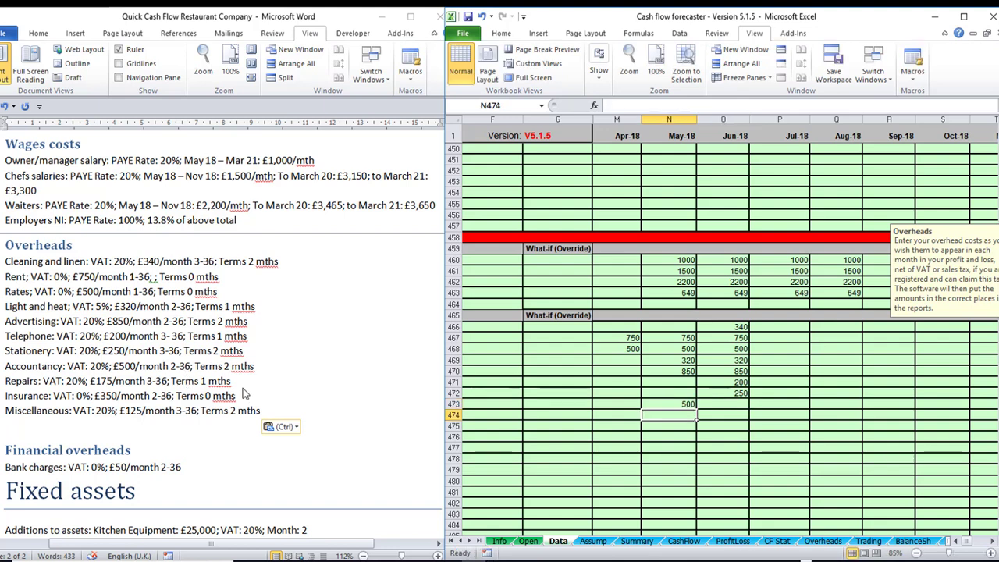
key("Up")
key("Right")
type("500")
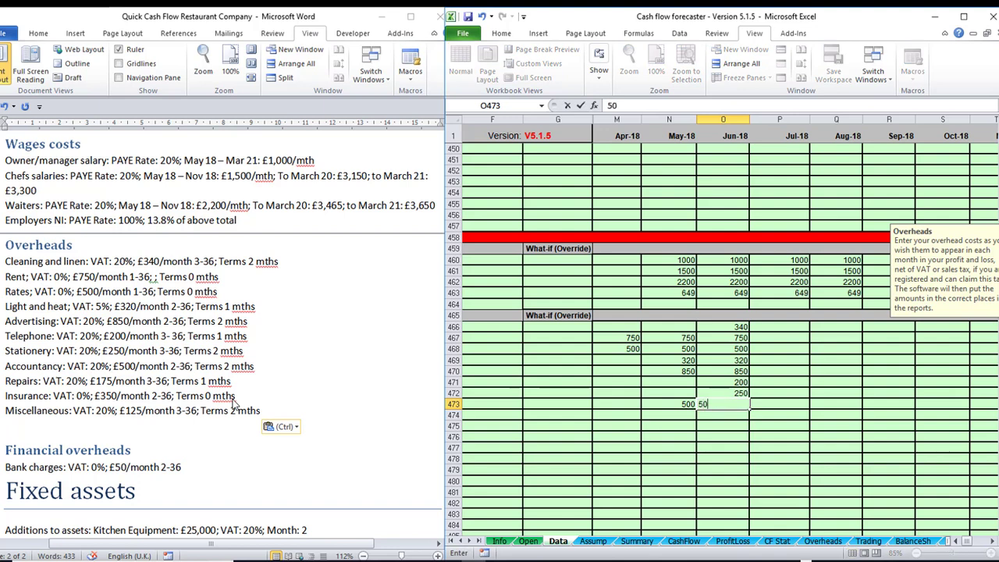
key("Return")
Enter a Repairs & renewals cost of 175 for Jun-18 in row 474.
key("Left")
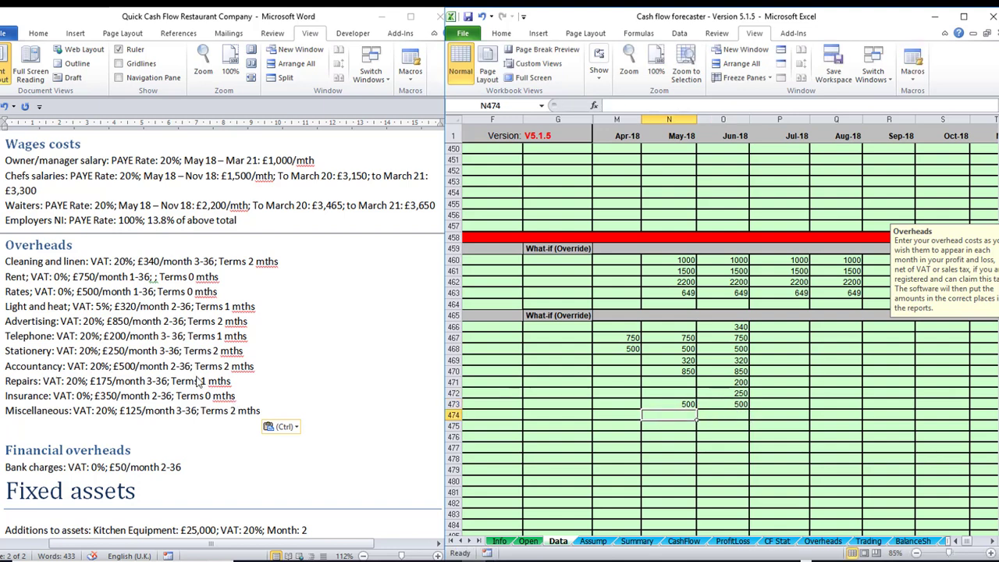
key("Right")
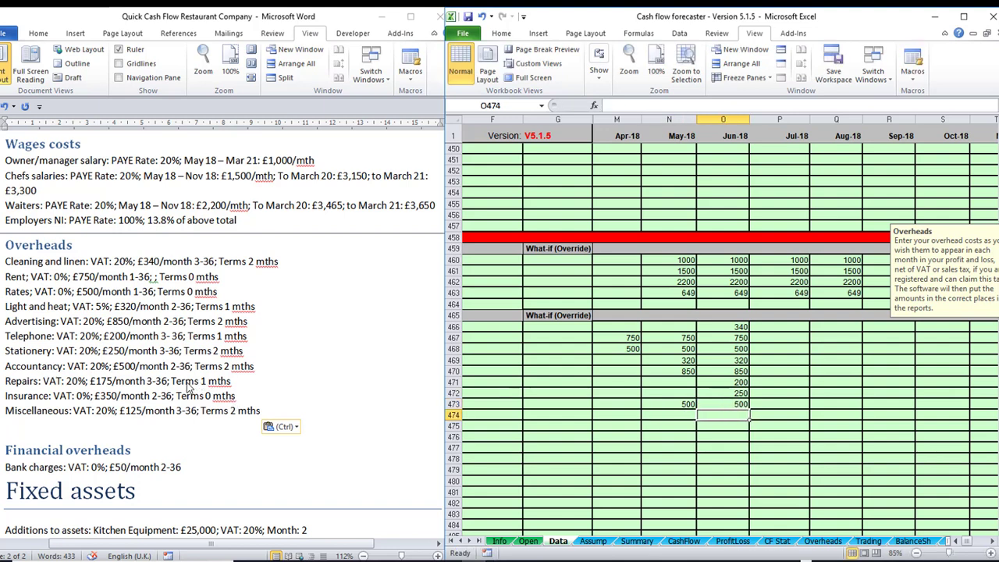
type("175")
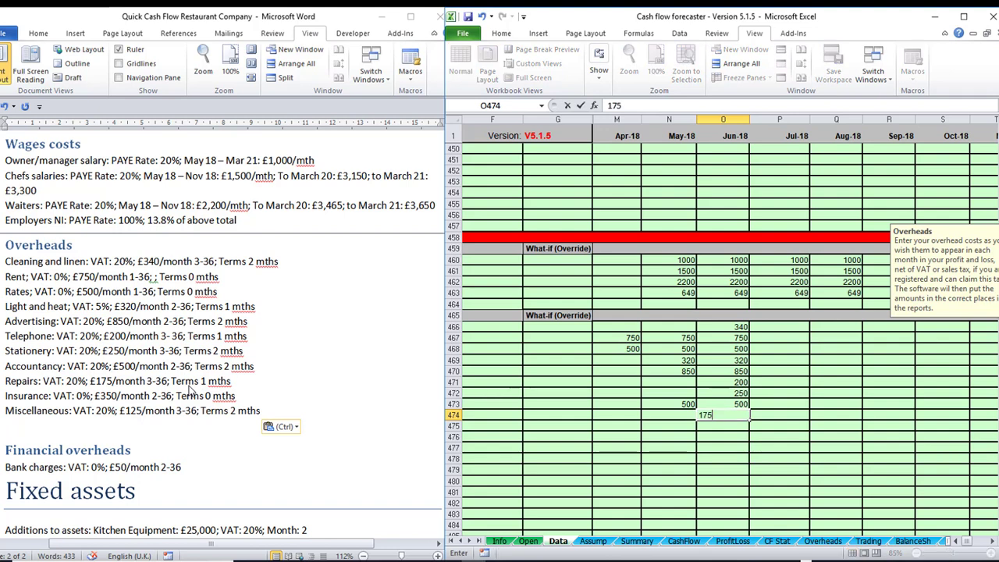
key("Return")
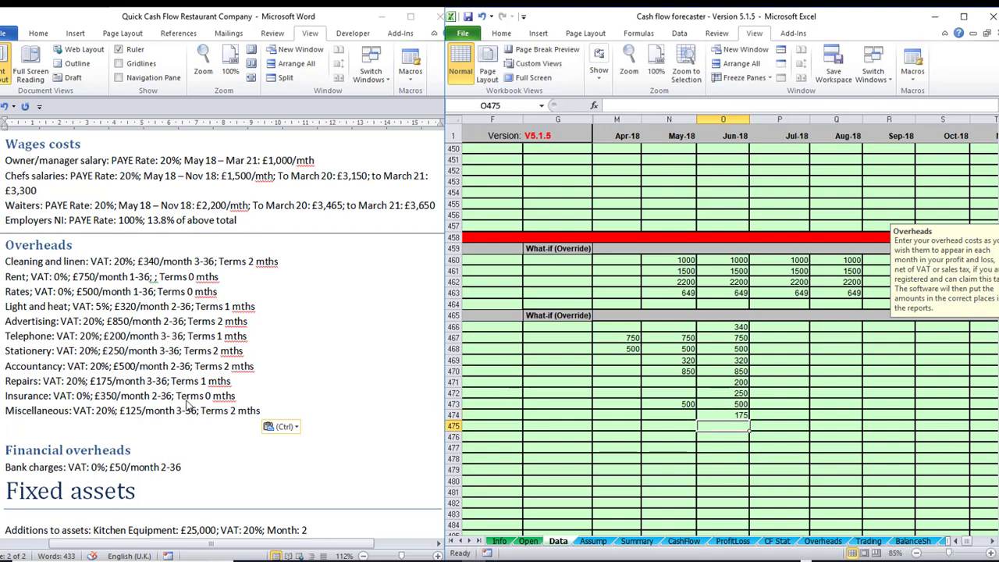
Enter an Insurance cost of 350 for May-18 and Jun-18 in row 475.
key("Left")
type("350")
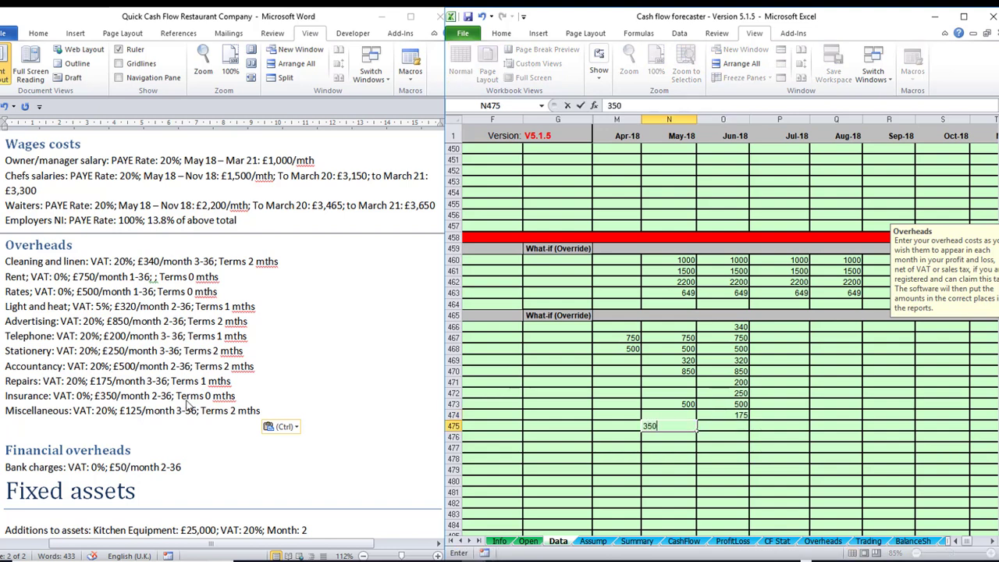
key("Right")
type("350")
key("Return")
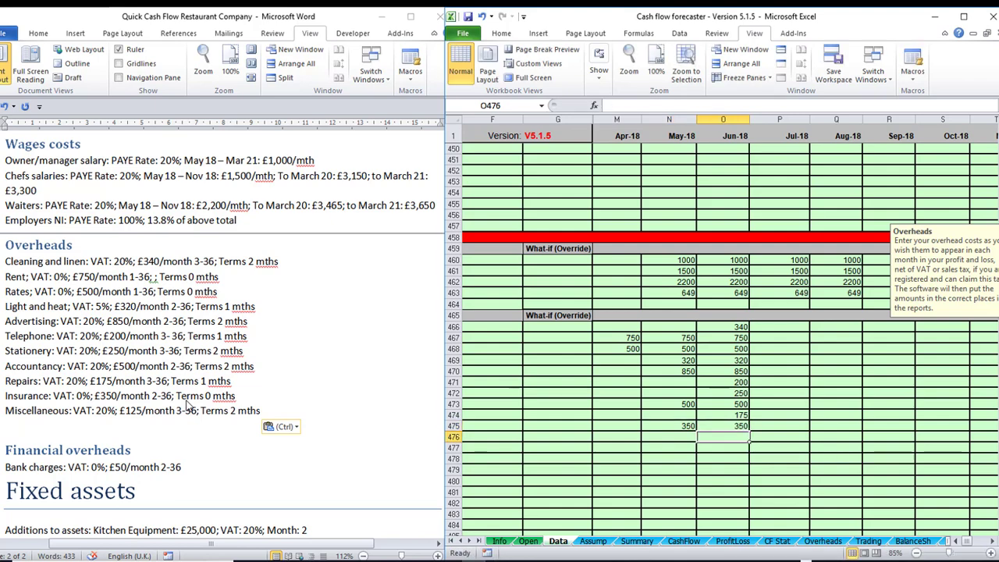
Enter a Sundry expenses cost of 125 for Jun-18 in row 476.
type("125")
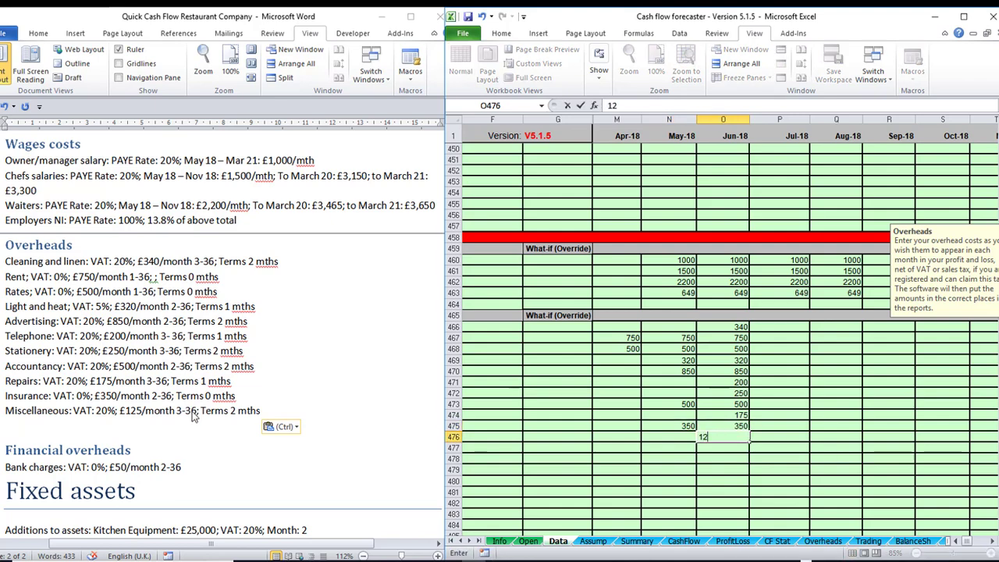
key("Return")
key("Left")
key("Left")
key("Left")
key("Left")
key("Left")
key("Left")
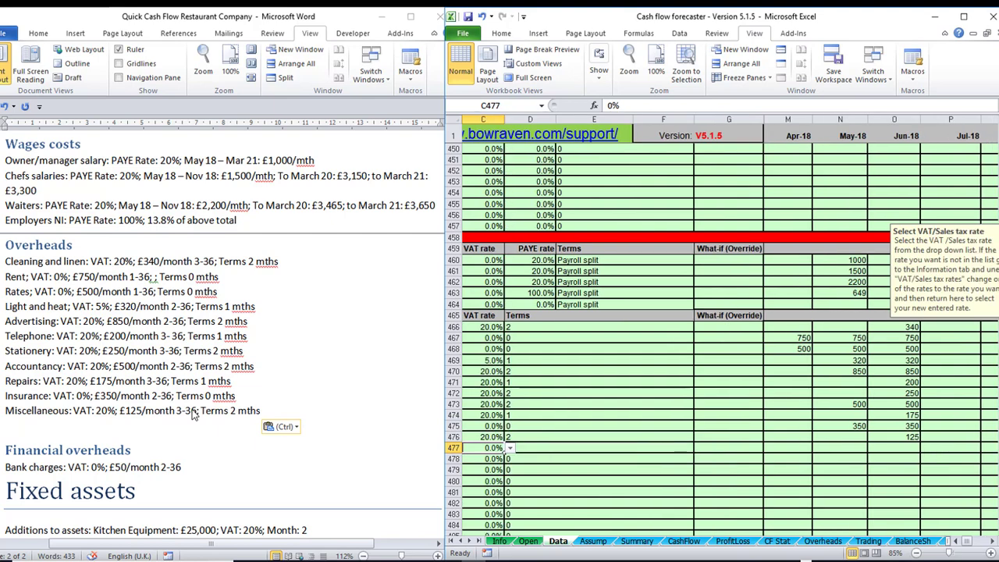
Copy the Jun-18 costs of all general overheads in rows 466 to 476 across every month through Mar-21.
key("Up")
key("Right")
key("Right")
key("Right")
key("Right")
key("Right")
key("Right")
key("Right")
key("Right")
key("Right")
key("Right")
key("Right")
key("Right")
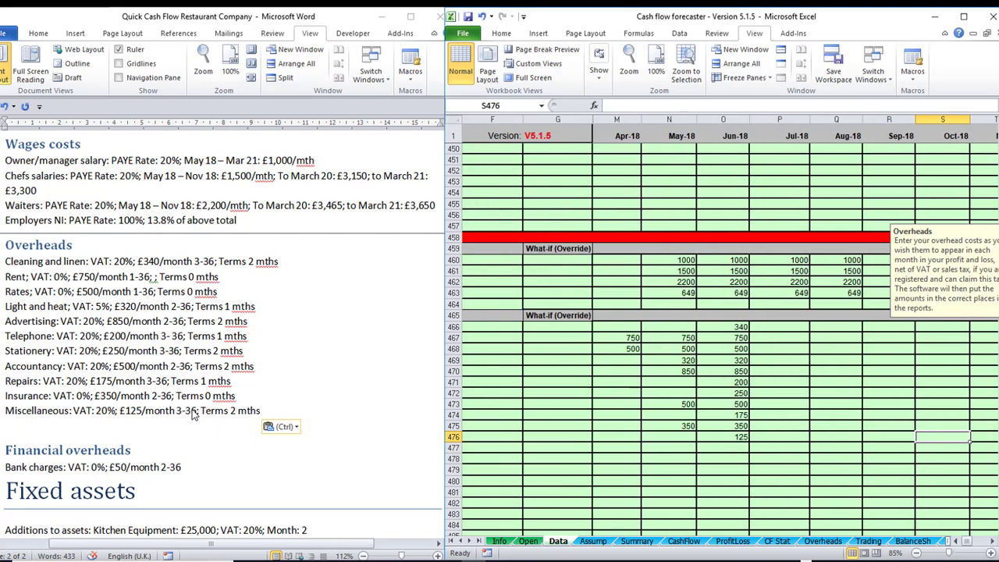
left_click(733, 327)
left_click_drag(734, 328, 491, 449)
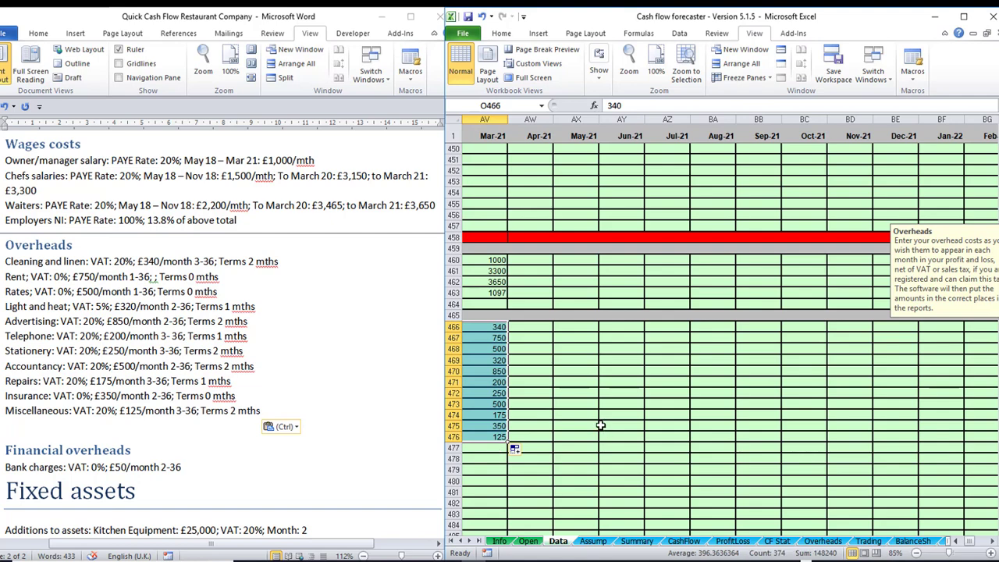
Consult the Financial overheads section in the Word notes and choose Bank charges as the first Financial Overheads description in row 490.
key("Left")
key("Left")
key("Left")
key("Left")
key("Left")
key("Left")
key("Left")
key("Left")
key("Left")
key("Left")
key("Left")
key("Left")
key("Left")
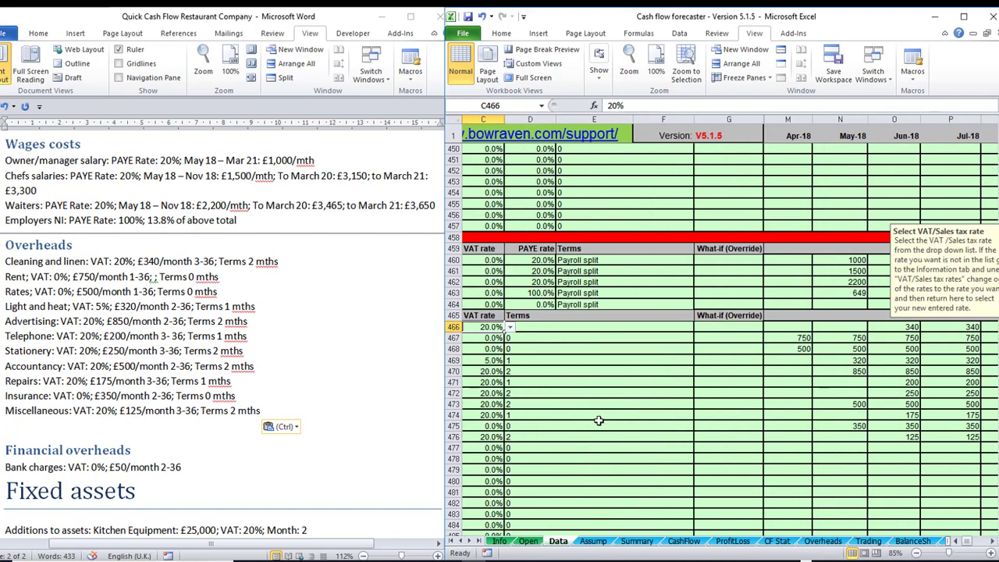
key("Left")
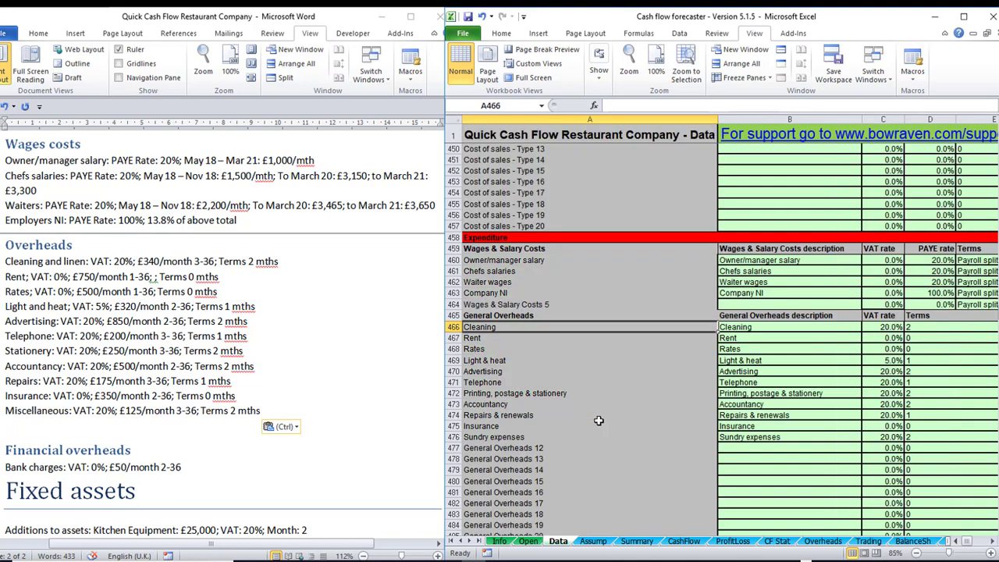
left_click(182, 390)
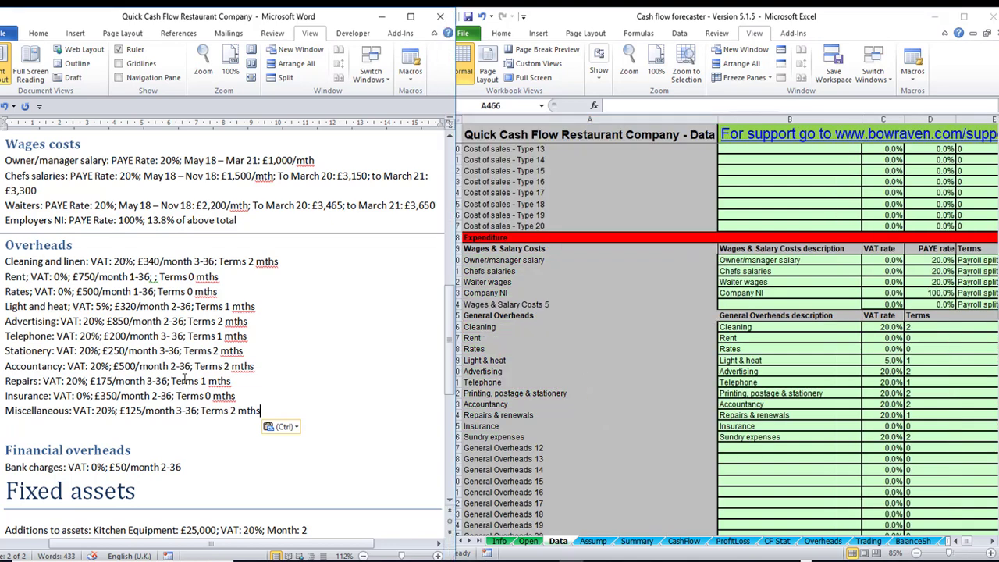
scroll(182, 374, "down", 2)
scroll(182, 374, "down", 2)
left_click(709, 381)
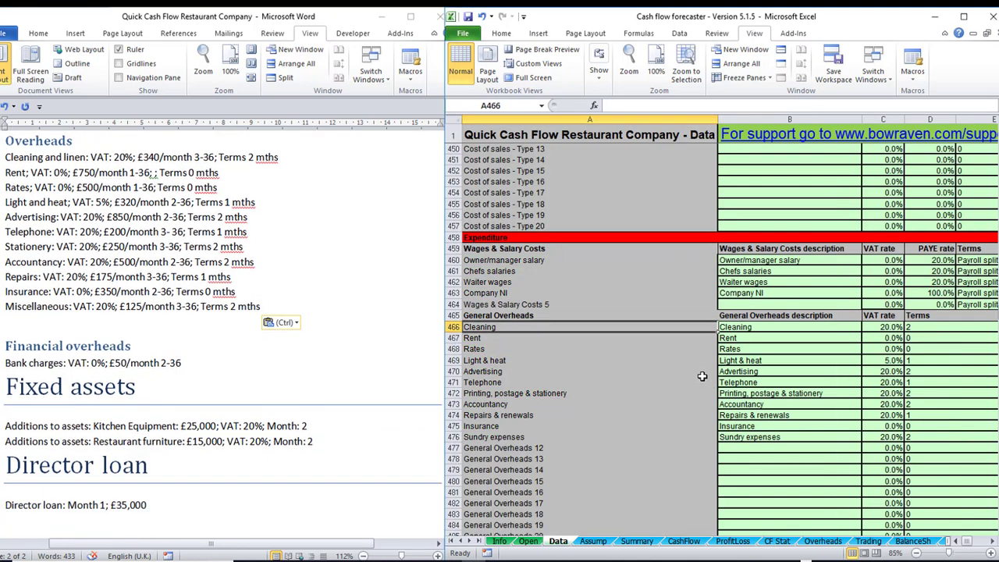
scroll(696, 371, "down", 7)
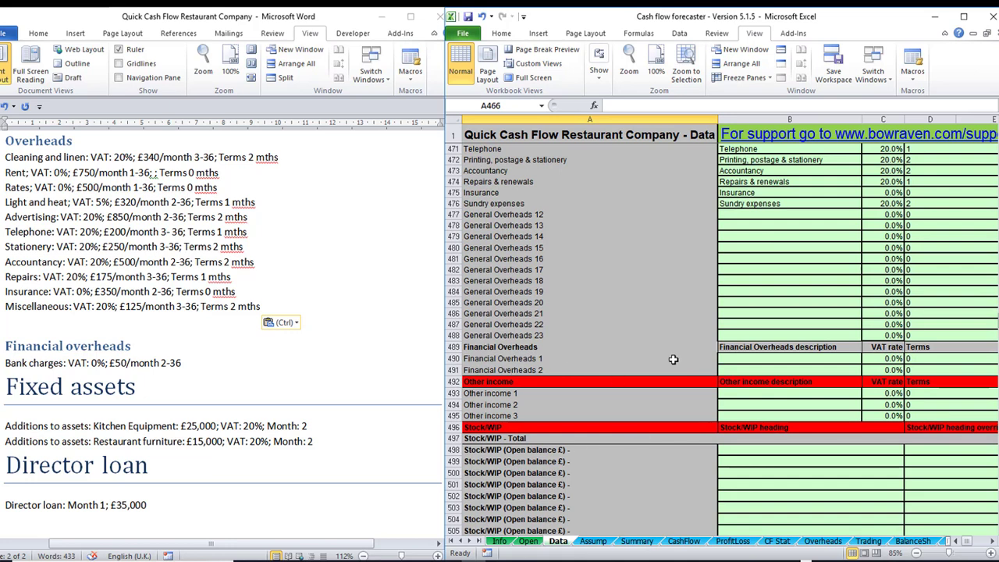
left_click(740, 360)
left_click(866, 361)
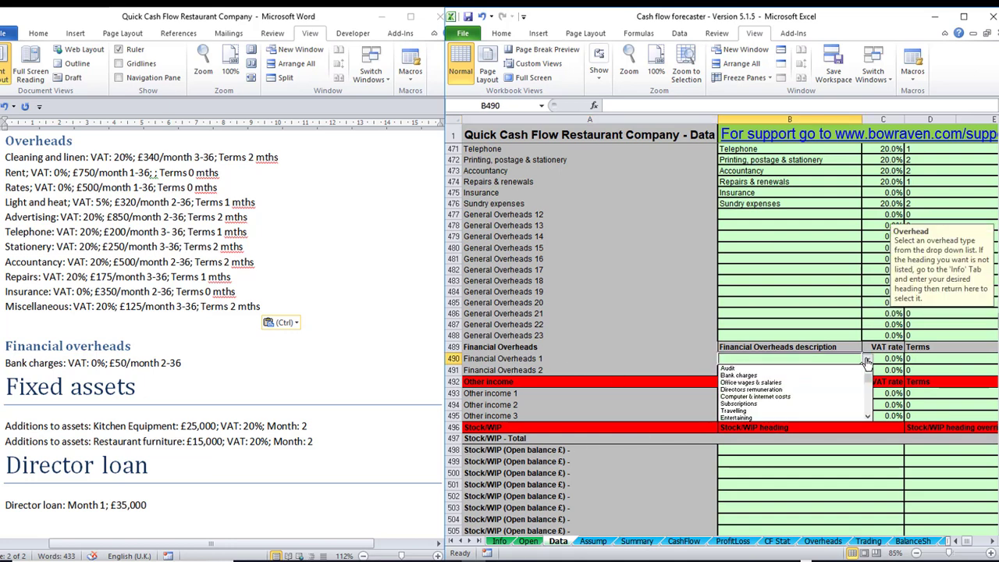
left_click(772, 376)
Enter a Bank charges cost of 50 for May-18 in row 490 and copy it across through Mar-21.
key("Tab")
key("Tab")
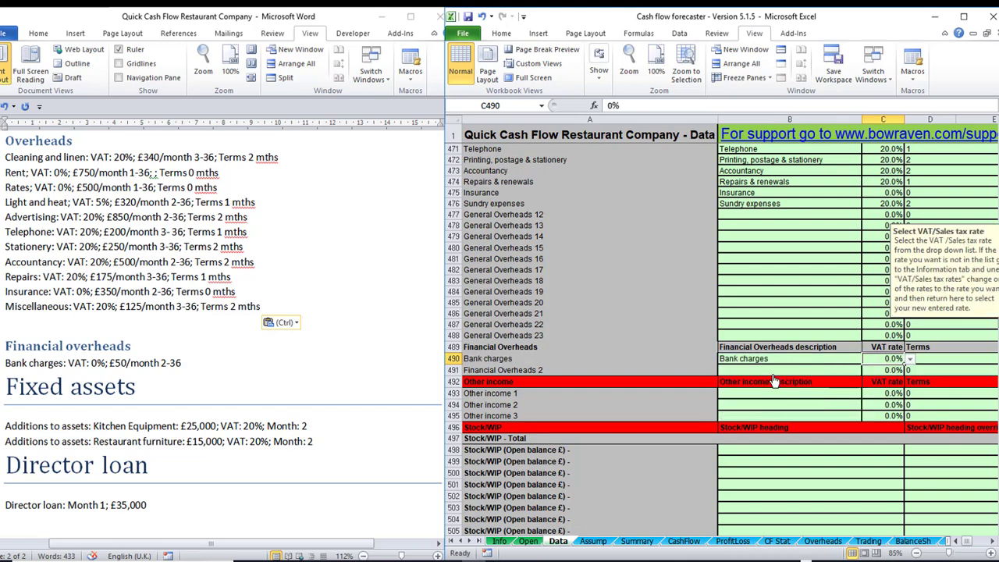
key("Tab")
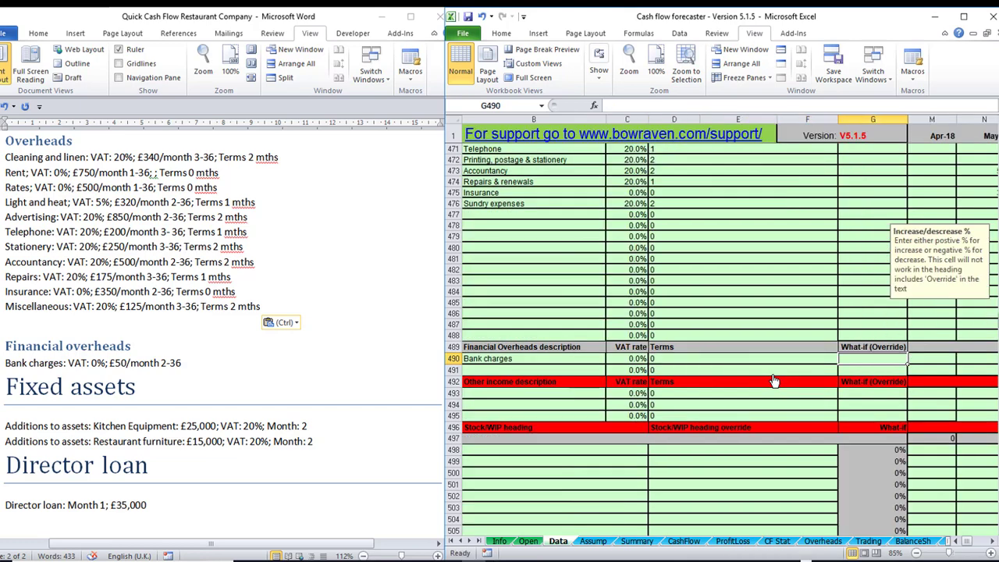
key("Tab")
key("Tab")
key("Tab")
key("Tab")
key("Tab")
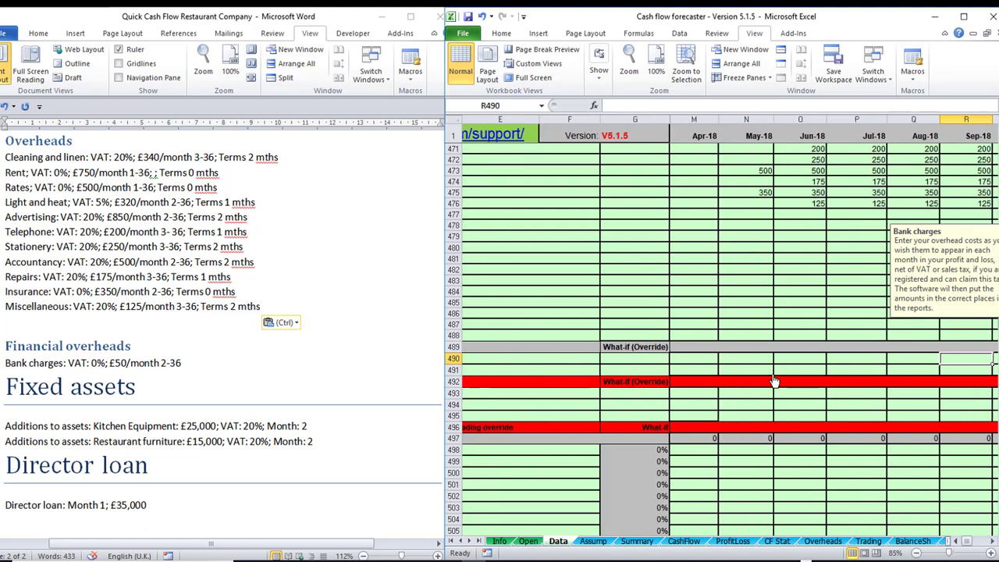
key("shift+Tab")
key("shift+Tab")
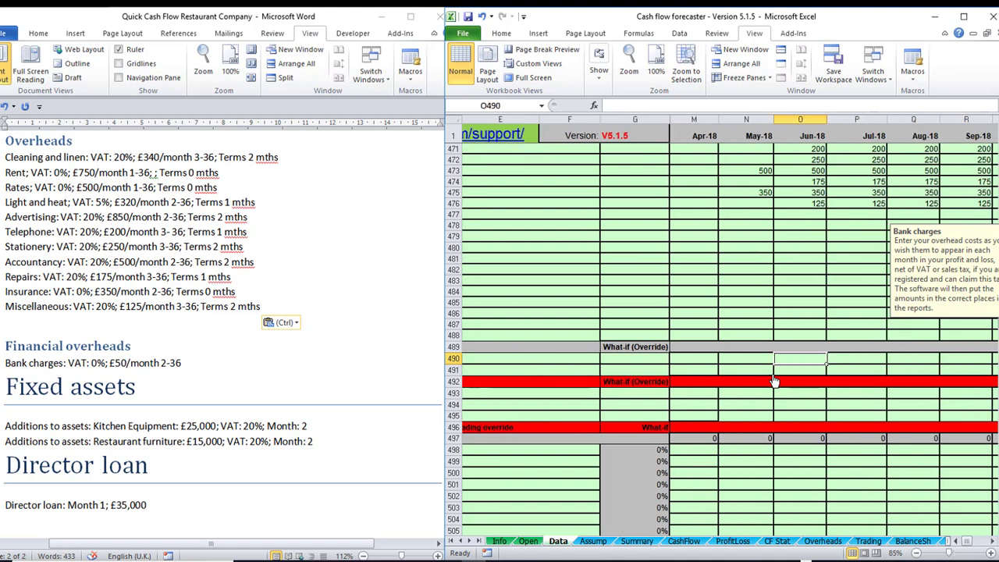
key("shift+Tab")
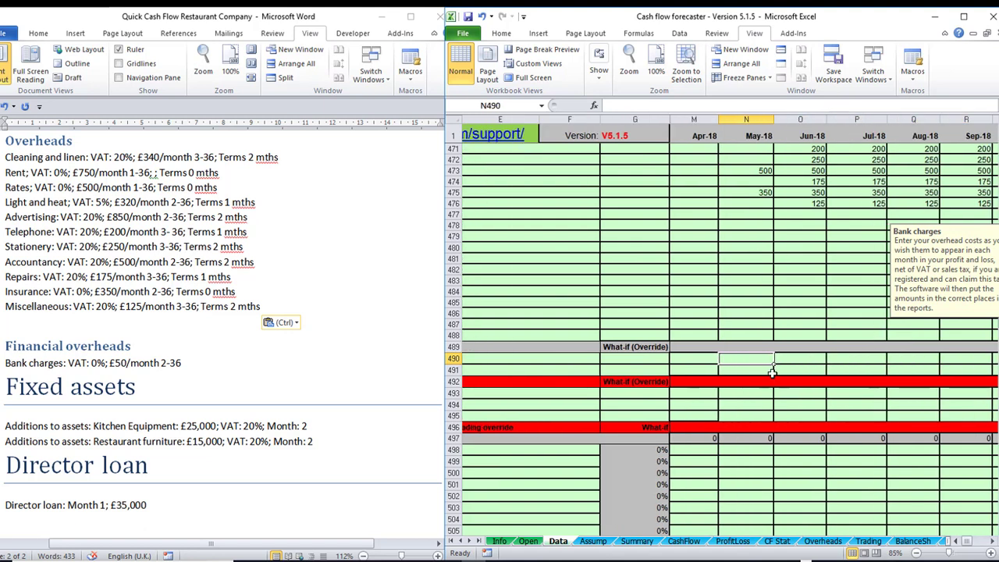
type("50")
key("Return")
key("Up")
left_click_drag(774, 364, 736, 382)
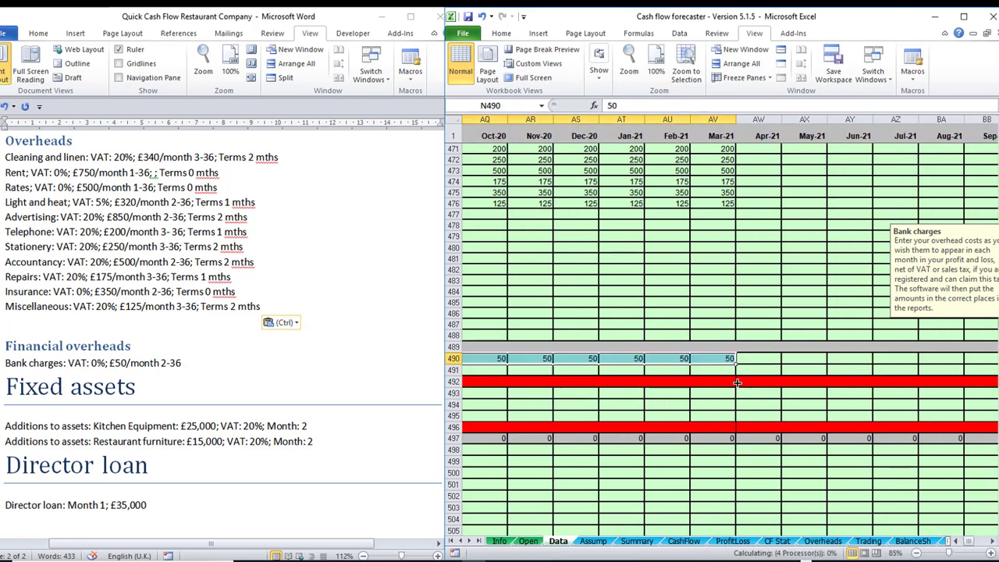
Consult the Fixed assets additions in the Word notes and choose Equipment as the fixed asset type in row 547.
key("Left")
key("Left")
key("Left")
key("Left")
key("Left")
key("Left")
key("Left")
key("Left")
key("Left")
key("Left")
key("Left")
key("Left")
key("Left")
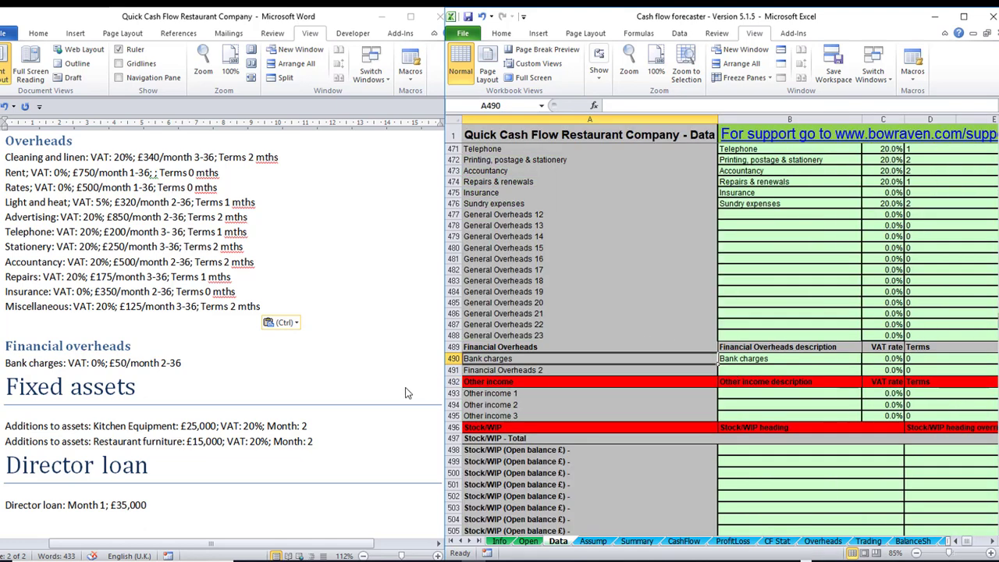
left_click(172, 363)
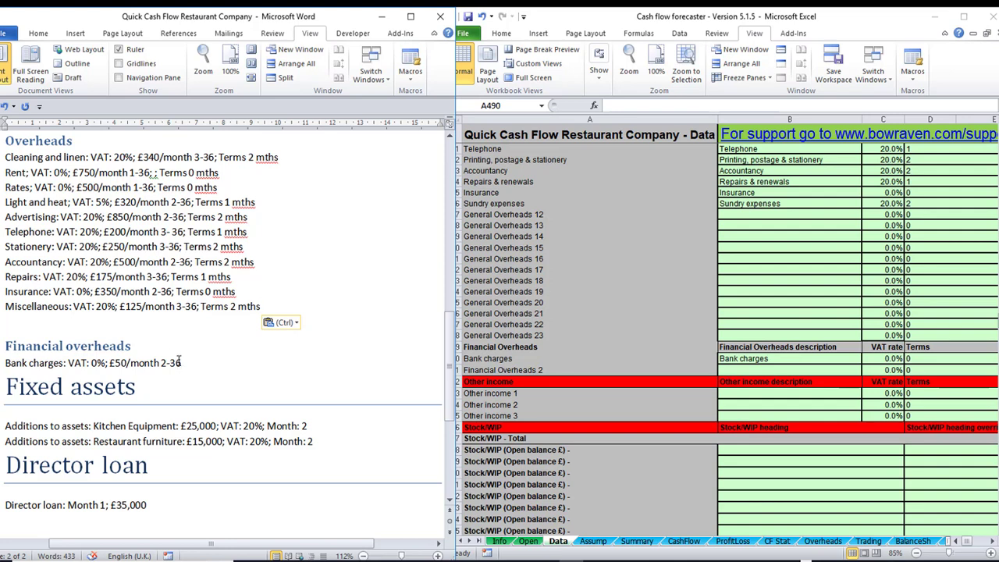
scroll(178, 358, "down", 3)
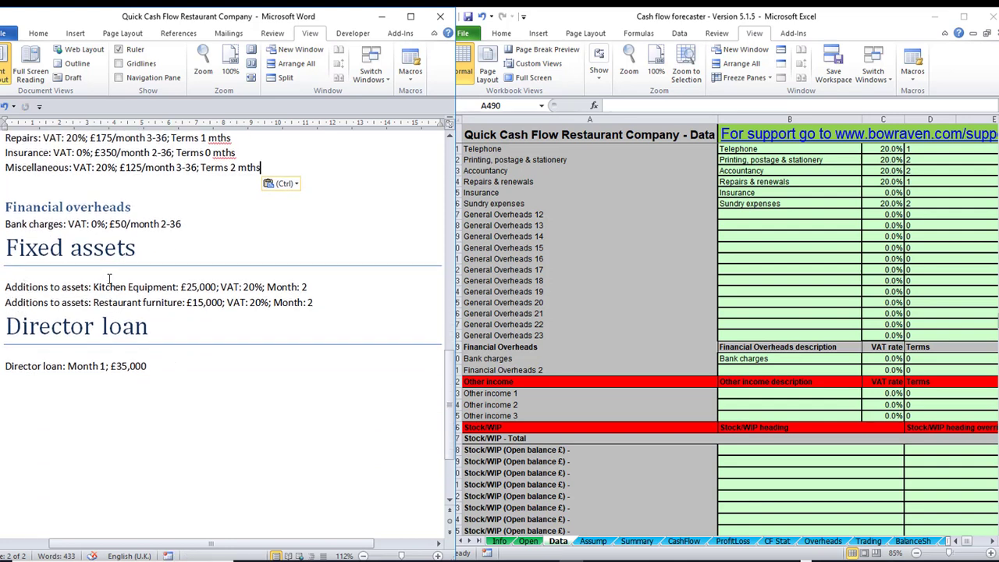
left_click(828, 435)
scroll(793, 396, "down", 7)
scroll(792, 395, "down", 5)
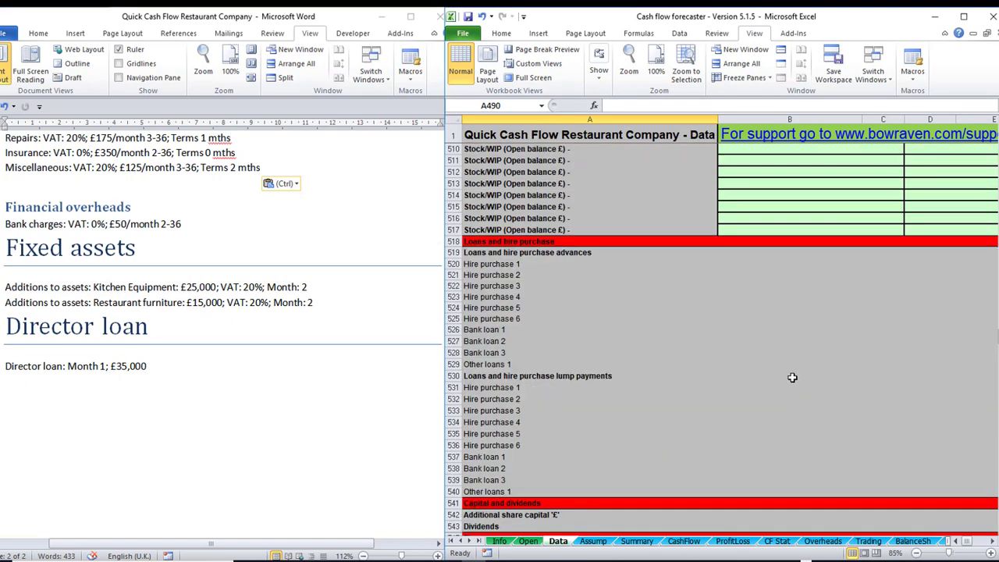
scroll(794, 387, "down", 11)
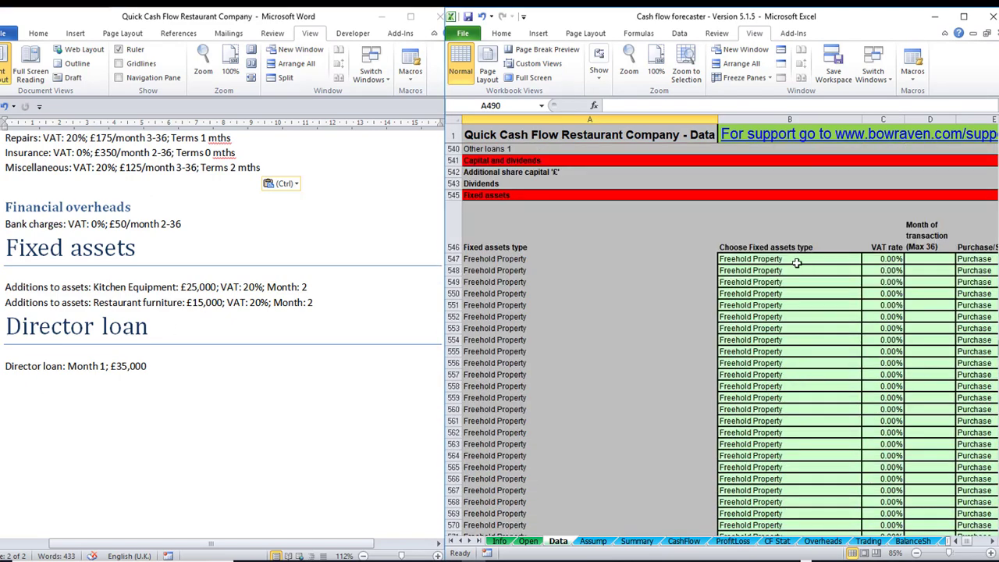
left_click(794, 258)
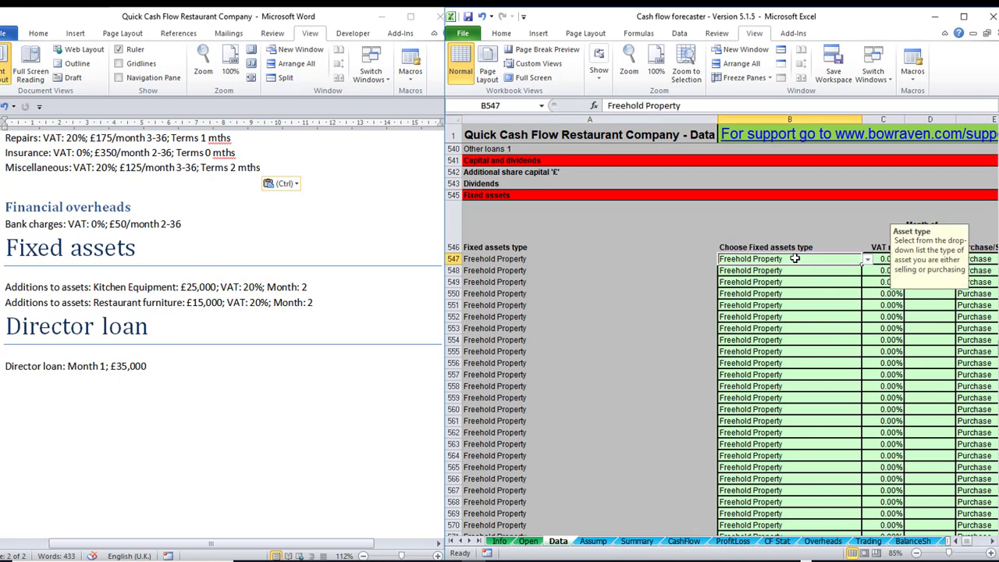
left_click(867, 259)
left_click(757, 291)
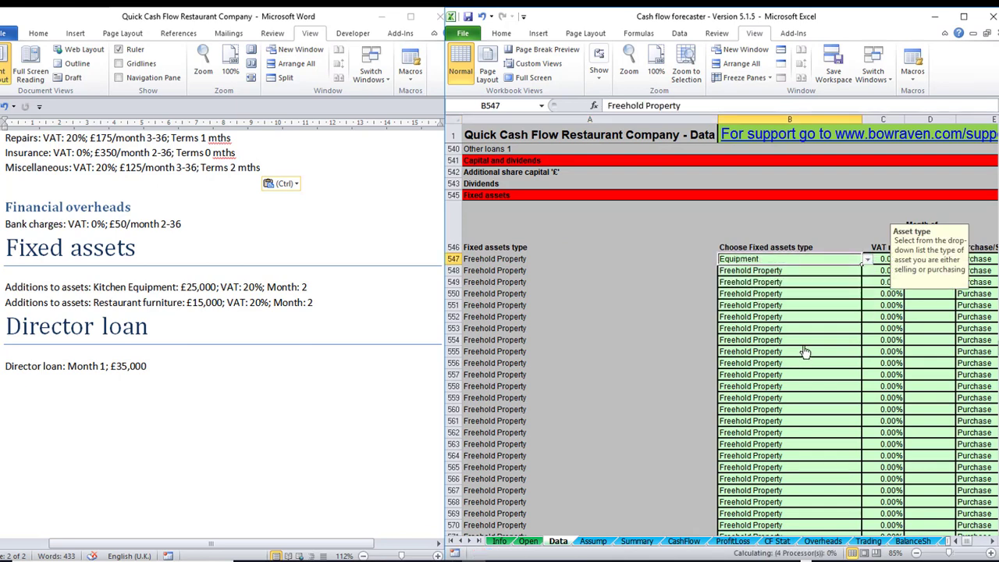
Set the VAT rate of the Equipment asset in row 547 to 20%.
key("Tab")
type("2")
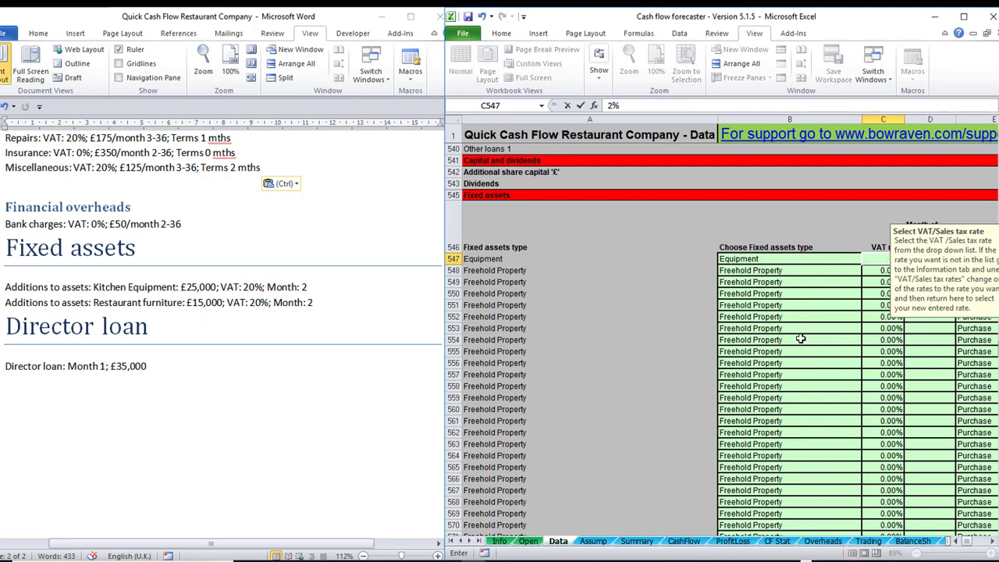
type("0")
key("Tab")
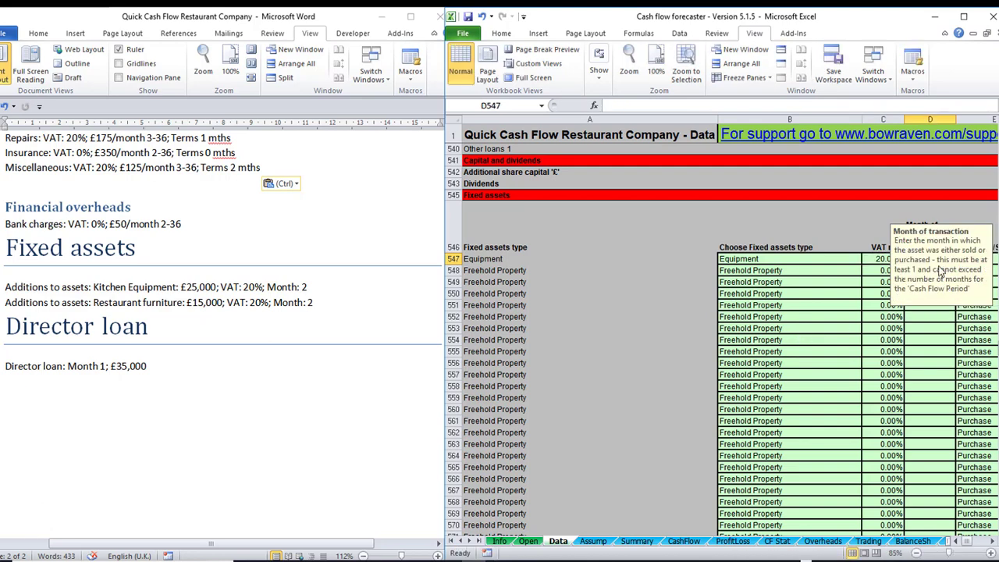
key("Tab")
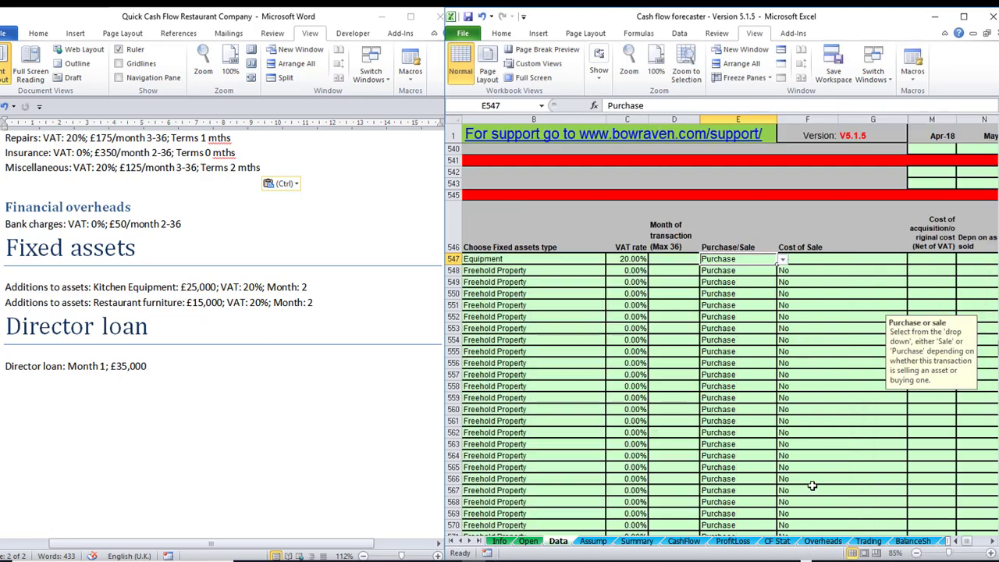
Enter transaction month 2 and a net acquisition cost of 25000 for the Equipment purchase in row 547.
key("Tab")
key("Tab")
key("shift+Tab")
key("shift+Tab")
key("shift+Tab")
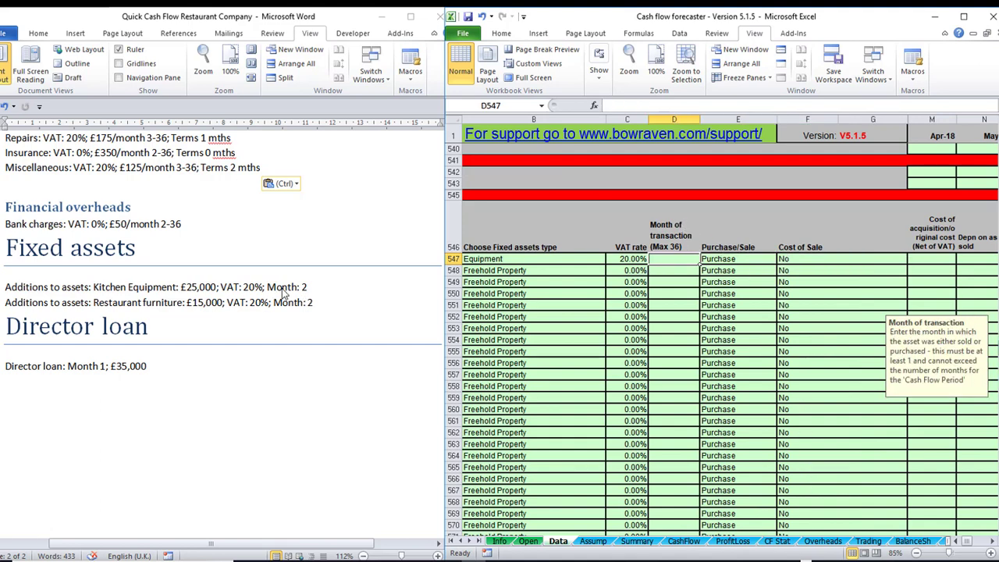
type("2")
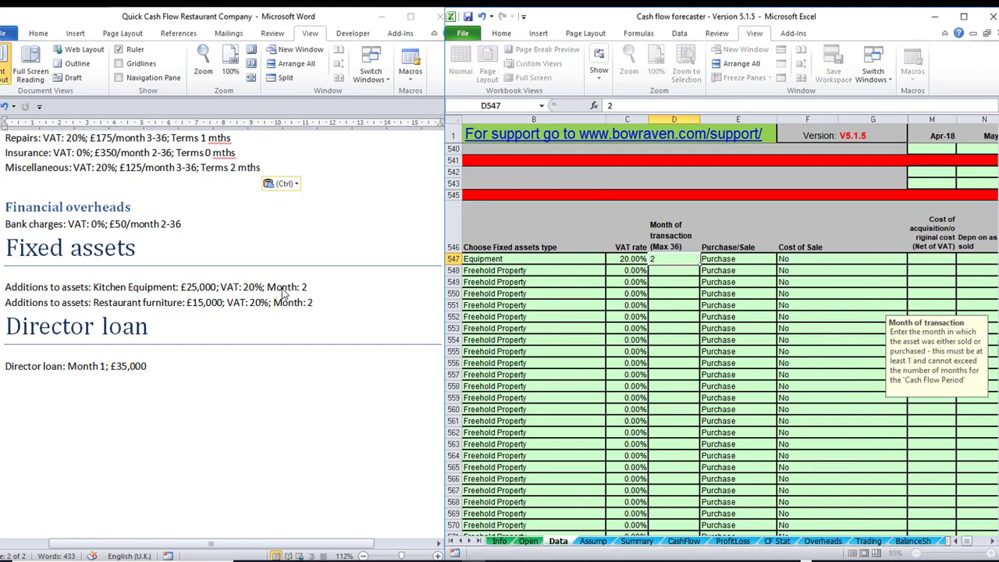
key("Tab")
key("Tab")
key("Tab")
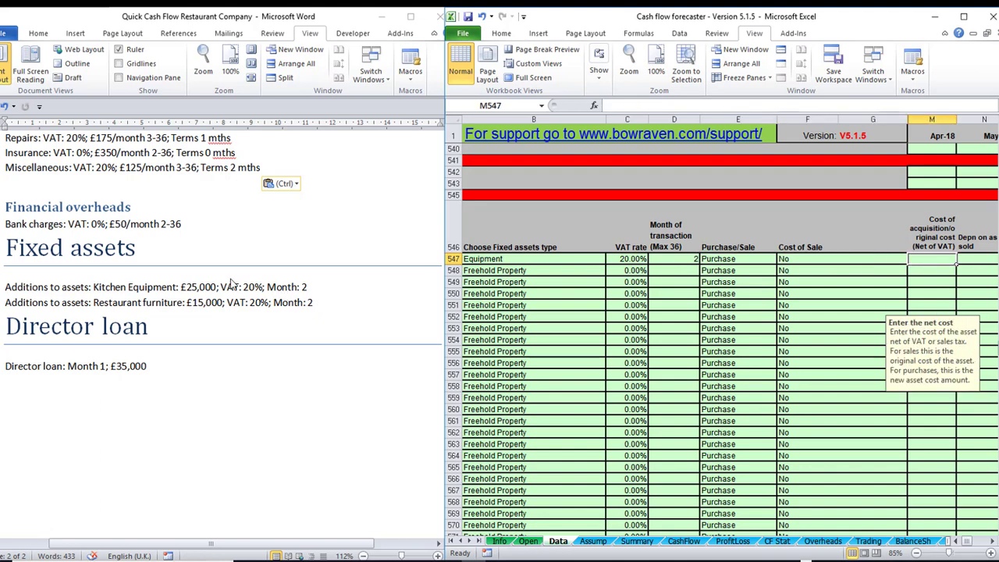
type("25000")
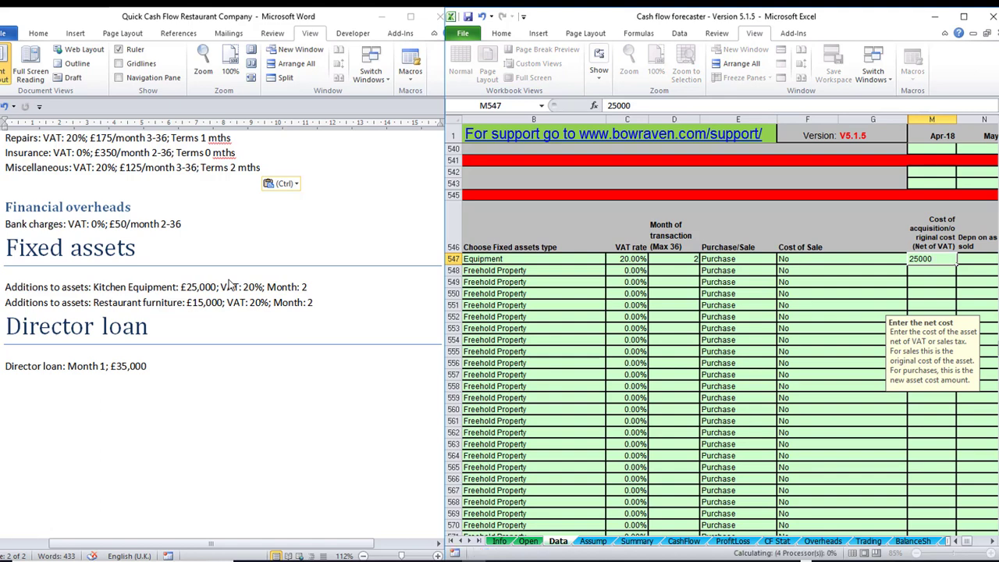
key("Return")
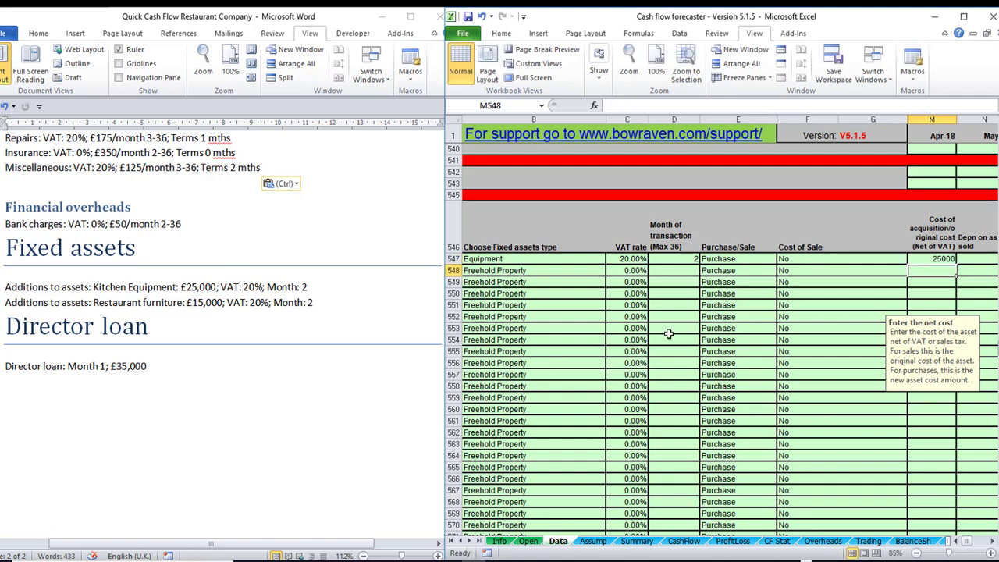
Choose Furniture & Fittings as the fixed asset type in row 548 and set its VAT rate to 20%.
left_click(531, 271)
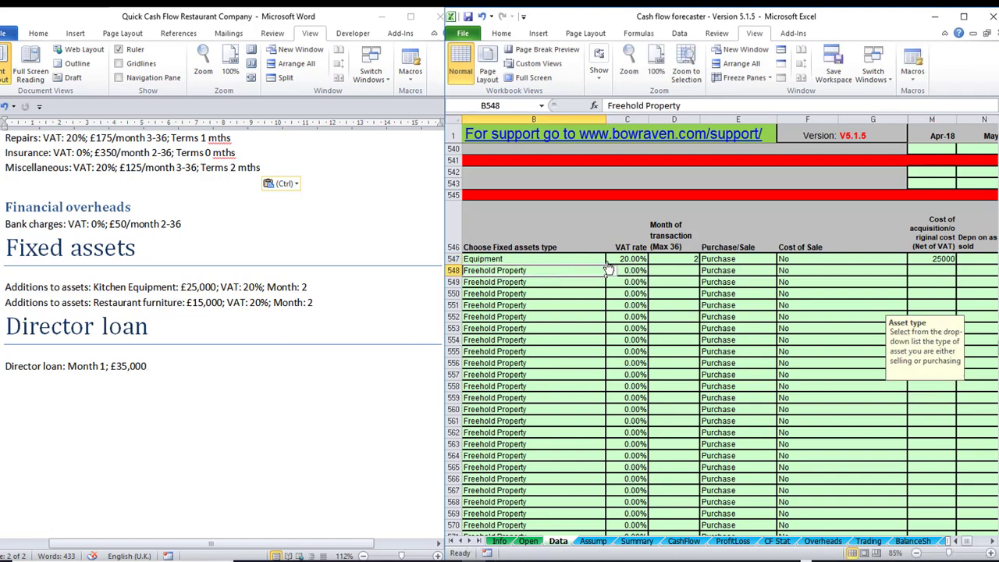
left_click(613, 270)
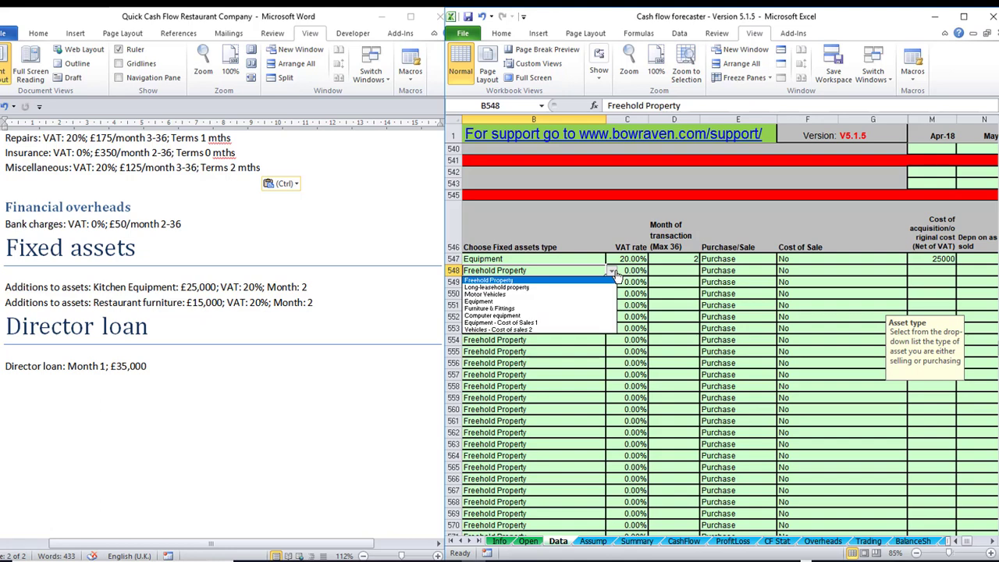
left_click(518, 308)
key("Tab")
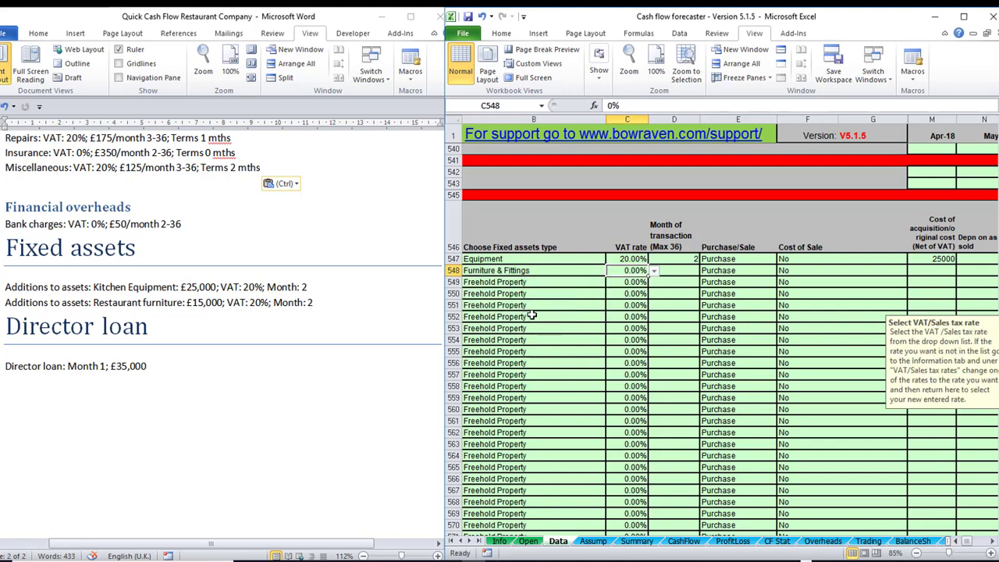
type("20")
key("Tab")
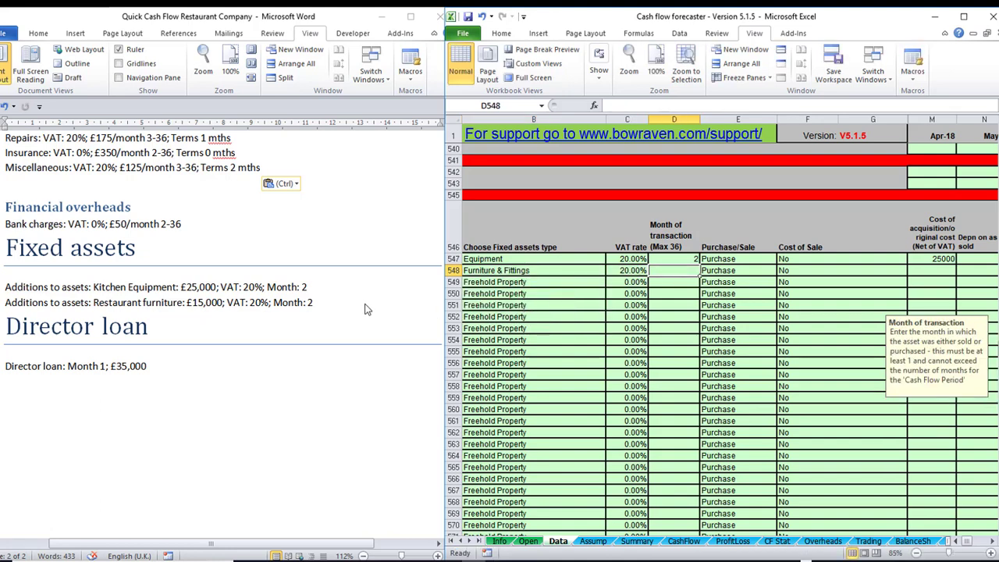
Enter transaction month 2 and a net acquisition cost of 15000 for the Furniture & Fittings purchase in row 548.
type("2")
key("Tab")
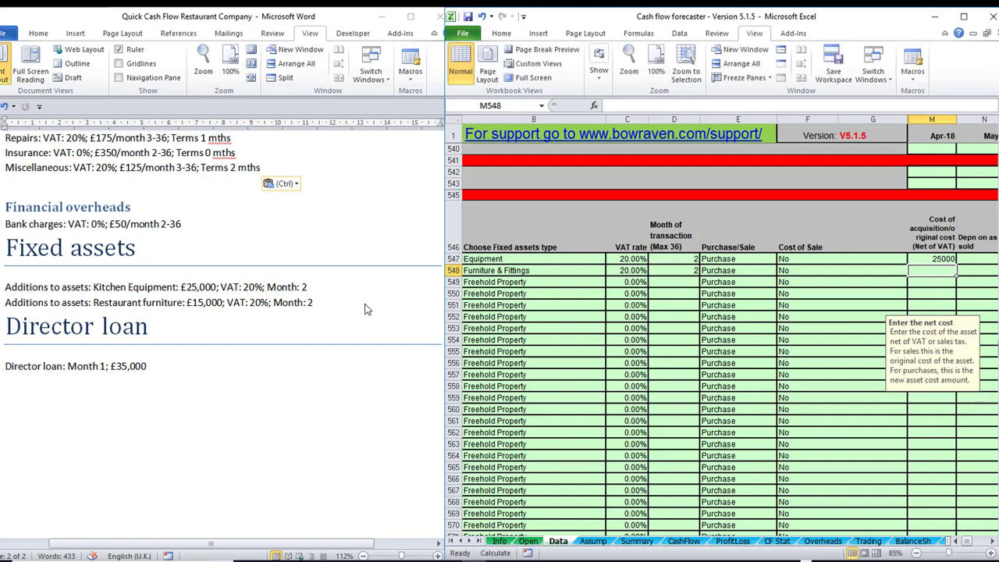
type("15000")
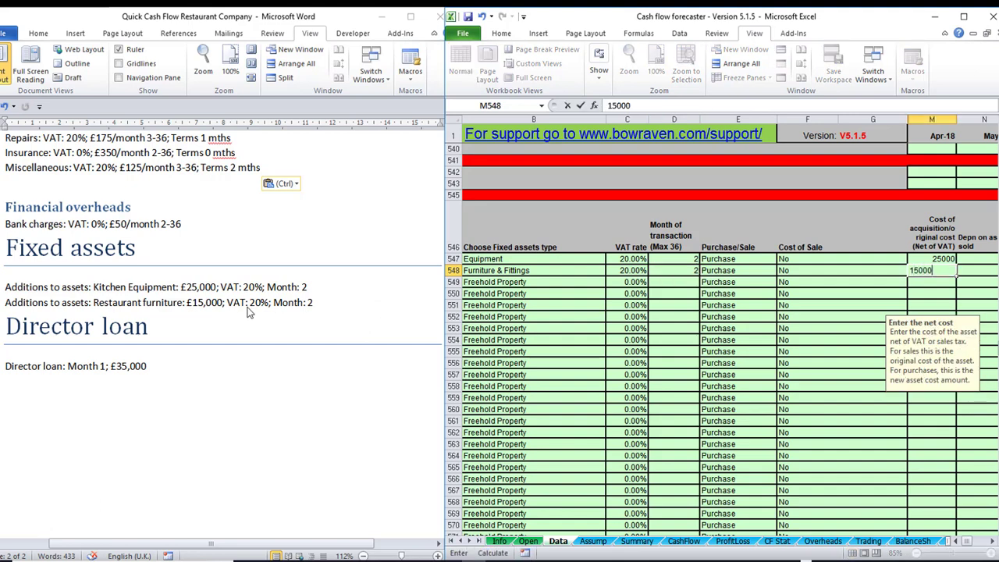
key("Return")
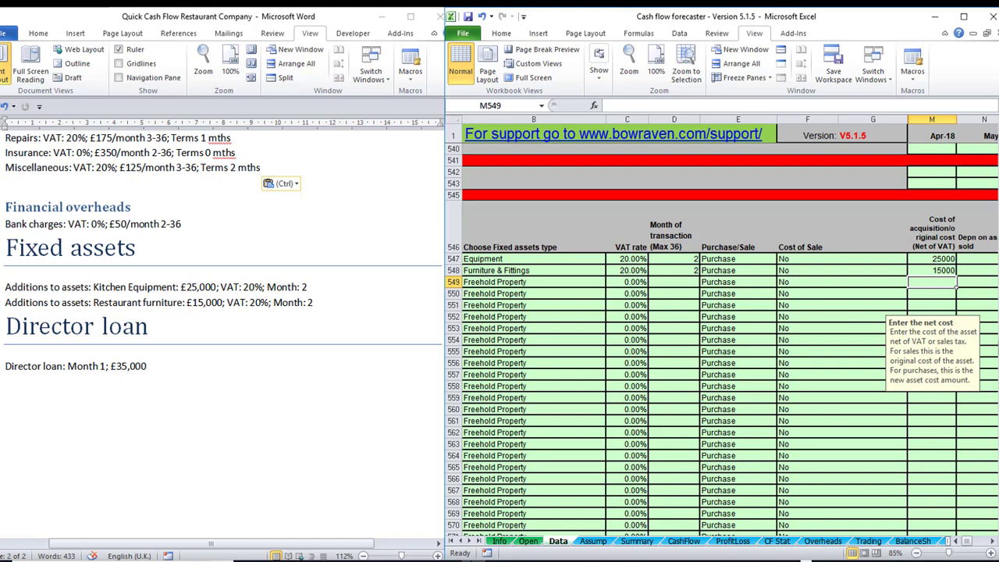
Examine the fixed asset depreciation settings, the rate options for Equipment and the depreciation rates table on the Info sheet.
left_click(499, 541)
scroll(531, 423, "up", 15)
scroll(531, 424, "up", 20)
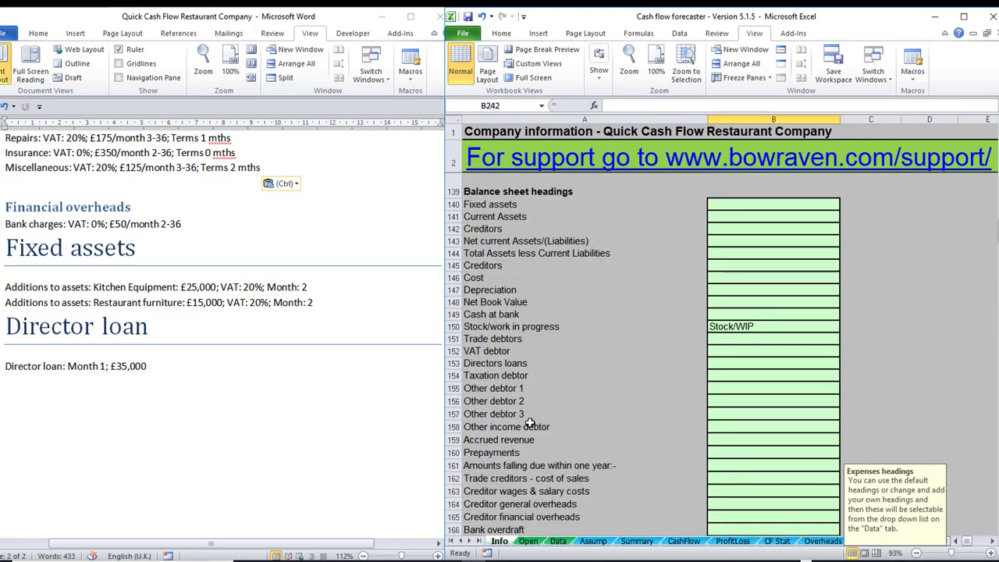
scroll(531, 424, "up", 3)
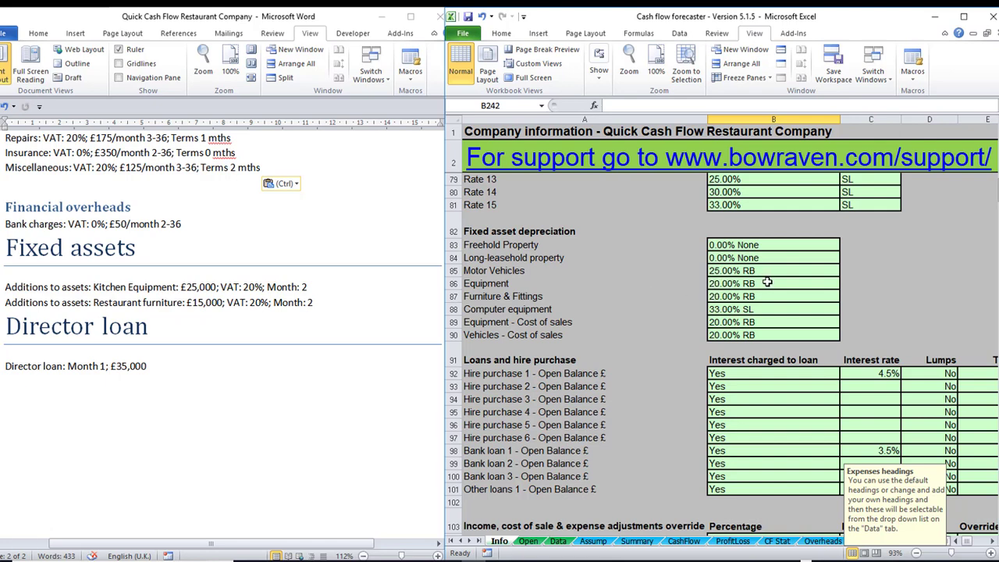
left_click(767, 282)
left_click(844, 285)
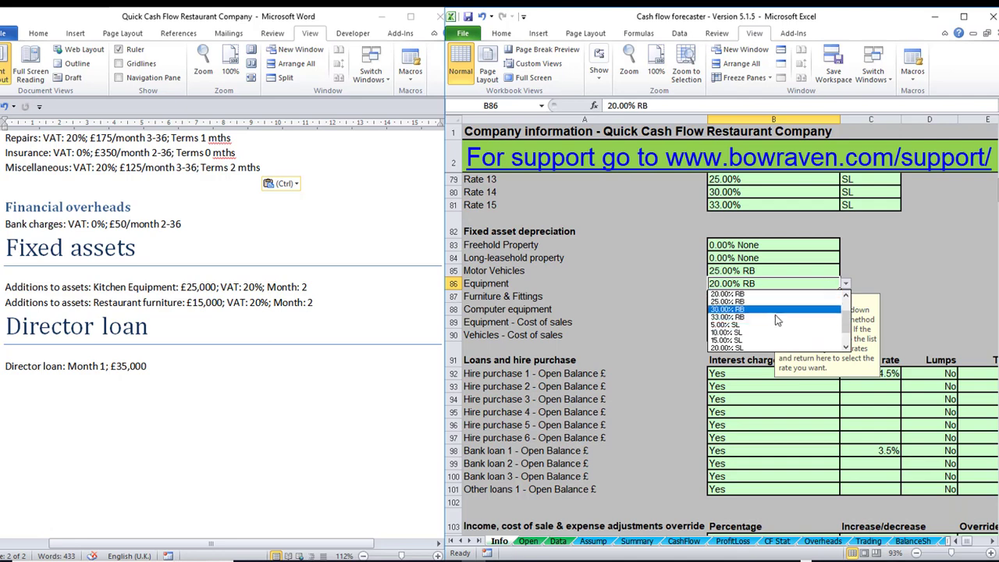
key("Escape")
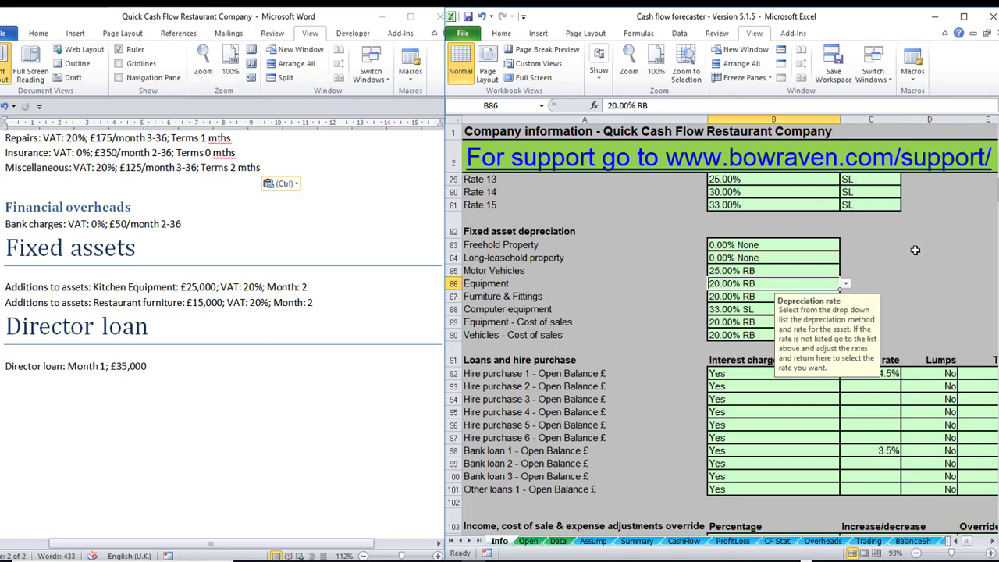
scroll(802, 258, "up", 5)
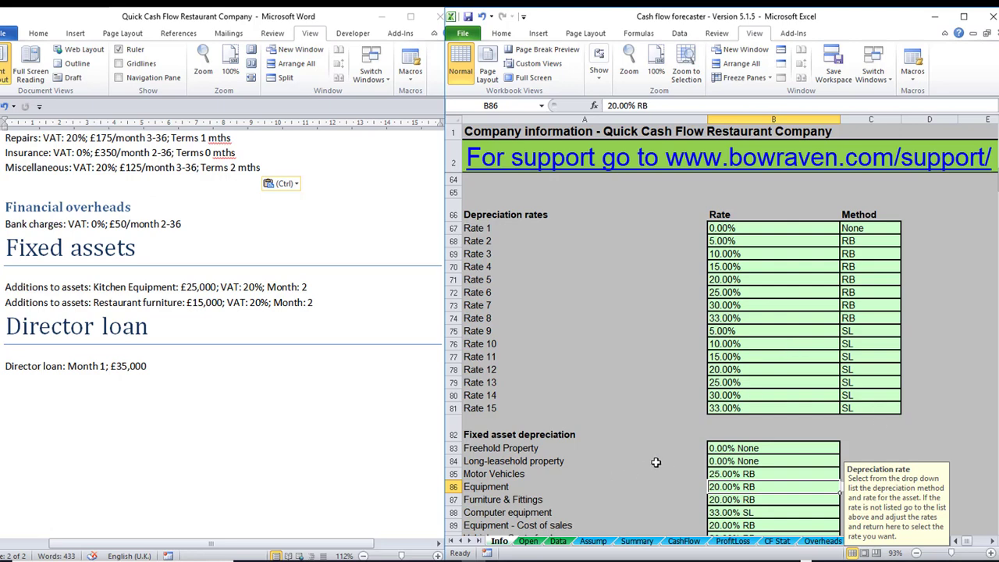
Consult the Director loan section in the Word notes and enter 35000 for Director 1 in Apr-18, row 637 of the Data sheet.
left_click(556, 541)
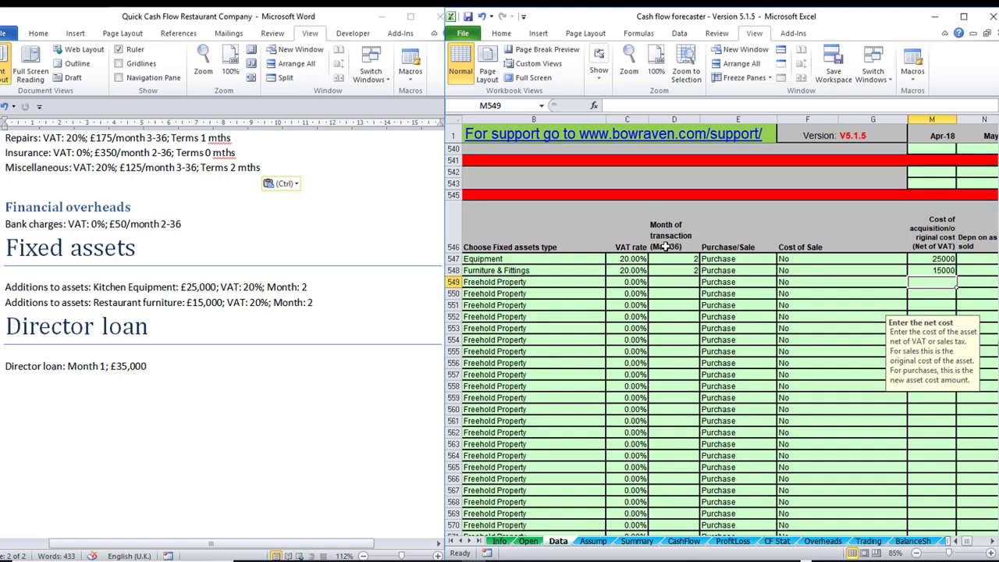
left_click(156, 360)
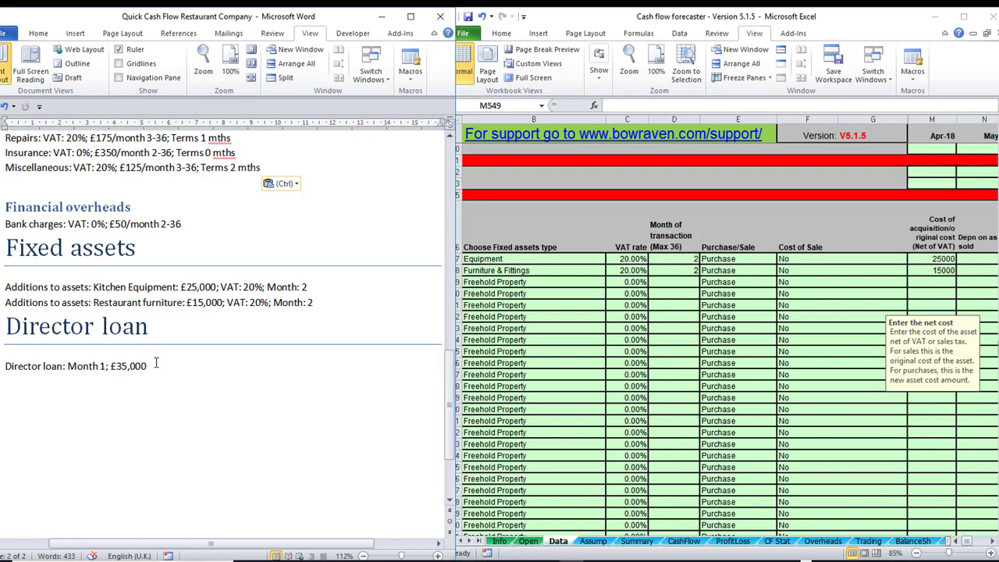
left_click(593, 367)
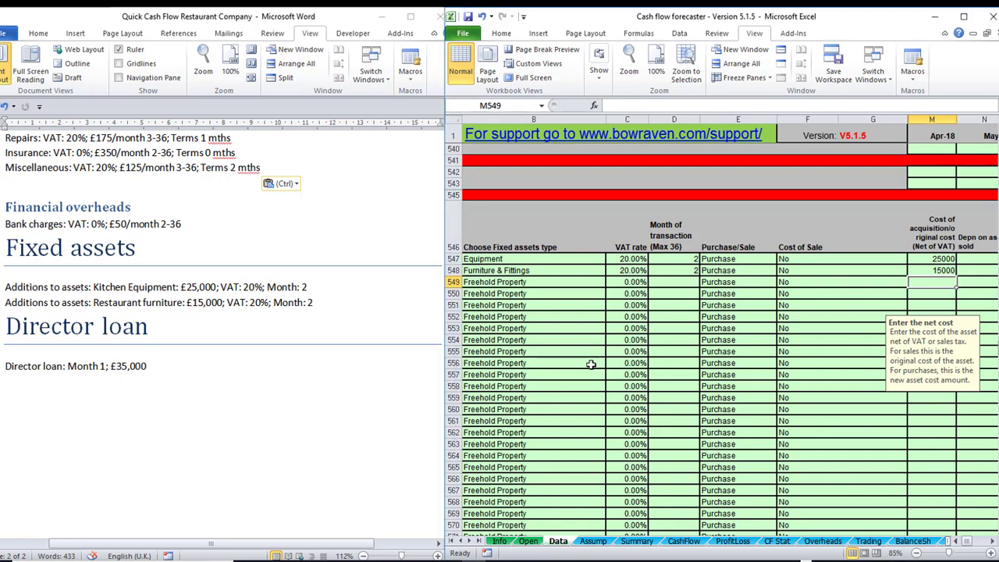
scroll(564, 349, "down", 5)
scroll(565, 350, "down", 10)
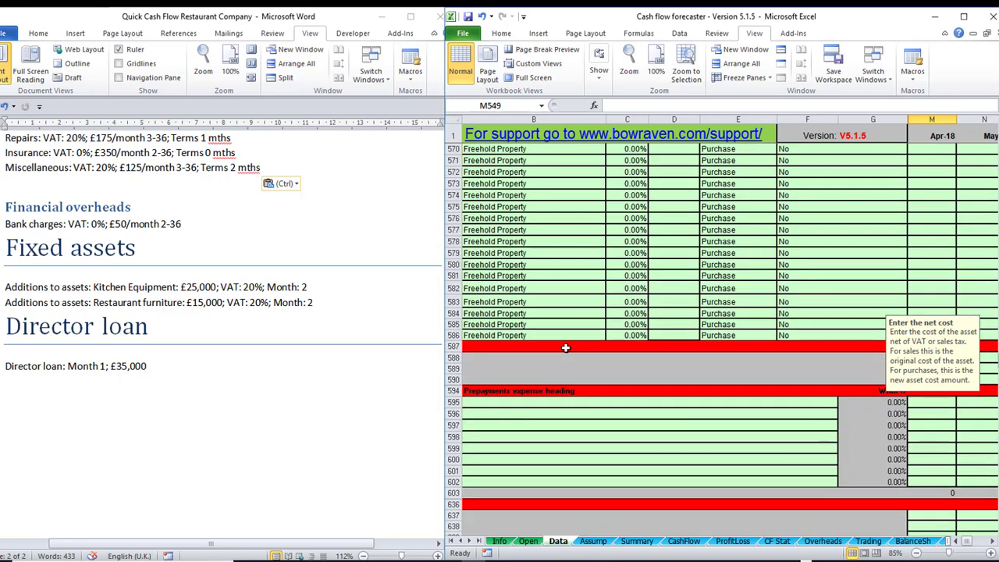
left_click(566, 348)
key("Left")
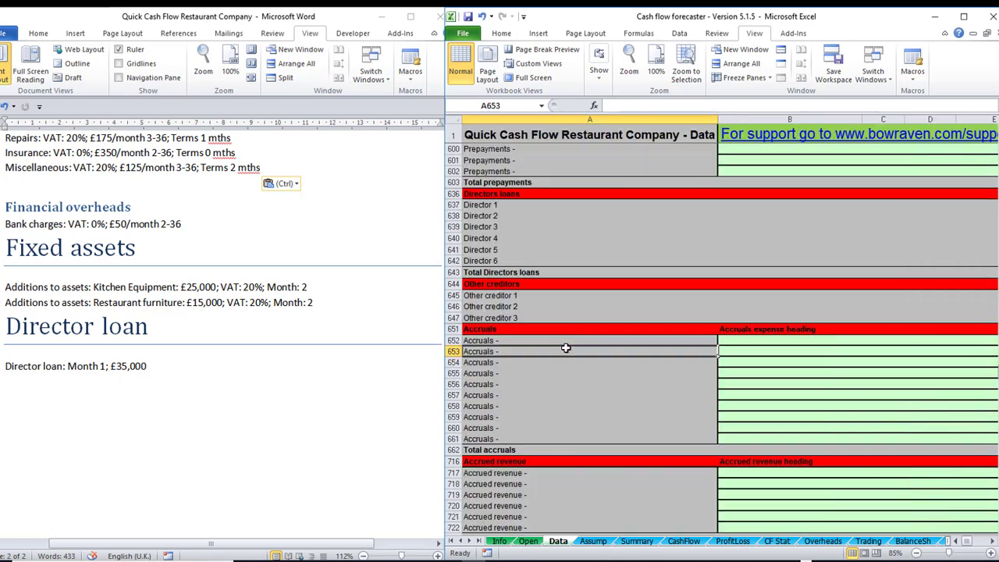
left_click(495, 205)
key("Tab")
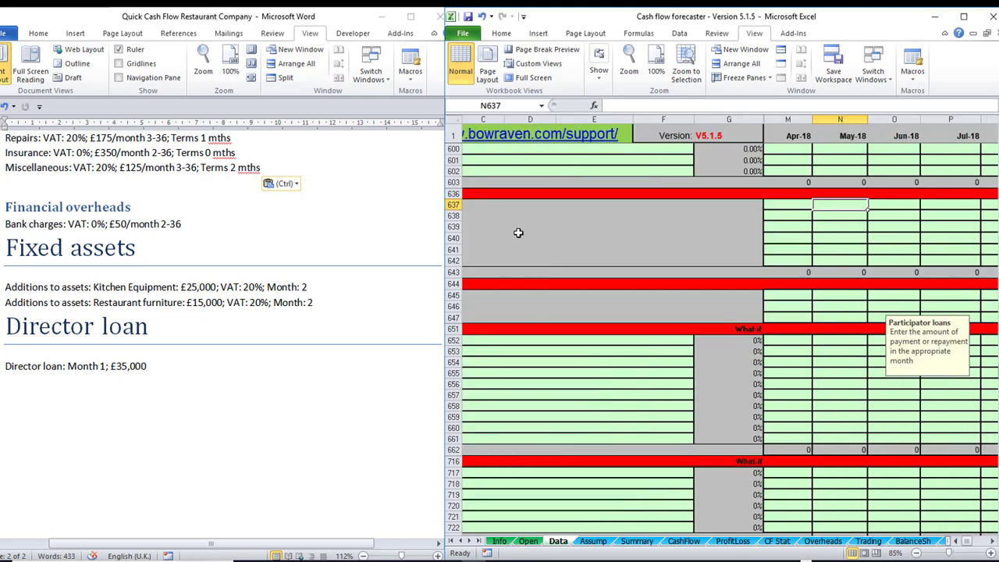
key("Left")
type("35000")
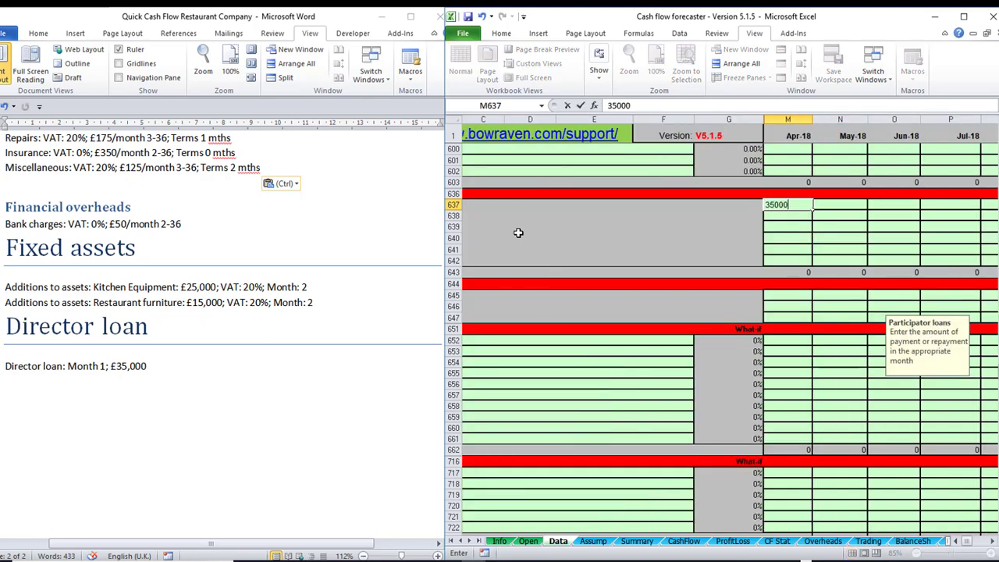
key("Return")
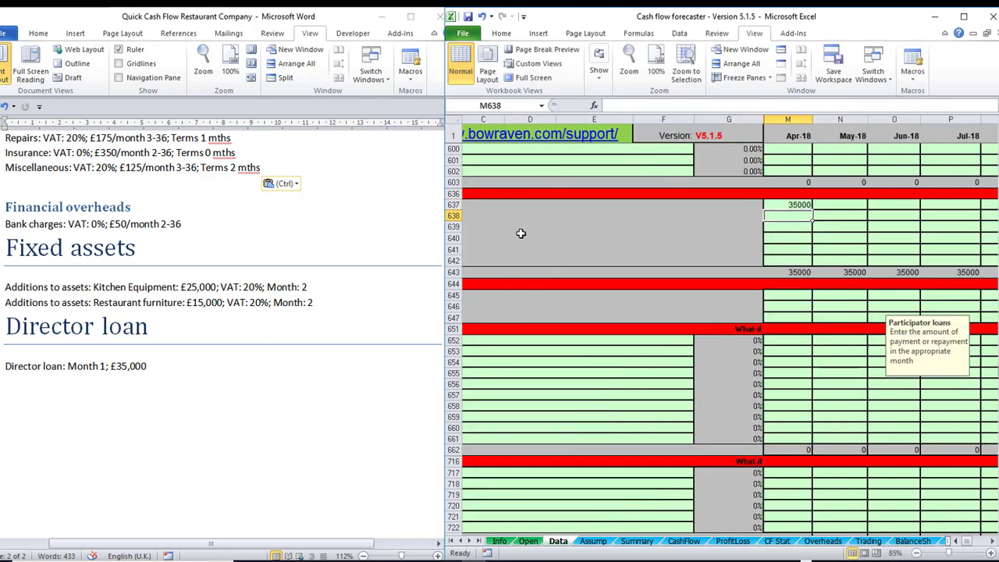
Show the CashFlow sheet in a maximized Excel window and hide its rows that contain no values.
left_click(192, 377)
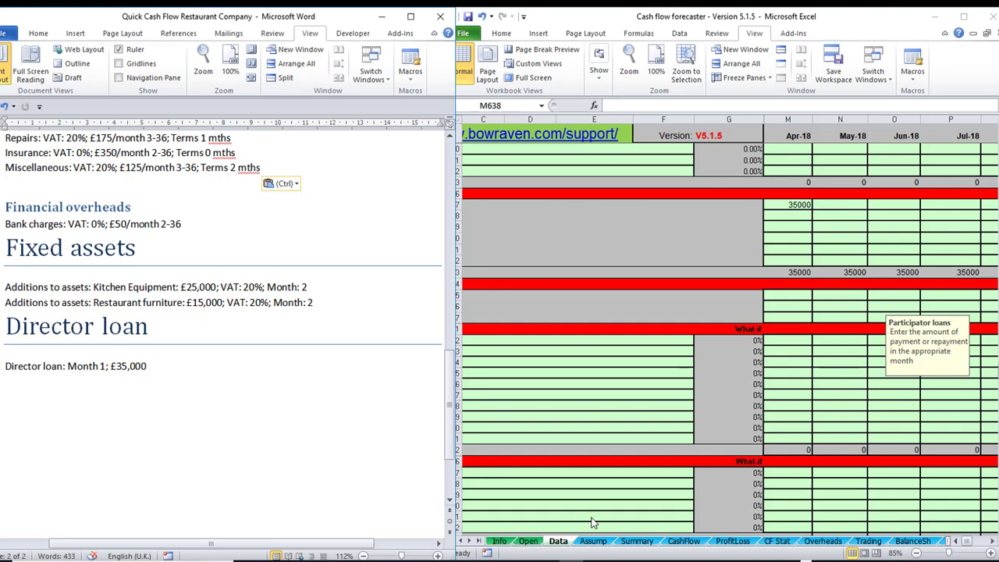
left_click(681, 546)
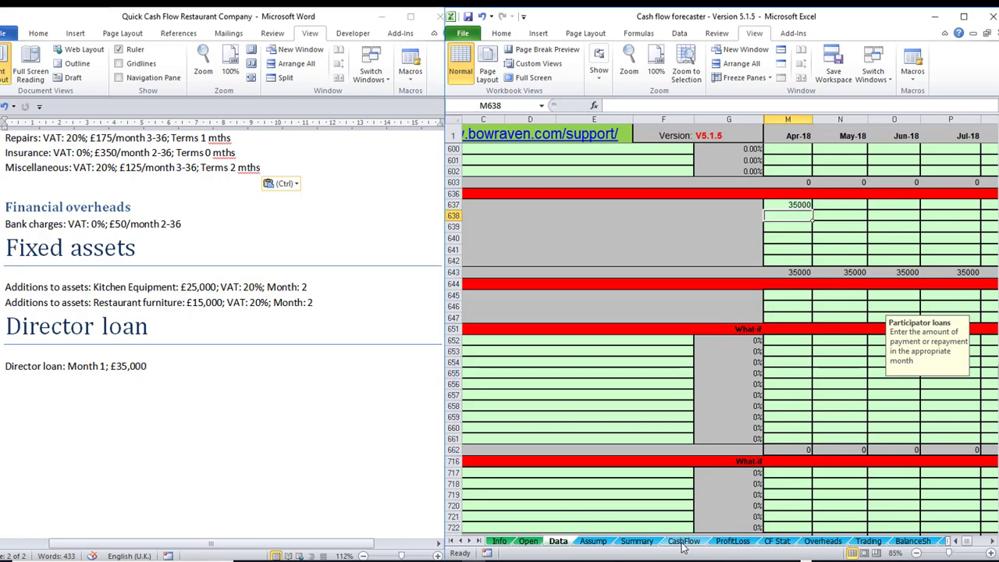
left_click(681, 546)
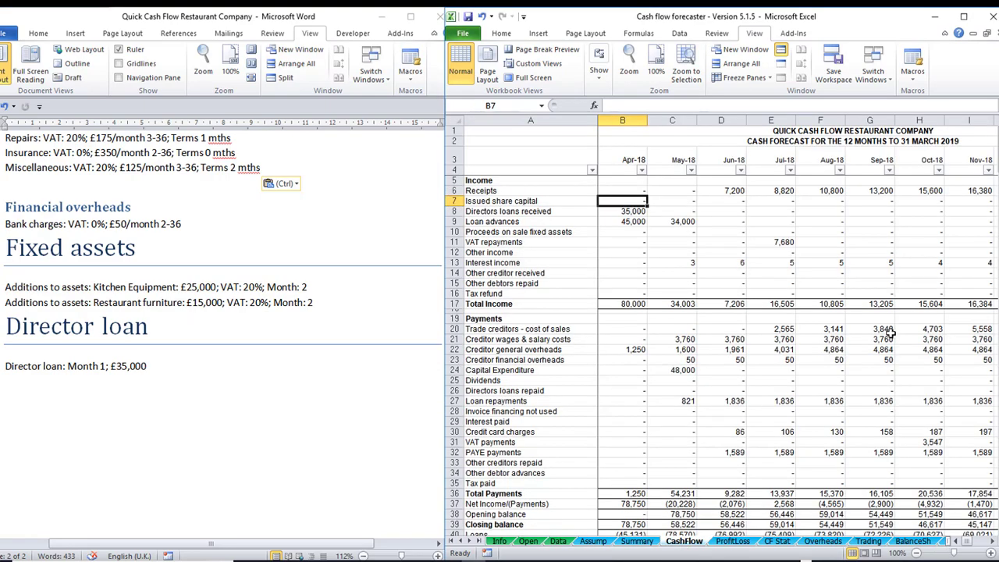
left_click(966, 16)
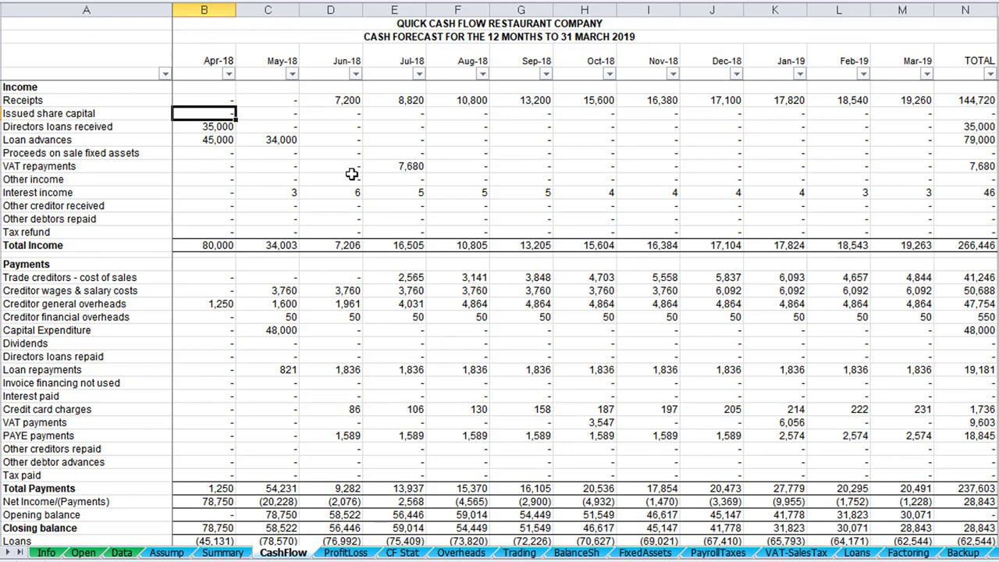
key("ctrl+h")
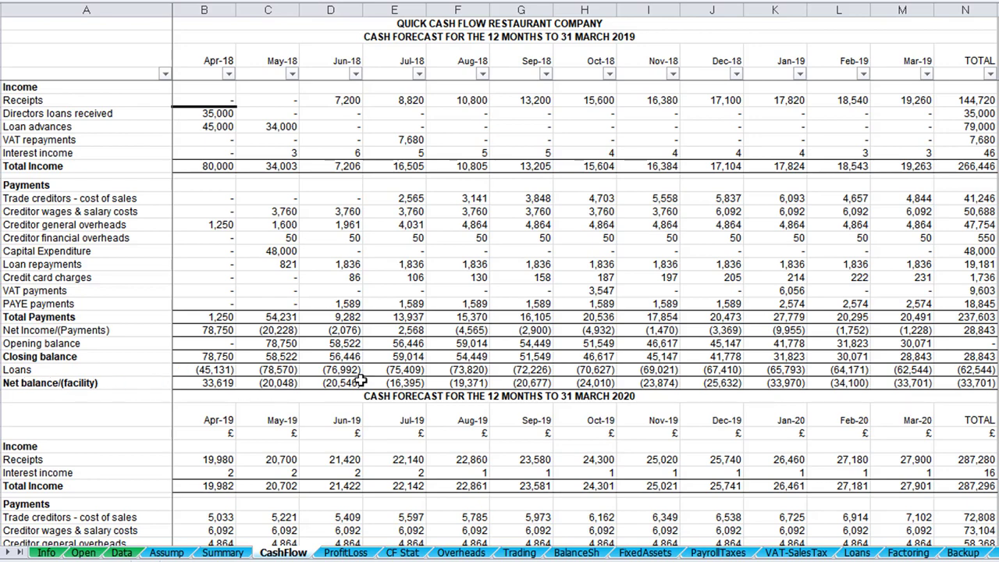
Review the cash forecasts for the years to 31 March 2019, 2020 and 2021 on the CashFlow sheet.
left_click(411, 369)
scroll(390, 326, "down", 5)
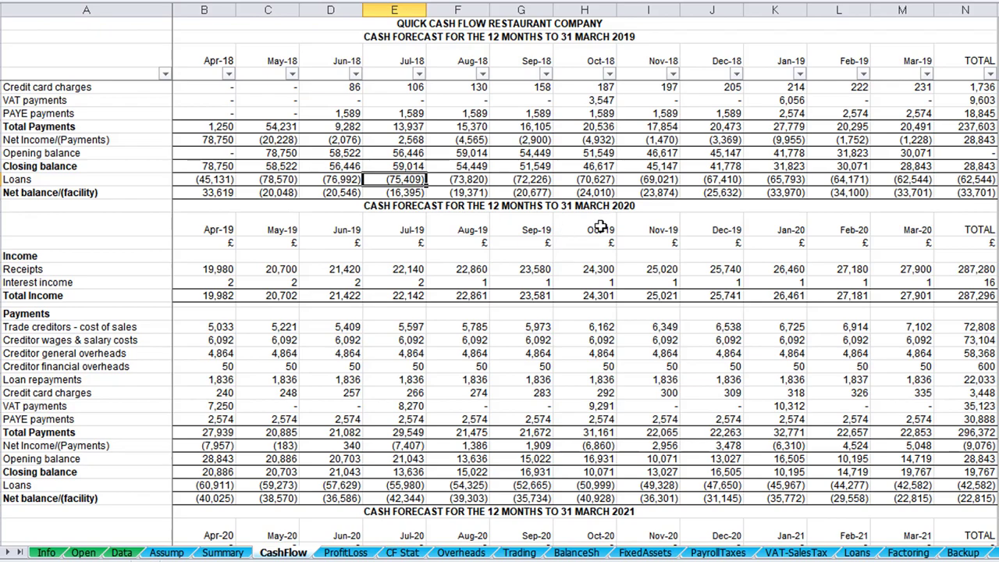
scroll(395, 265, "down", 6)
scroll(395, 265, "down", 1)
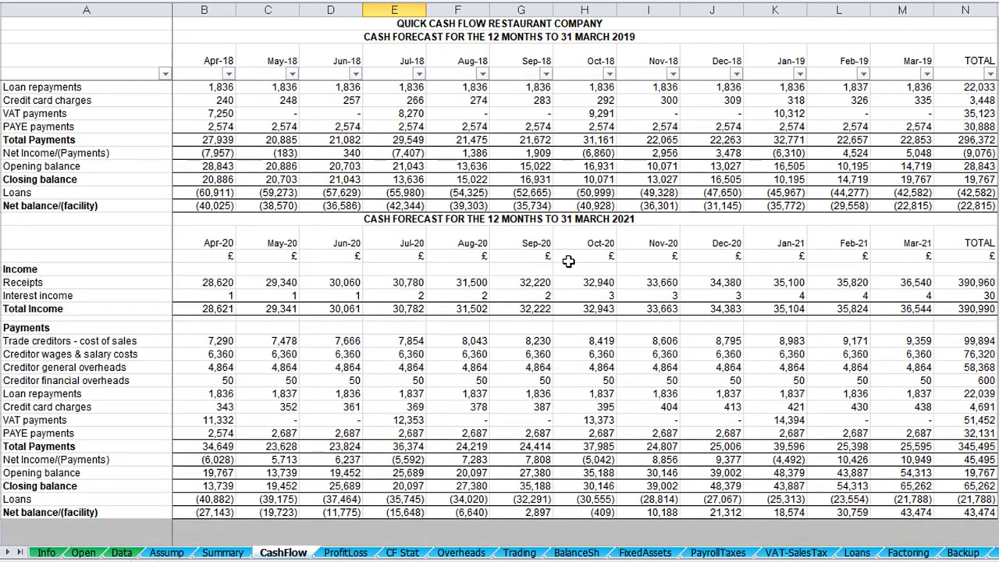
scroll(571, 261, "up", 15)
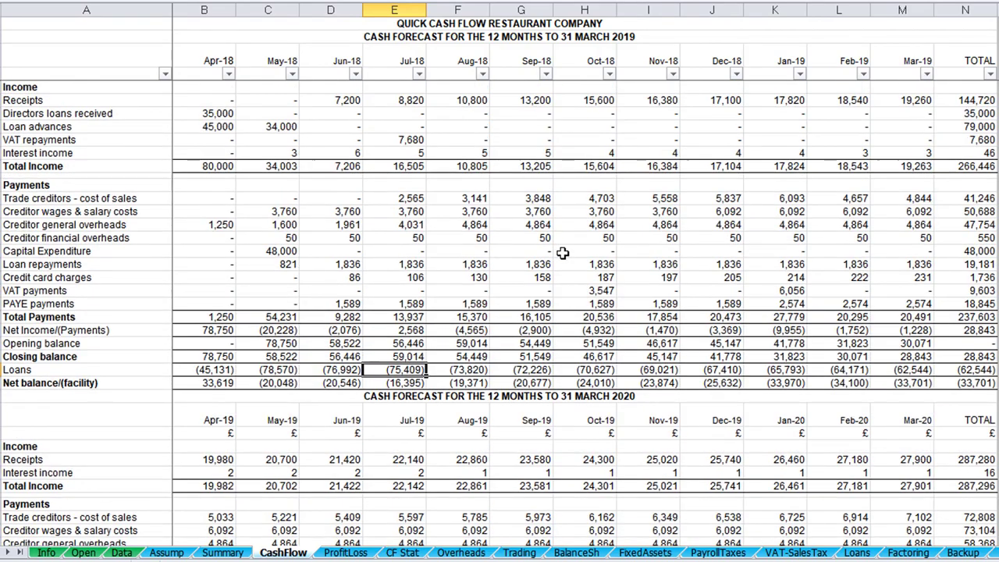
Open the print preview of the CashFlow sheet.
left_click(3, 1)
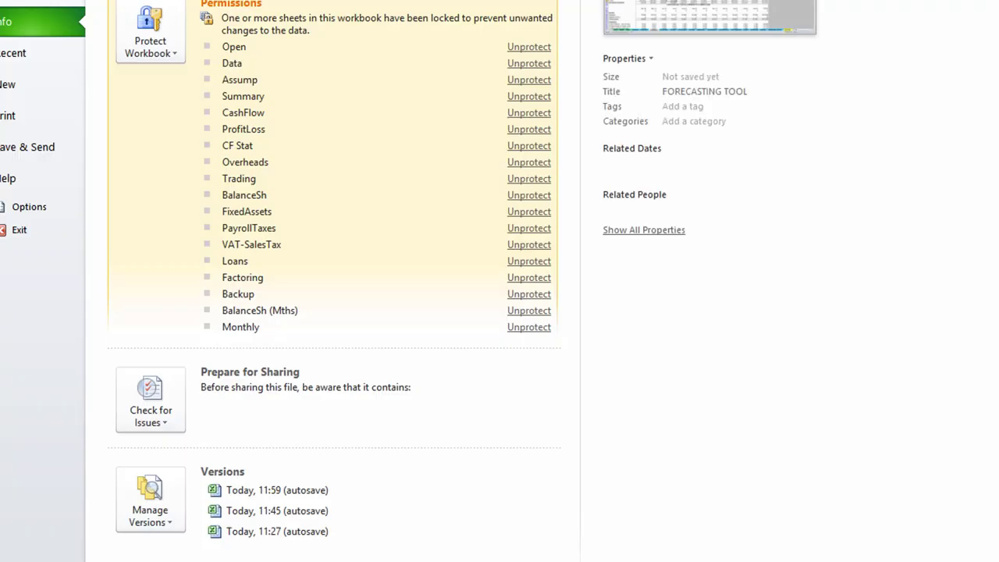
left_click(6, 117)
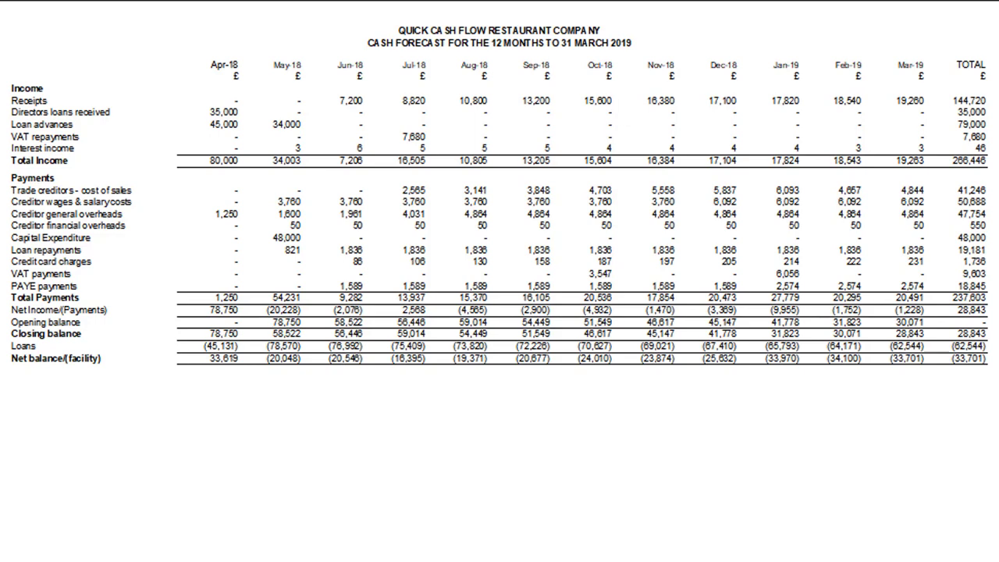
Page through the CashFlow print preview to the years to 31 March 2020 and 2021, and close the preview.
key("Right")
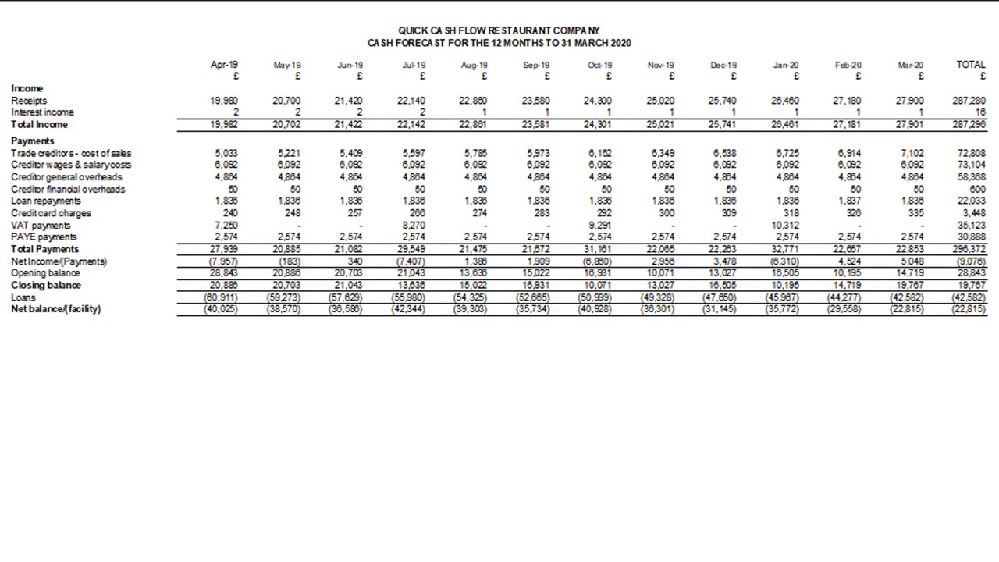
key("Right")
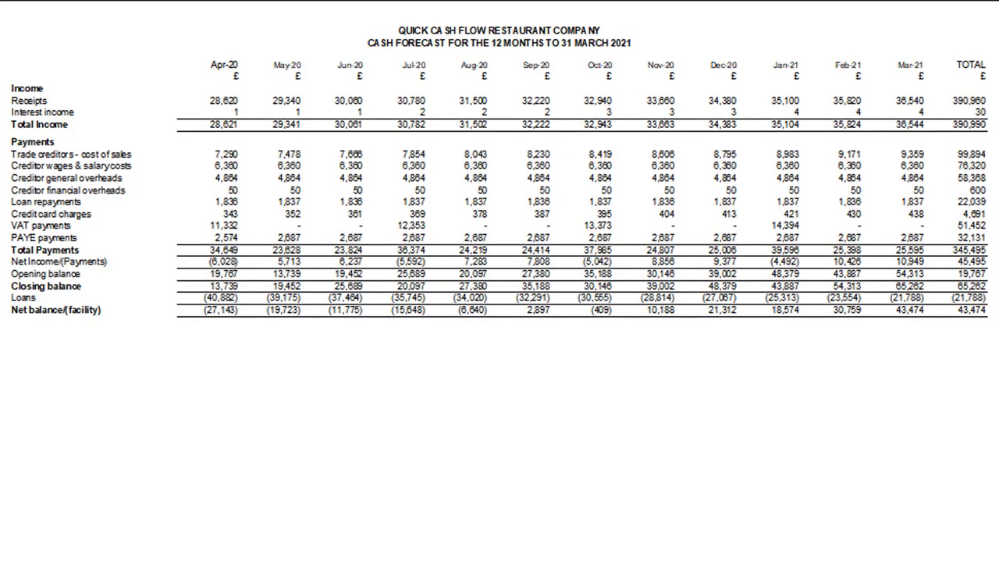
key("Escape")
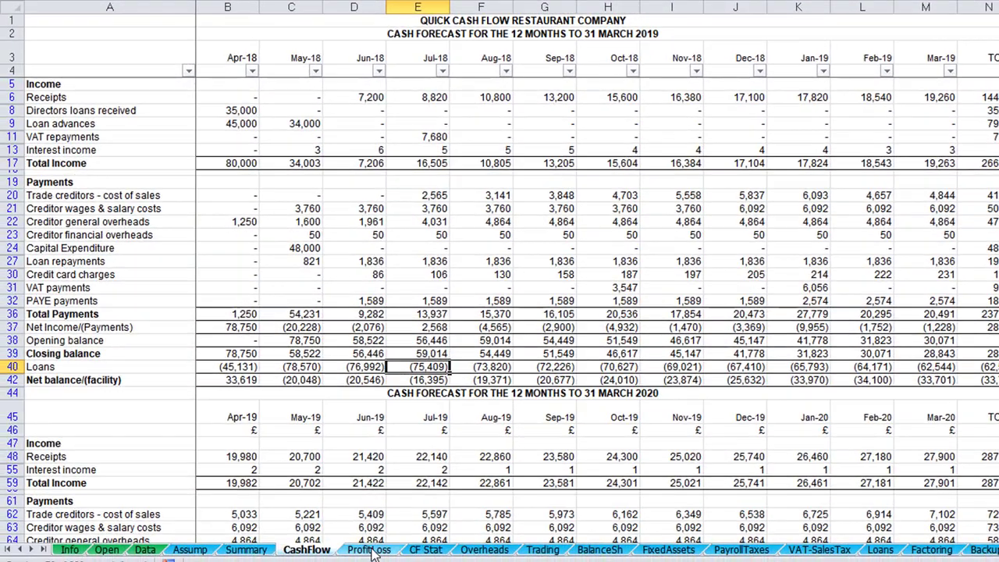
Hide the rows without values on the ProfitLoss sheet and review its profit forecasts for the years to 31 March 2019 and 2020.
left_click(378, 552)
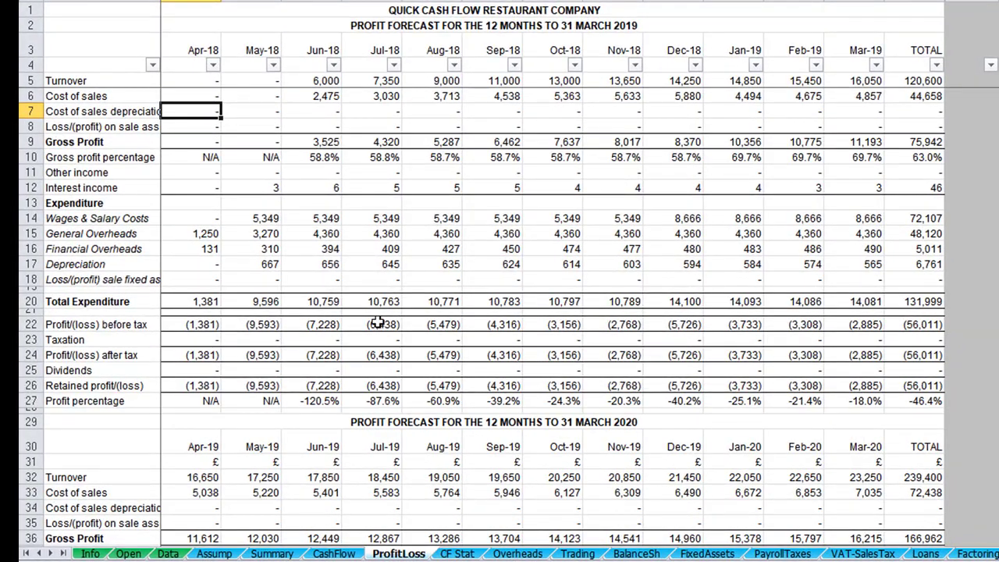
key("ctrl+alt+l")
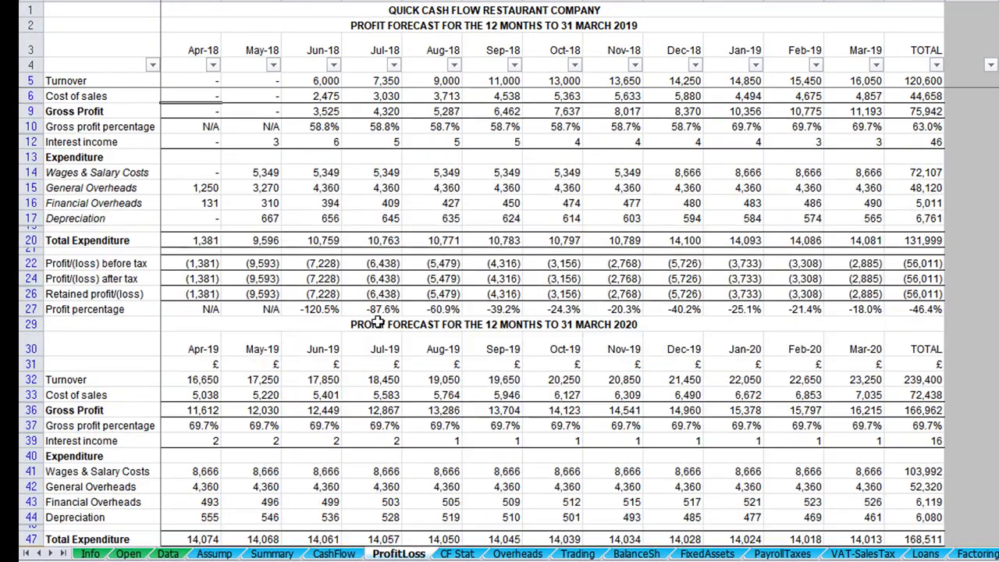
left_click(372, 228)
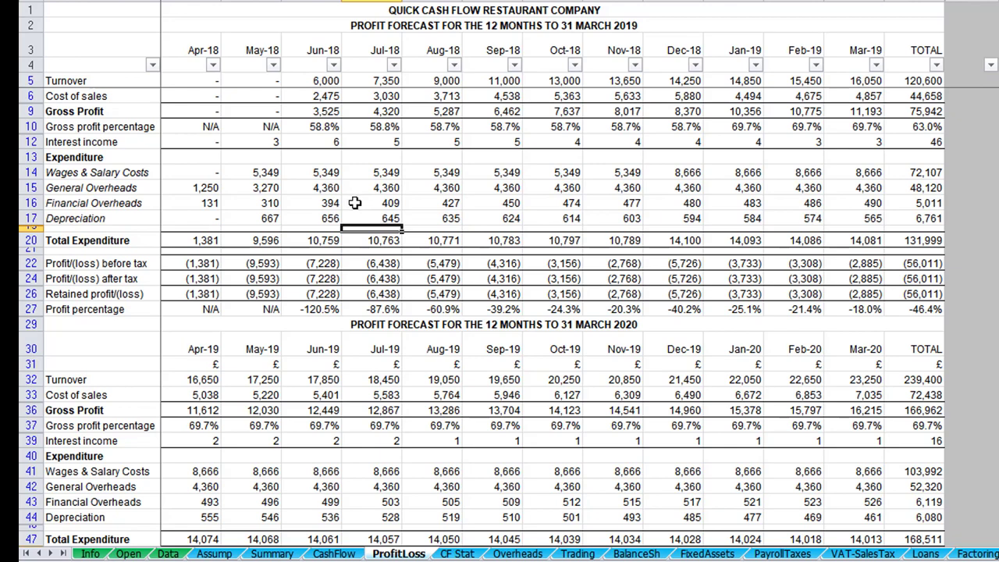
left_click(309, 81)
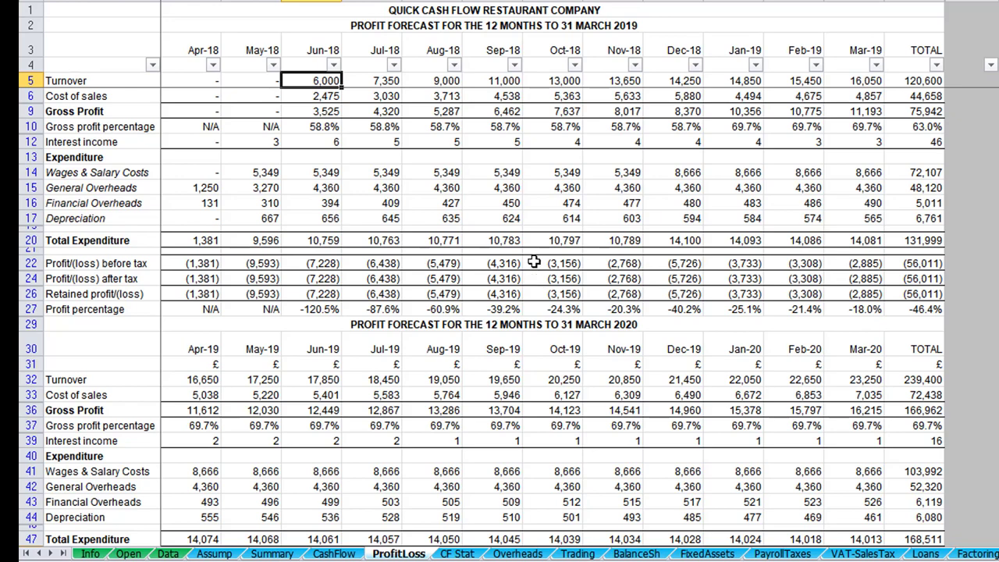
scroll(530, 257, "down", 2)
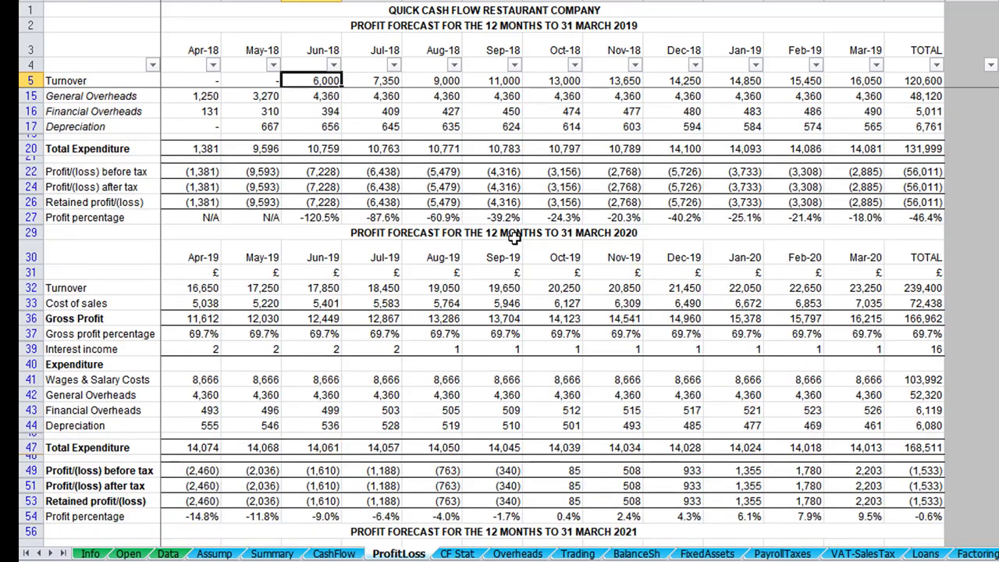
Check the ProfitLoss print preview through to the year to 31 March 2021 and return to the sheet.
left_click(39, 1)
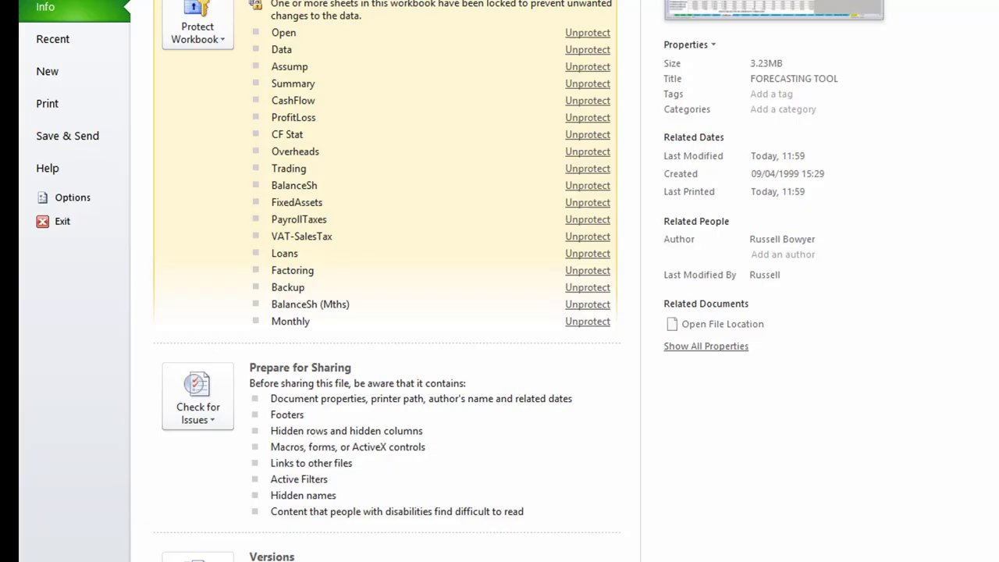
left_click(48, 104)
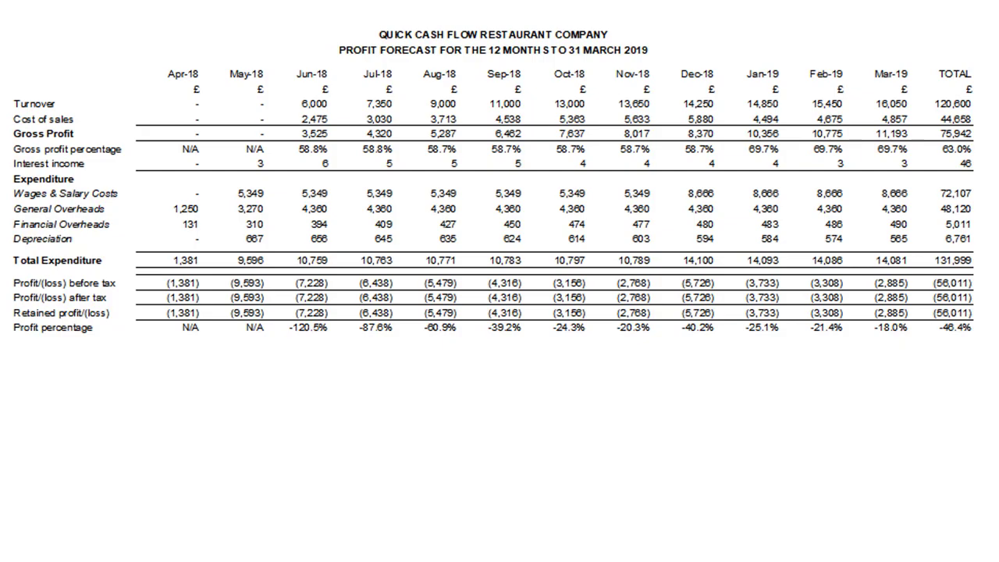
key("Page_Down")
key("Page_Down")
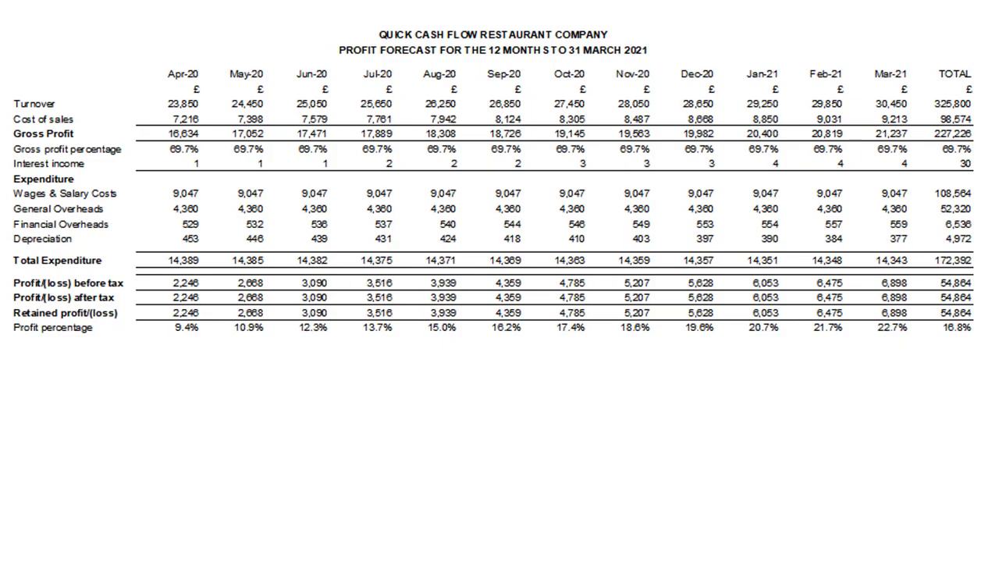
key("Escape")
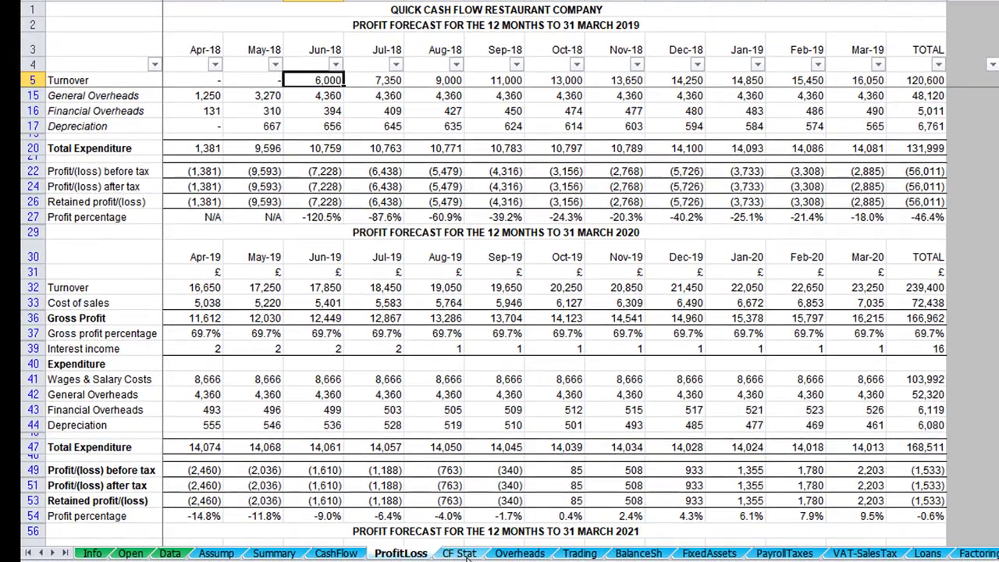
Hide the rows without values on the CF Stat sheet and review its cash flow statements for the years to March 2019 and 2020.
left_click(467, 553)
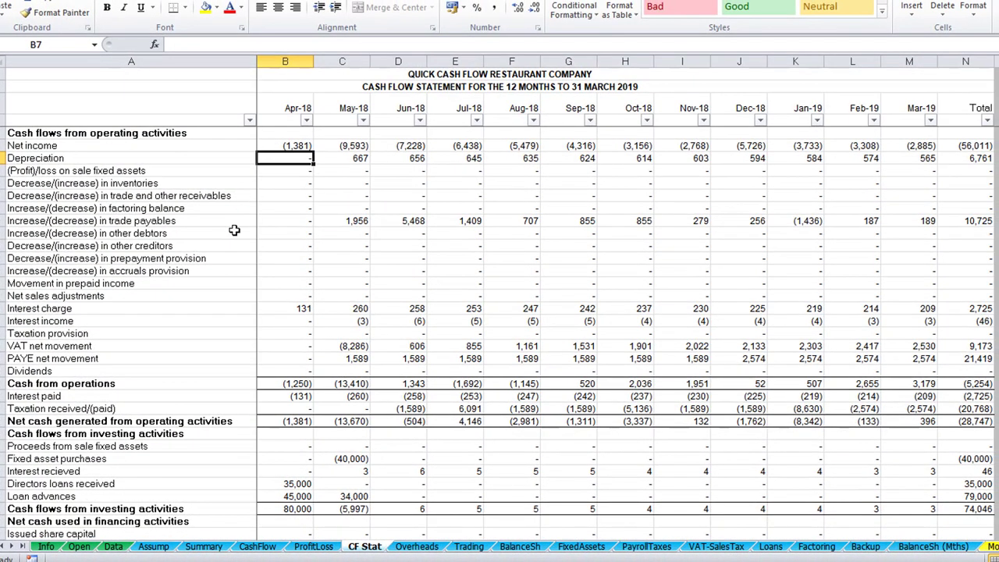
key("ctrl+alt+l")
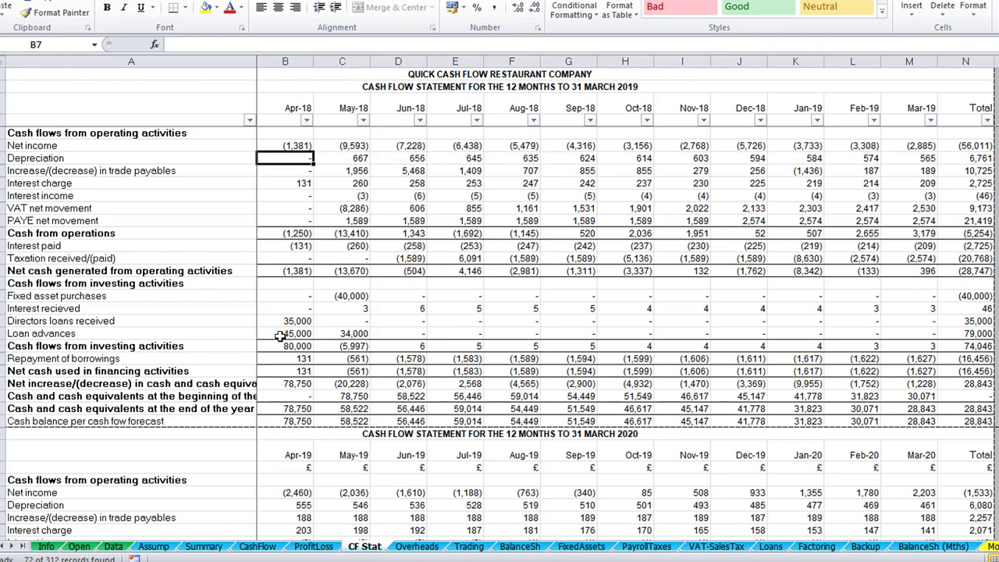
scroll(278, 334, "down", 5)
scroll(279, 326, "down", 2)
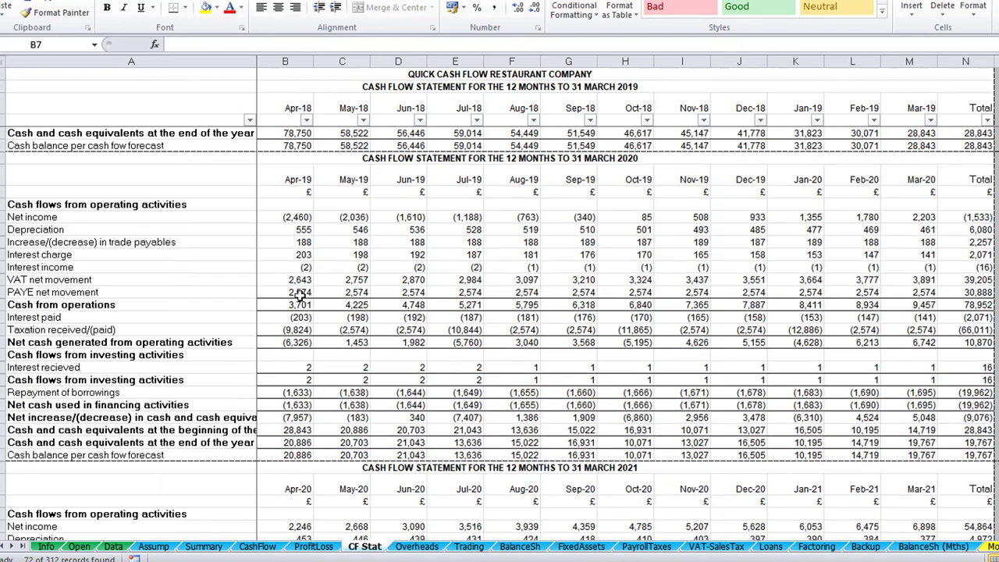
Check the CF Stat print preview through to the year to 31 March 2021 and return to the sheet.
left_click(6, 1)
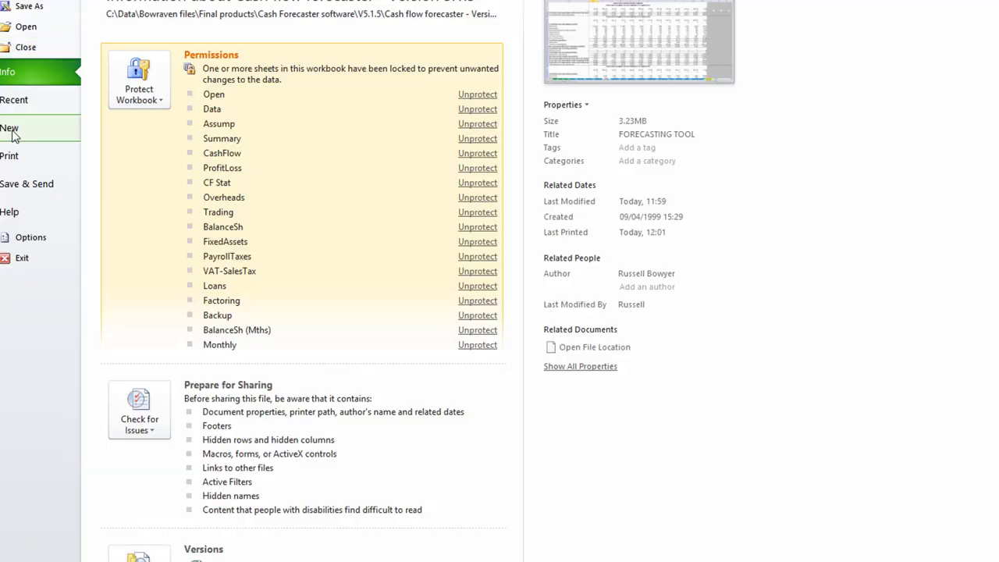
left_click(6, 164)
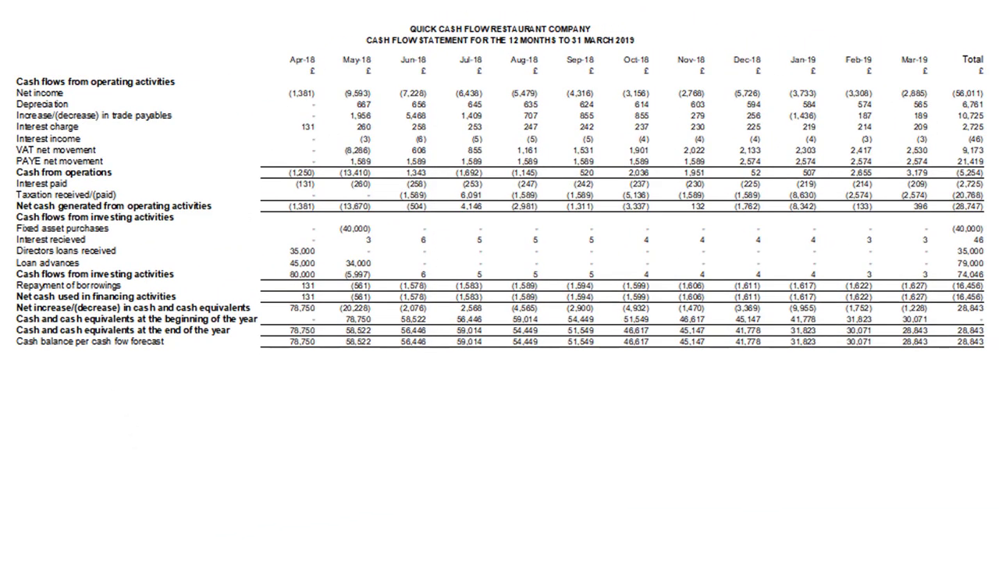
key("Page_Down")
key("Page_Down")
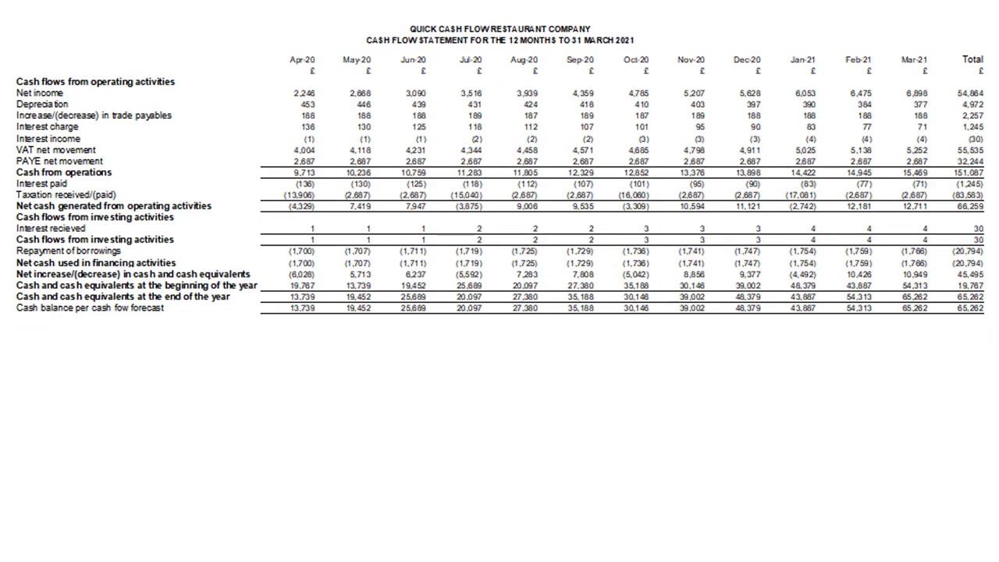
key("Escape")
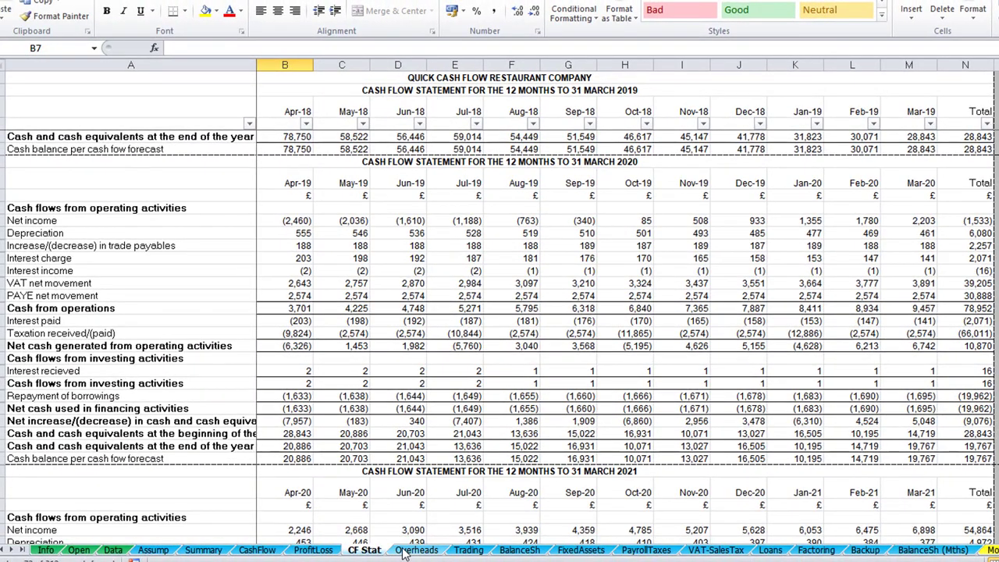
Hide the rows without values on the Overheads sheet and review the overhead information for all three years to 31 March 2021.
left_click(413, 550)
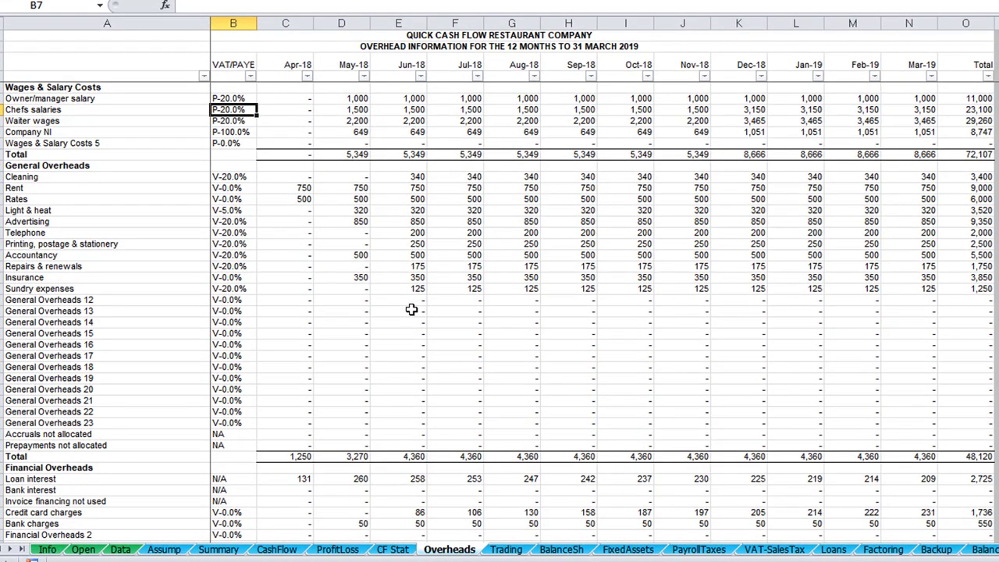
key("ctrl+p")
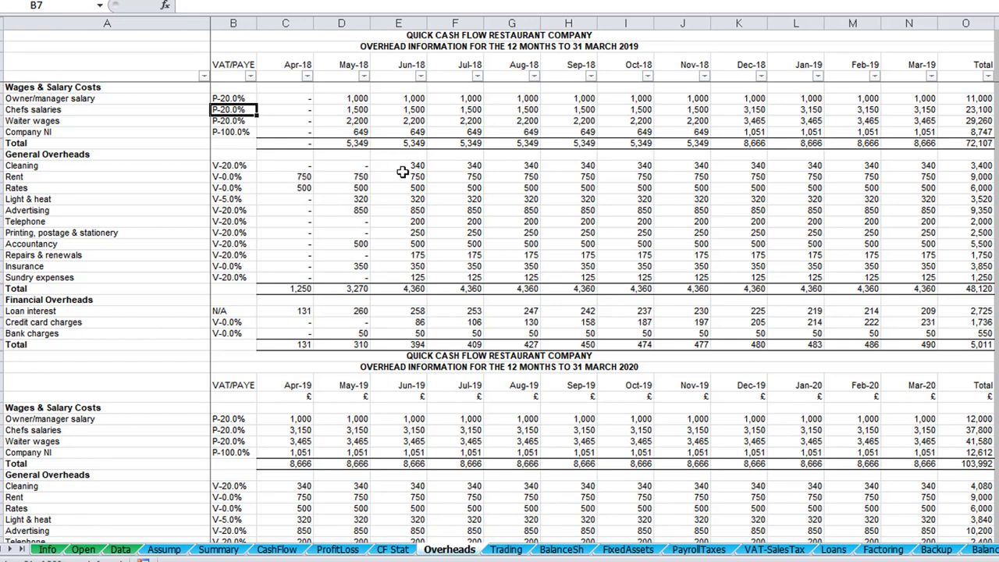
scroll(402, 222, "down", 2)
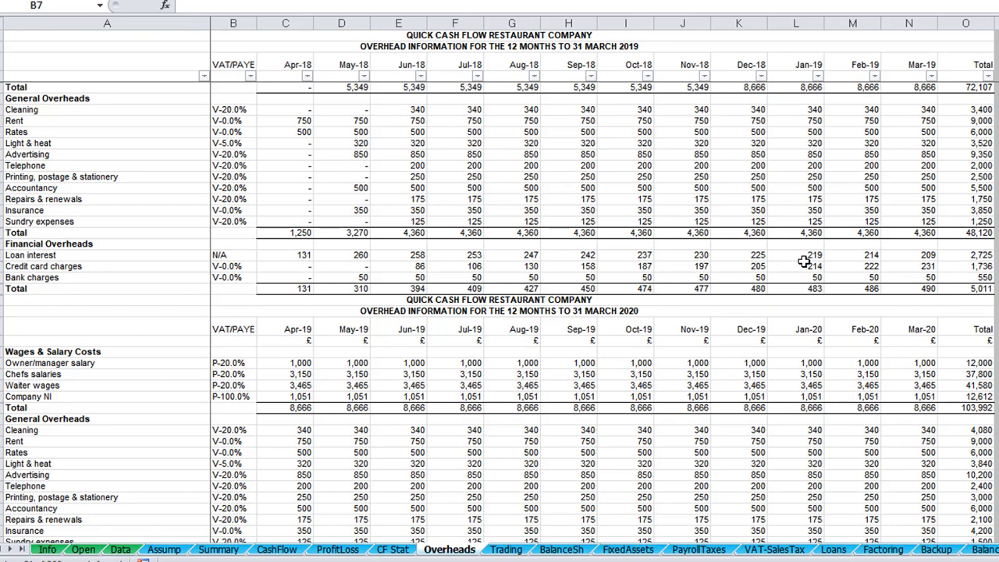
scroll(387, 223, "down", 4)
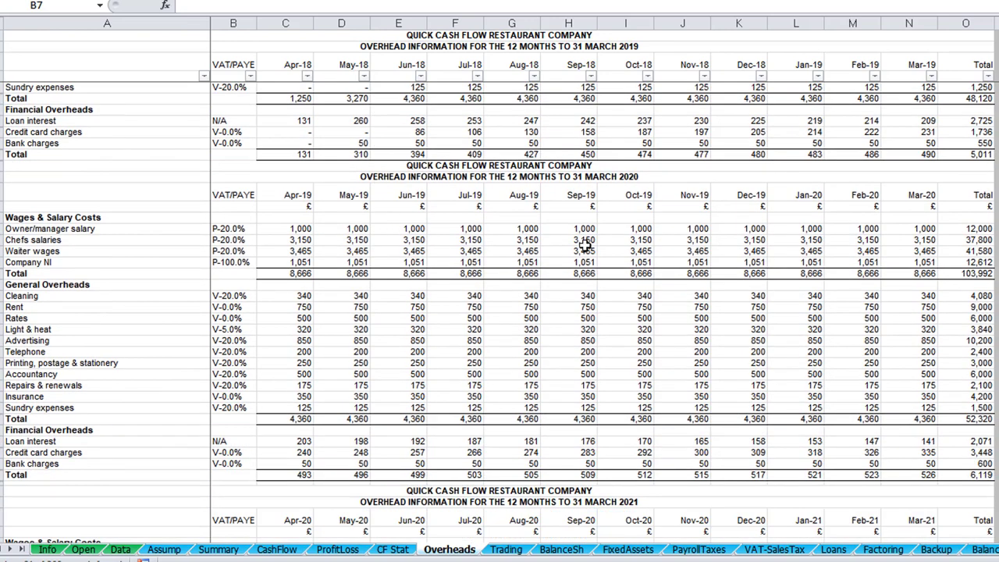
scroll(581, 242, "down", 7)
scroll(507, 307, "down", 2)
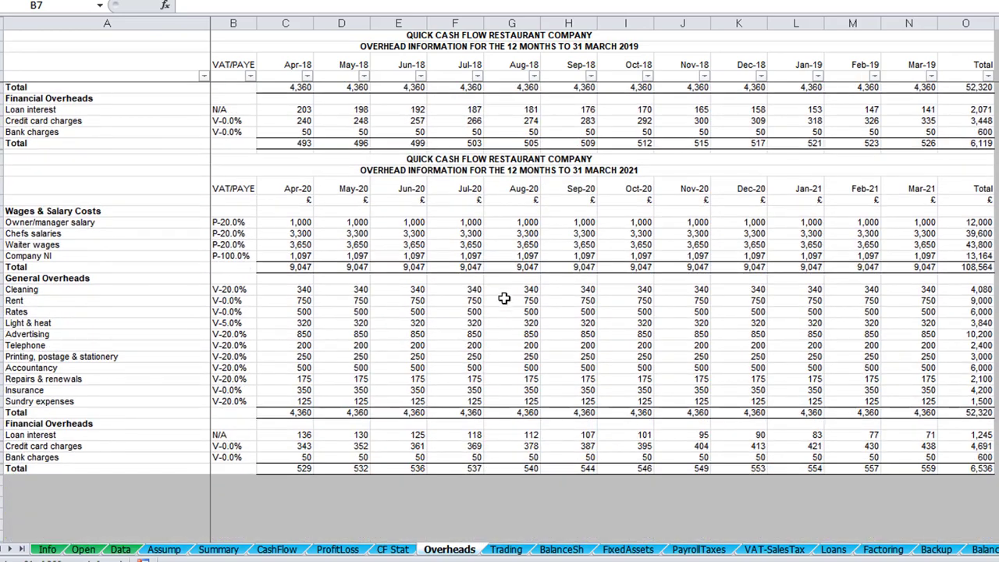
scroll(561, 270, "up", 15)
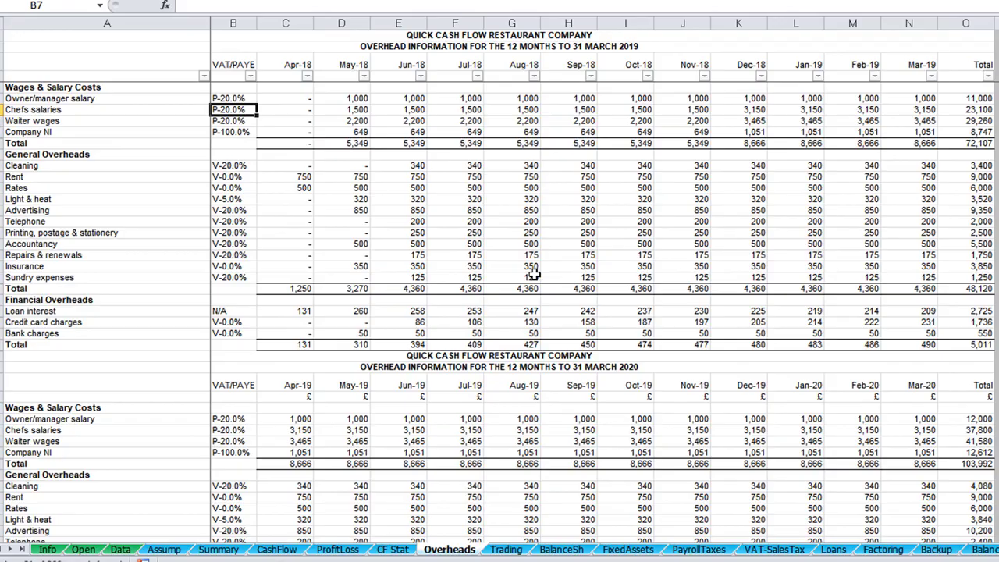
Hide the rows without values on the Trading sheet and compare its turnover and cost of sales with the ProfitLoss sheet.
left_click(504, 550)
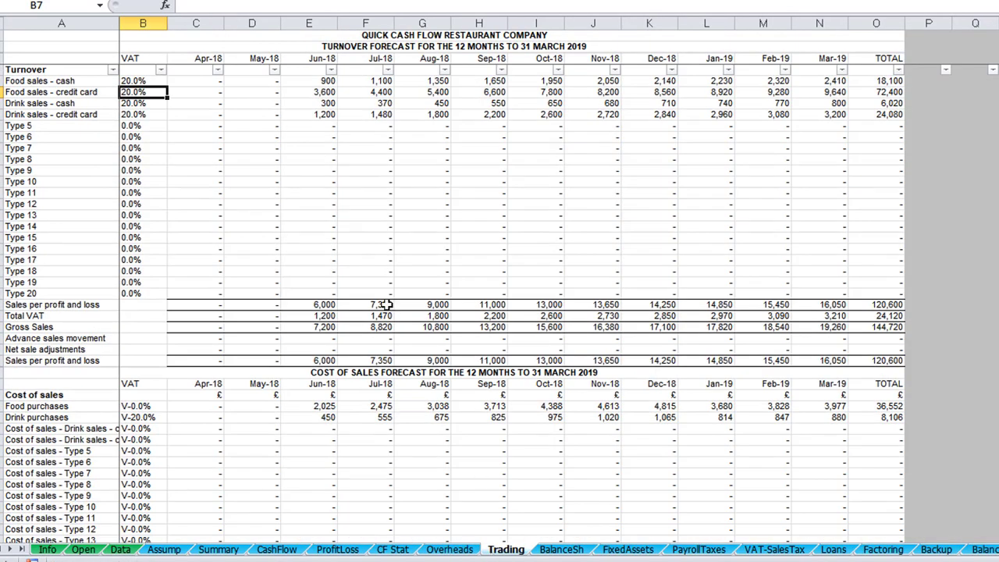
key("ctrl+h")
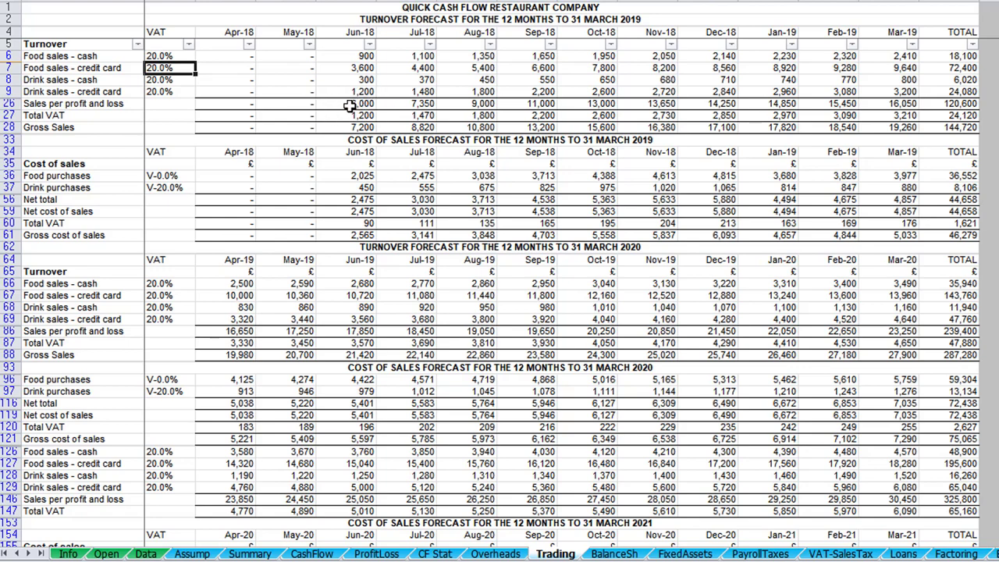
left_click(382, 555)
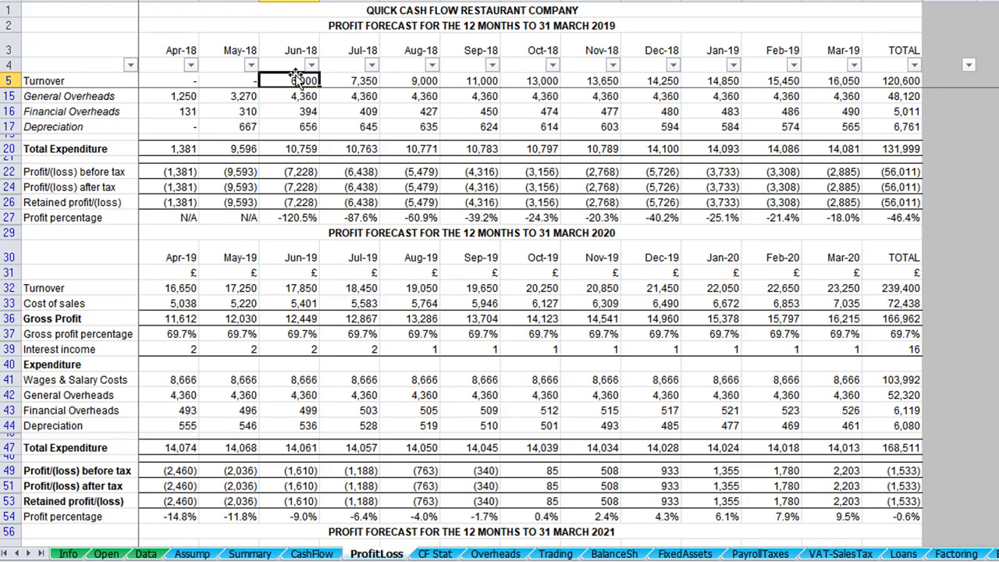
left_click(559, 554)
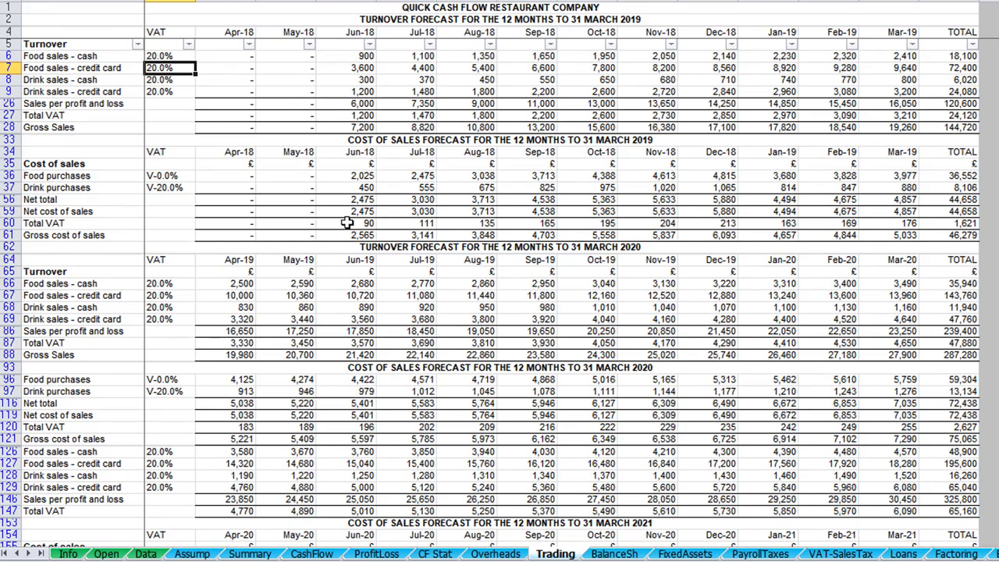
left_click(377, 554)
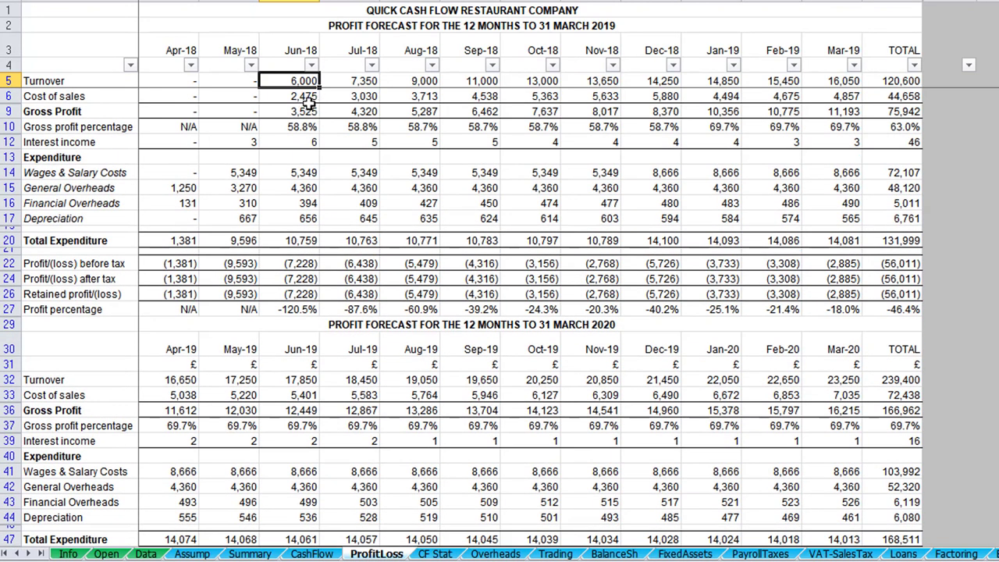
View the monthly balance sheets and show the FixedAssets sheet with its rows without values hidden.
left_click(611, 554)
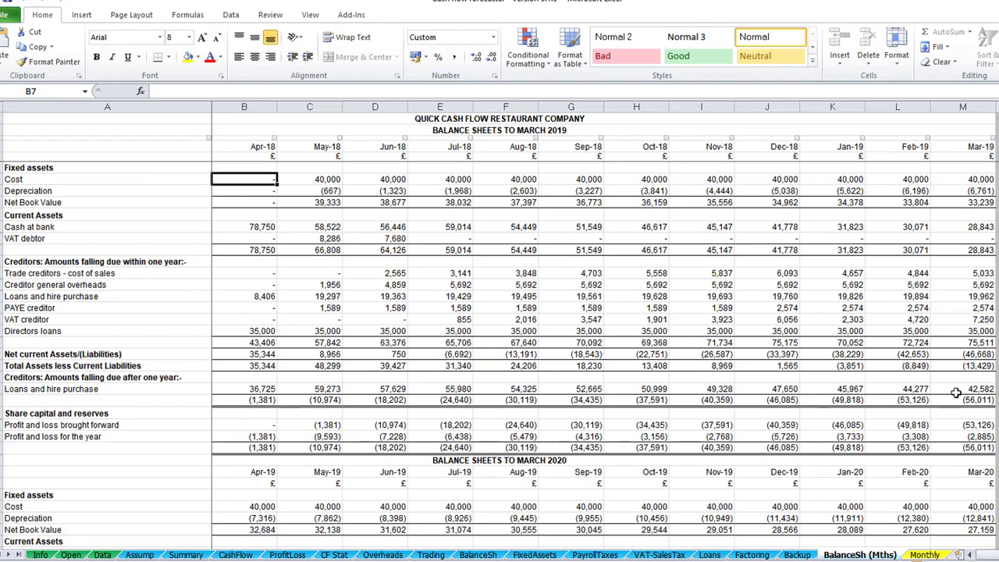
left_click(533, 554)
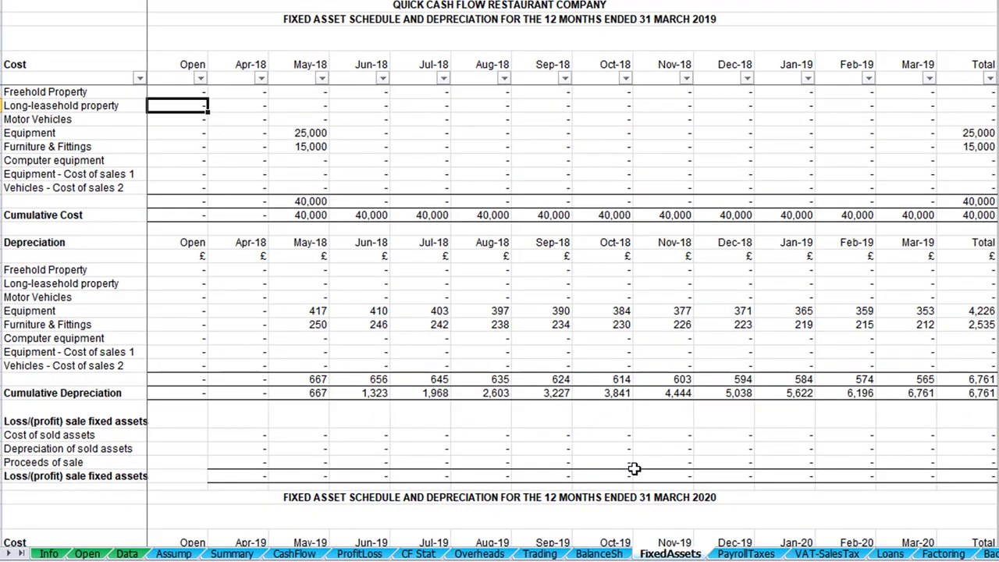
key("ctrl+alt+l")
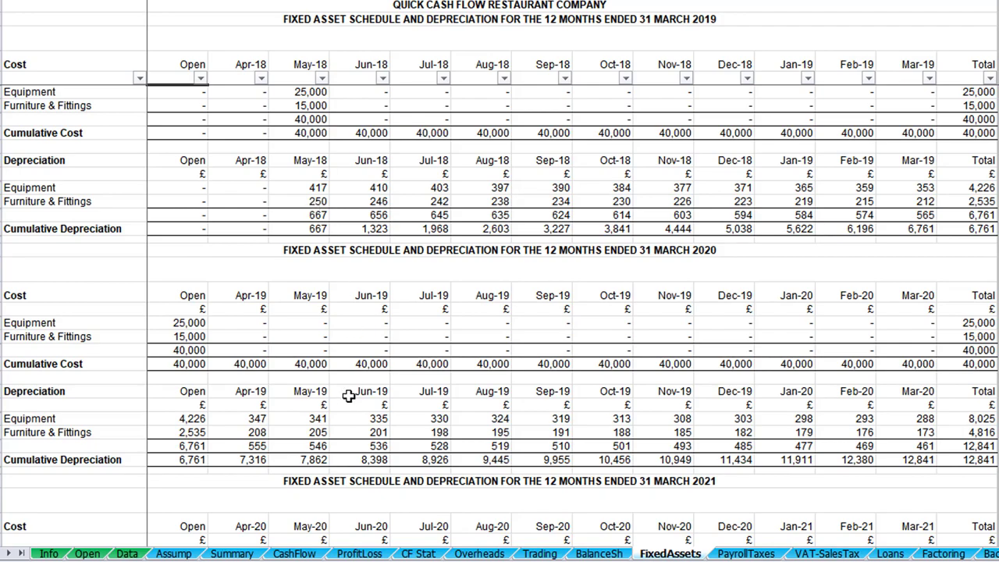
Review the Hire Purchase 1 and Bank Loan 1 repayment forecasts on the Loans sheet.
left_click(746, 553)
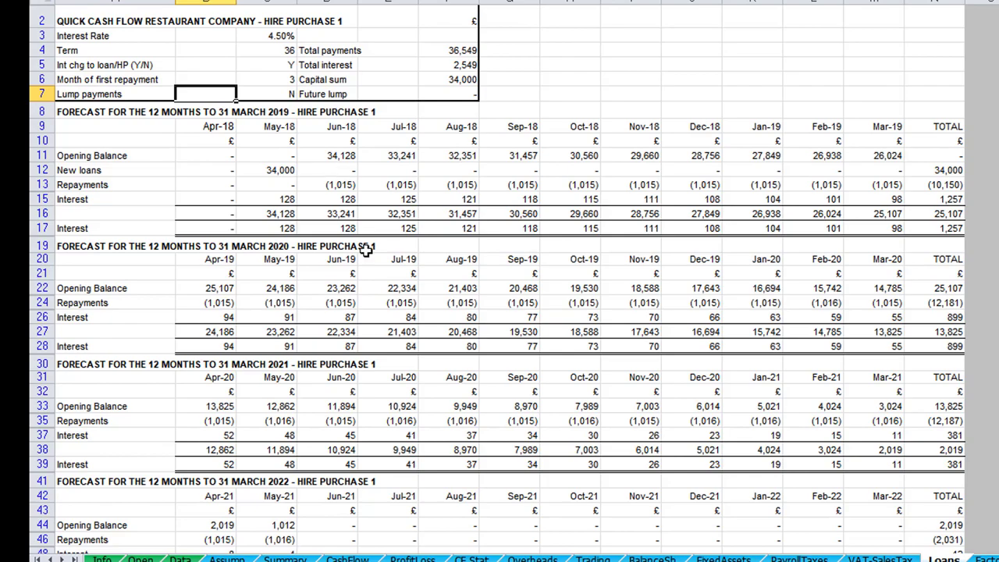
scroll(419, 251, "down", 8)
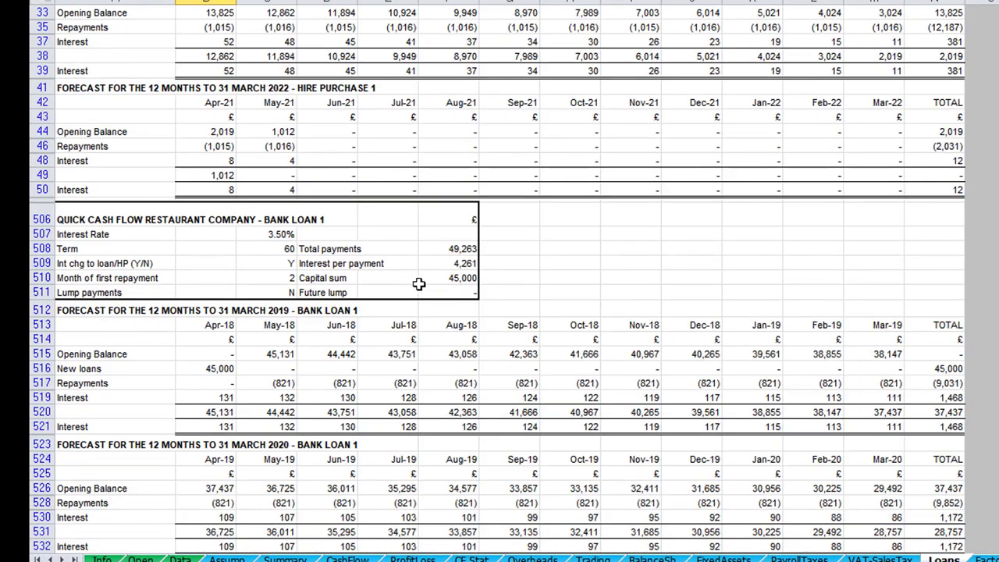
Compare the yearly opening balances, repayments and interest of Hire Purchase 1 with those of Bank Loan 1 on the Loans sheet.
scroll(495, 275, "up", 10)
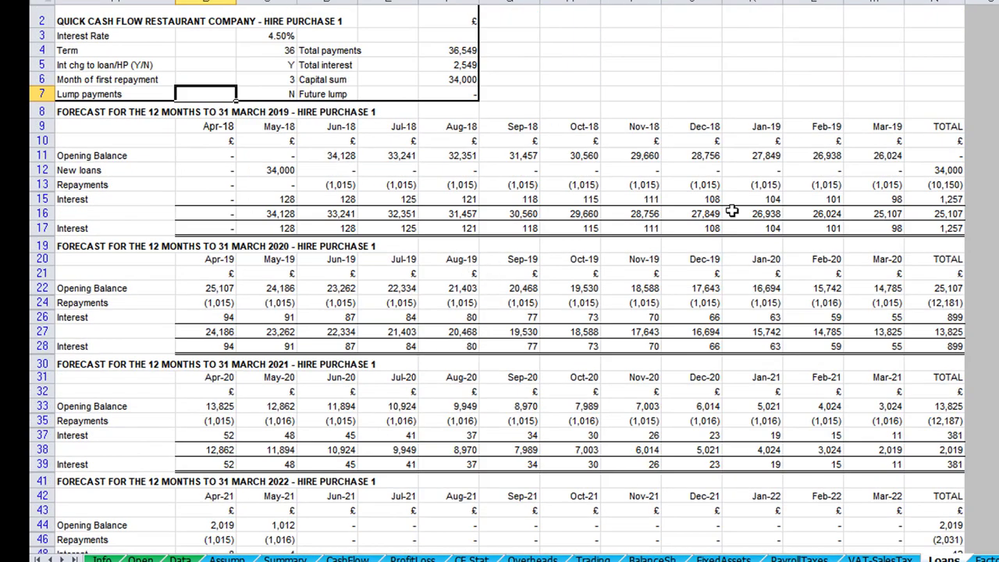
scroll(587, 226, "down", 15)
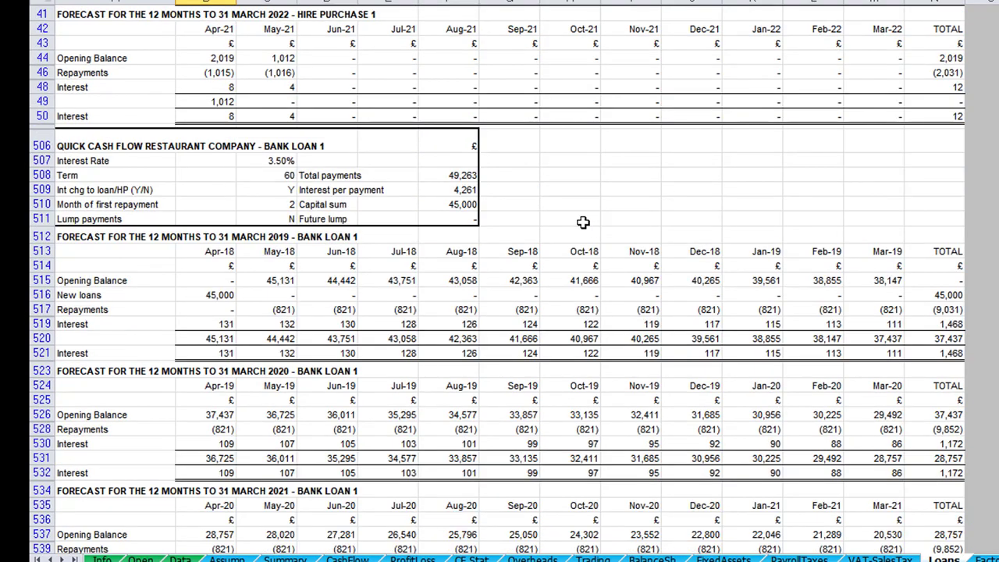
scroll(583, 225, "down", 8)
scroll(579, 224, "up", 15)
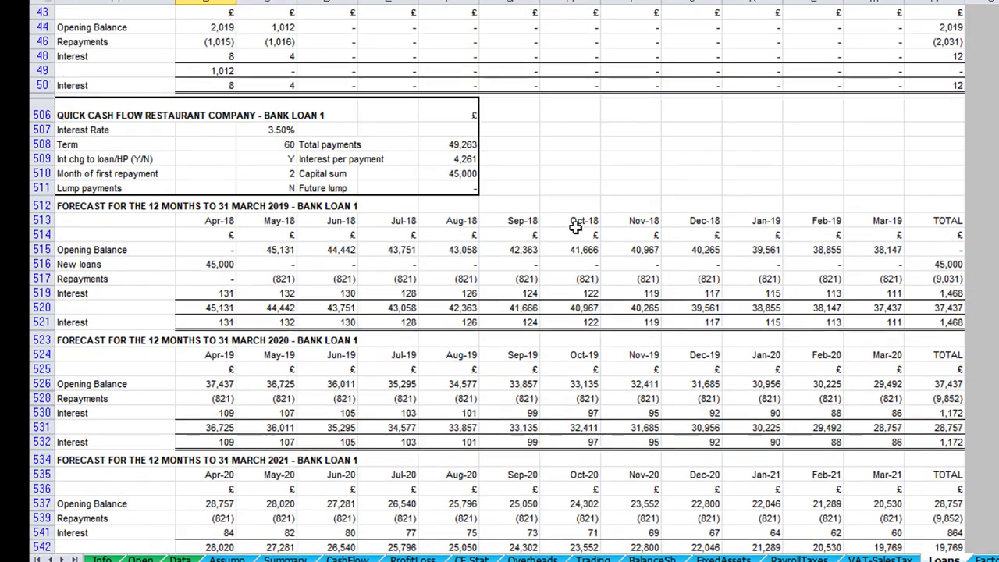
scroll(574, 225, "up", 1)
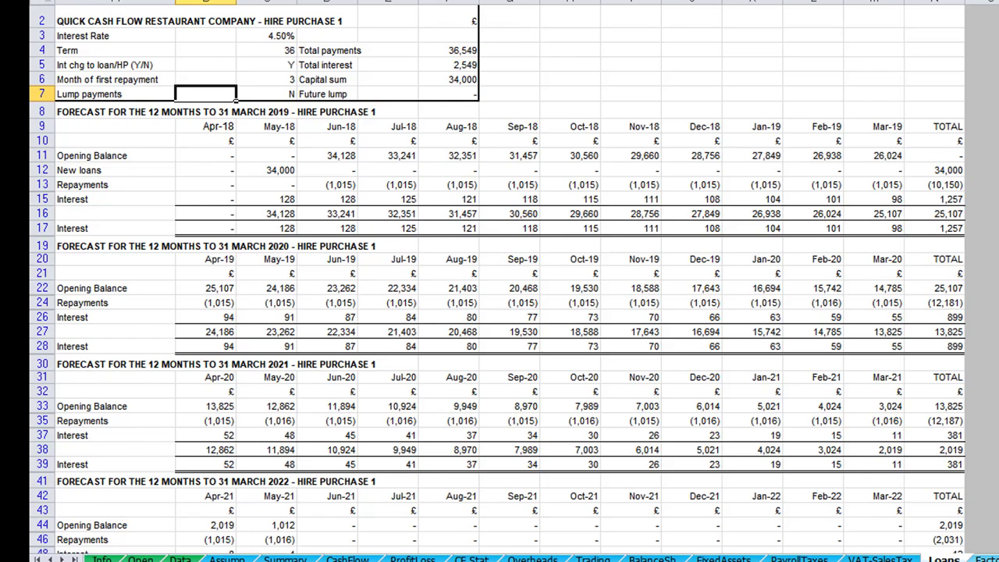
Review the information on the Backup sheet and the monthly balance sheets, ending on the Monthly sheet.
left_click(963, 553)
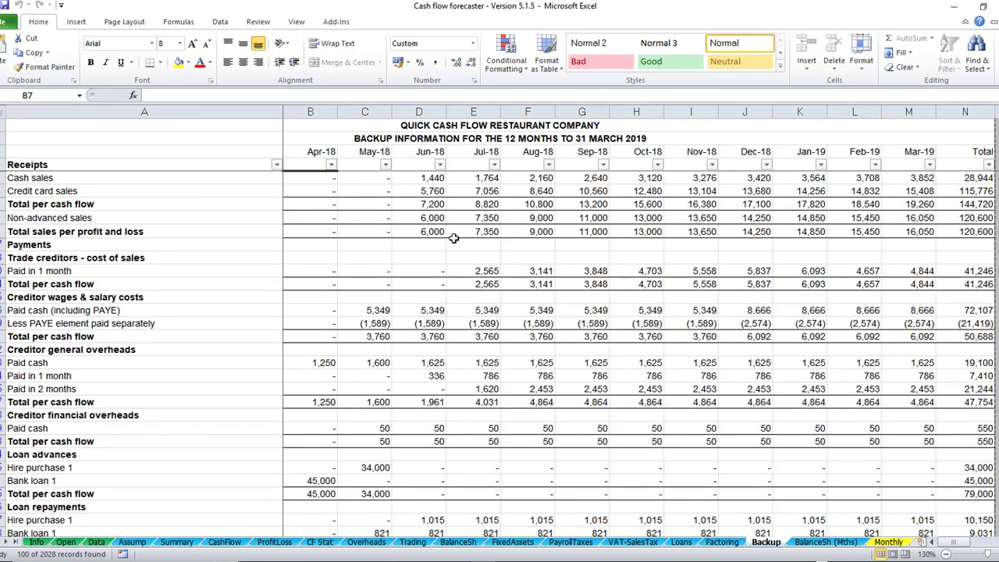
scroll(453, 219, "down", 5)
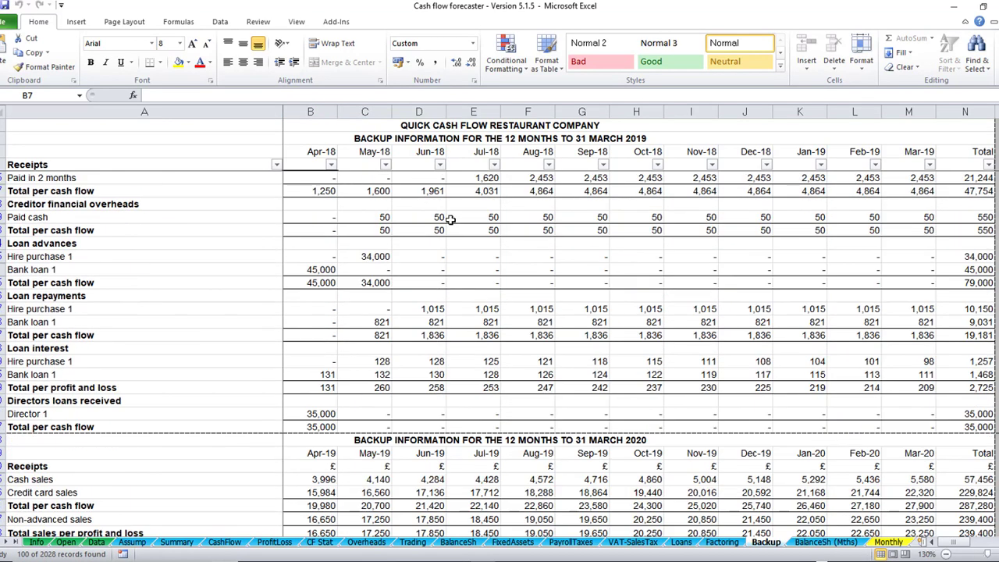
scroll(449, 220, "up", 3)
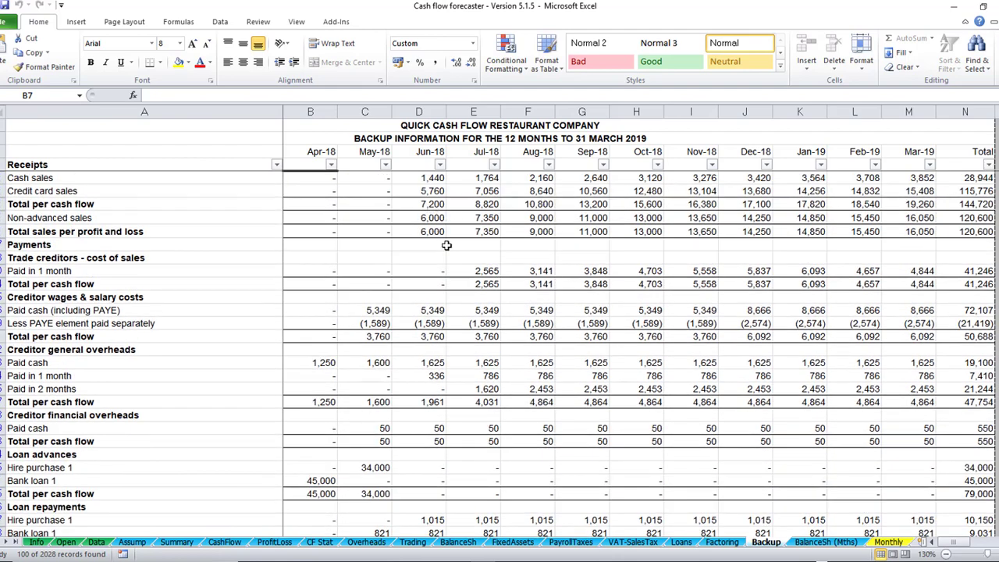
left_click(842, 544)
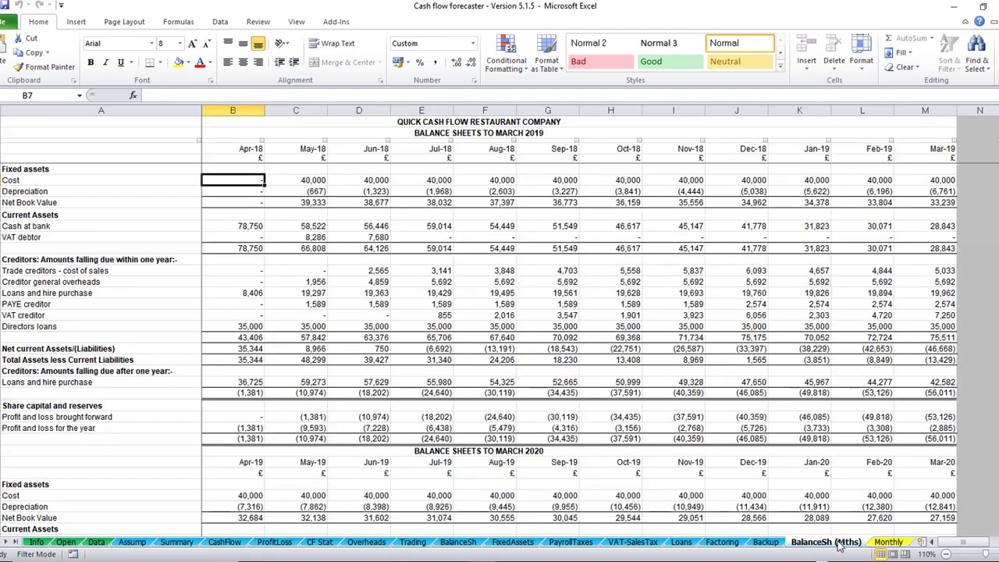
left_click(879, 540)
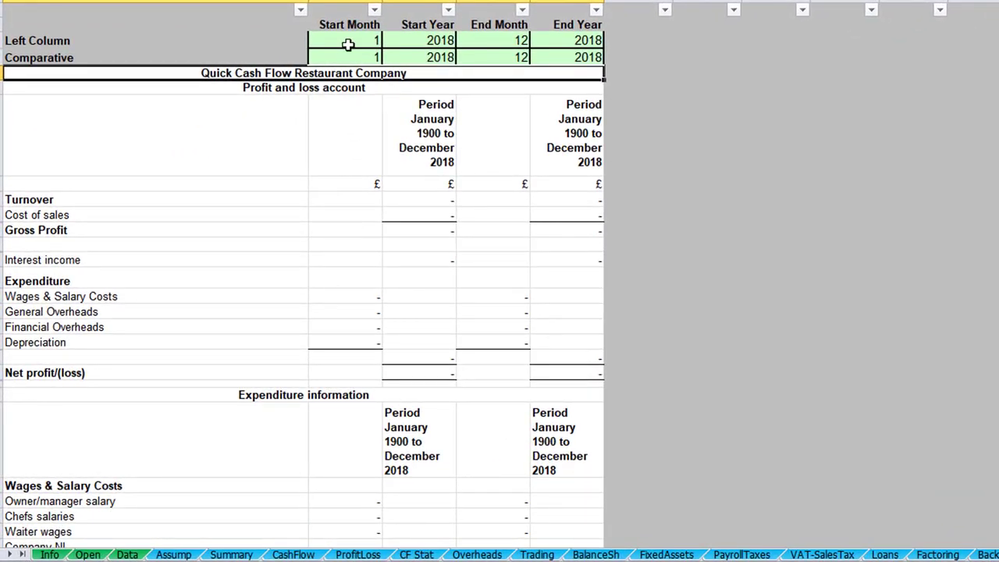
Set the left column's start month to 4 on the Monthly sheet to show April to December 2018.
left_click(350, 40)
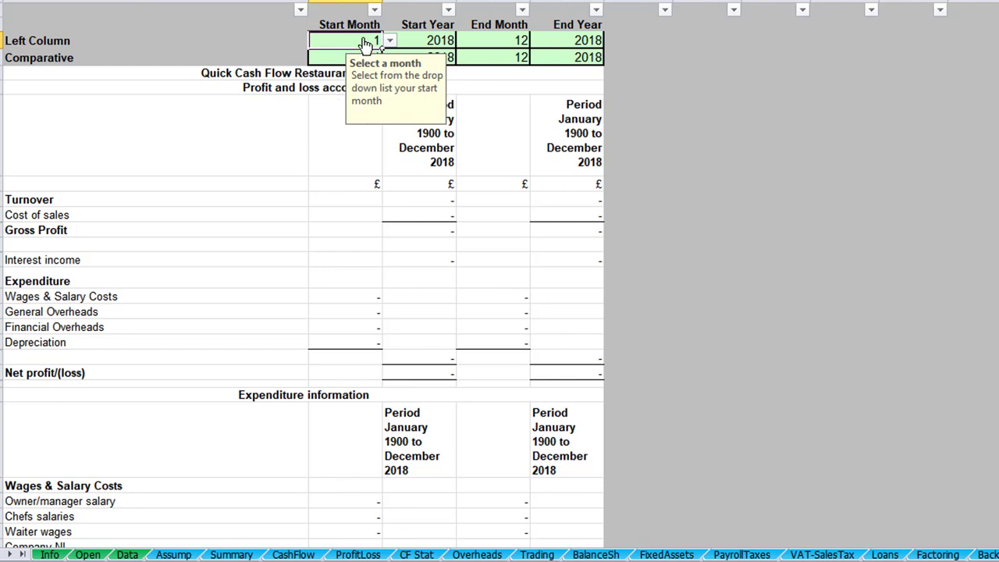
type("4")
key("Return")
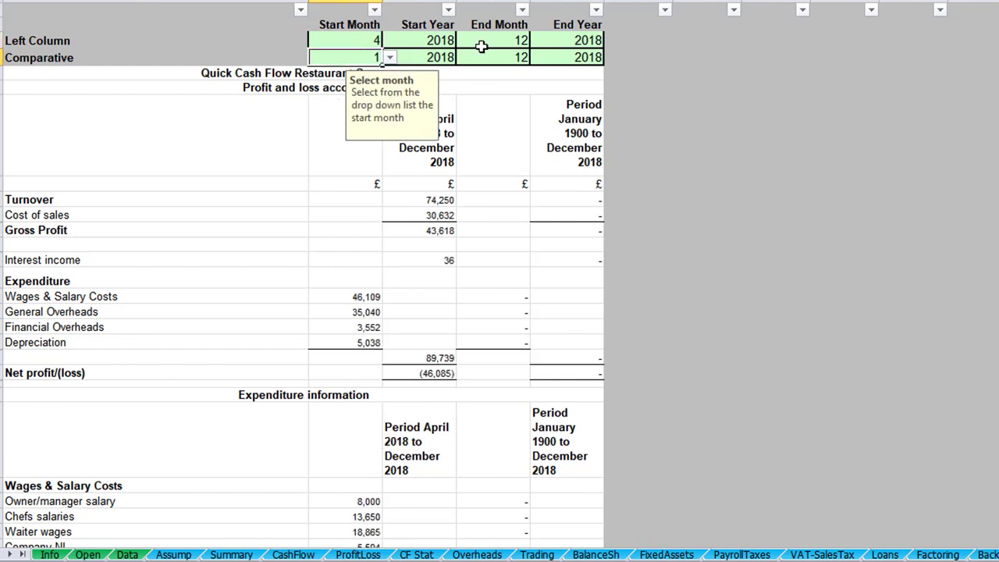
left_click(506, 39)
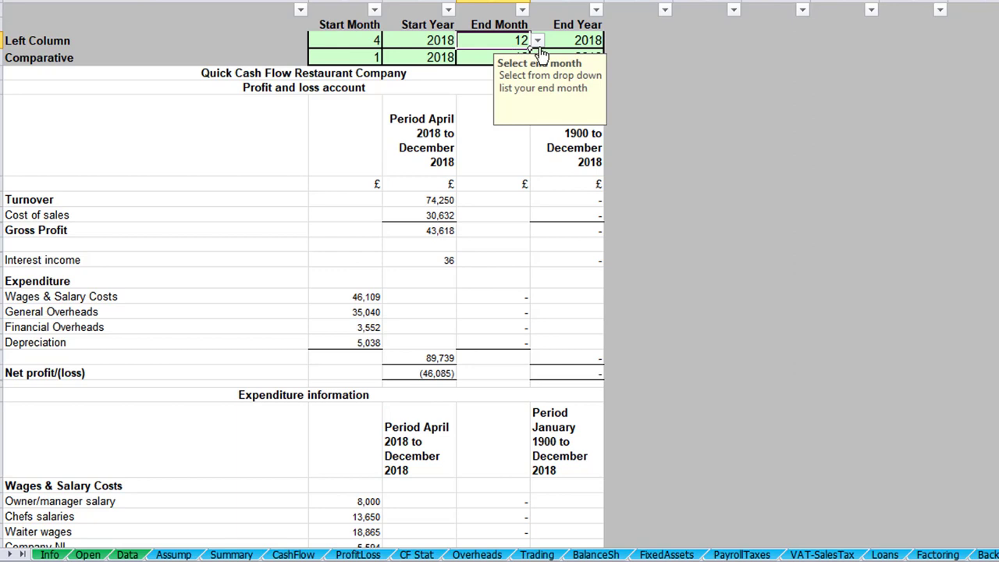
left_click(398, 204)
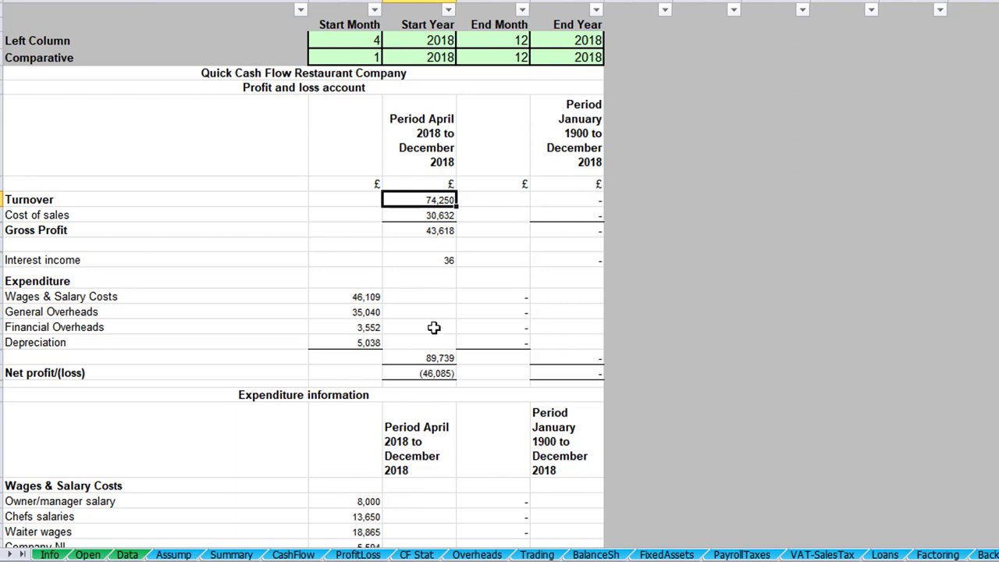
Set the Monthly sheet's left column to run from January to December 2019, with start month 1 and start and end years 2019.
left_click(367, 39)
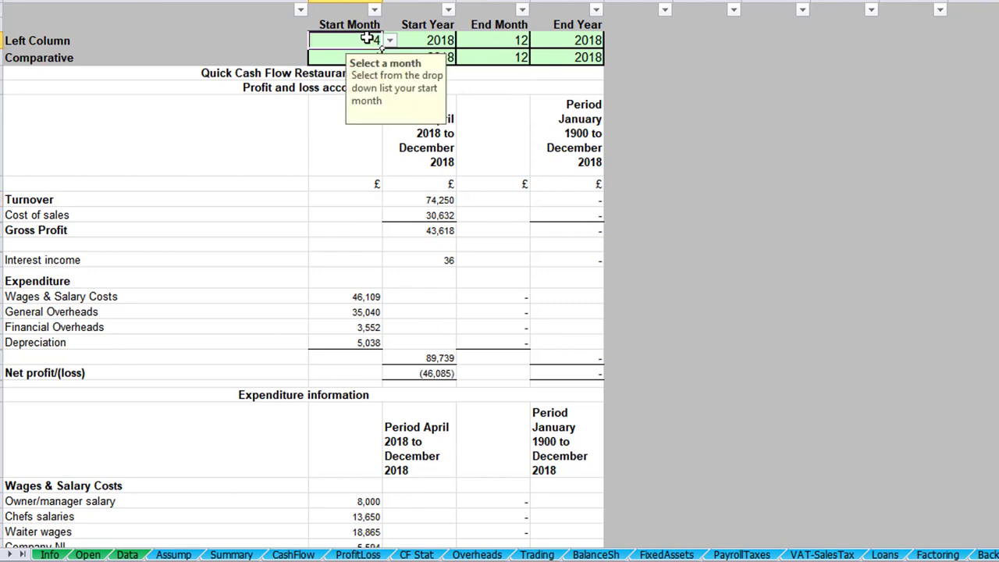
type("1")
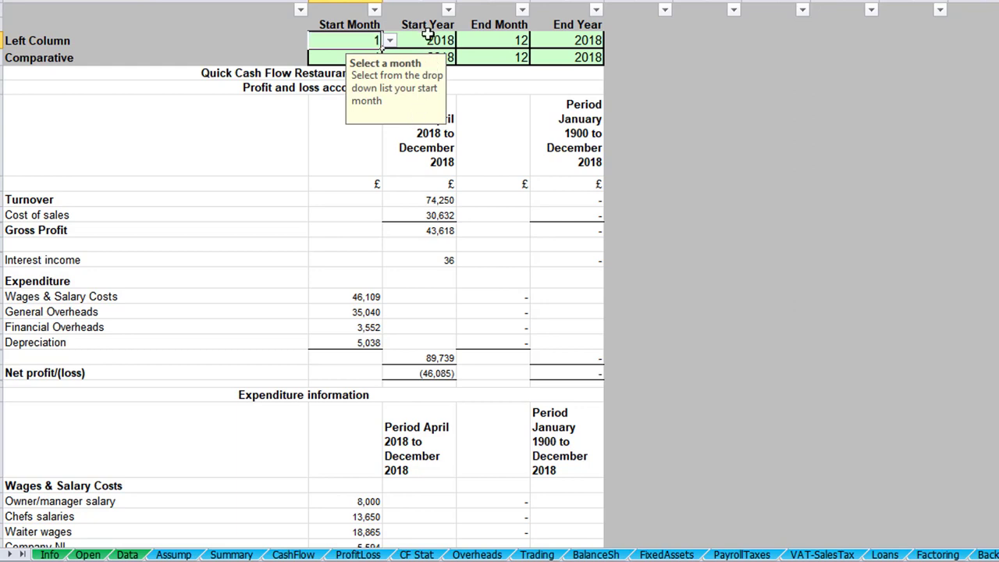
left_click(425, 39)
left_click(464, 45)
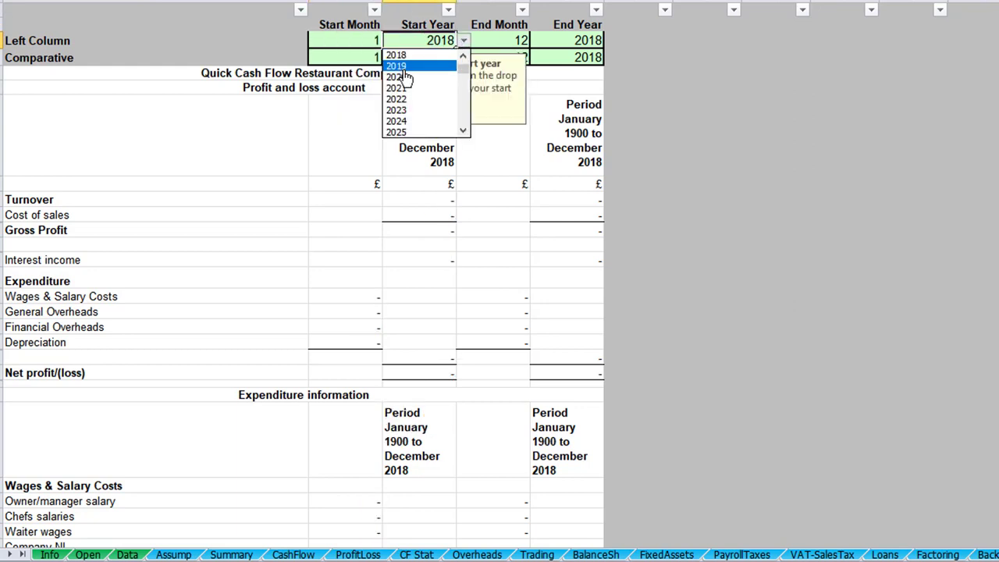
left_click(410, 64)
left_click(581, 42)
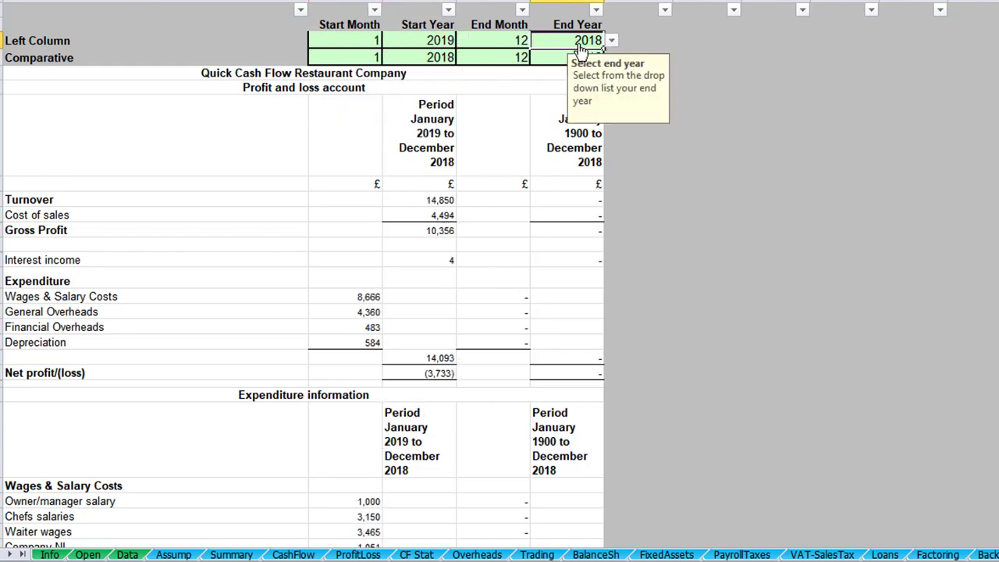
left_click(611, 39)
left_click(546, 66)
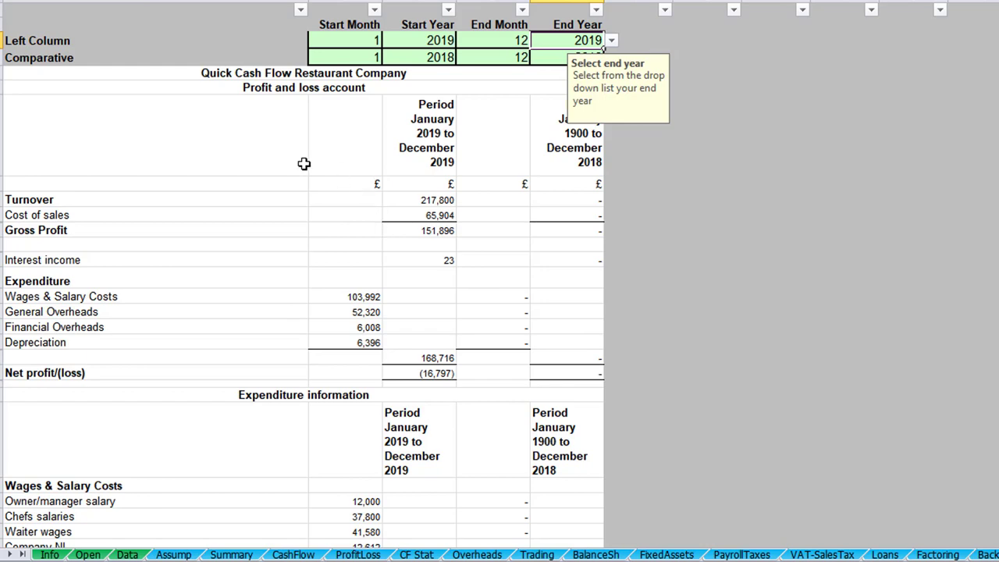
Review the Monthly sheet's profit and loss account, expenditure information and balance sheet for January to December 2019.
scroll(290, 203, "down", 2)
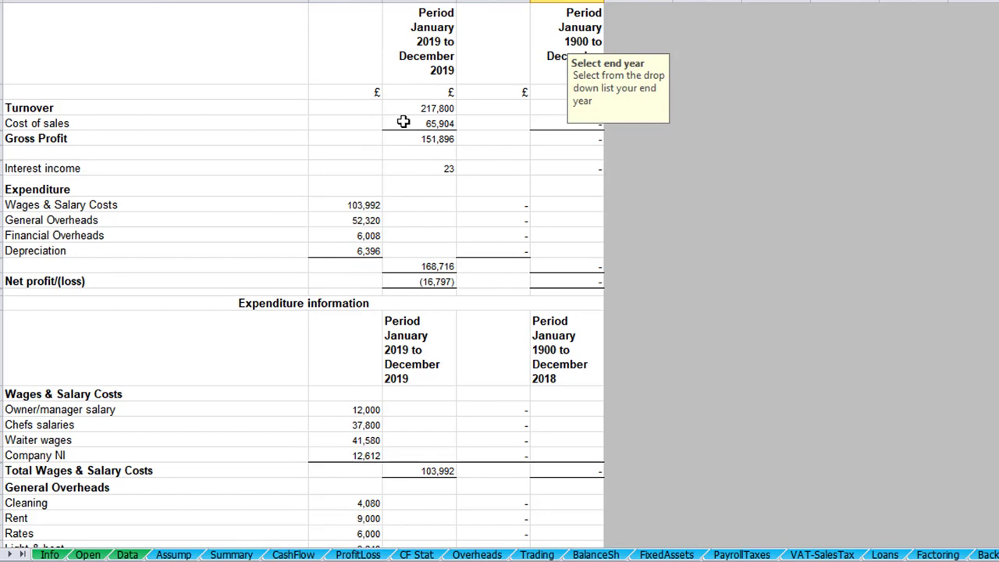
scroll(244, 248, "down", 4)
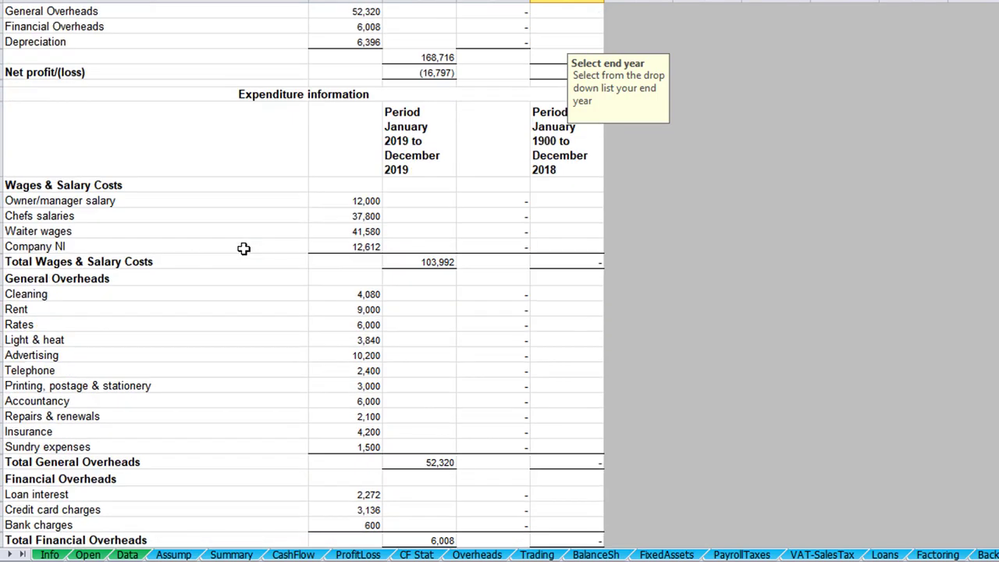
scroll(364, 402, "down", 9)
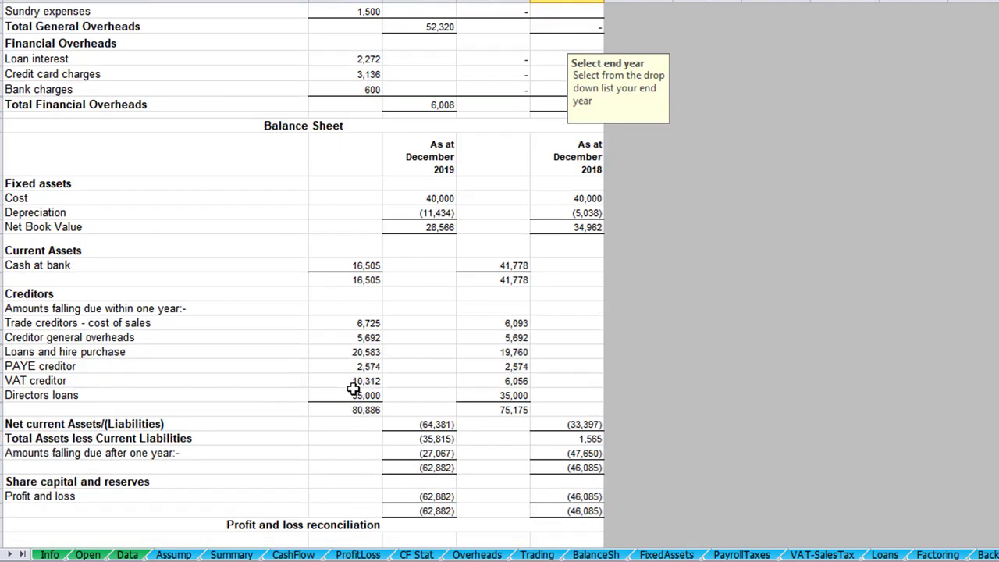
scroll(353, 388, "down", 1)
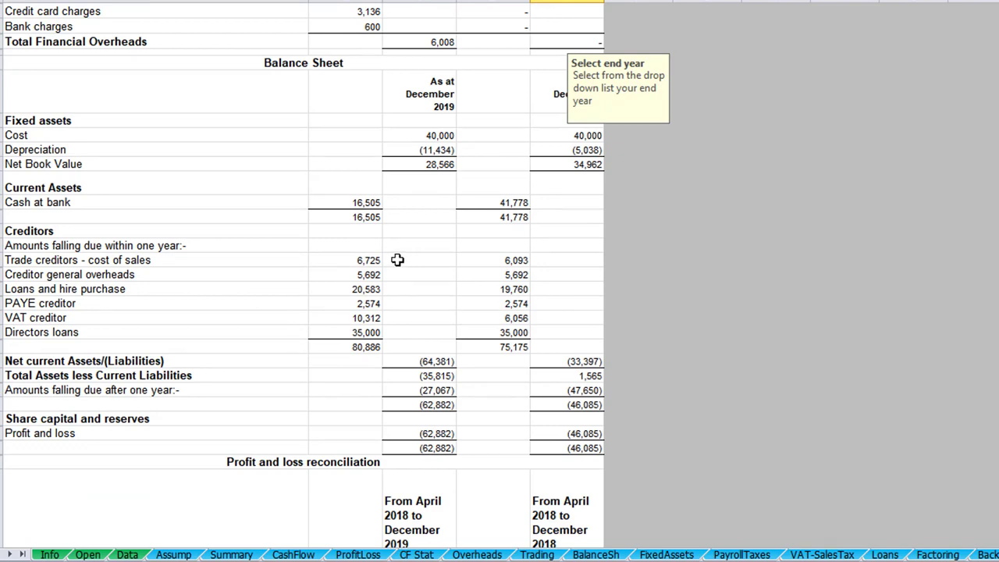
scroll(399, 266, "up", 18)
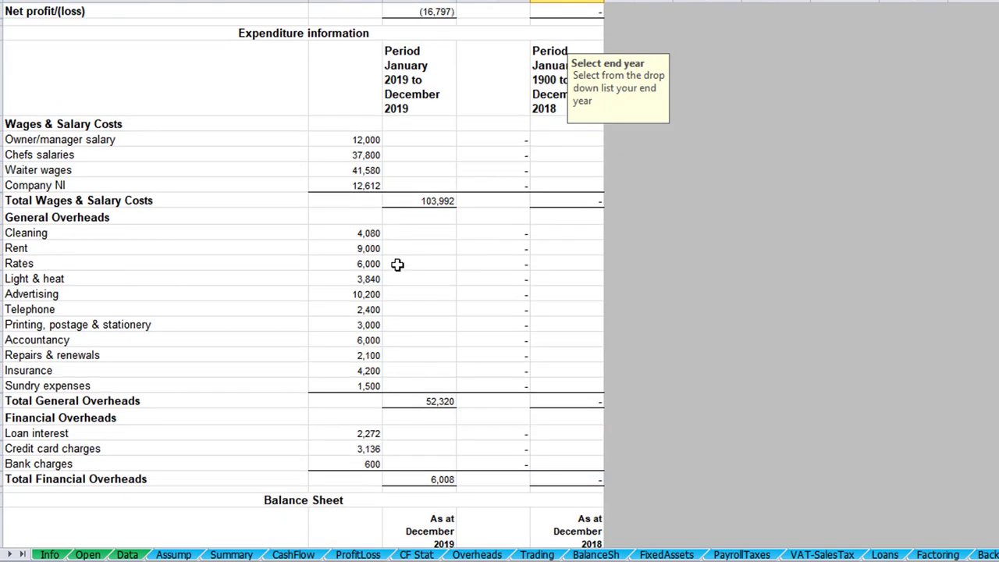